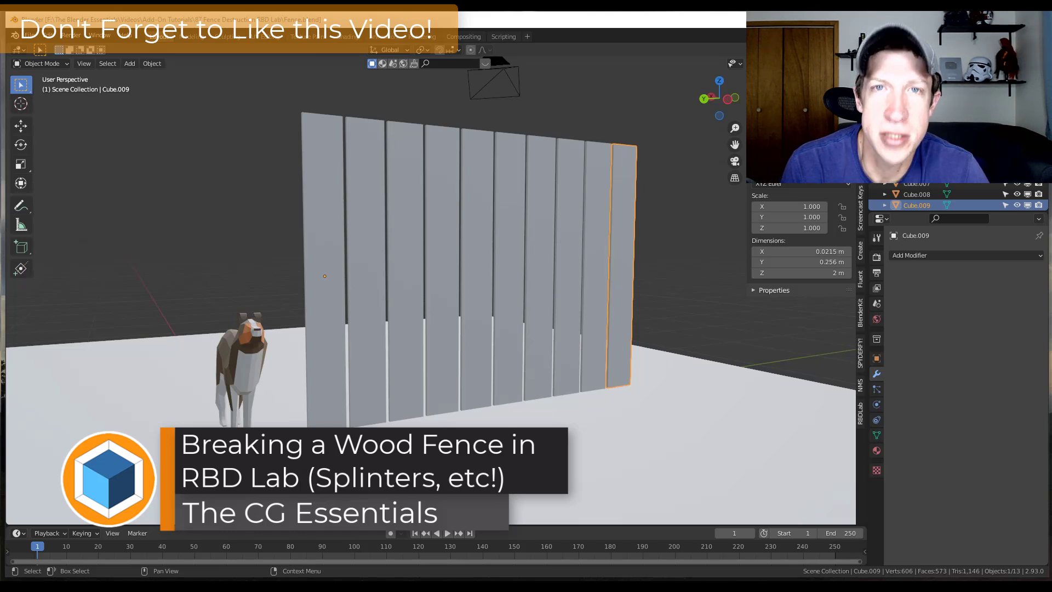
{"action": "left_click", "coordinate": [323, 250]}
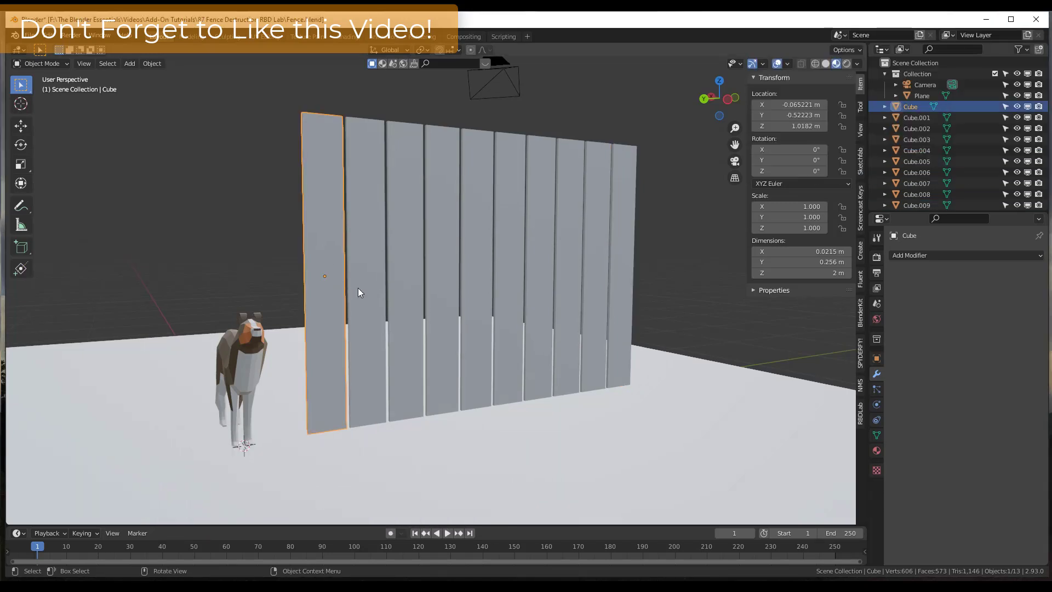
{"action": "middle_click_drag", "start_coordinate": [359, 291], "coordinate": [380, 298]}
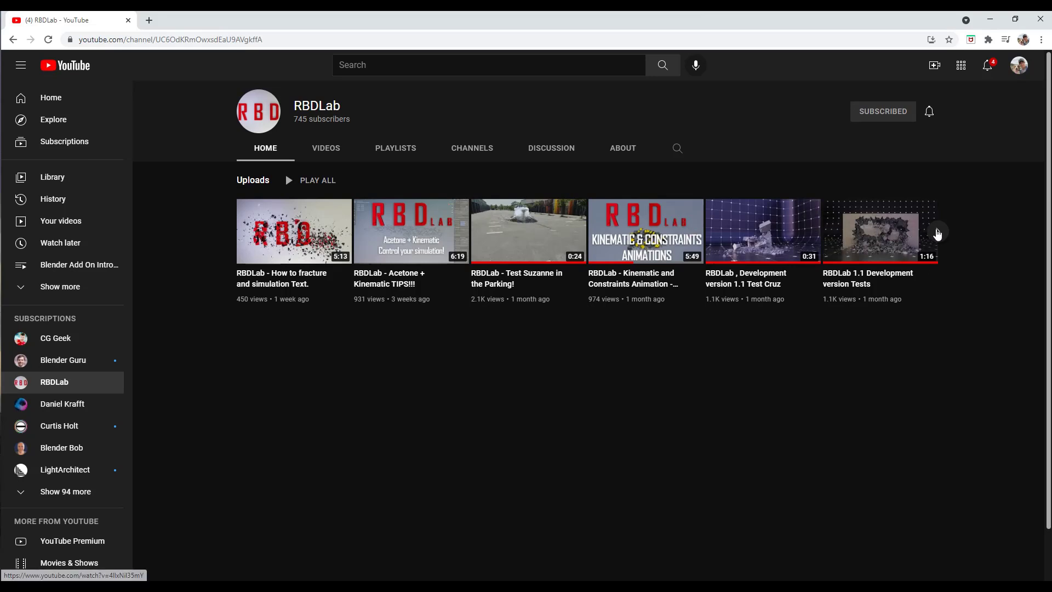
Browse the RBDLab channel's uploads on YouTube and the gallery images on the RBDLab product page at Blender Market.
{"action": "left_click", "coordinate": [938, 230]}
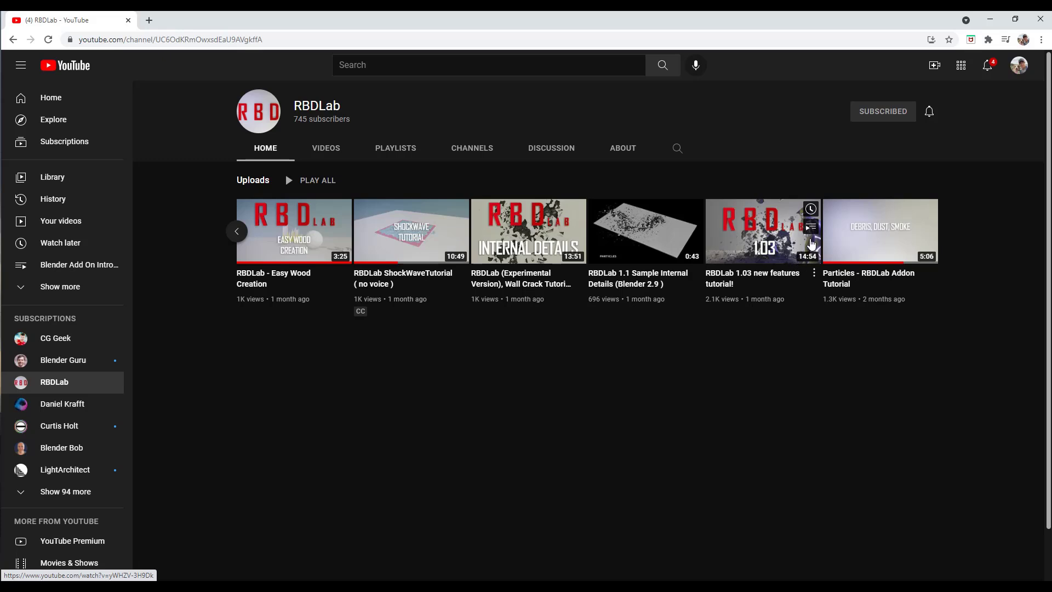
{"action": "left_click", "coordinate": [992, 20]}
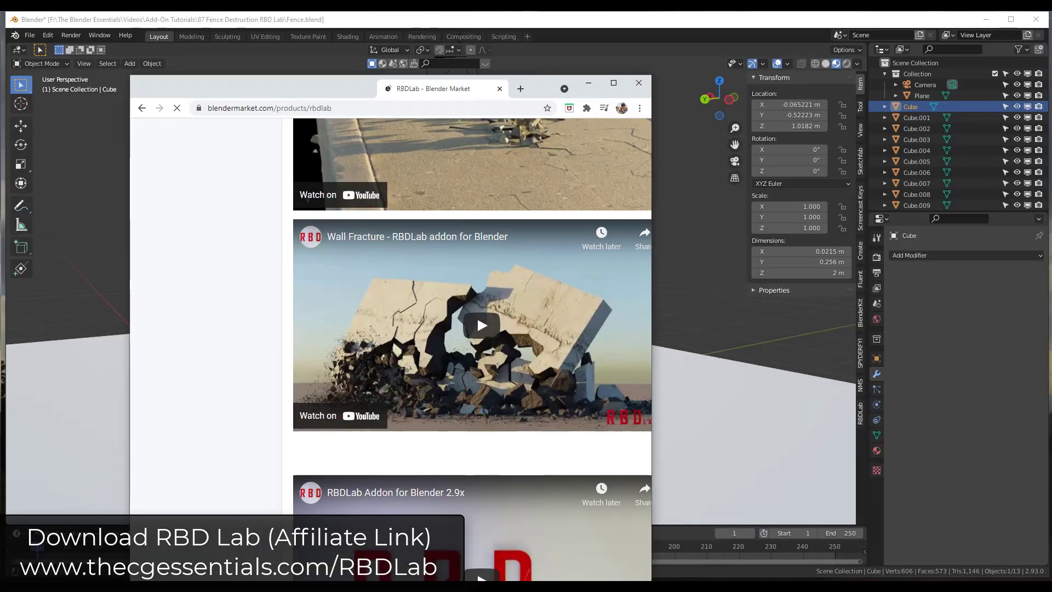
{"action": "scroll", "coordinate": [477, 277], "scroll_direction": "down", "scroll_amount": 15}
{"action": "scroll", "coordinate": [576, 266], "scroll_direction": "up", "scroll_amount": 15}
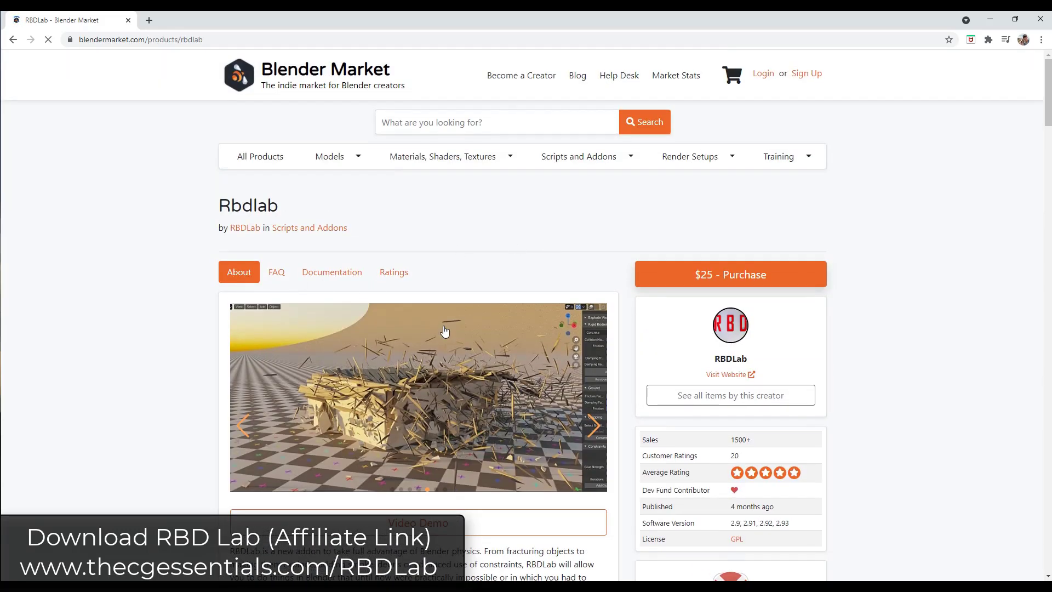
{"action": "left_click", "coordinate": [591, 425]}
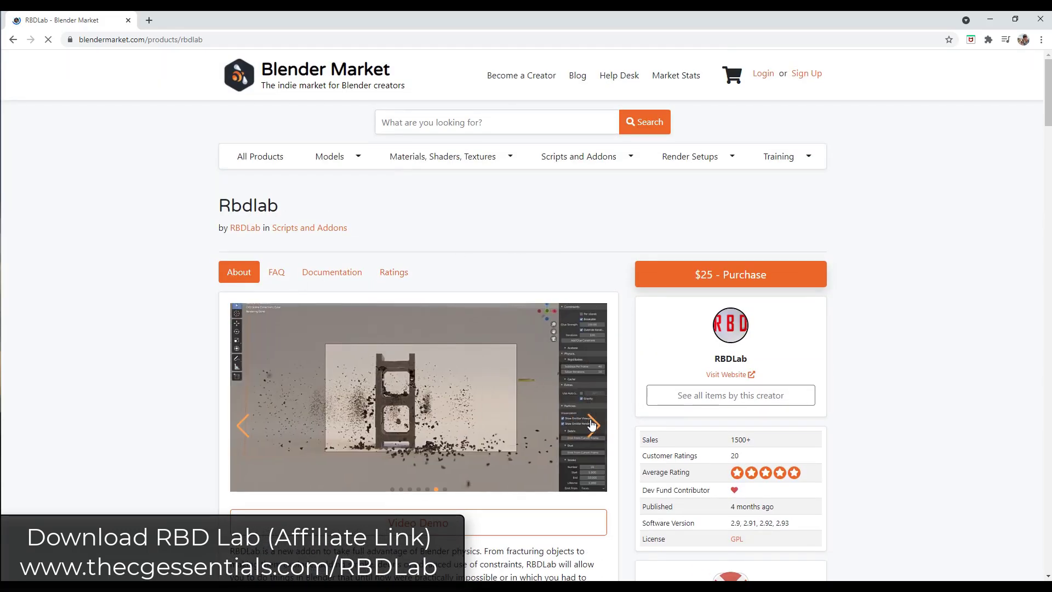
{"action": "left_click", "coordinate": [592, 425]}
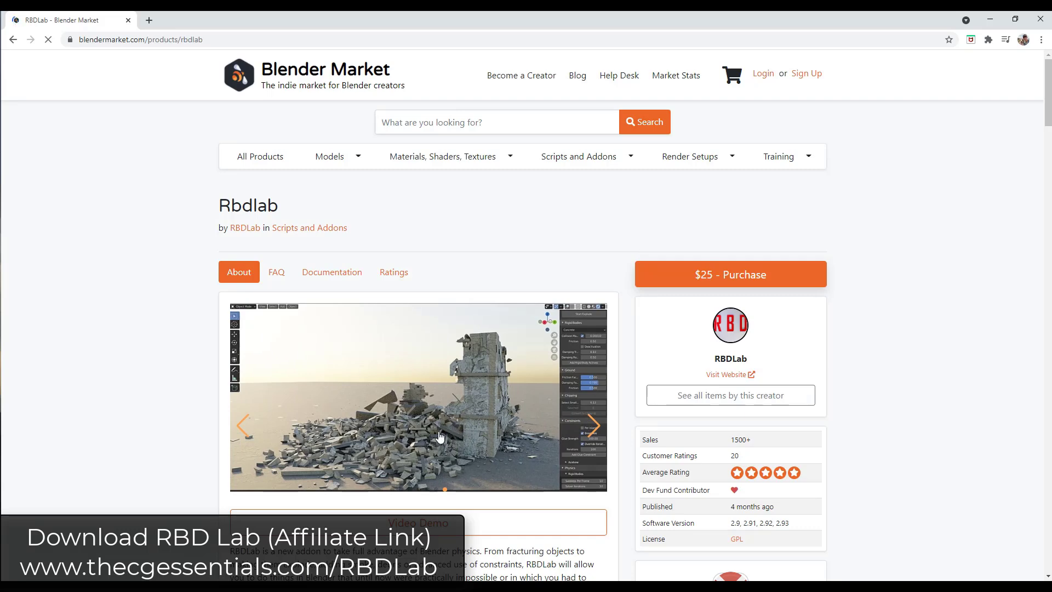
{"action": "left_click", "coordinate": [594, 426]}
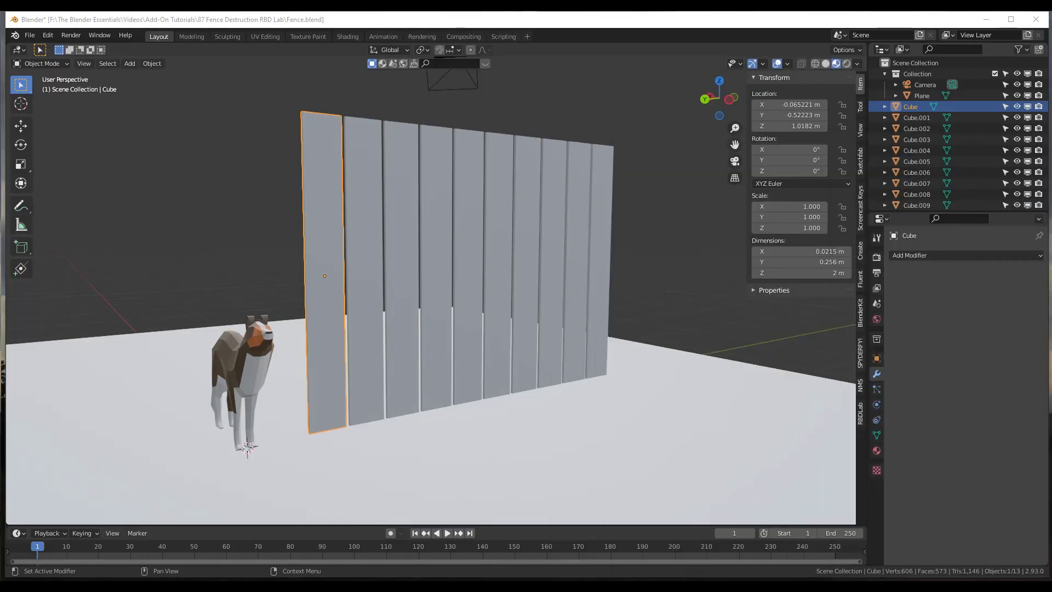
Select all ten fence planks in Blender and apply their rotation and scale.
{"action": "middle_click_drag", "start_coordinate": [317, 296], "coordinate": [299, 252]}
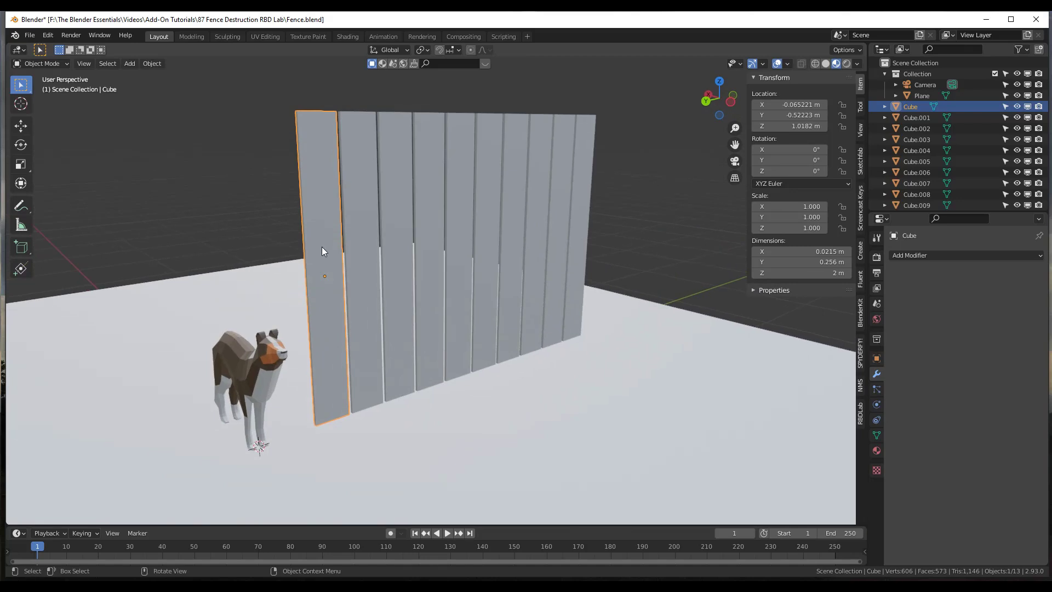
{"action": "middle_click_drag", "start_coordinate": [309, 132], "coordinate": [333, 146]}
{"action": "scroll", "coordinate": [320, 277], "scroll_direction": "up", "scroll_amount": 3}
{"action": "middle_click_drag", "start_coordinate": [320, 277], "coordinate": [296, 267]}
{"action": "scroll", "coordinate": [330, 234], "scroll_direction": "down", "scroll_amount": 4}
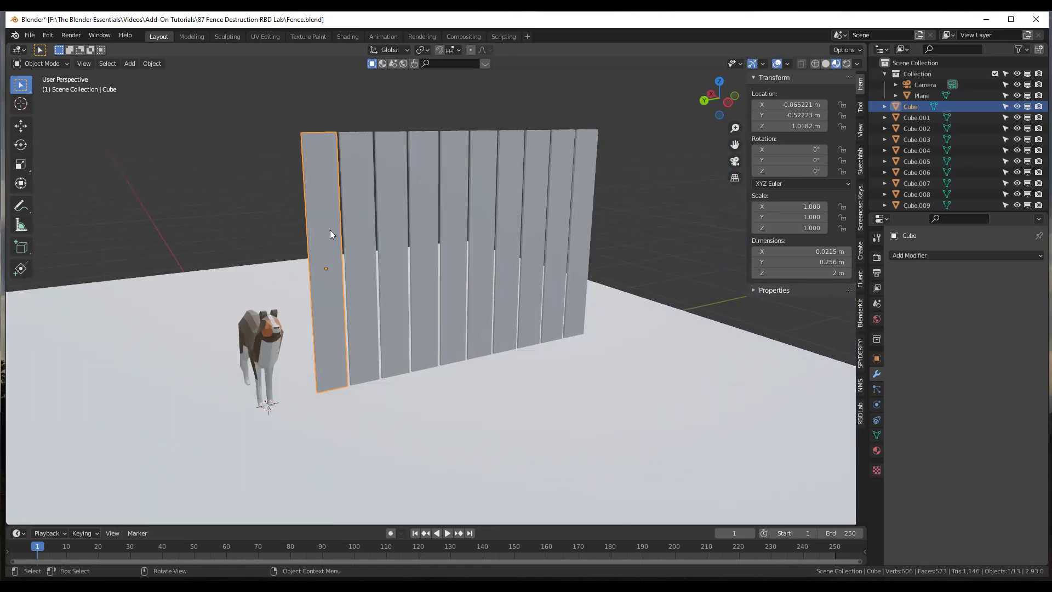
{"action": "left_click_drag", "start_coordinate": [604, 134], "coordinate": [166, 193]}
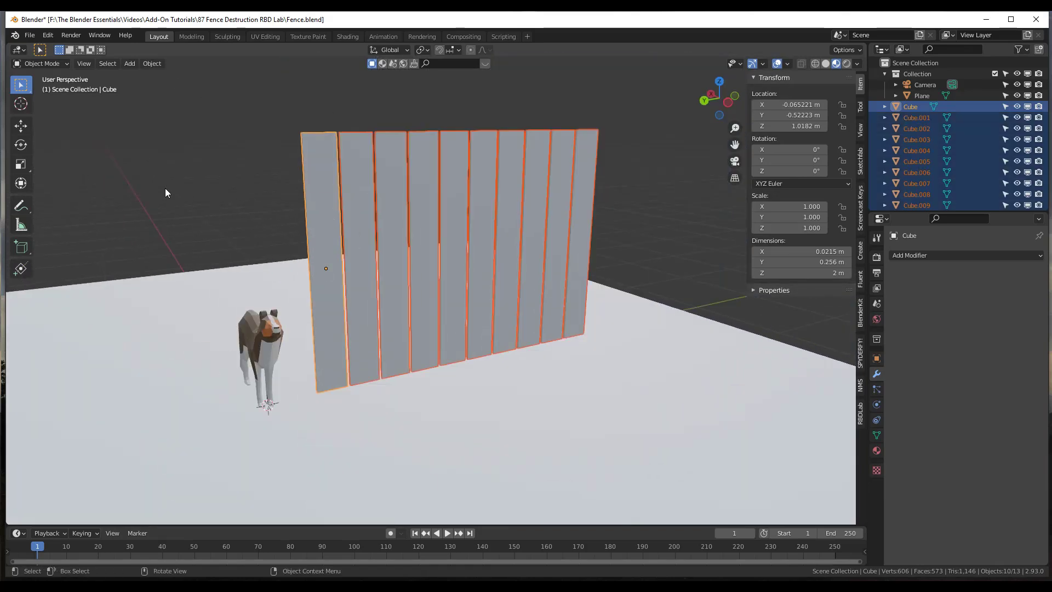
{"action": "left_click", "coordinate": [155, 67]}
{"action": "mouse_move", "coordinate": [179, 122]}
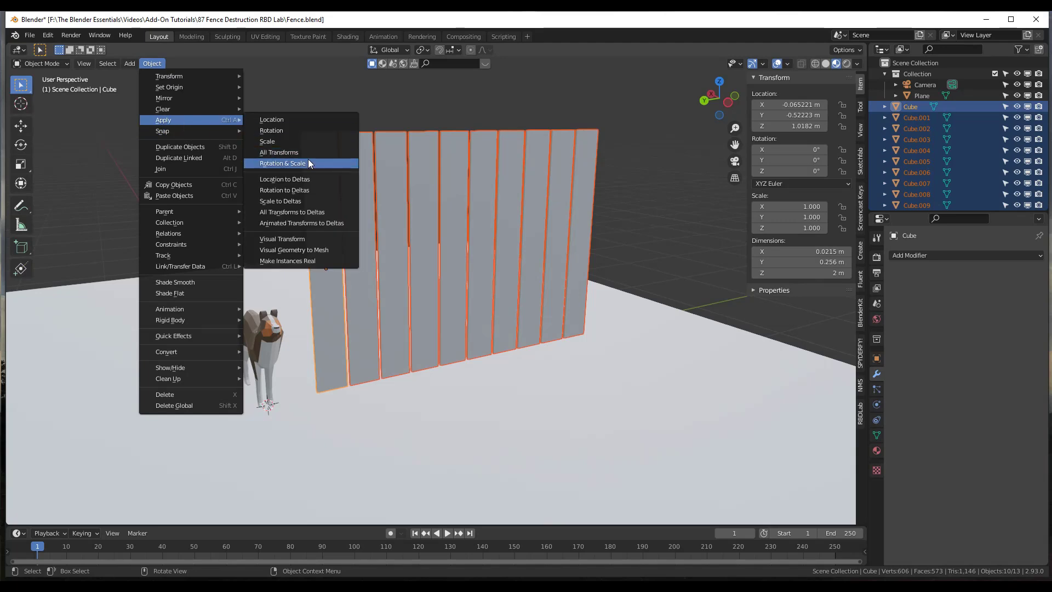
{"action": "left_click", "coordinate": [308, 159]}
Scatter RBDLab secondary particles over only the first fence plank, the one nearest the dog.
{"action": "left_click", "coordinate": [314, 218]}
{"action": "middle_click_drag", "start_coordinate": [351, 275], "coordinate": [358, 271]}
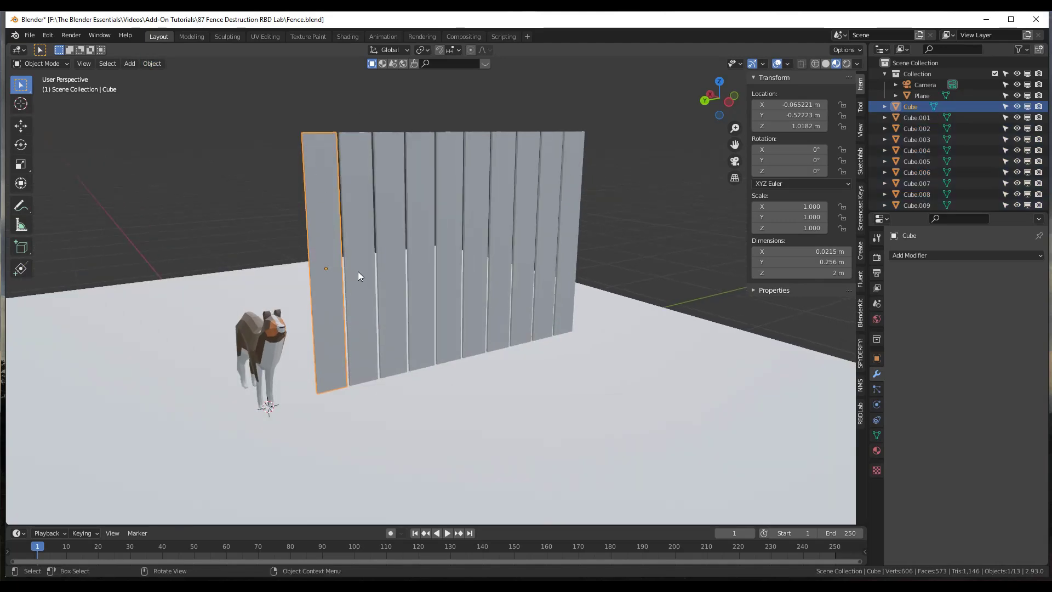
{"action": "left_click", "coordinate": [860, 412]}
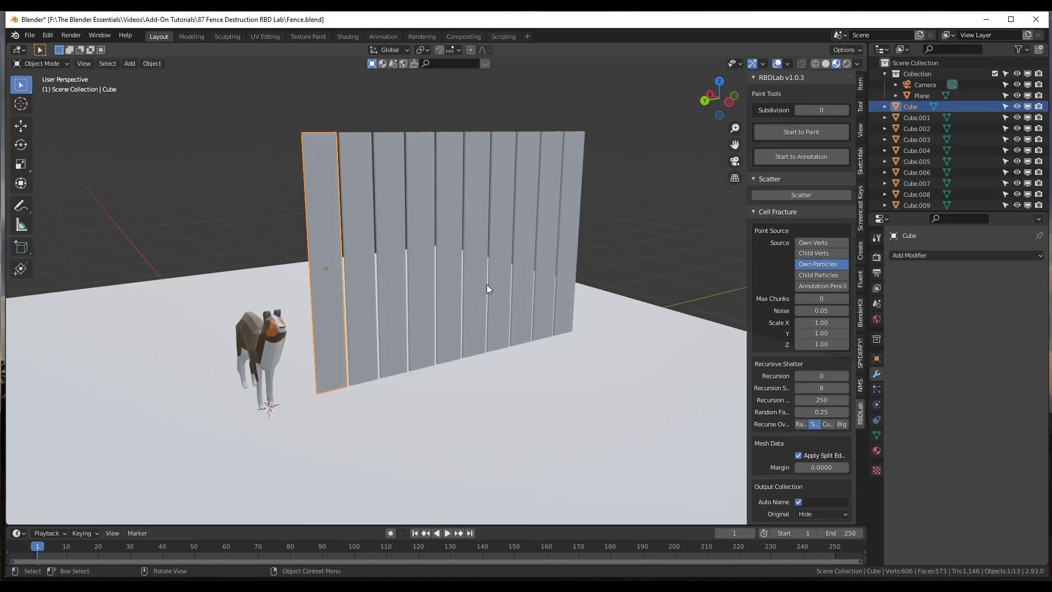
{"action": "middle_click_drag", "start_coordinate": [462, 315], "coordinate": [482, 307]}
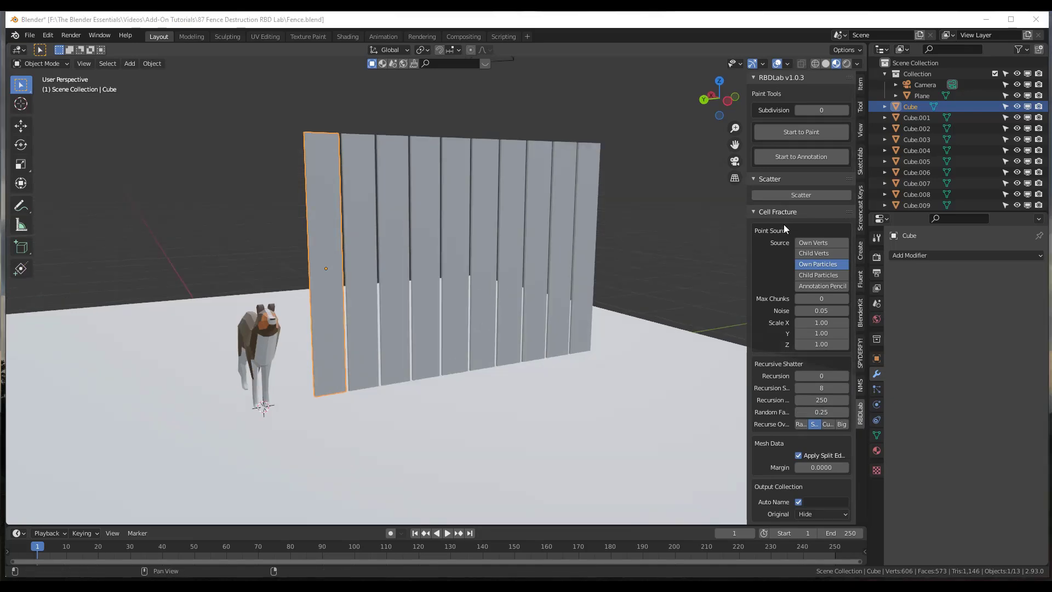
{"action": "left_click", "coordinate": [797, 195]}
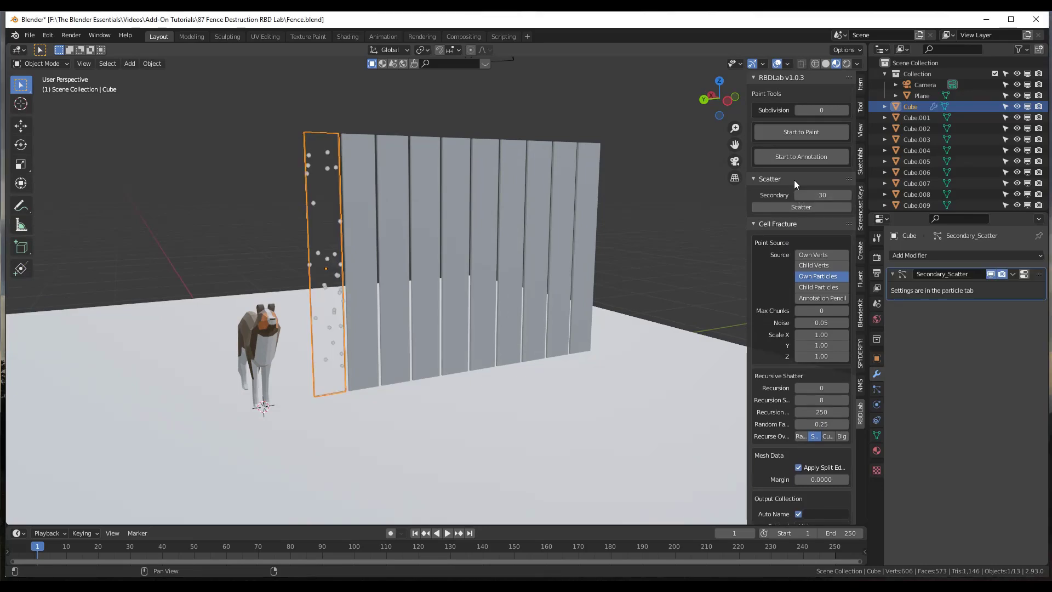
{"action": "mouse_move", "coordinate": [442, 219]}
{"action": "middle_mouse_down"}
{"action": "mouse_move", "coordinate": [495, 218]}
{"action": "mouse_move", "coordinate": [521, 234]}
{"action": "mouse_move", "coordinate": [455, 231]}
{"action": "middle_mouse_up"}
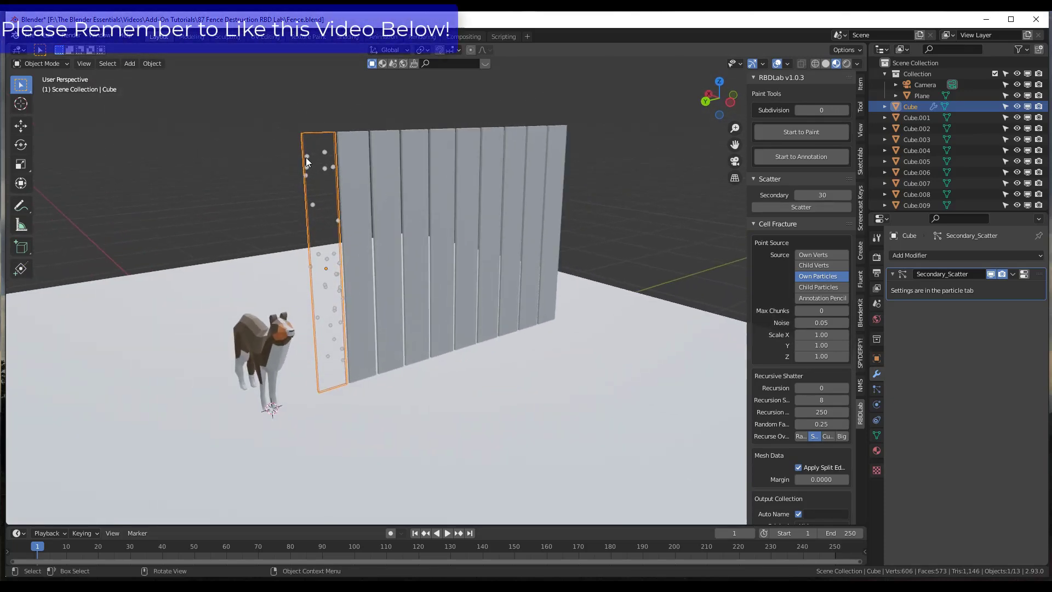
{"action": "scroll", "coordinate": [319, 164], "scroll_direction": "up", "scroll_amount": 3}
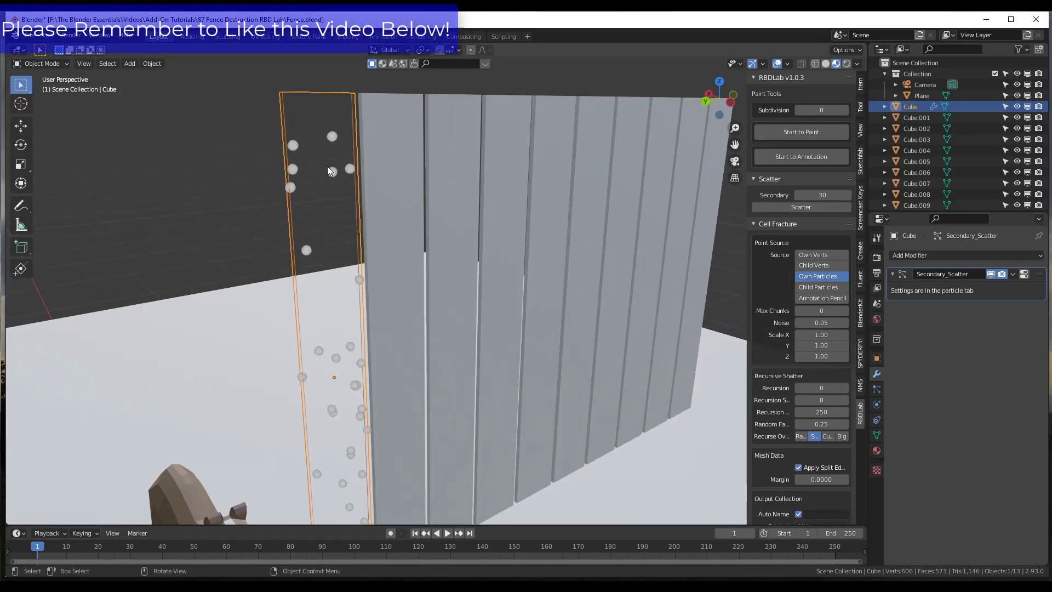
{"action": "scroll", "coordinate": [333, 181], "scroll_direction": "down", "scroll_amount": 3}
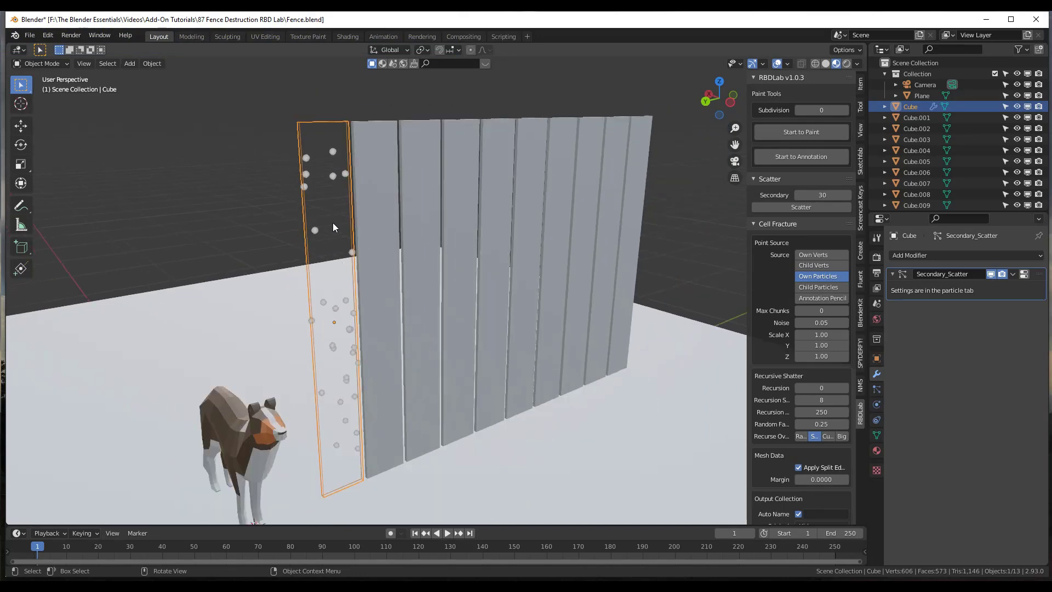
Set the Secondary scatter count of the first plank to 100.
{"action": "left_click_drag", "start_coordinate": [822, 195], "coordinate": [844, 195]}
{"action": "left_click", "coordinate": [844, 195]}
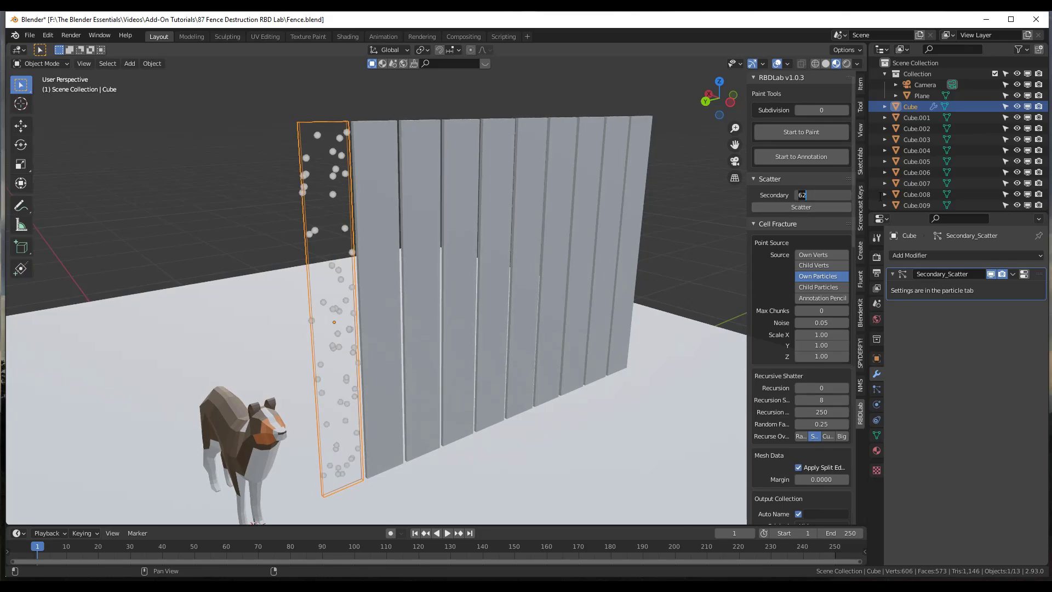
{"action": "type", "text": "100"}
{"action": "key", "text": "Return"}
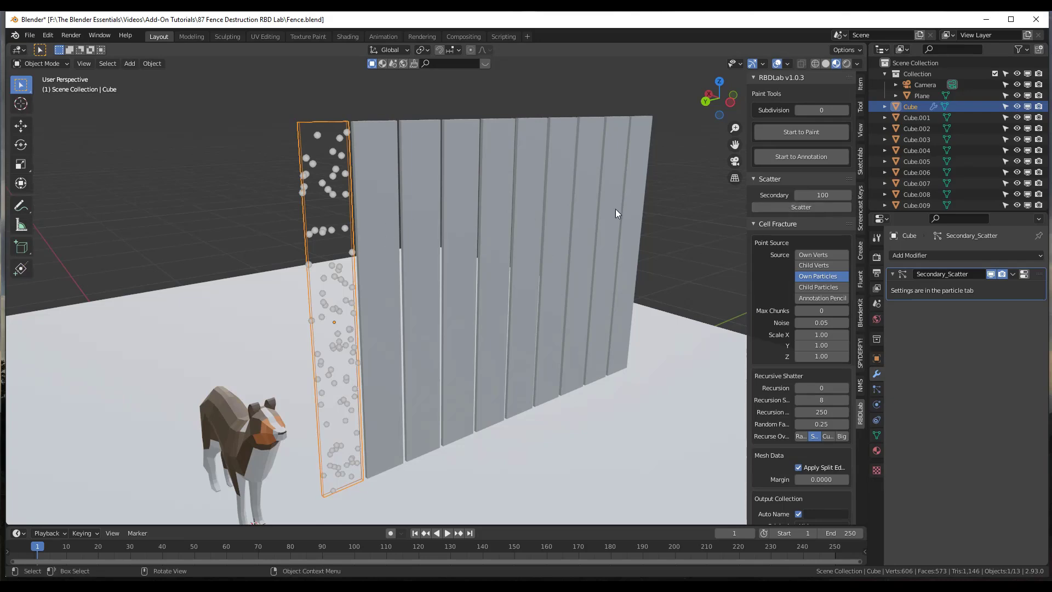
Select all the fence planks and scatter the secondary particles across every one of them.
{"action": "mouse_move", "coordinate": [706, 193]}
{"action": "left_mouse_down"}
{"action": "mouse_move", "coordinate": [689, 166]}
{"action": "mouse_move", "coordinate": [351, 150]}
{"action": "mouse_move", "coordinate": [251, 178]}
{"action": "left_mouse_up"}
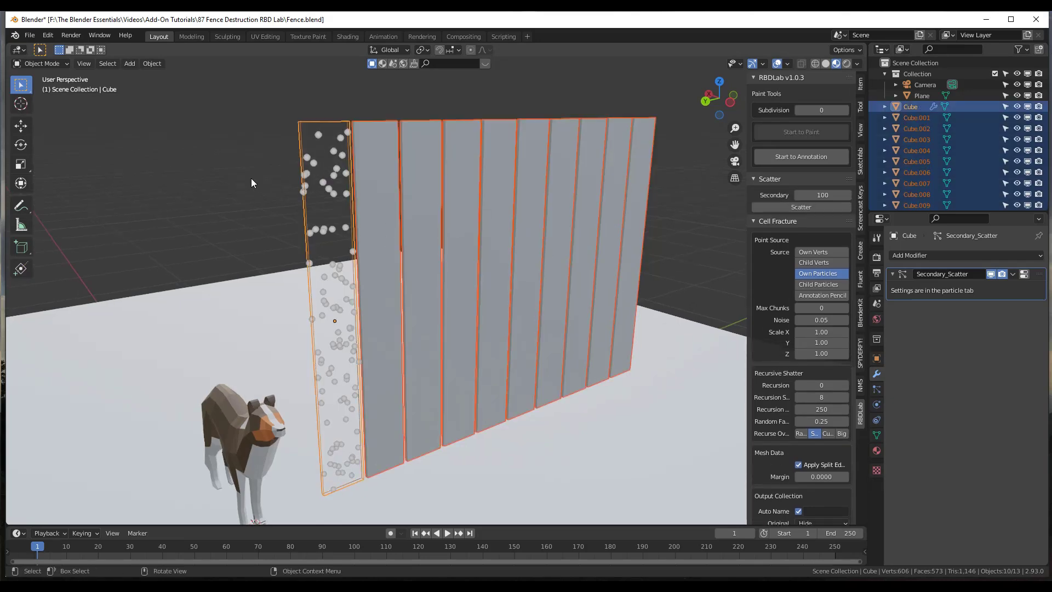
{"action": "left_click", "coordinate": [782, 207]}
{"action": "mouse_move", "coordinate": [598, 238]}
{"action": "middle_mouse_down"}
{"action": "mouse_move", "coordinate": [488, 225]}
{"action": "mouse_move", "coordinate": [581, 230]}
{"action": "middle_mouse_up"}
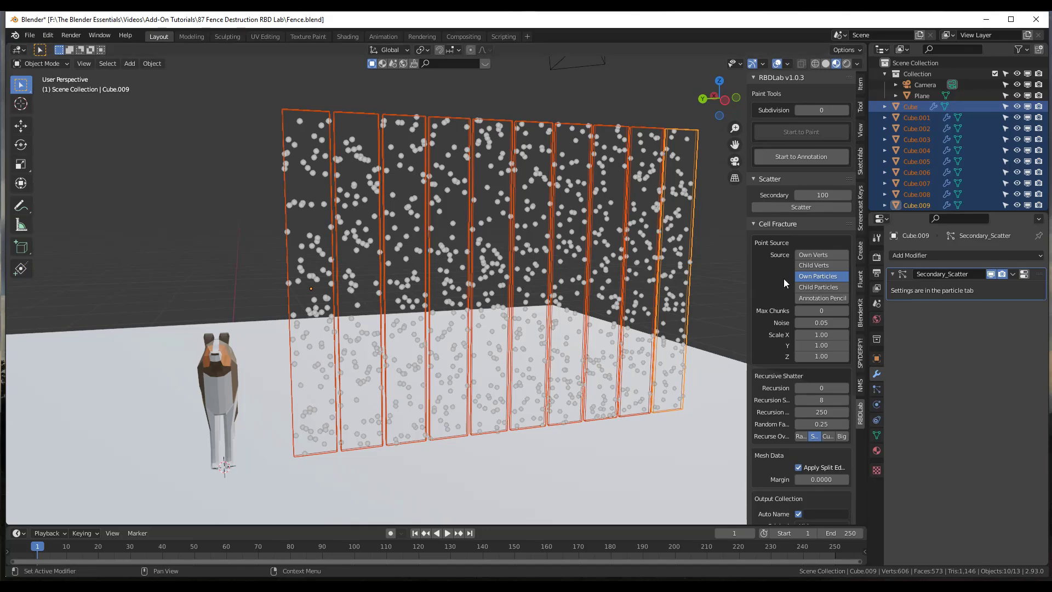
{"action": "middle_click_drag", "start_coordinate": [661, 280], "coordinate": [661, 257]}
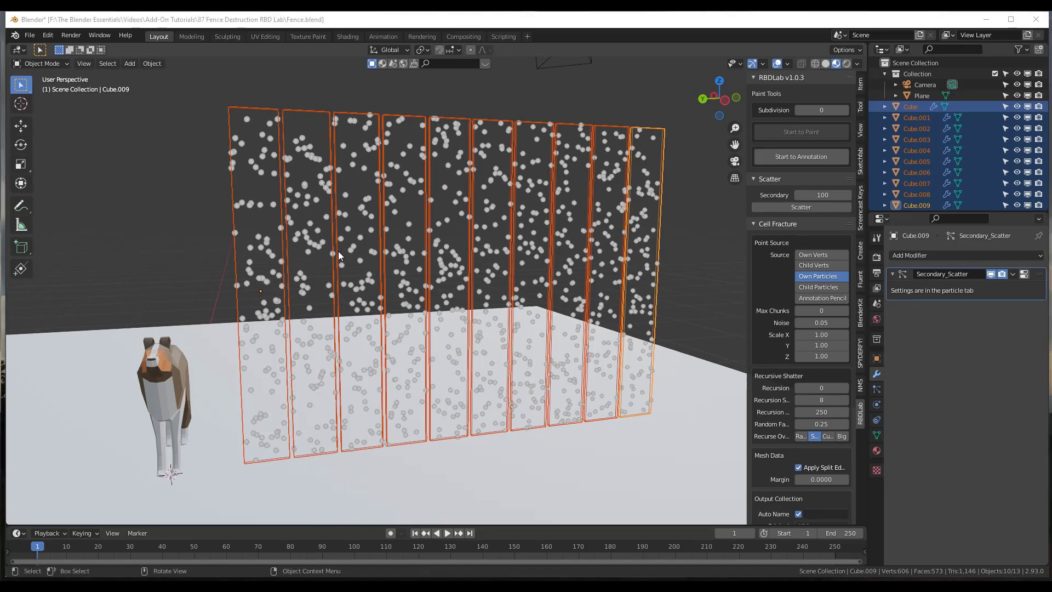
{"action": "middle_click_drag", "start_coordinate": [276, 188], "coordinate": [277, 136]}
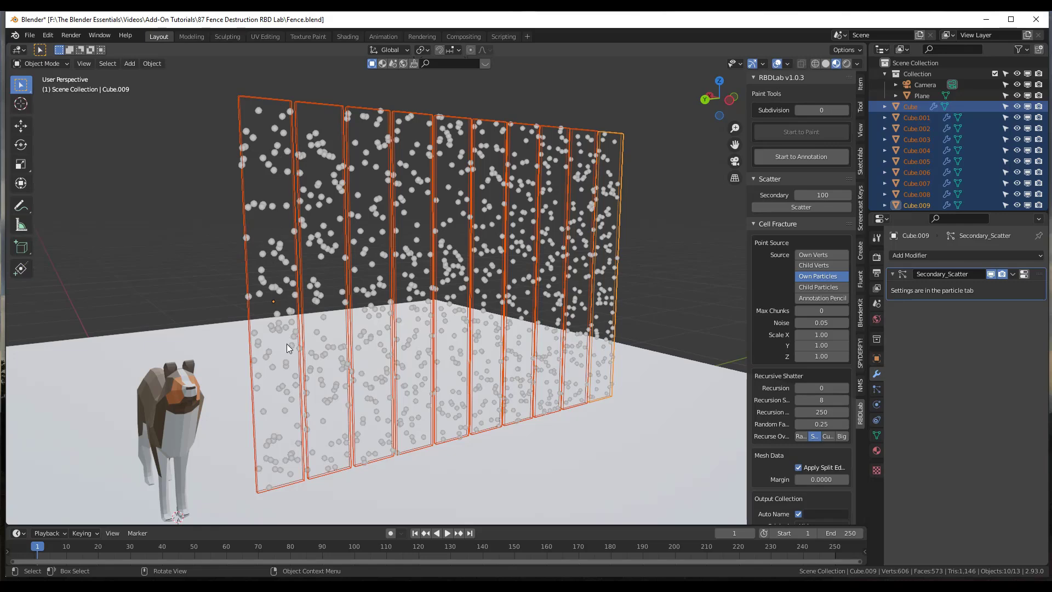
Deselect everything and set the Cell Fracture Z scale to 0.05 for long vertical splinters.
{"action": "key", "text": "alt+a"}
{"action": "left_click", "coordinate": [822, 345]}
{"action": "type", "text": "1.0"}
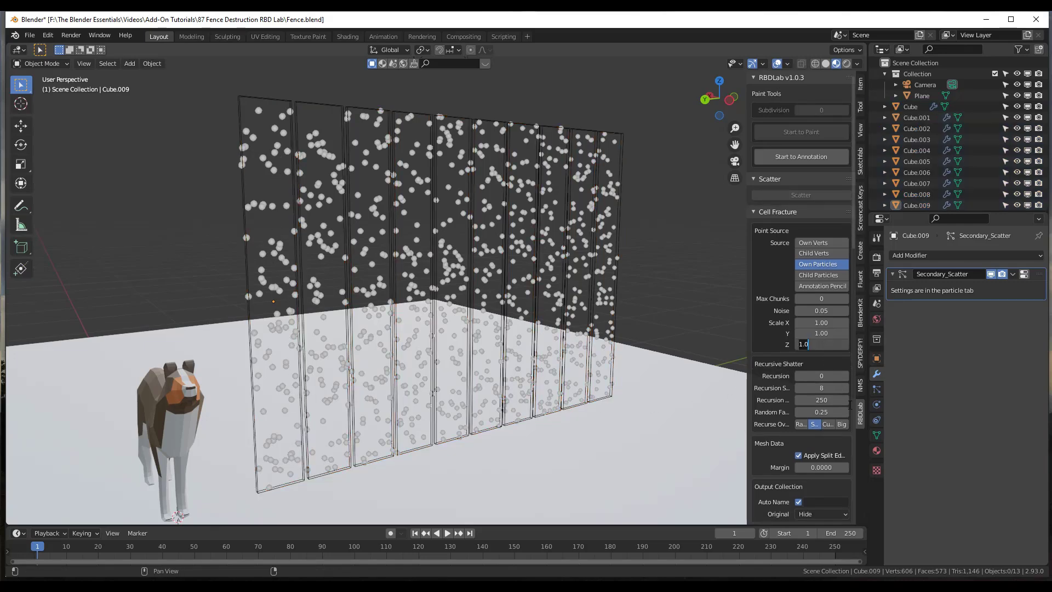
{"action": "key", "text": "BackSpace"}
{"action": "key", "text": "BackSpace"}
{"action": "key", "text": "BackSpace"}
{"action": "type", "text": ".05"}
{"action": "key", "text": "Return"}
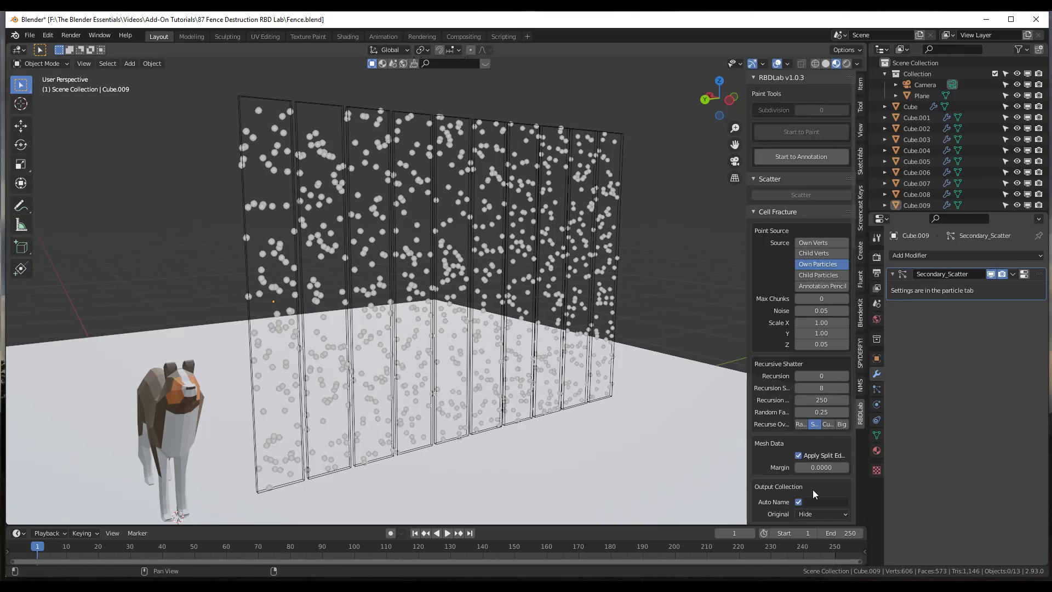
Turn off automatic naming of the fracture's output collection and name the collection Fence.
{"action": "scroll", "coordinate": [818, 494], "scroll_direction": "down", "scroll_amount": 4}
{"action": "scroll", "coordinate": [811, 459], "scroll_direction": "down", "scroll_amount": 1}
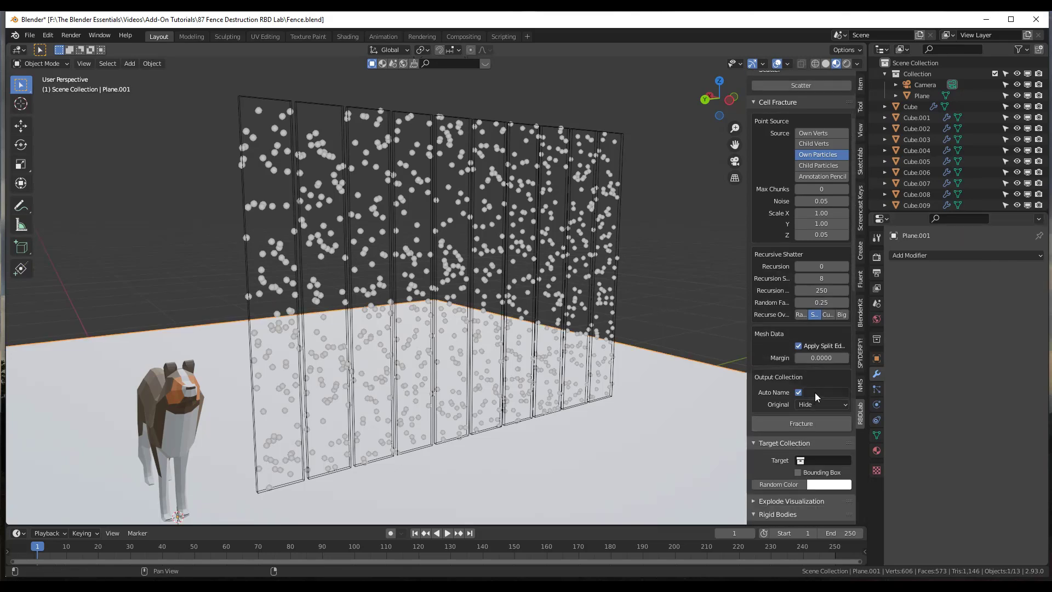
{"action": "left_click", "coordinate": [799, 392]}
{"action": "left_click", "coordinate": [821, 391]}
{"action": "type", "text": "Fence"}
{"action": "key", "text": "Return"}
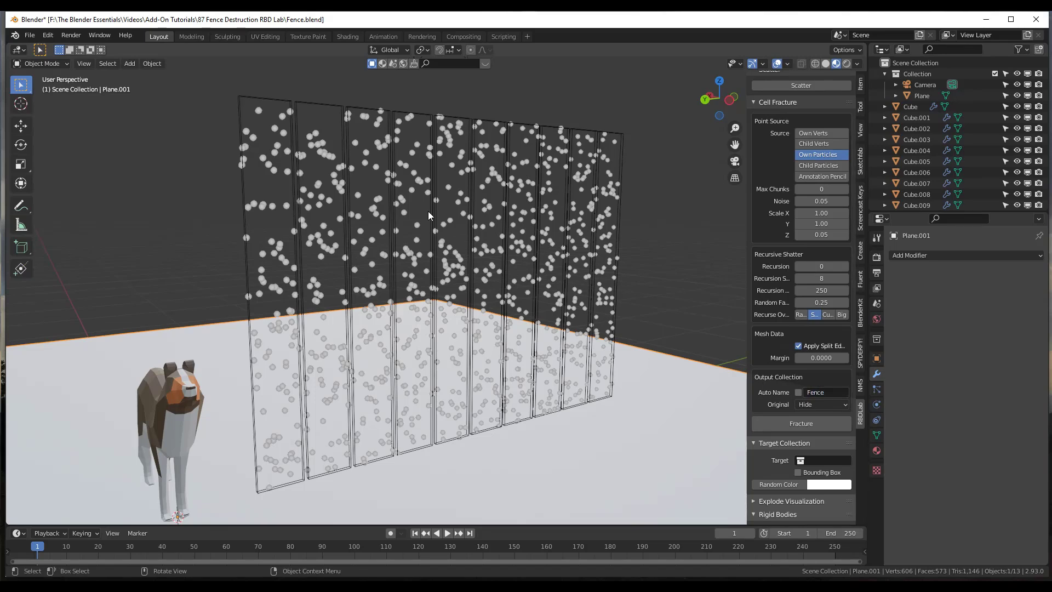
Select all ten scattered fence planks, run the RBDLab cell fracture on them, and inspect the resulting splinter pieces.
{"action": "middle_click_drag", "start_coordinate": [429, 211], "coordinate": [485, 192]}
{"action": "left_click_drag", "start_coordinate": [621, 185], "coordinate": [258, 167]}
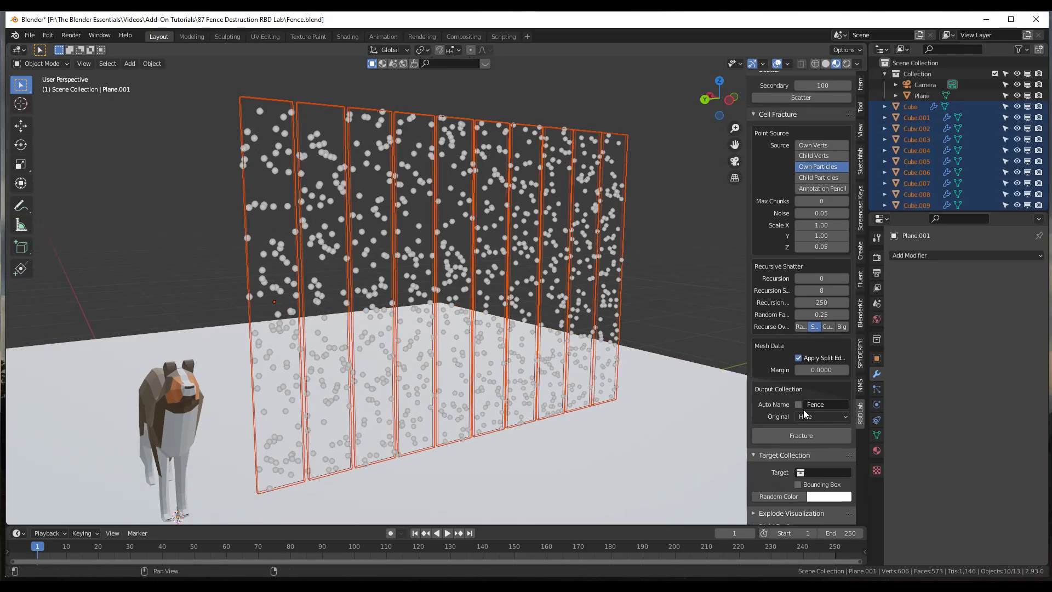
{"action": "left_click", "coordinate": [804, 437]}
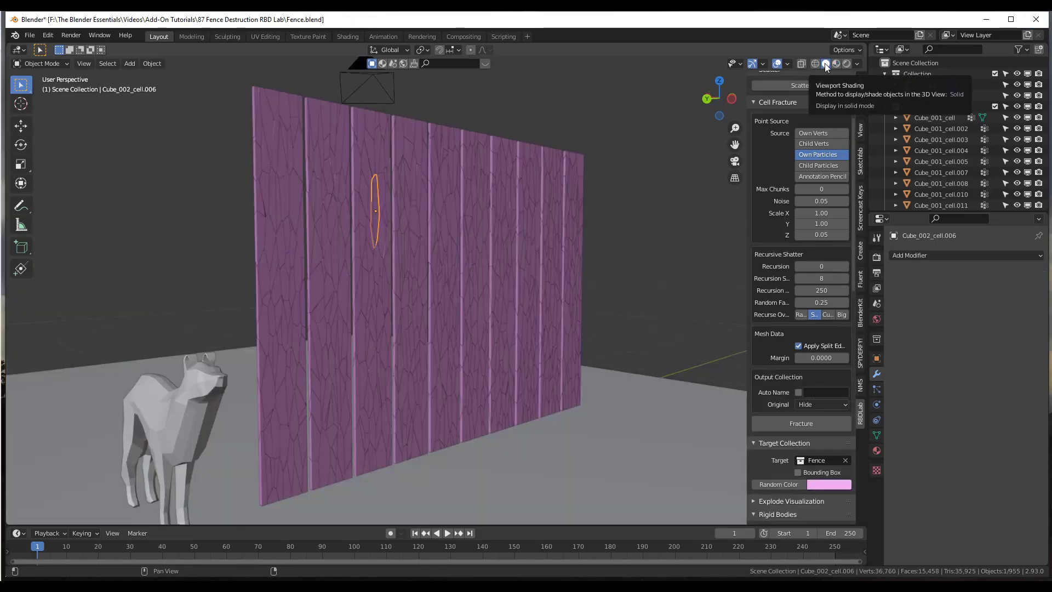
{"action": "scroll", "coordinate": [266, 193], "scroll_direction": "up", "scroll_amount": 5}
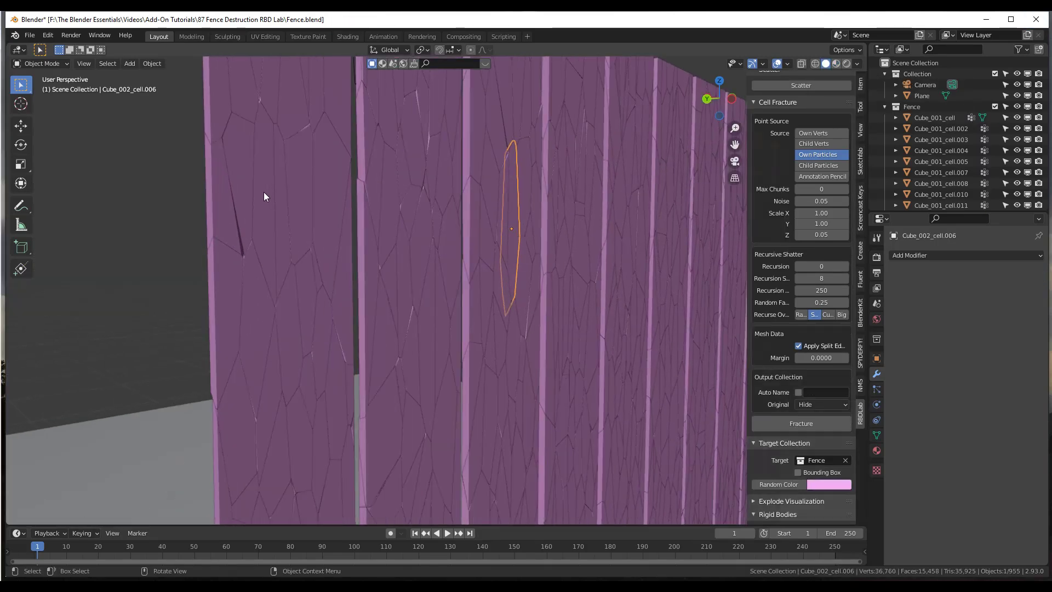
{"action": "scroll", "coordinate": [269, 216], "scroll_direction": "down", "scroll_amount": 6}
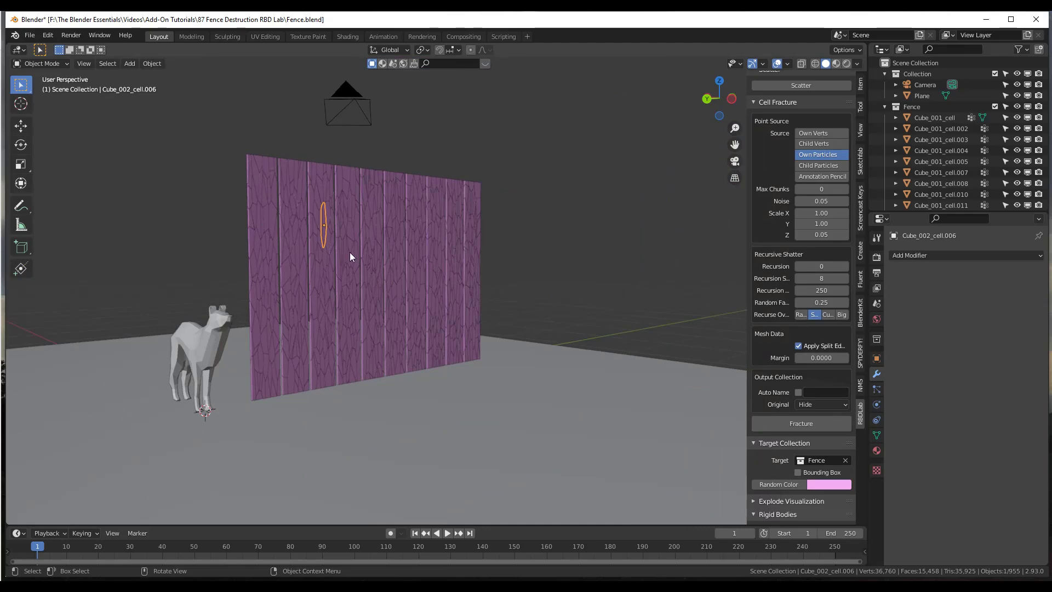
{"action": "scroll", "coordinate": [324, 214], "scroll_direction": "up", "scroll_amount": 5}
{"action": "scroll", "coordinate": [331, 226], "scroll_direction": "down", "scroll_amount": 3}
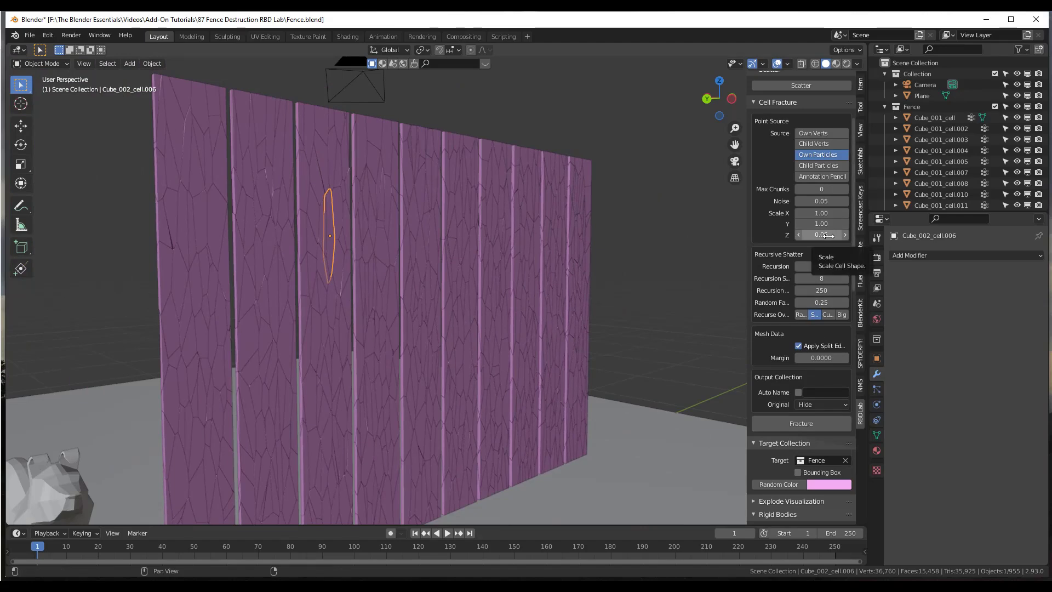
{"action": "scroll", "coordinate": [644, 226], "scroll_direction": "down", "scroll_amount": 3}
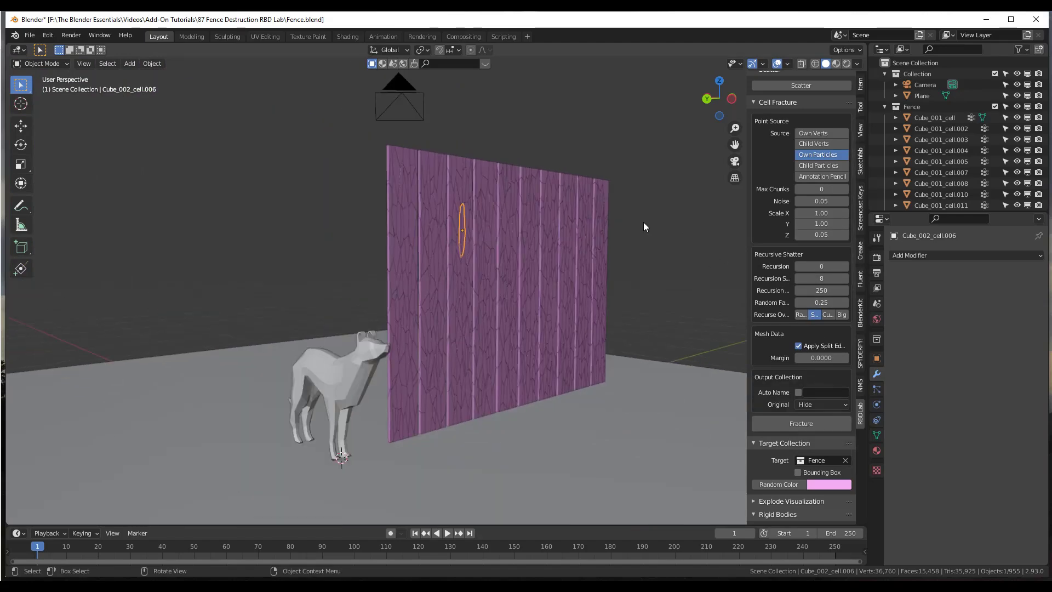
Pick several individual cells of the Fence collection in the object list to see which splinters in the fence they are.
{"action": "mouse_move", "coordinate": [663, 229]}
{"action": "middle_mouse_down"}
{"action": "mouse_move", "coordinate": [639, 223]}
{"action": "mouse_move", "coordinate": [658, 229]}
{"action": "middle_mouse_up"}
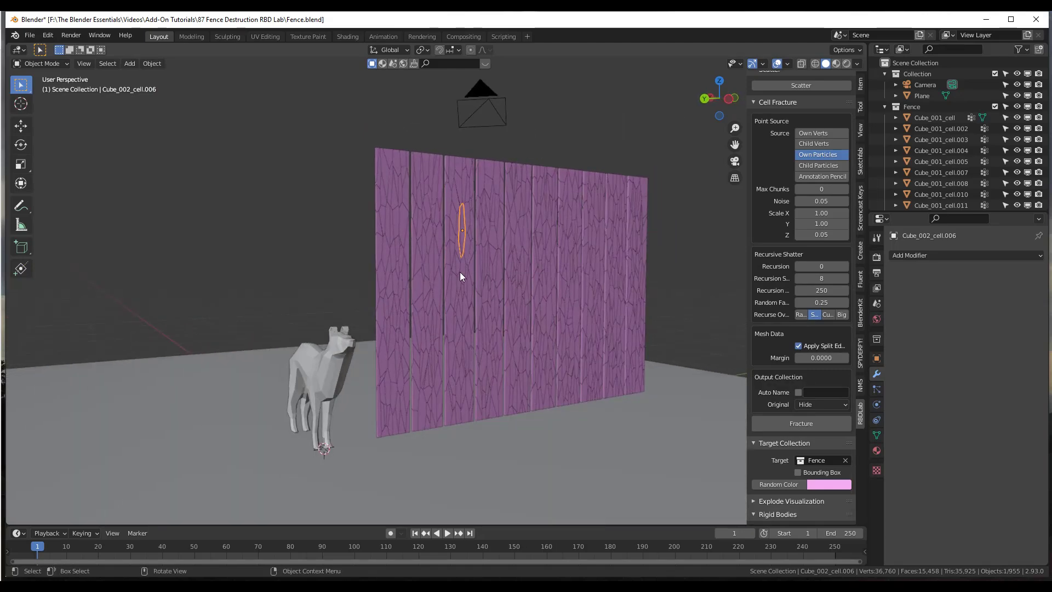
{"action": "left_click", "coordinate": [942, 128]}
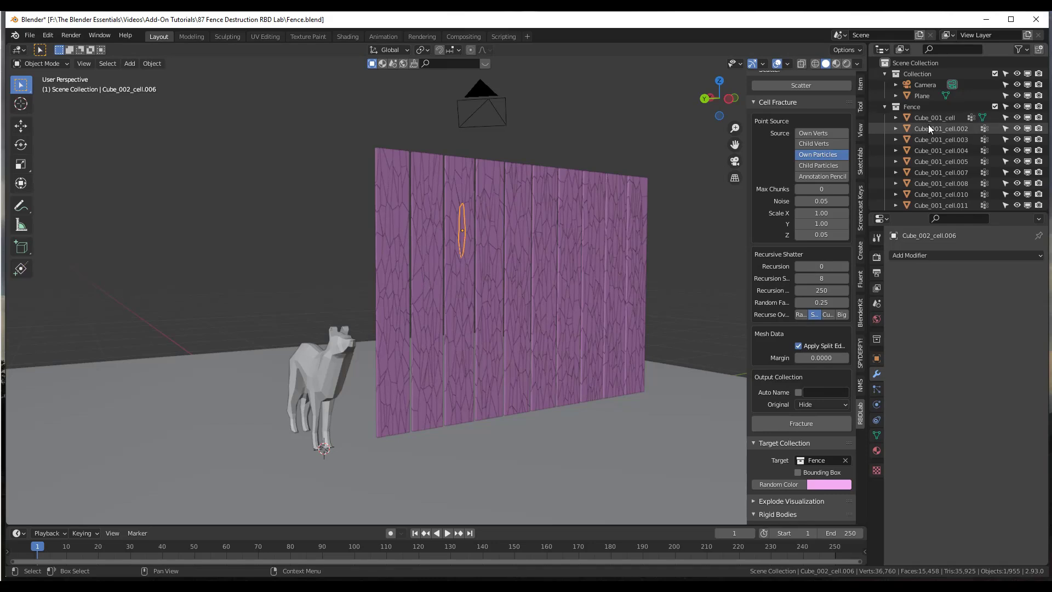
{"action": "left_click", "coordinate": [944, 162]}
{"action": "left_click", "coordinate": [943, 173]}
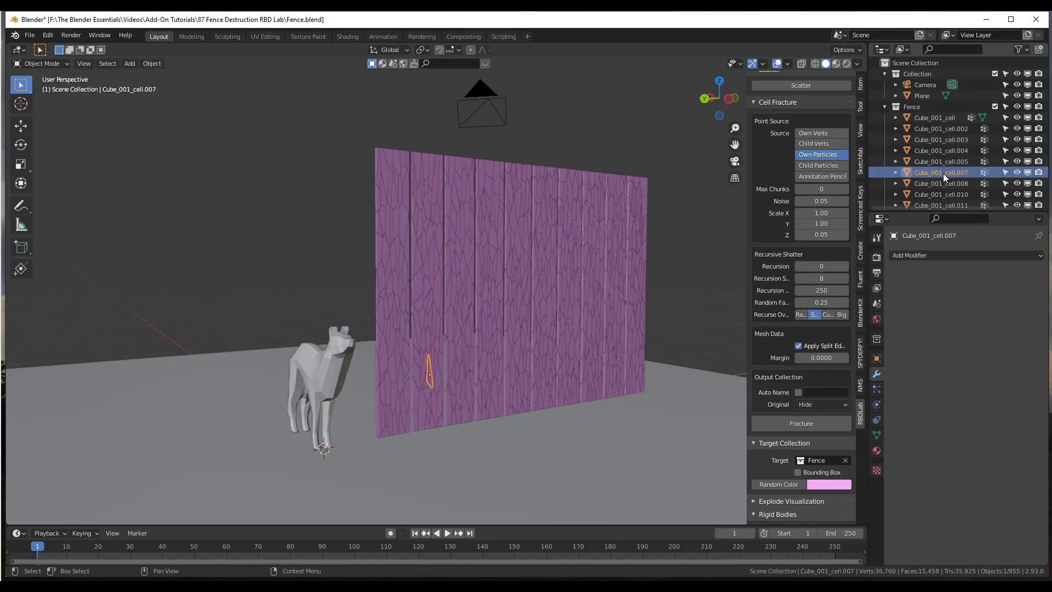
{"action": "scroll", "coordinate": [944, 173], "scroll_direction": "down", "scroll_amount": 15}
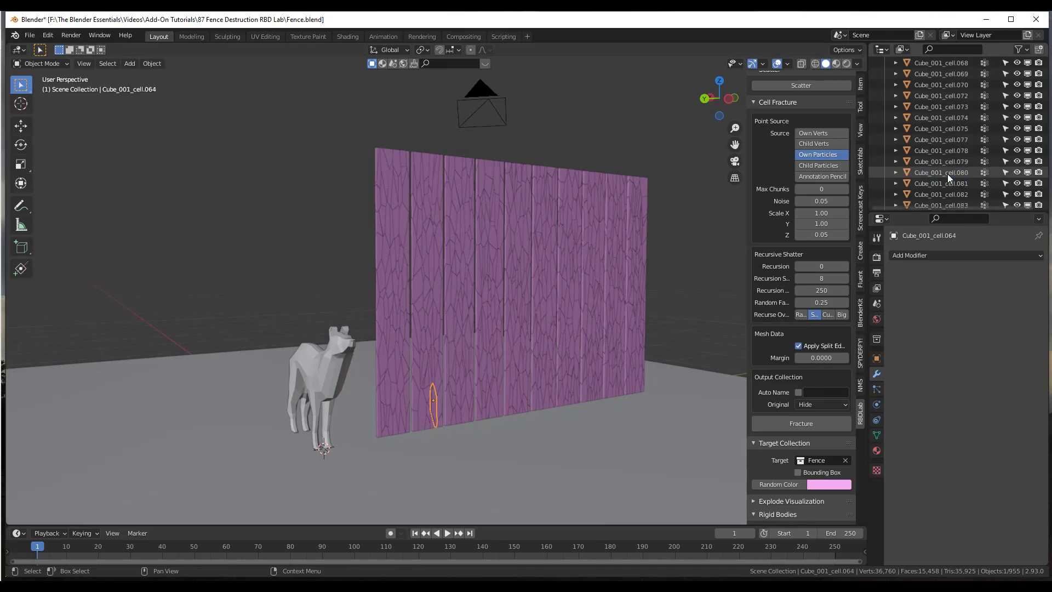
{"action": "scroll", "coordinate": [947, 173], "scroll_direction": "down", "scroll_amount": 1}
{"action": "left_click", "coordinate": [947, 173]}
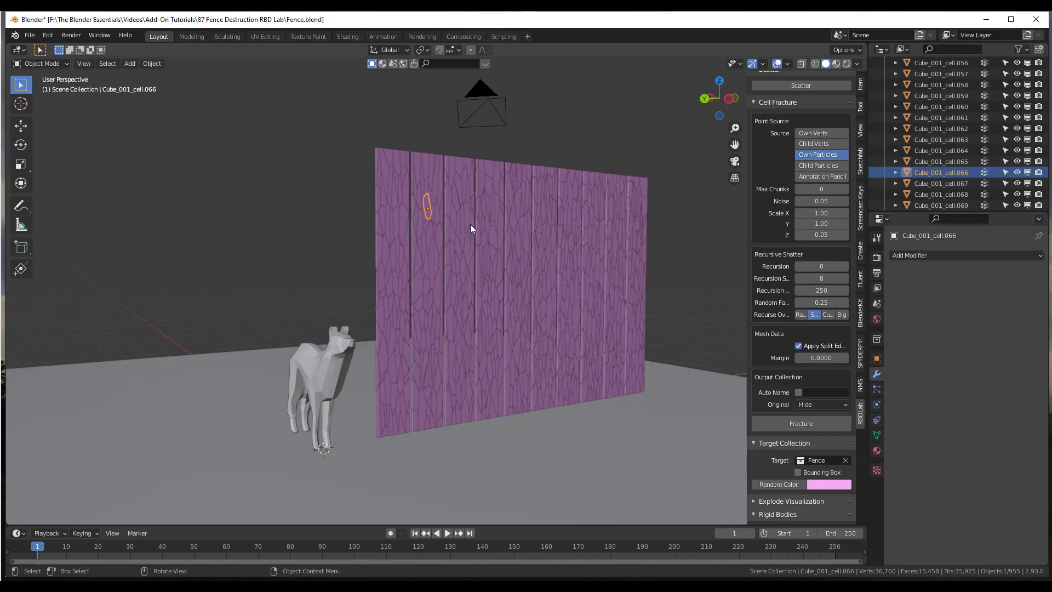
Select one splinter in the fence and extend the selection to every object in the same collection.
{"action": "left_click", "coordinate": [427, 206]}
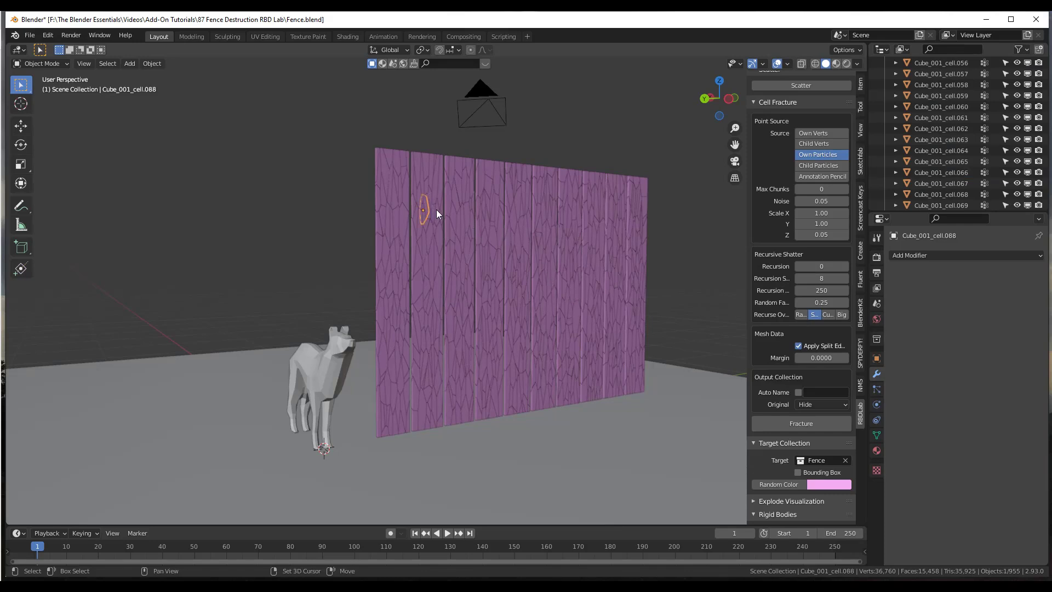
{"action": "key", "text": "shift+g"}
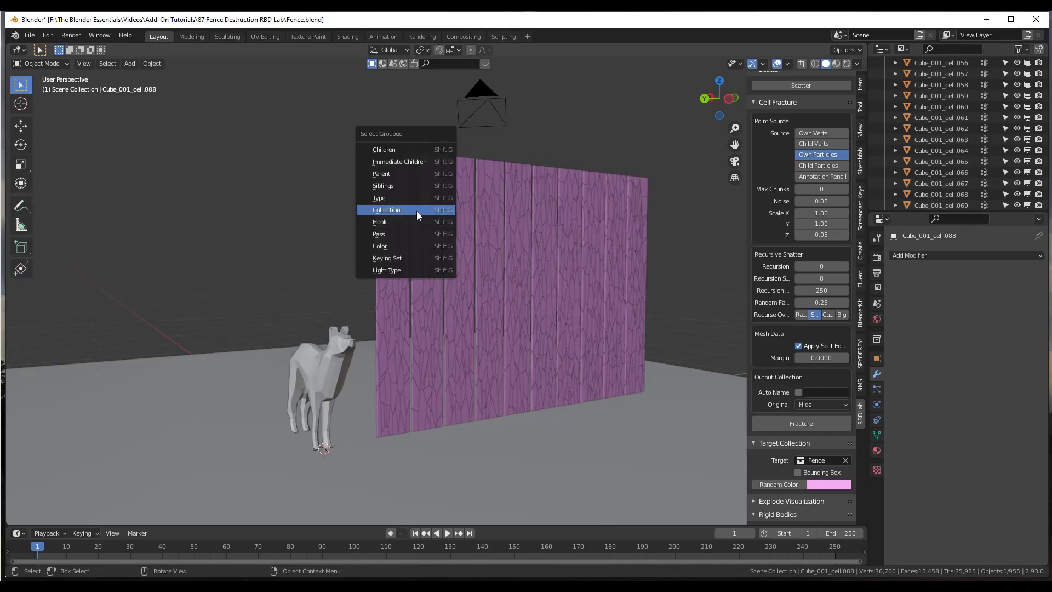
{"action": "left_click", "coordinate": [410, 210]}
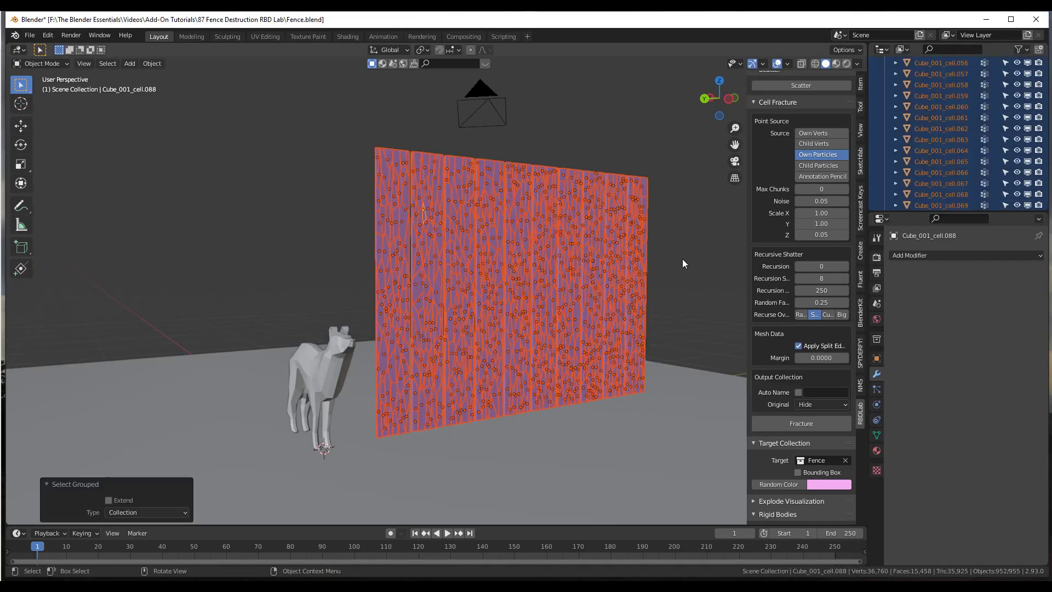
{"action": "middle_click_drag", "start_coordinate": [682, 259], "coordinate": [661, 266]}
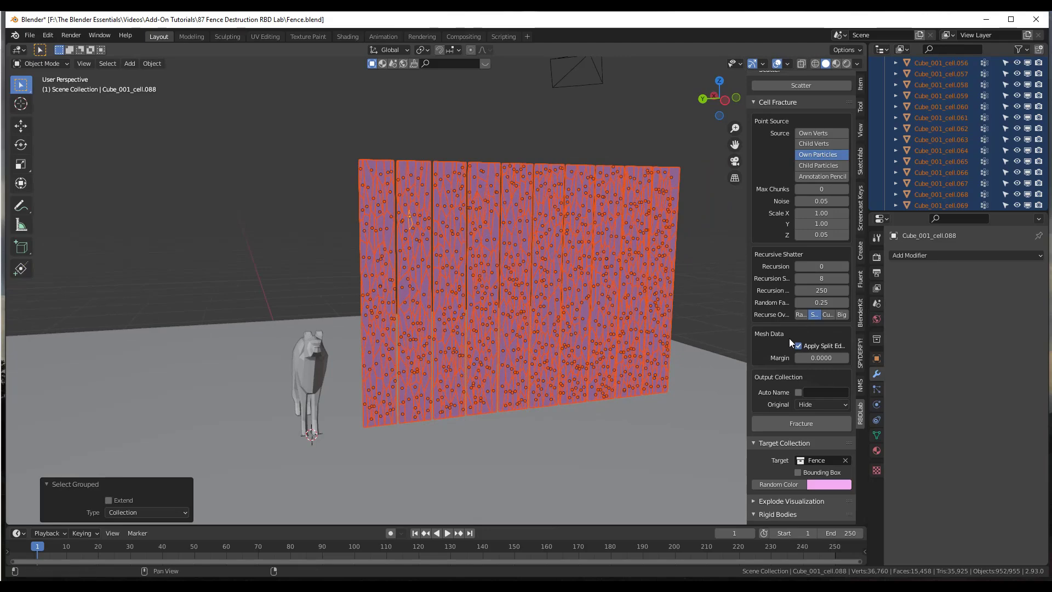
Play the animation briefly to check the fence without rigid bodies, stop it and return to the first frame.
{"action": "scroll", "coordinate": [789, 338], "scroll_direction": "down", "scroll_amount": 10}
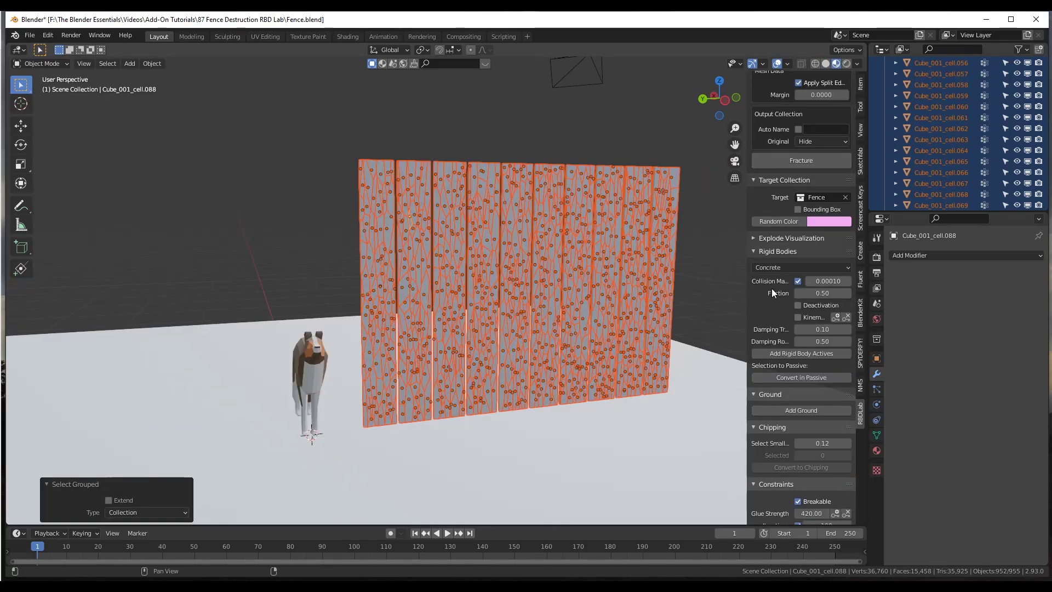
{"action": "left_click", "coordinate": [446, 533]}
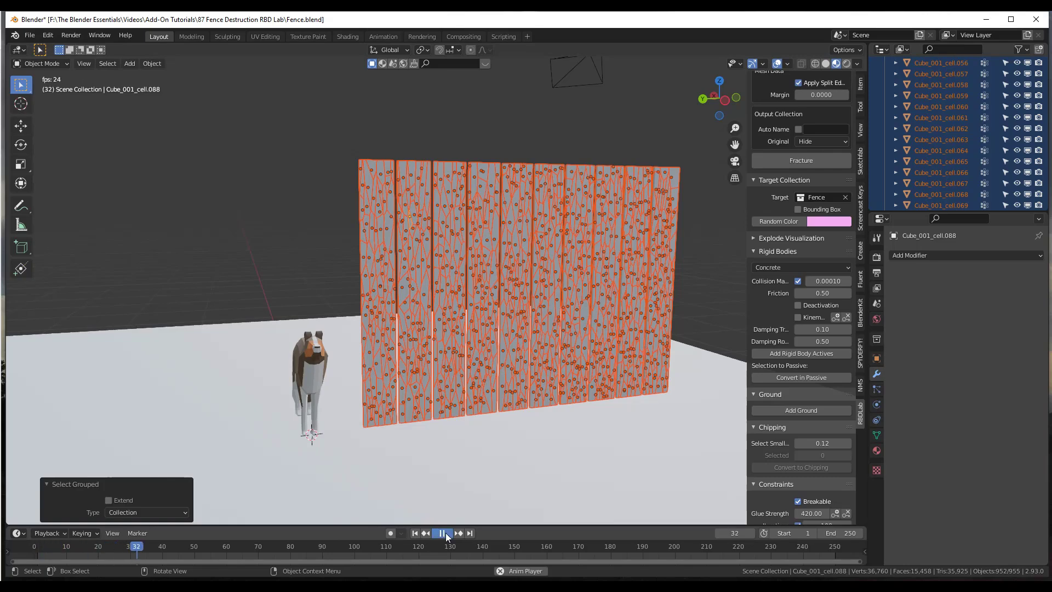
{"action": "left_click", "coordinate": [445, 533]}
{"action": "left_click", "coordinate": [415, 532]}
{"action": "middle_click_drag", "start_coordinate": [501, 264], "coordinate": [586, 247]}
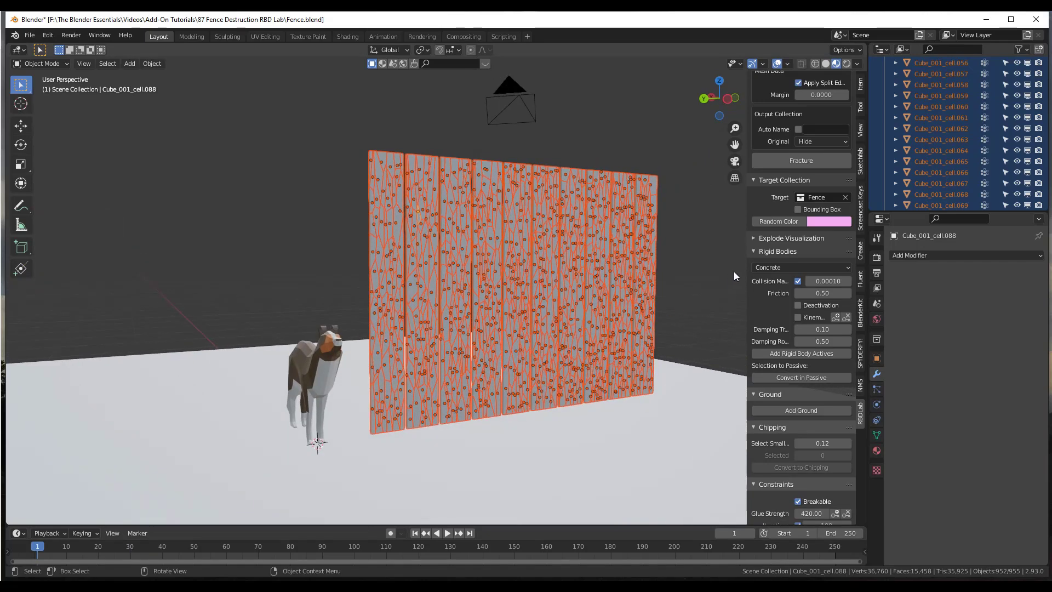
Add active rigid bodies to the selected fence pieces, play the simulation to check how they fall, and rewind to frame 0.
{"action": "left_click", "coordinate": [809, 356]}
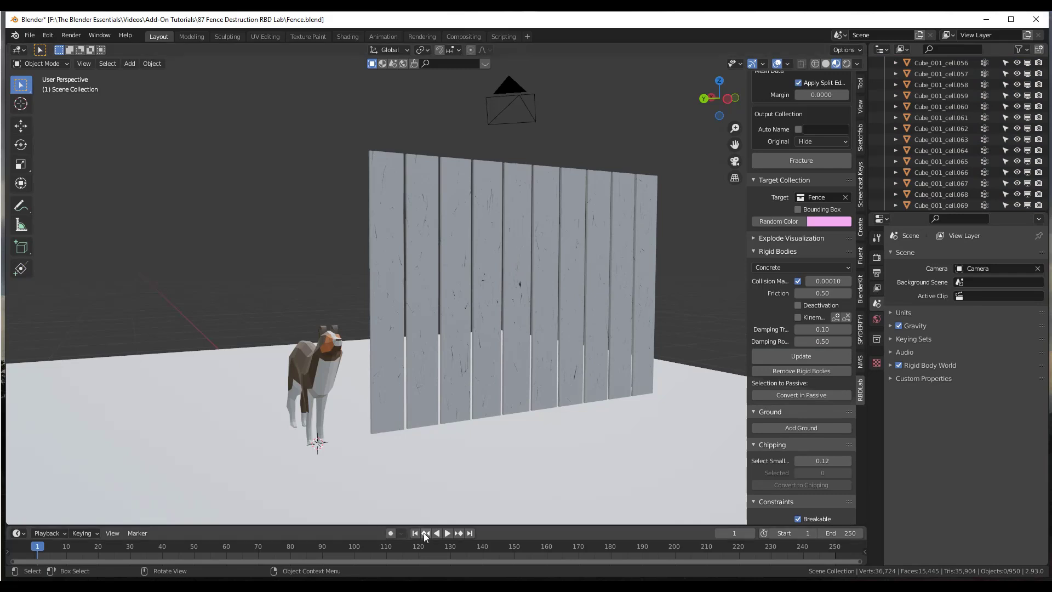
{"action": "left_click", "coordinate": [448, 532]}
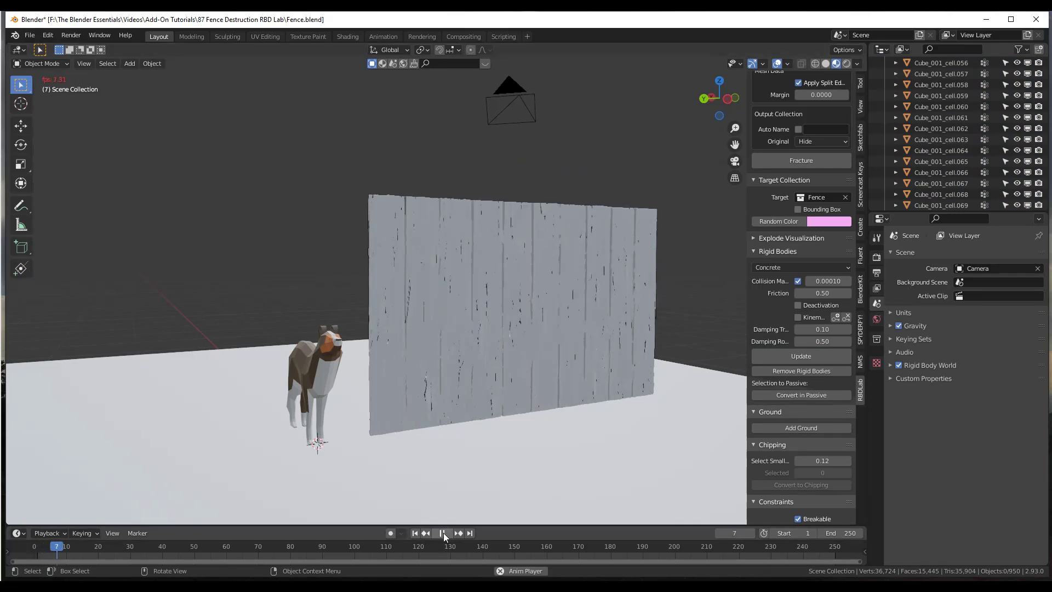
{"action": "left_click", "coordinate": [443, 533]}
{"action": "middle_click_drag", "start_coordinate": [482, 417], "coordinate": [538, 285]}
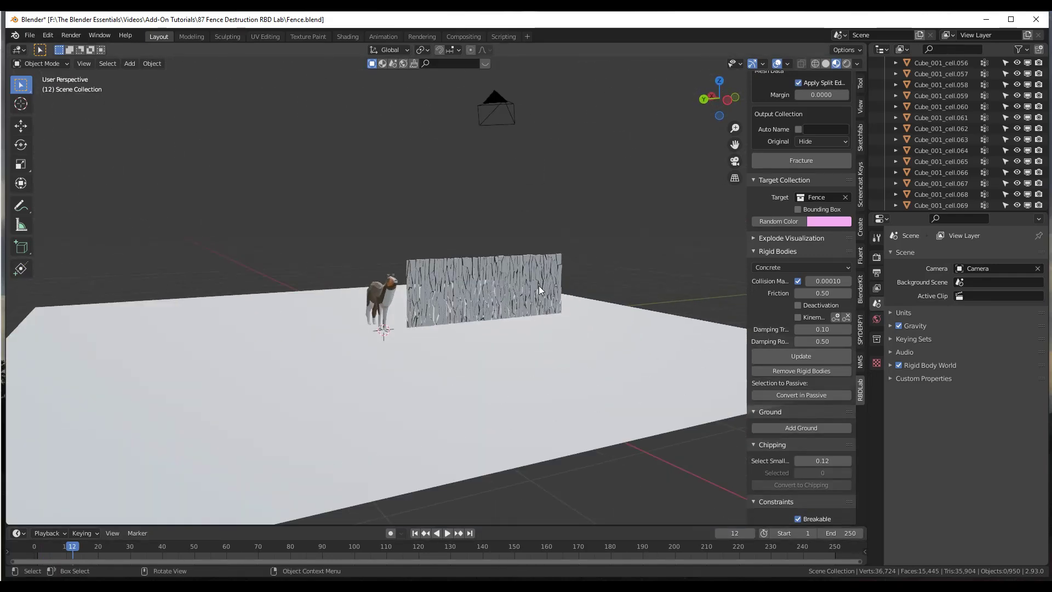
{"action": "scroll", "coordinate": [537, 286], "scroll_direction": "up", "scroll_amount": 4}
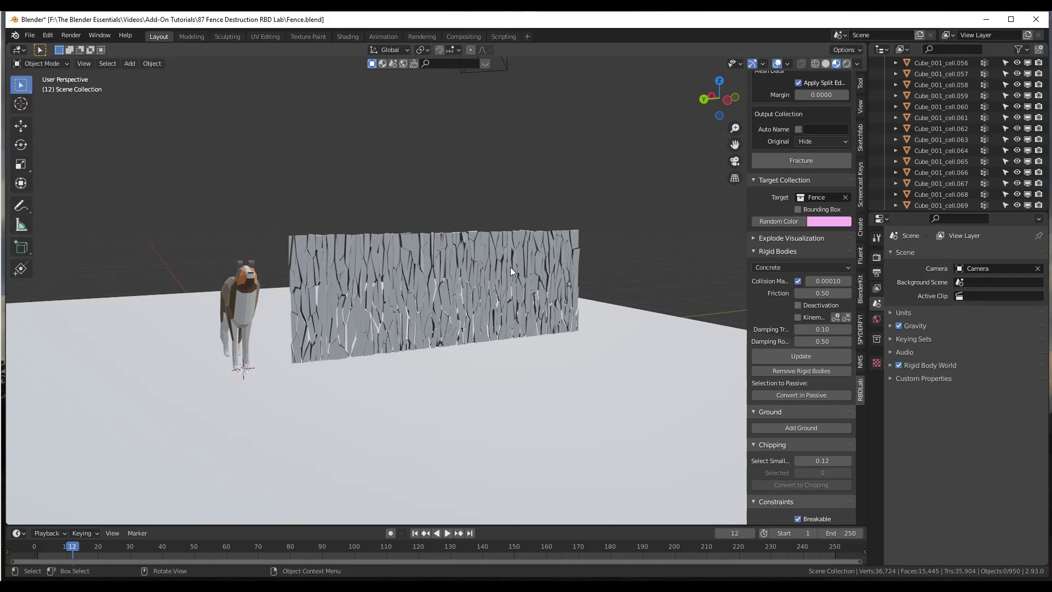
{"action": "left_click_drag", "start_coordinate": [67, 551], "coordinate": [27, 545]}
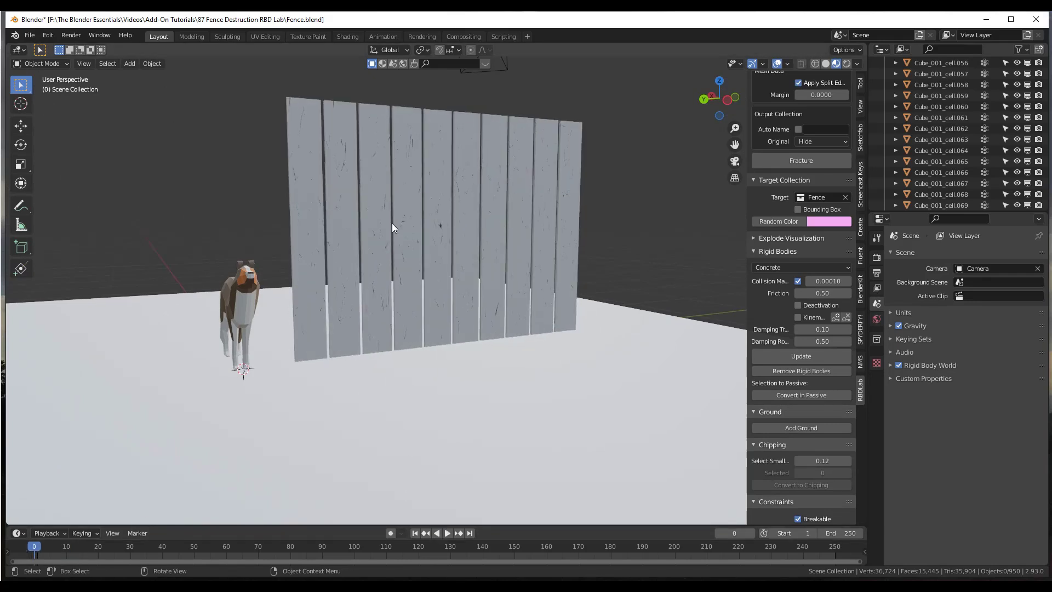
Select all pieces of the Fence collection by grouping from a single splinter.
{"action": "left_click", "coordinate": [406, 221]}
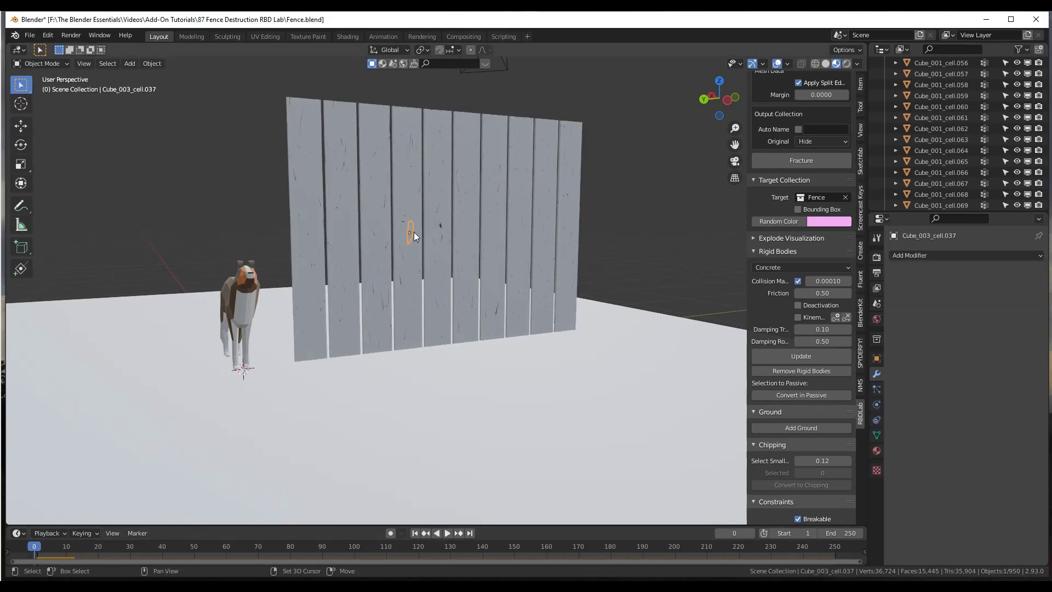
{"action": "key", "text": "shift+g"}
{"action": "left_click", "coordinate": [404, 231]}
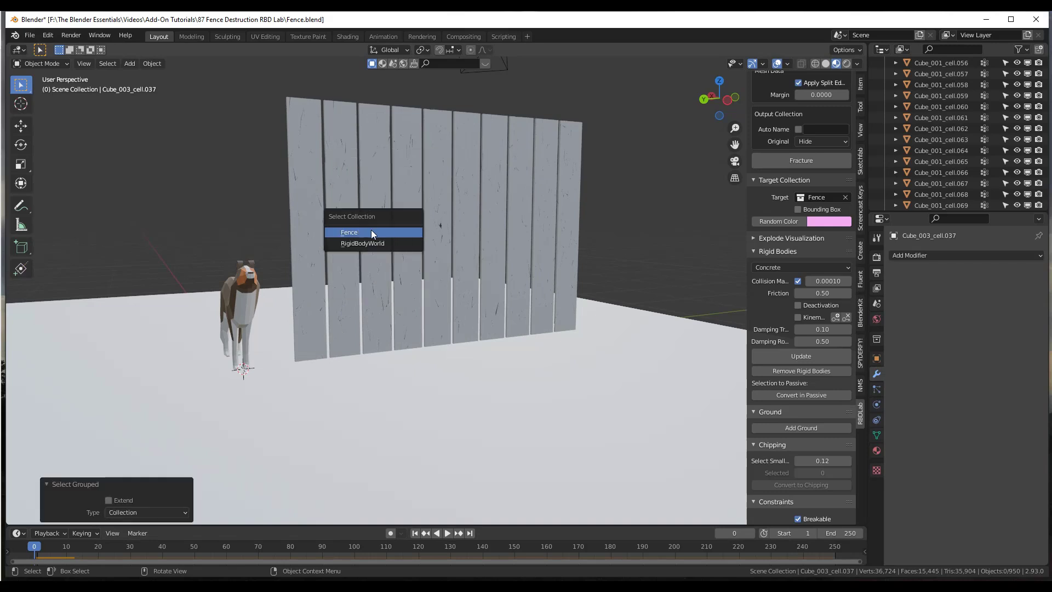
{"action": "left_click", "coordinate": [346, 232]}
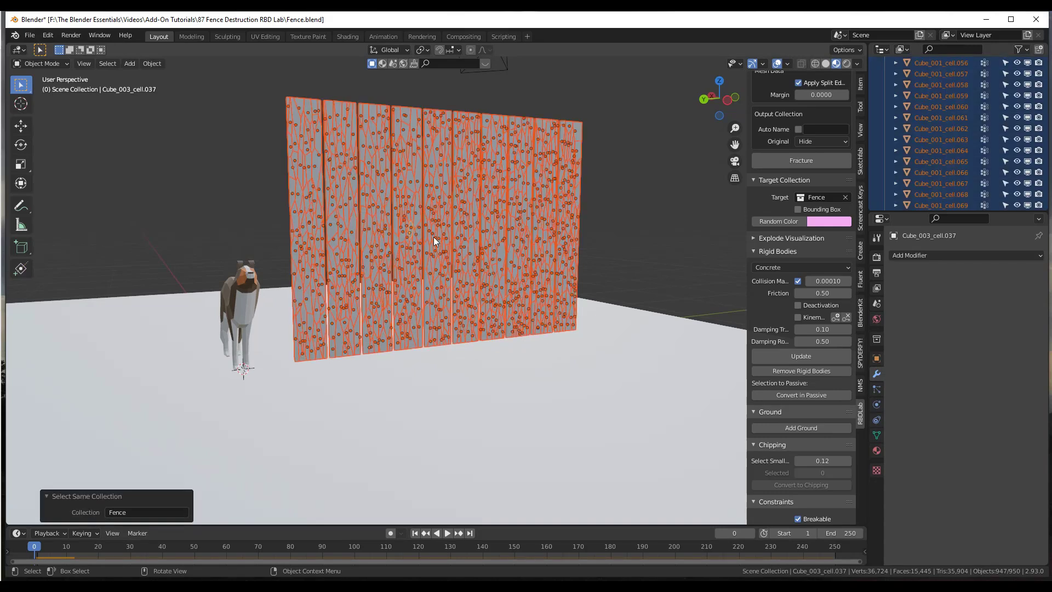
Add an RBDLab ground to the scene so the fence pieces have a surface to collide with.
{"action": "left_click", "coordinate": [618, 334]}
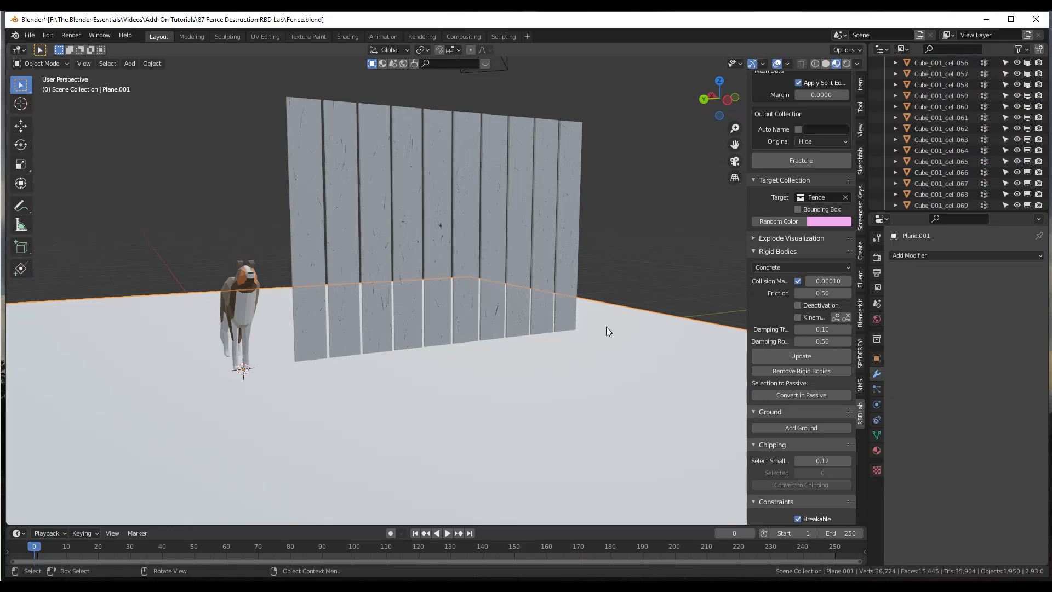
{"action": "middle_click_drag", "start_coordinate": [619, 329], "coordinate": [551, 308]}
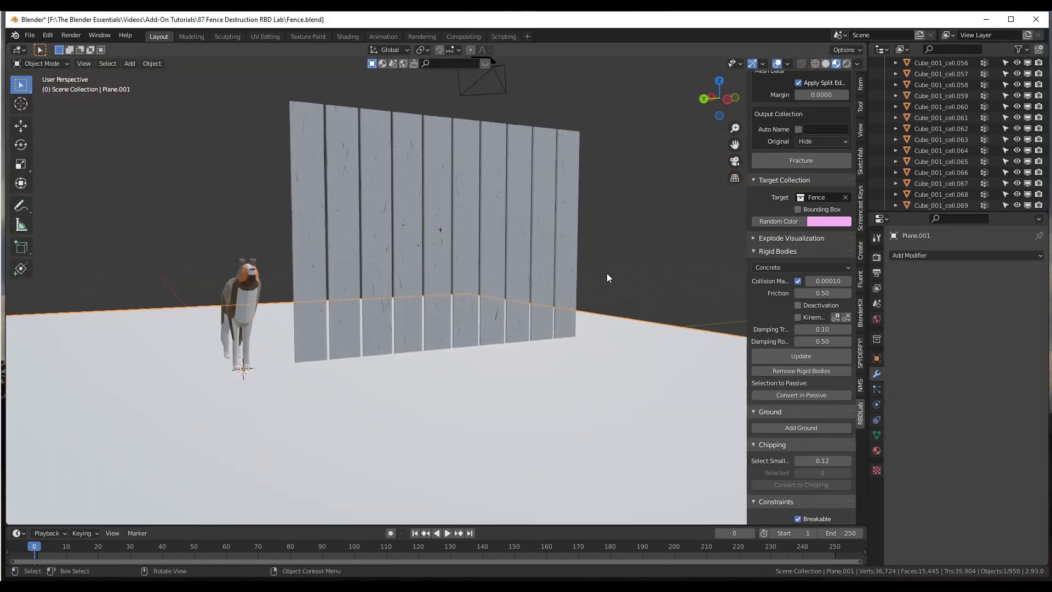
{"action": "left_click", "coordinate": [788, 428]}
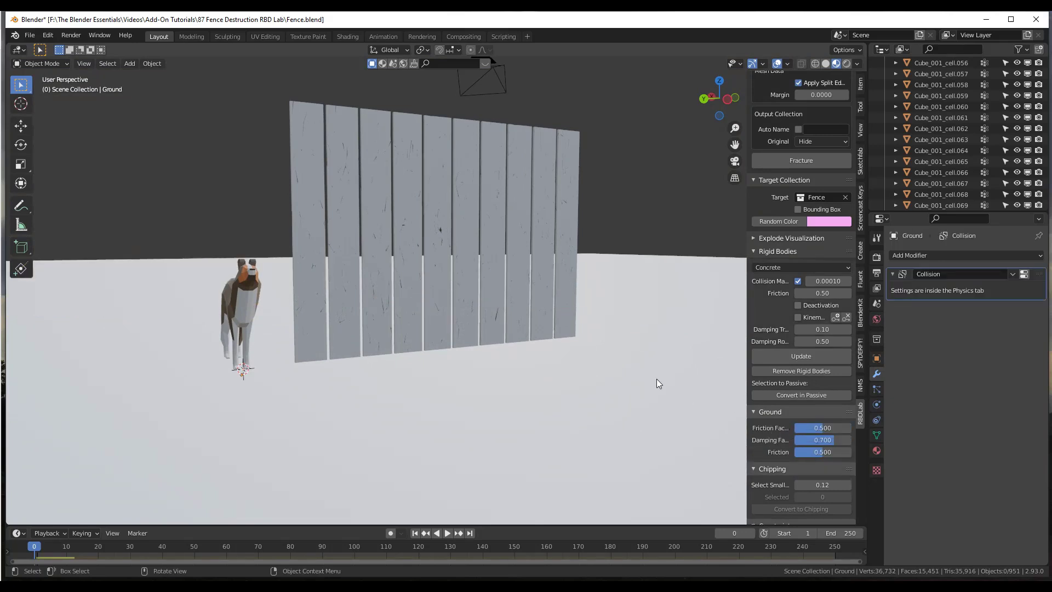
Delete the original smaller floor plane, Plane.001, that lies within the new ground.
{"action": "scroll", "coordinate": [632, 349], "scroll_direction": "down", "scroll_amount": 6}
{"action": "left_click", "coordinate": [570, 371]}
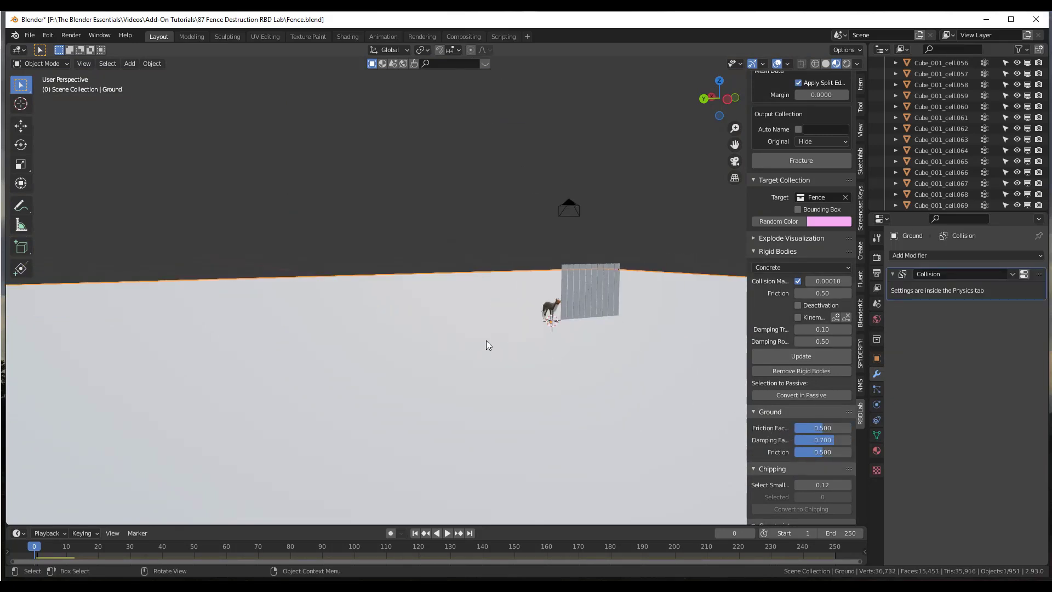
{"action": "middle_click_drag", "start_coordinate": [486, 346], "coordinate": [537, 359]}
{"action": "left_click", "coordinate": [538, 359]}
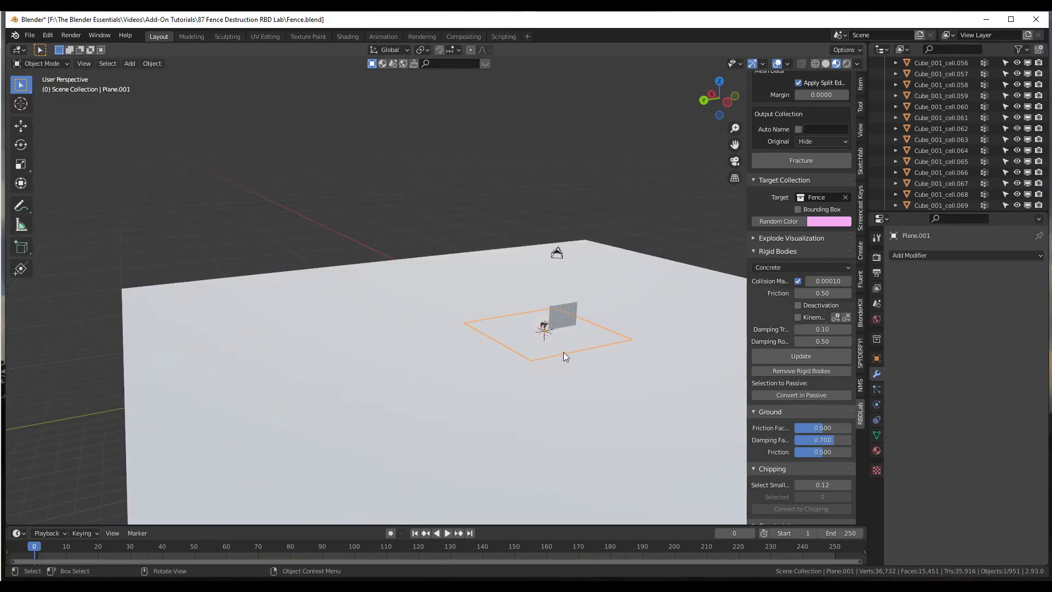
{"action": "key", "text": "Delete"}
{"action": "scroll", "coordinate": [479, 302], "scroll_direction": "up", "scroll_amount": 5}
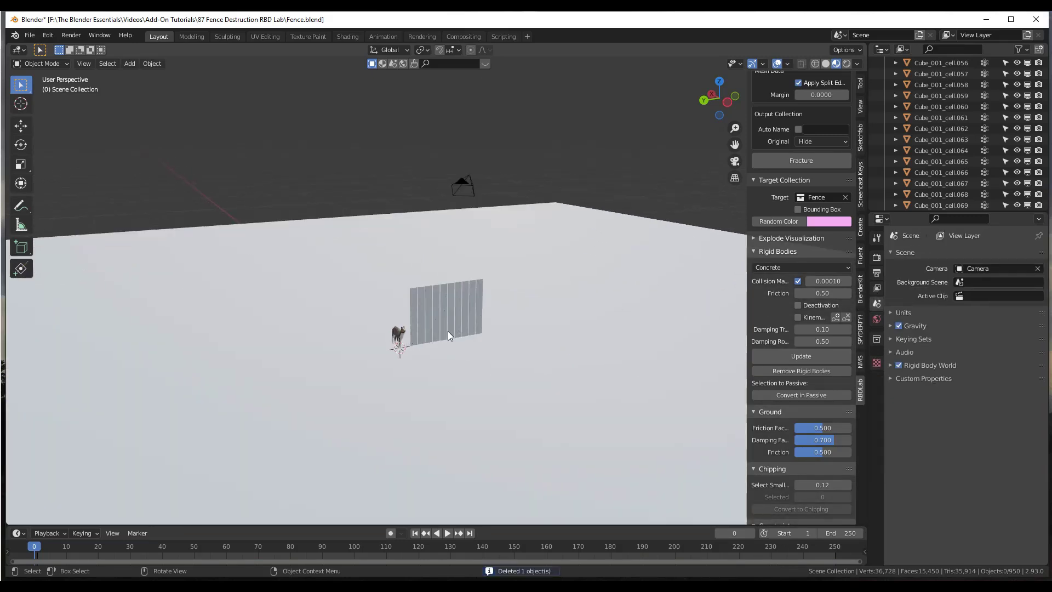
{"action": "scroll", "coordinate": [454, 331], "scroll_direction": "up", "scroll_amount": 3}
Play the simulation from frame 1 to frame 20 and examine how the splinters fall and pile up on the ground.
{"action": "left_click", "coordinate": [416, 533]}
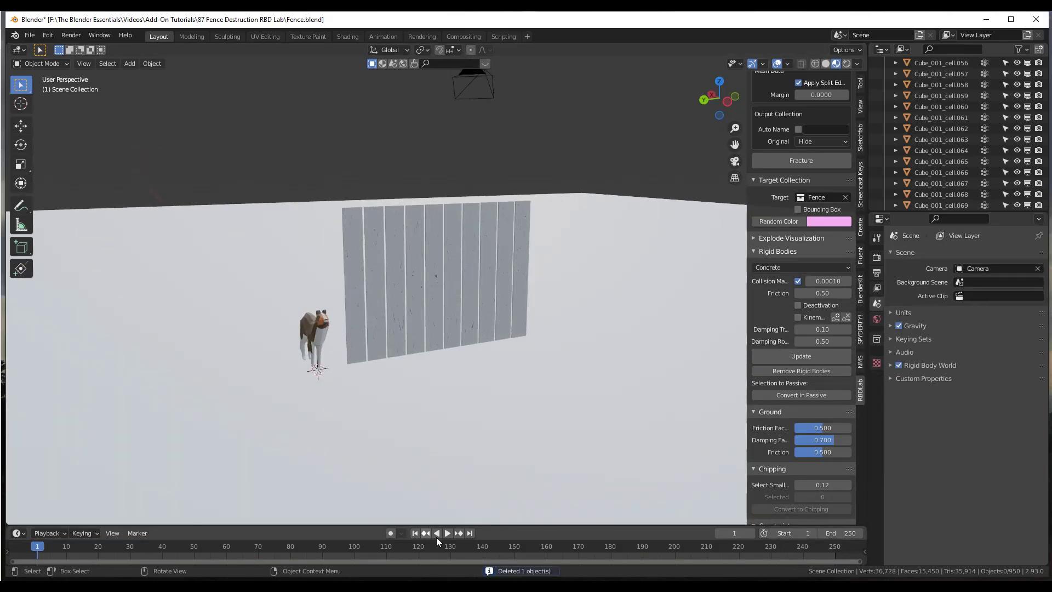
{"action": "left_click", "coordinate": [448, 533]}
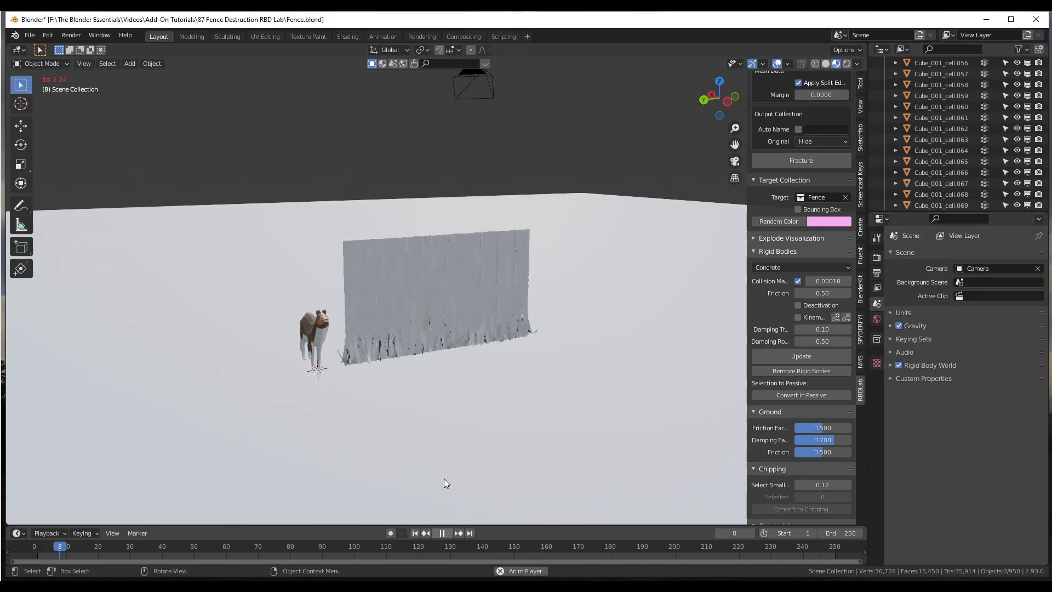
{"action": "scroll", "coordinate": [430, 335], "scroll_direction": "up", "scroll_amount": 4}
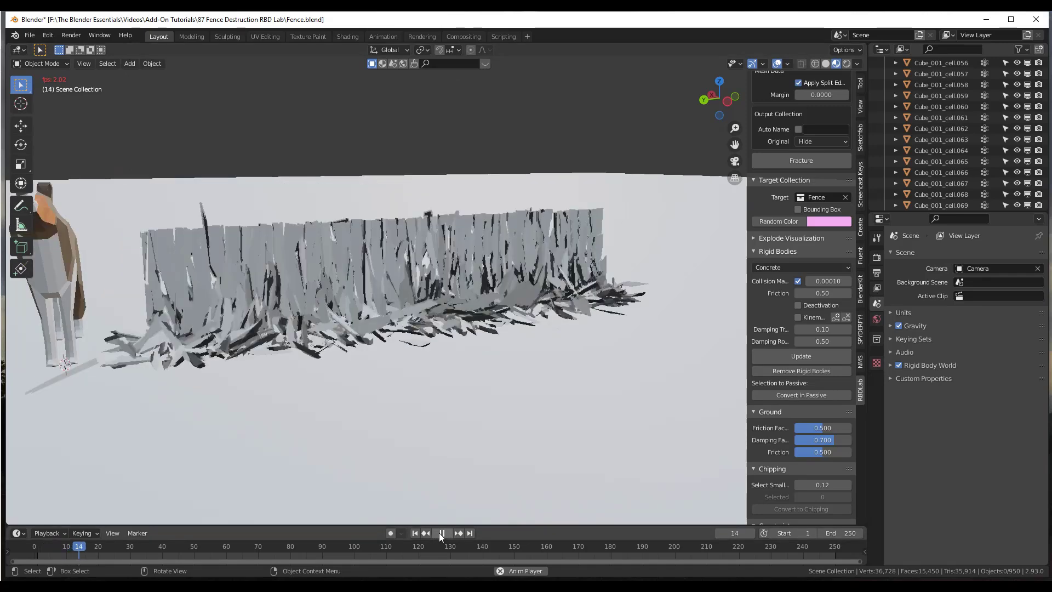
{"action": "left_click", "coordinate": [318, 289]}
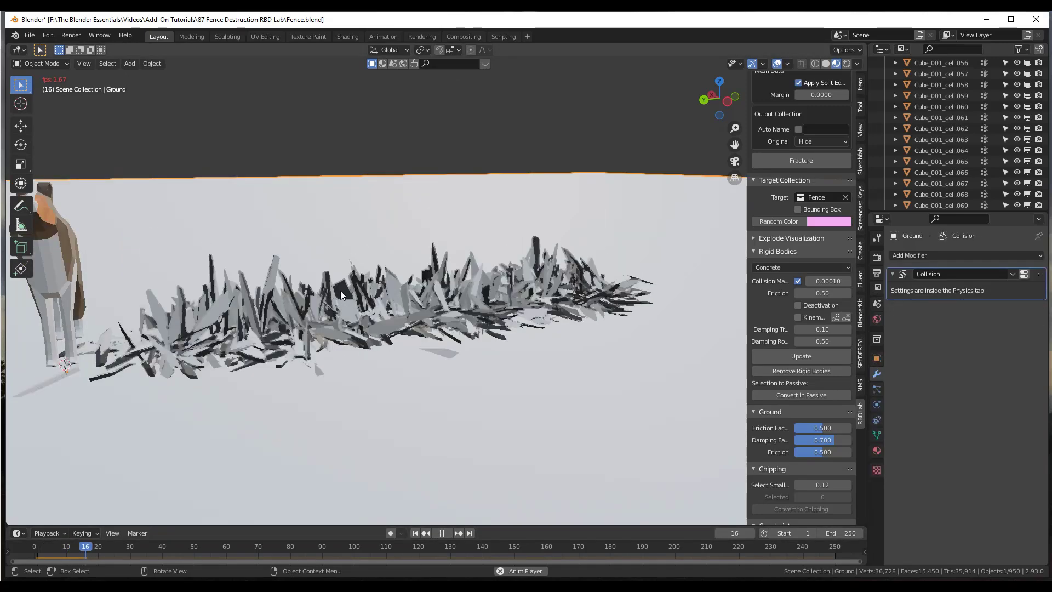
{"action": "middle_click_drag", "start_coordinate": [341, 295], "coordinate": [440, 532]}
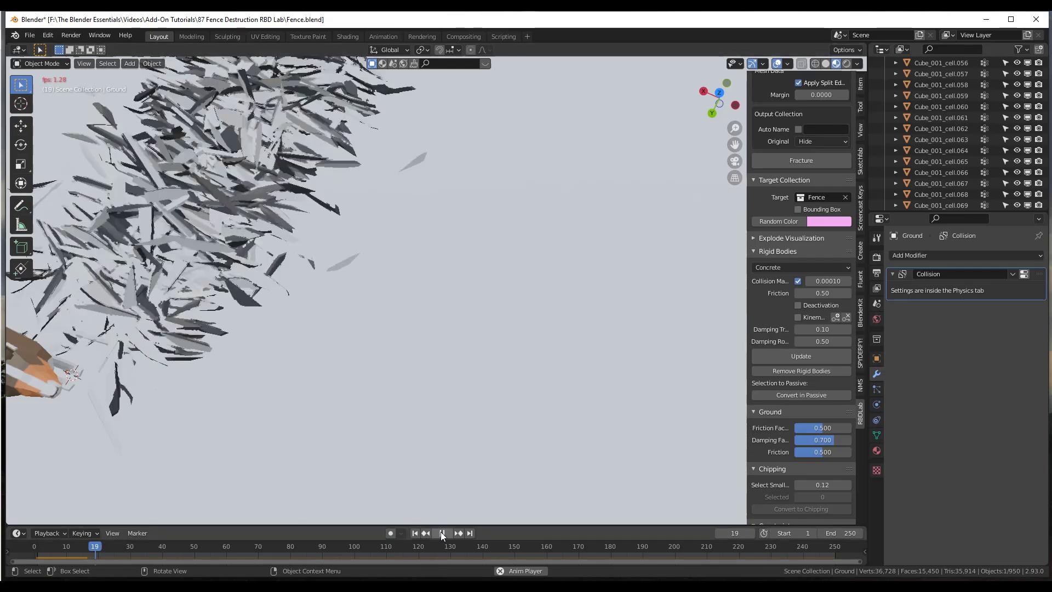
{"action": "left_click", "coordinate": [440, 531]}
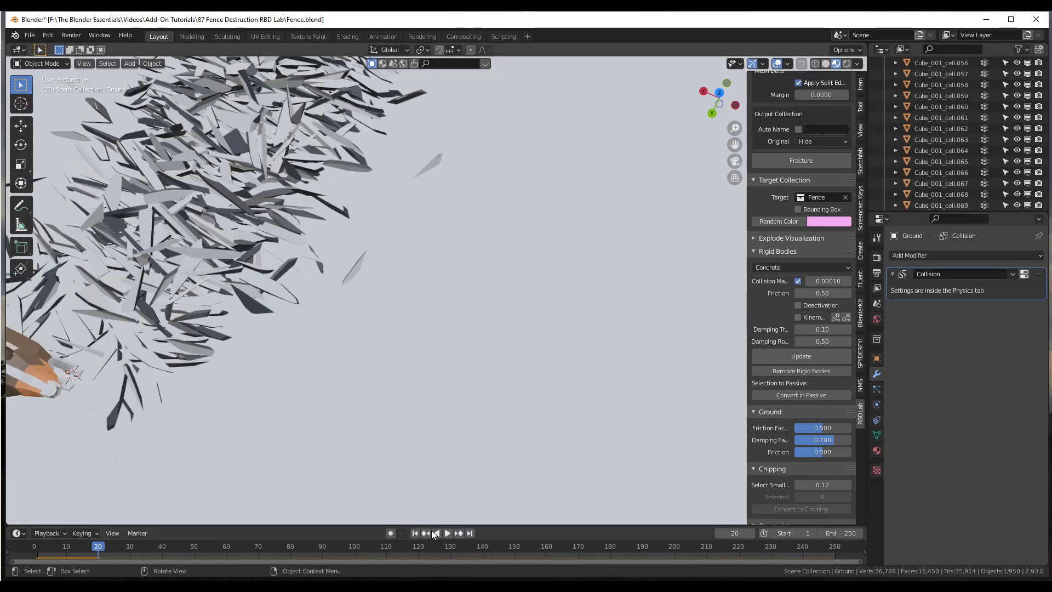
{"action": "middle_click_drag", "start_coordinate": [426, 306], "coordinate": [387, 288]}
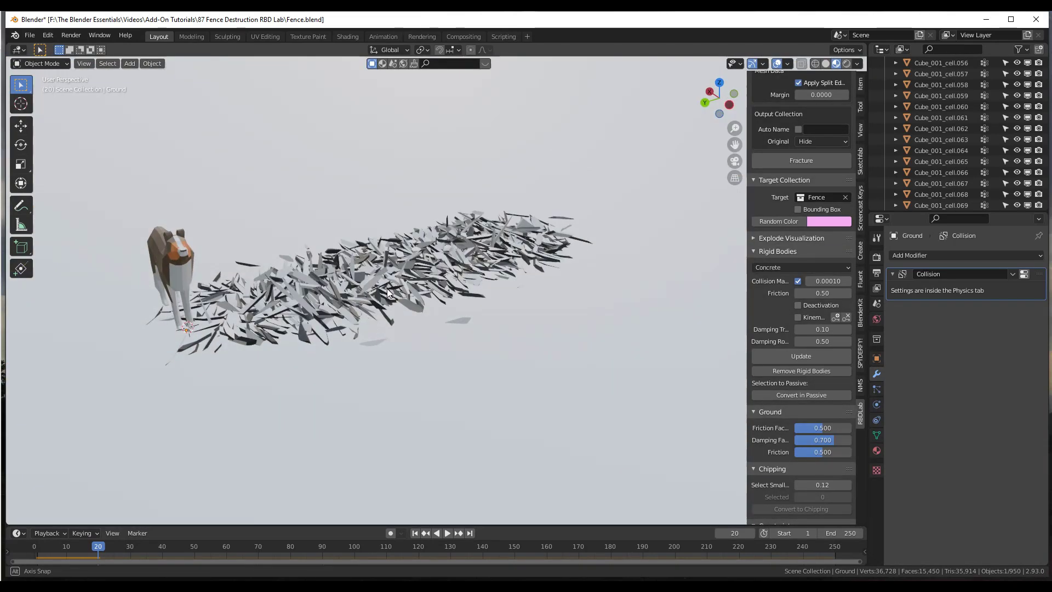
{"action": "scroll", "coordinate": [387, 288], "scroll_direction": "down", "scroll_amount": 3}
{"action": "scroll", "coordinate": [399, 281], "scroll_direction": "up", "scroll_amount": 4}
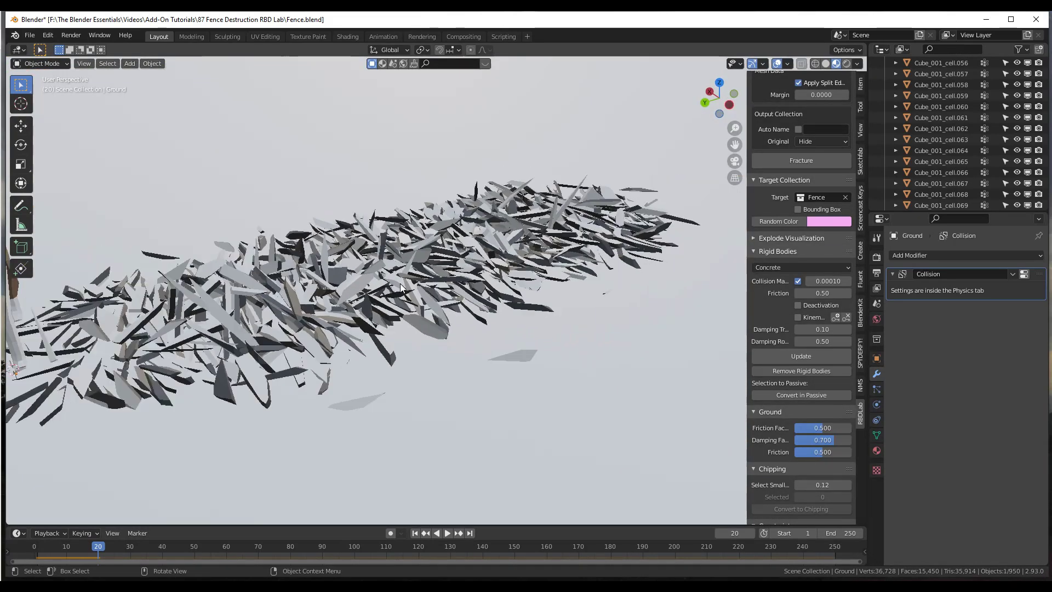
{"action": "scroll", "coordinate": [403, 282], "scroll_direction": "down", "scroll_amount": 3}
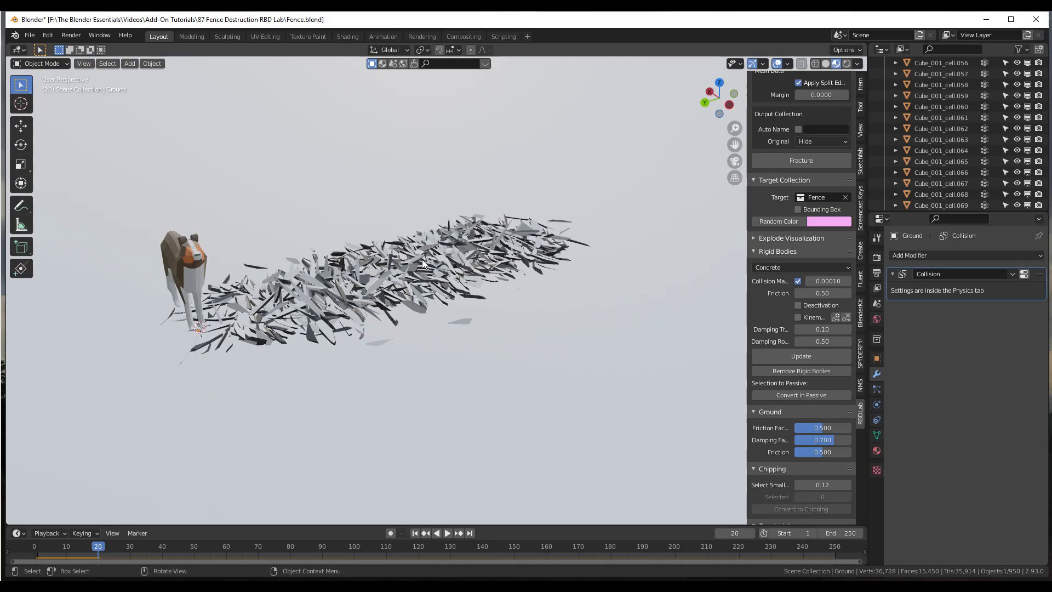
Return to frame 1 and select all the fence pieces from a straight-on orthographic view of the fence.
{"action": "left_click", "coordinate": [415, 533]}
{"action": "scroll", "coordinate": [486, 213], "scroll_direction": "down", "scroll_amount": 4}
{"action": "mouse_move", "coordinate": [427, 208]}
{"action": "middle_mouse_down"}
{"action": "mouse_move", "coordinate": [400, 175]}
{"action": "mouse_move", "coordinate": [416, 179]}
{"action": "mouse_move", "coordinate": [423, 200]}
{"action": "middle_mouse_up"}
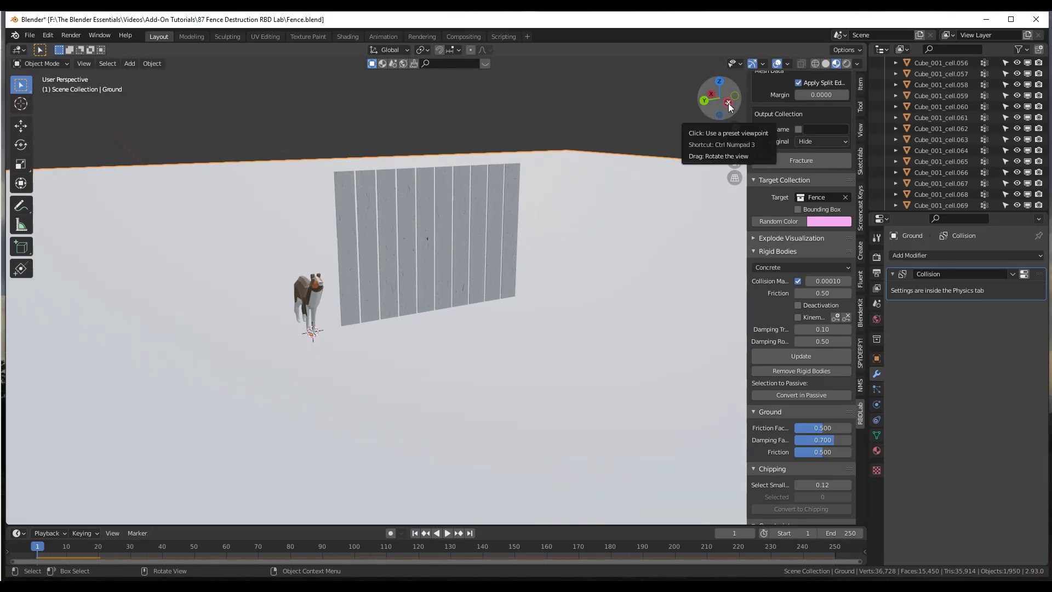
{"action": "scroll", "coordinate": [778, 341], "scroll_direction": "down", "scroll_amount": 10}
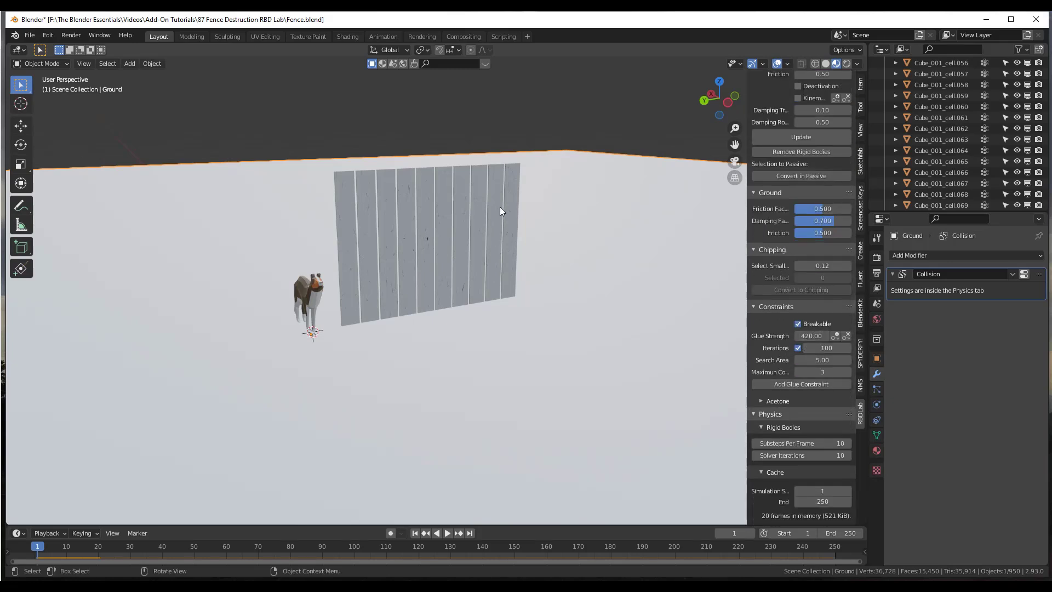
{"action": "scroll", "coordinate": [500, 206], "scroll_direction": "down", "scroll_amount": 1}
{"action": "left_click", "coordinate": [727, 102]}
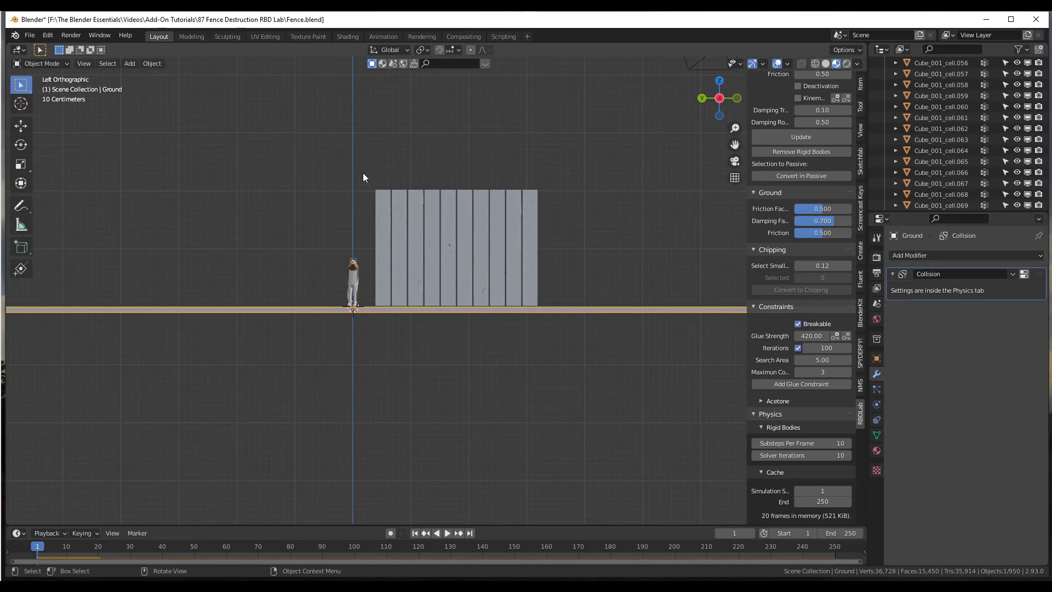
{"action": "left_click_drag", "start_coordinate": [363, 173], "coordinate": [559, 306]}
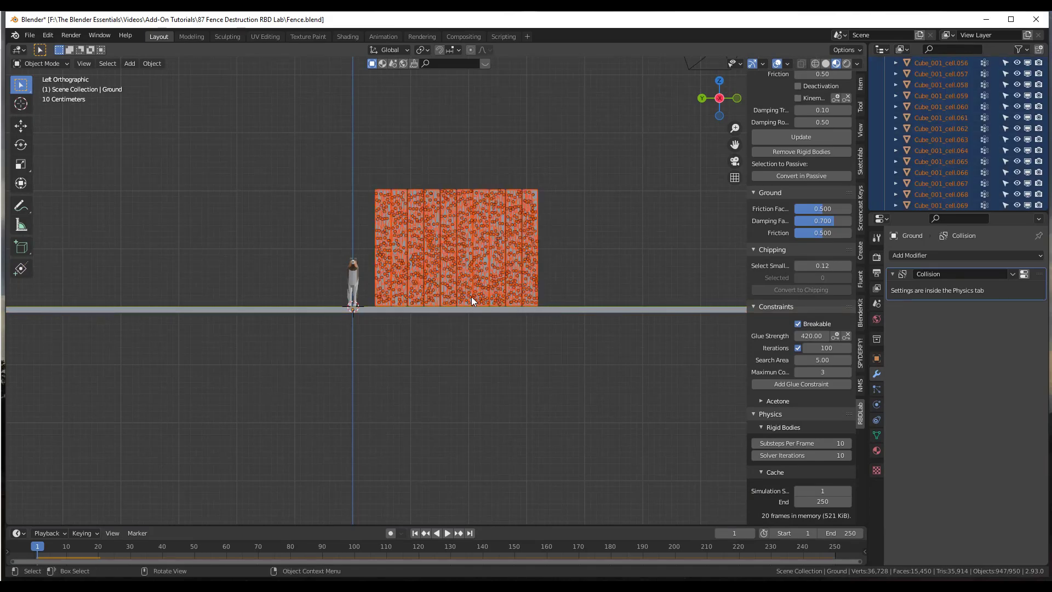
Set the glue strength to 150 and add breakable glue constraints between the selected fence pieces.
{"action": "scroll", "coordinate": [468, 297], "scroll_direction": "up", "scroll_amount": 3}
{"action": "middle_click_drag", "start_coordinate": [465, 298], "coordinate": [492, 304]}
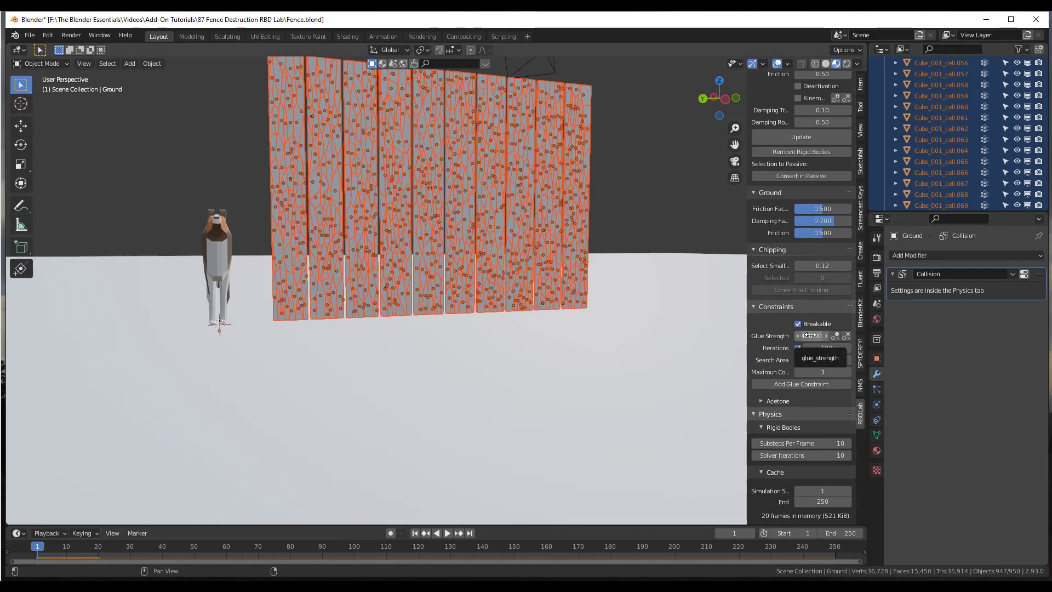
{"action": "left_click", "coordinate": [810, 335]}
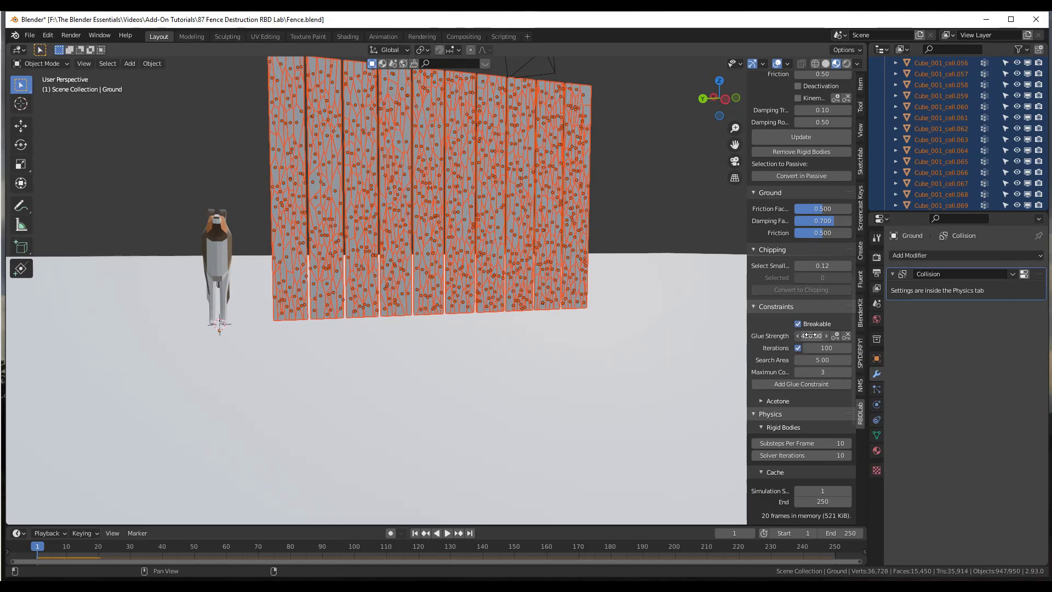
{"action": "type", "text": "150"}
{"action": "key", "text": "Return"}
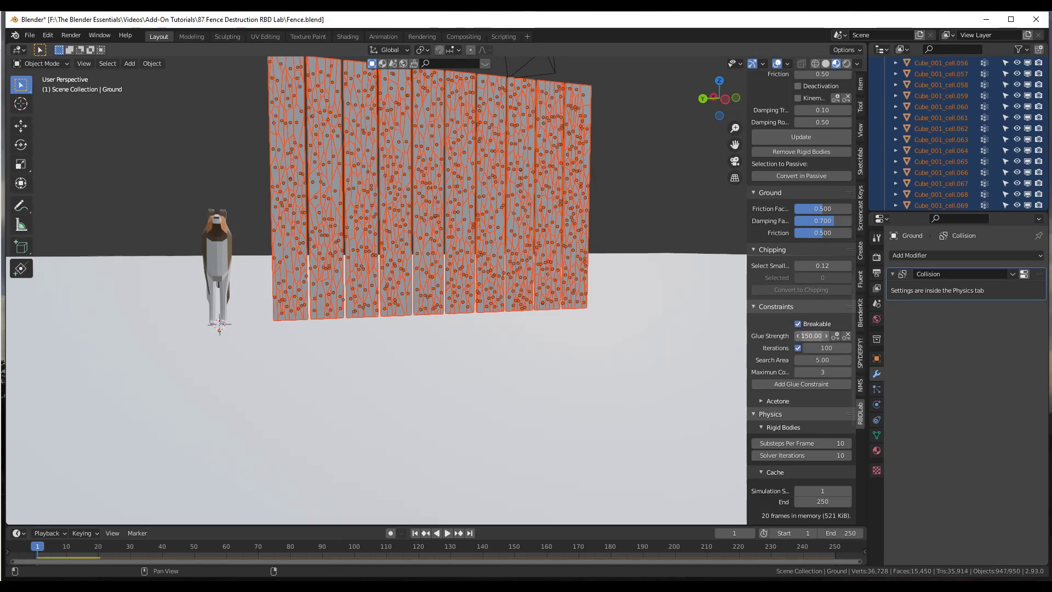
{"action": "left_click", "coordinate": [804, 384]}
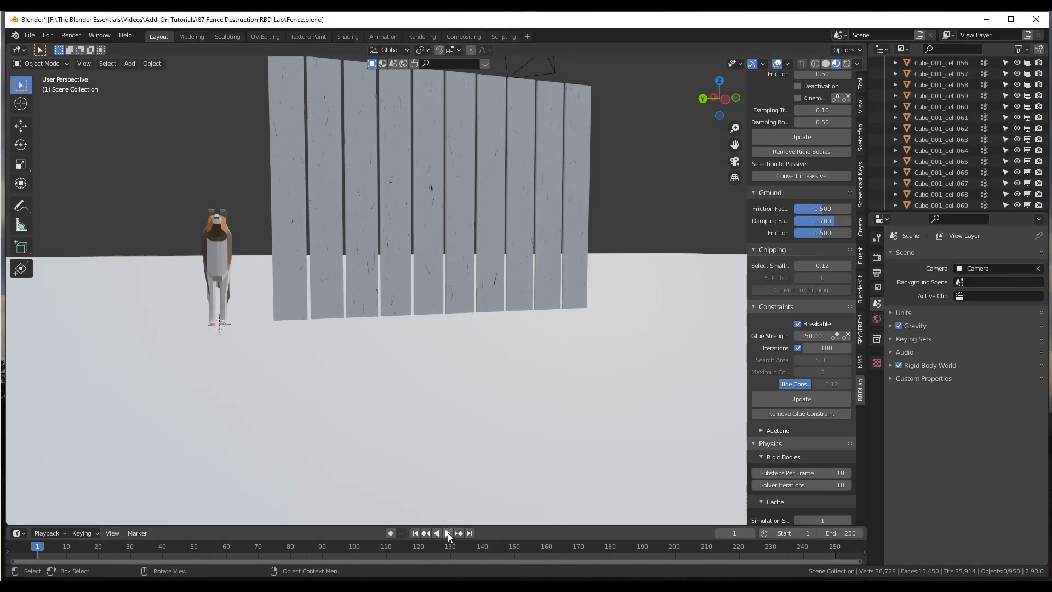
Select all pieces of the Fence collection and lower them about 0.1 m along Z so their base sits in the ground.
{"action": "scroll", "coordinate": [443, 311], "scroll_direction": "down", "scroll_amount": 2}
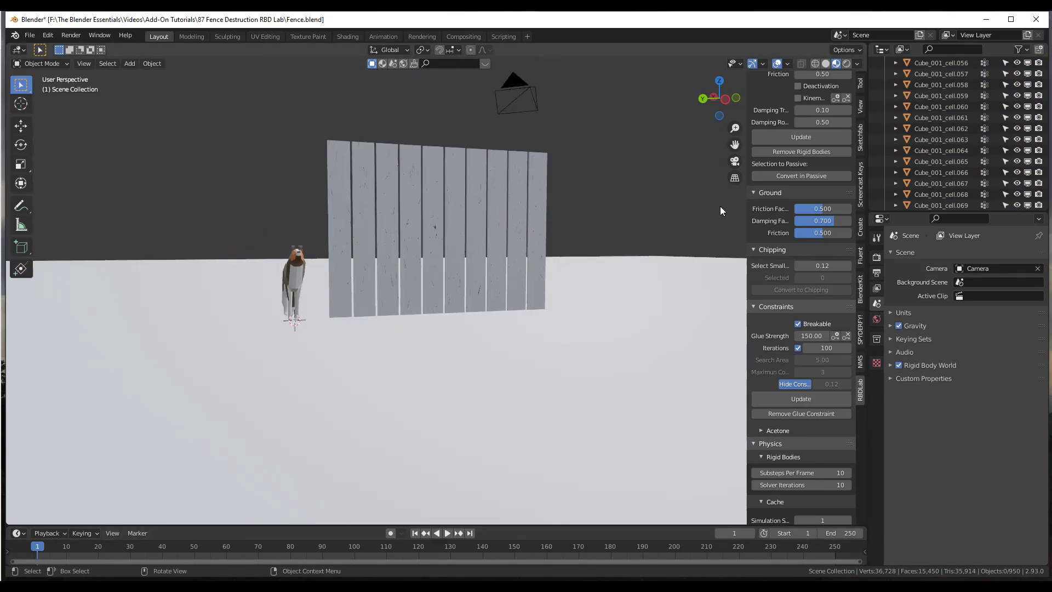
{"action": "left_click", "coordinate": [435, 241]}
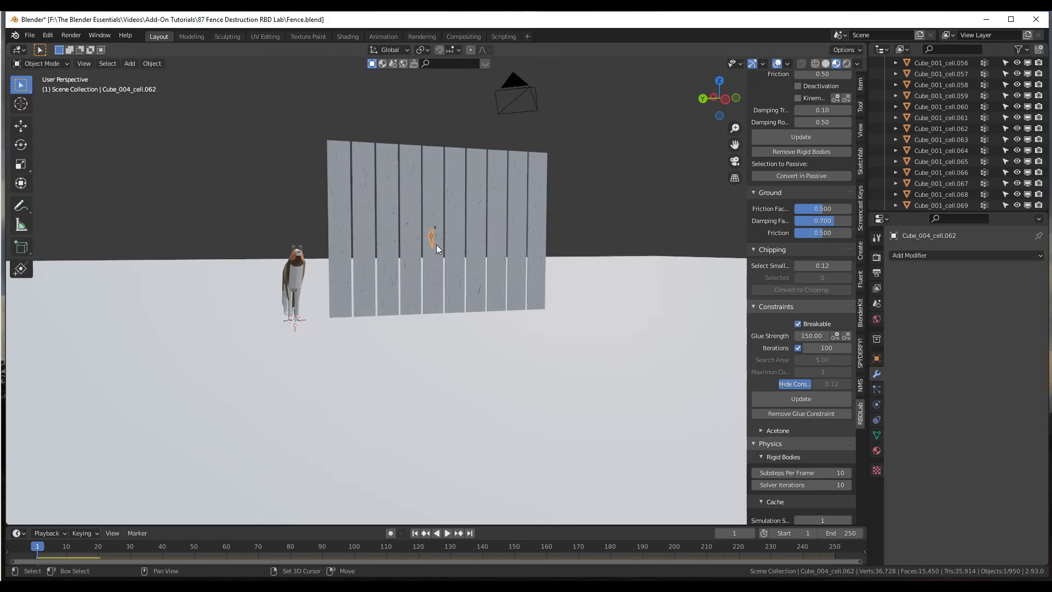
{"action": "key", "text": "shift+g"}
{"action": "left_click", "coordinate": [426, 244]}
{"action": "left_click", "coordinate": [424, 245]}
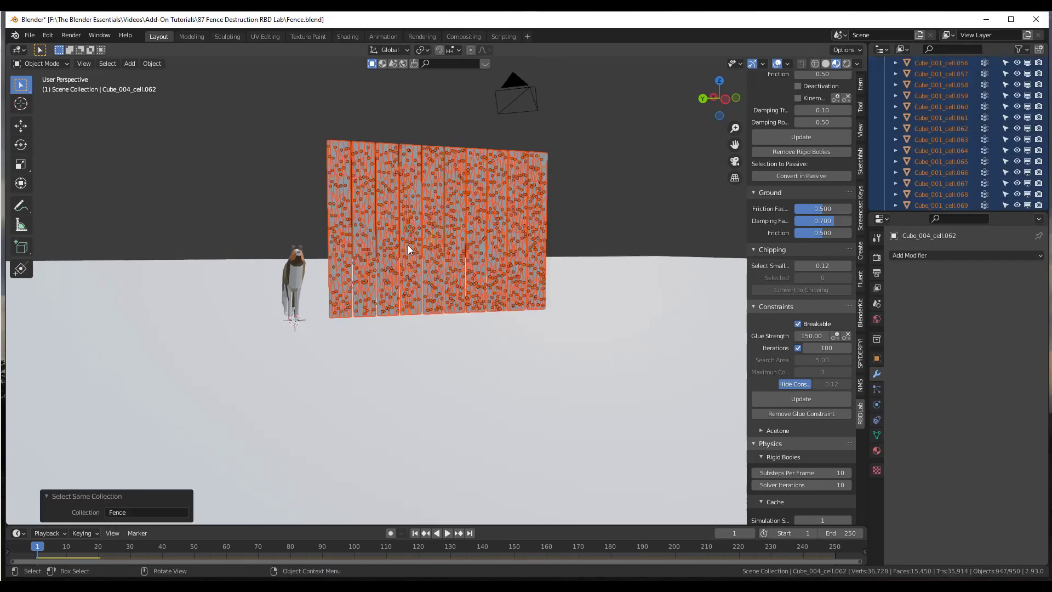
{"action": "left_click", "coordinate": [726, 100]}
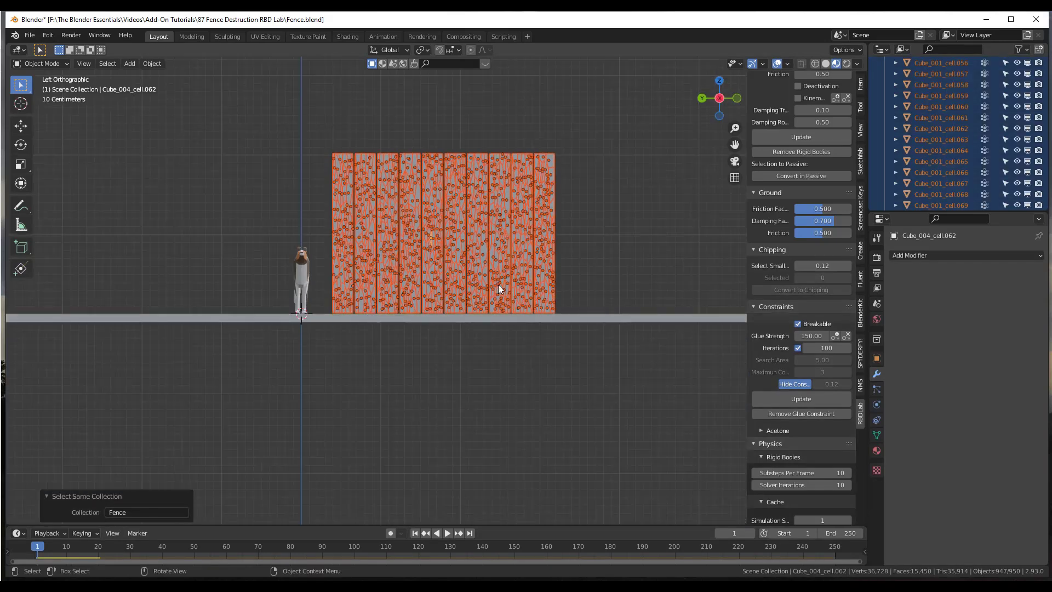
{"action": "key", "text": "g"}
{"action": "key", "text": "z"}
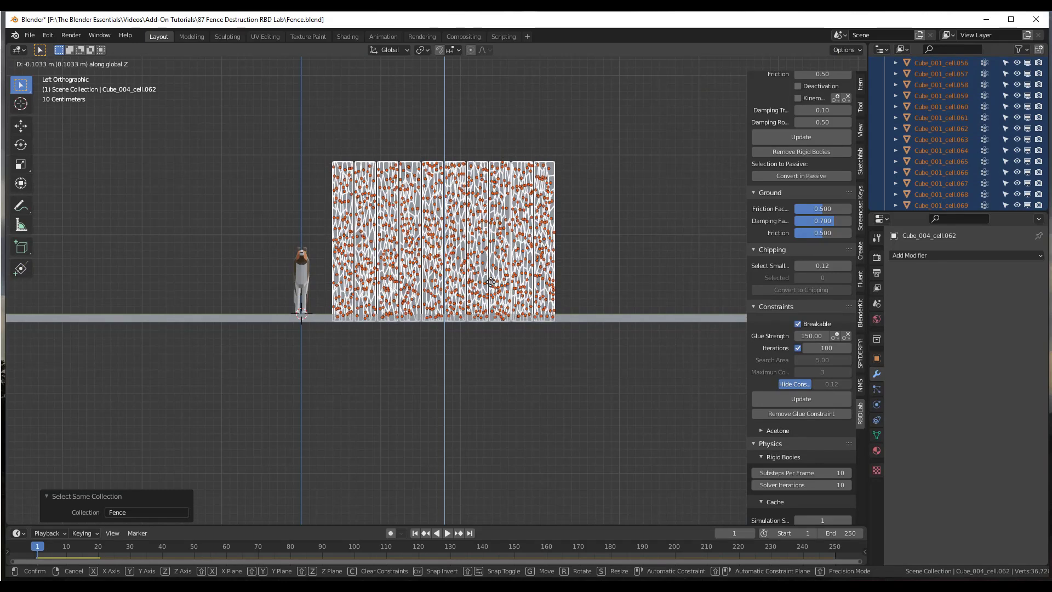
{"action": "left_click", "coordinate": [490, 276]}
Play the simulation to frame 31, examine how the glued planks hold together up close, and scrub back to the start.
{"action": "middle_click_drag", "start_coordinate": [490, 277], "coordinate": [682, 278]}
{"action": "key", "text": "space"}
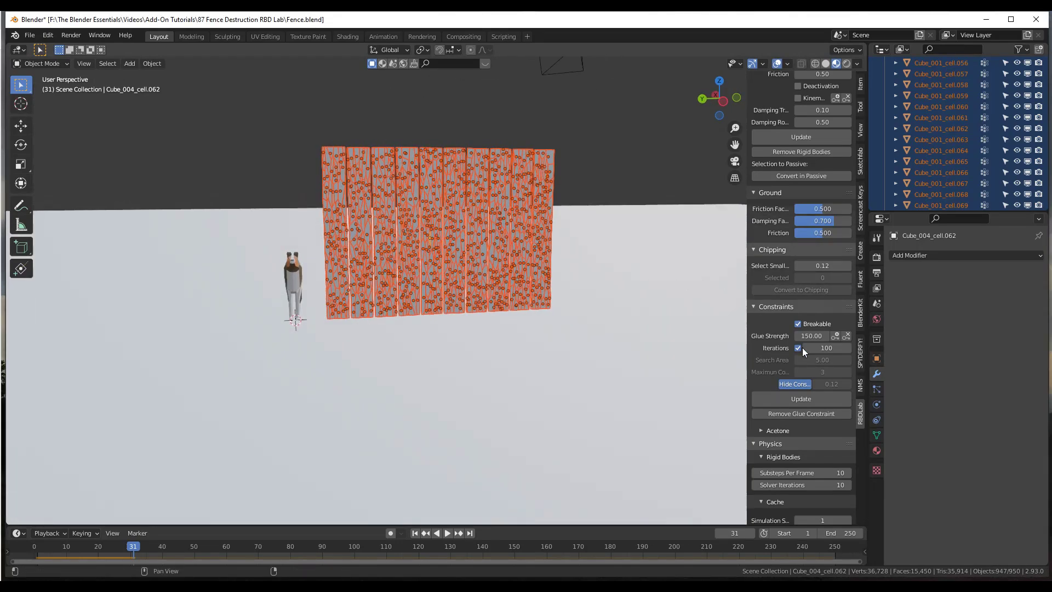
{"action": "scroll", "coordinate": [802, 350], "scroll_direction": "up", "scroll_amount": 2}
{"action": "scroll", "coordinate": [802, 351], "scroll_direction": "up", "scroll_amount": 5}
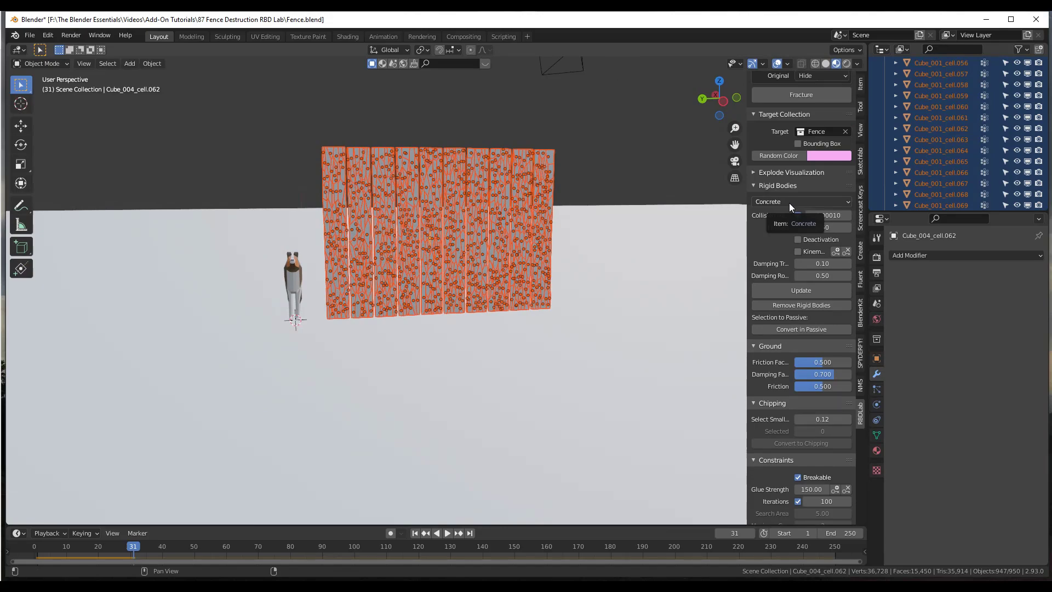
{"action": "mouse_move", "coordinate": [371, 160]}
{"action": "middle_mouse_down"}
{"action": "mouse_move", "coordinate": [328, 165]}
{"action": "mouse_move", "coordinate": [336, 181]}
{"action": "mouse_move", "coordinate": [378, 181]}
{"action": "mouse_move", "coordinate": [366, 179]}
{"action": "middle_mouse_up"}
{"action": "scroll", "coordinate": [317, 172], "scroll_direction": "up", "scroll_amount": 5}
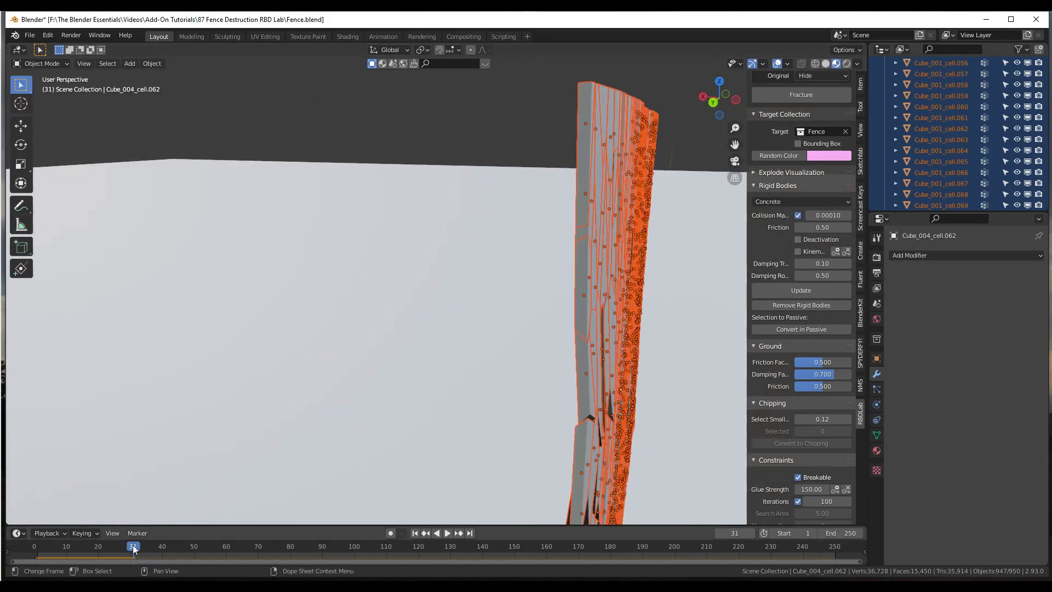
{"action": "left_click_drag", "start_coordinate": [116, 547], "coordinate": [34, 546]}
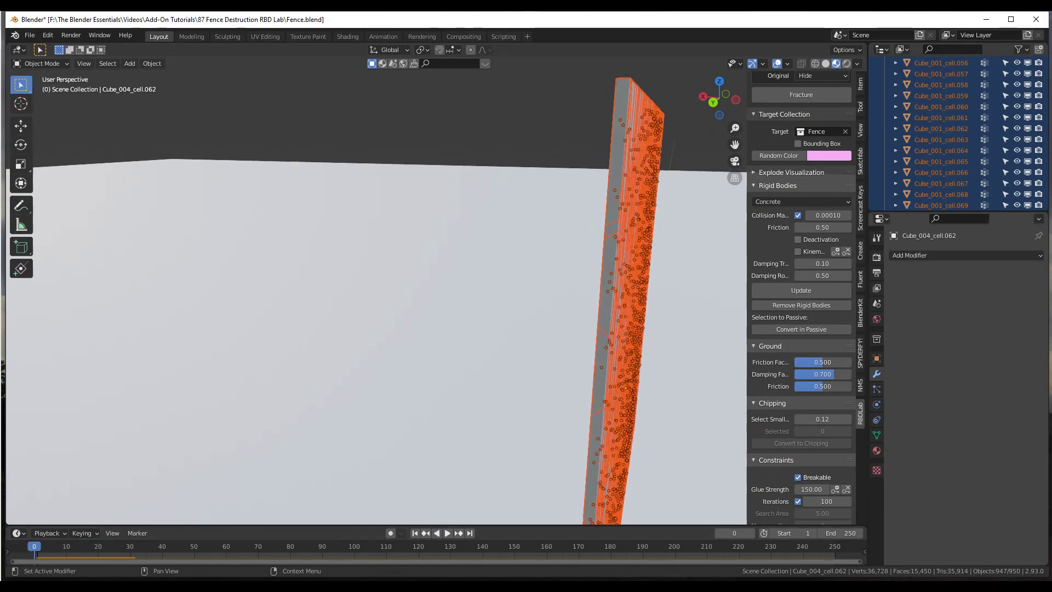
Change the rigid body material of the fence pieces to Timber and update their rigid bodies.
{"action": "scroll", "coordinate": [430, 213], "scroll_direction": "down", "scroll_amount": 6}
{"action": "mouse_move", "coordinate": [522, 230]}
{"action": "middle_mouse_down"}
{"action": "mouse_move", "coordinate": [435, 226]}
{"action": "mouse_move", "coordinate": [510, 242]}
{"action": "middle_mouse_up"}
{"action": "scroll", "coordinate": [509, 241], "scroll_direction": "up", "scroll_amount": 4}
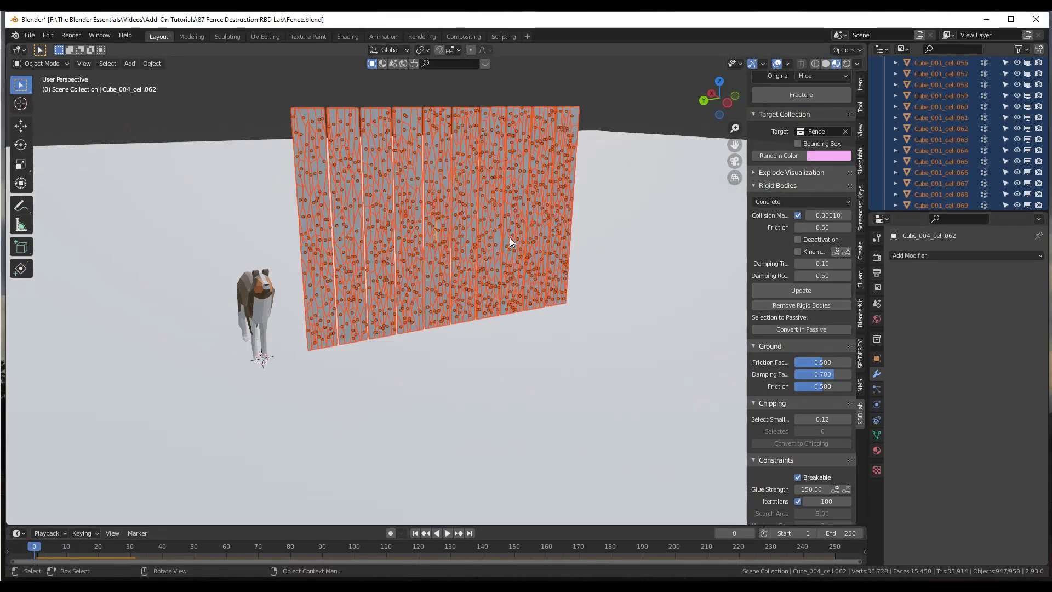
{"action": "scroll", "coordinate": [520, 215], "scroll_direction": "up", "scroll_amount": 1}
{"action": "scroll", "coordinate": [524, 213], "scroll_direction": "down", "scroll_amount": 1}
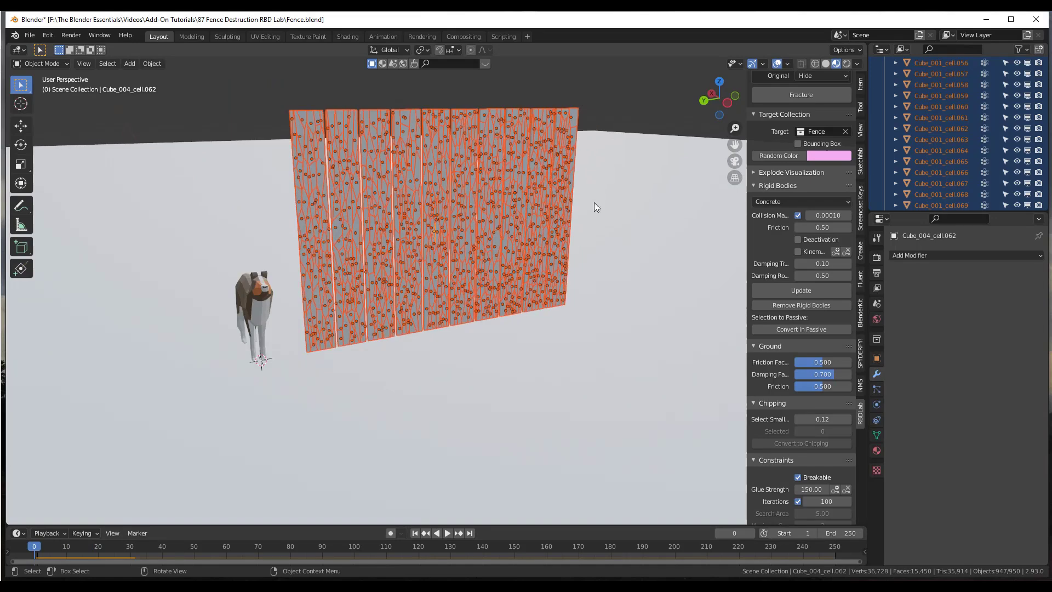
{"action": "left_click", "coordinate": [804, 201]}
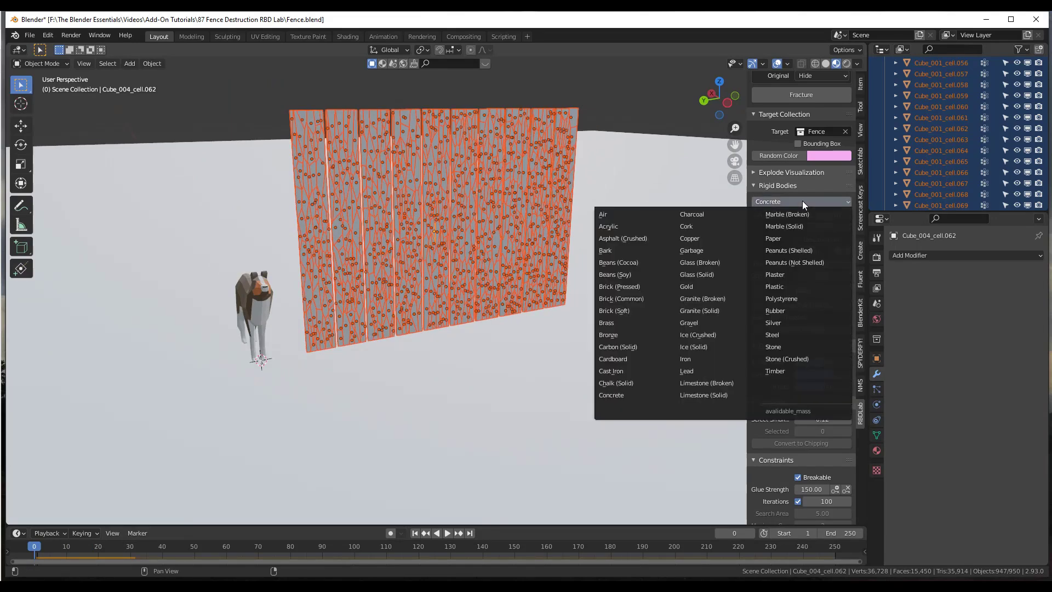
{"action": "left_click", "coordinate": [778, 373]}
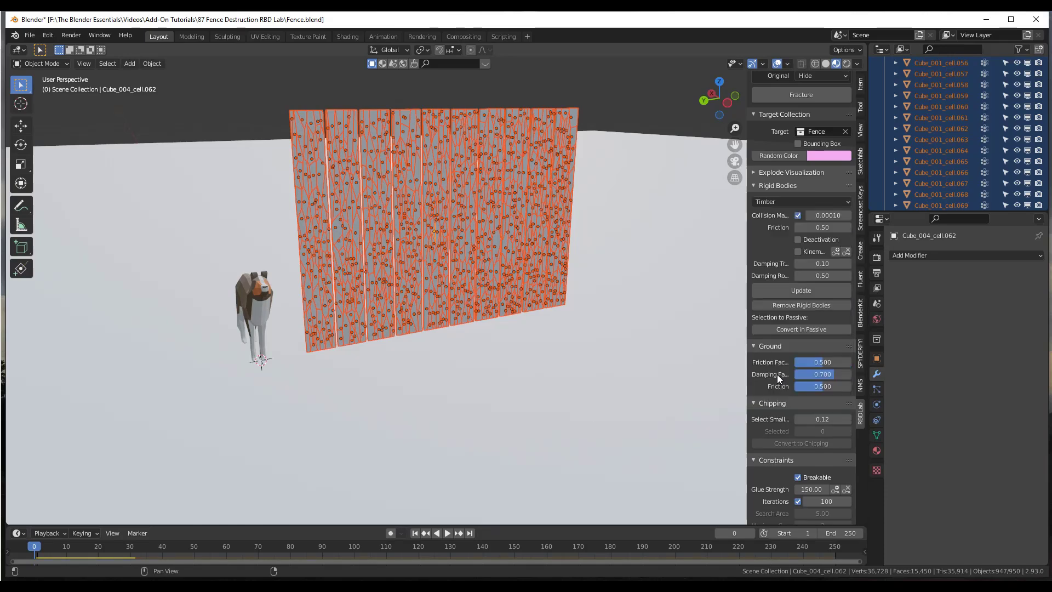
{"action": "left_click", "coordinate": [806, 292]}
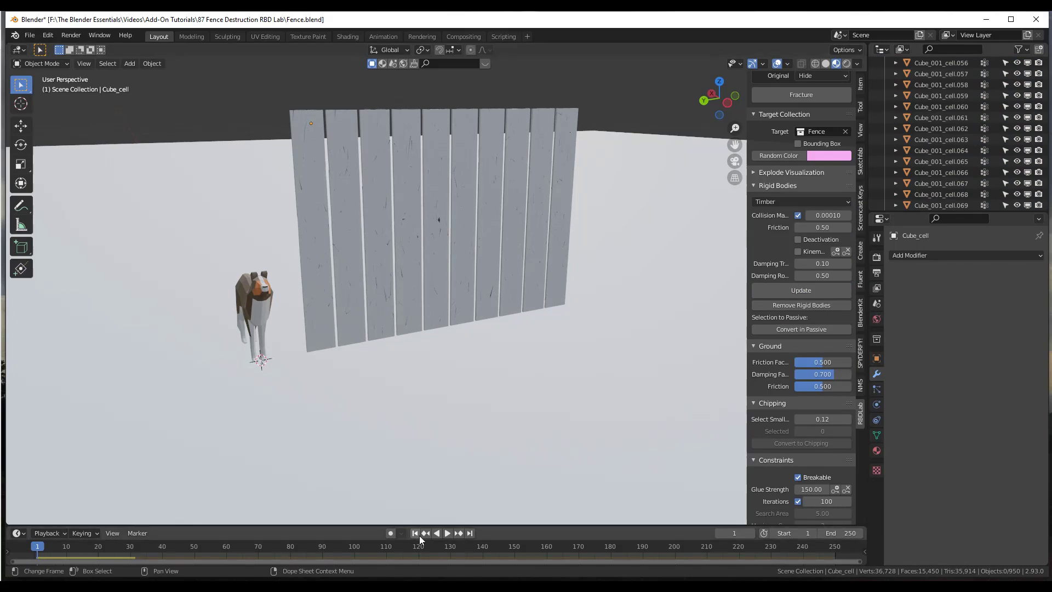
Play the simulation from frame 1 and examine the timber fence's stability from several angles before returning to frame 1.
{"action": "left_click", "coordinate": [447, 535]}
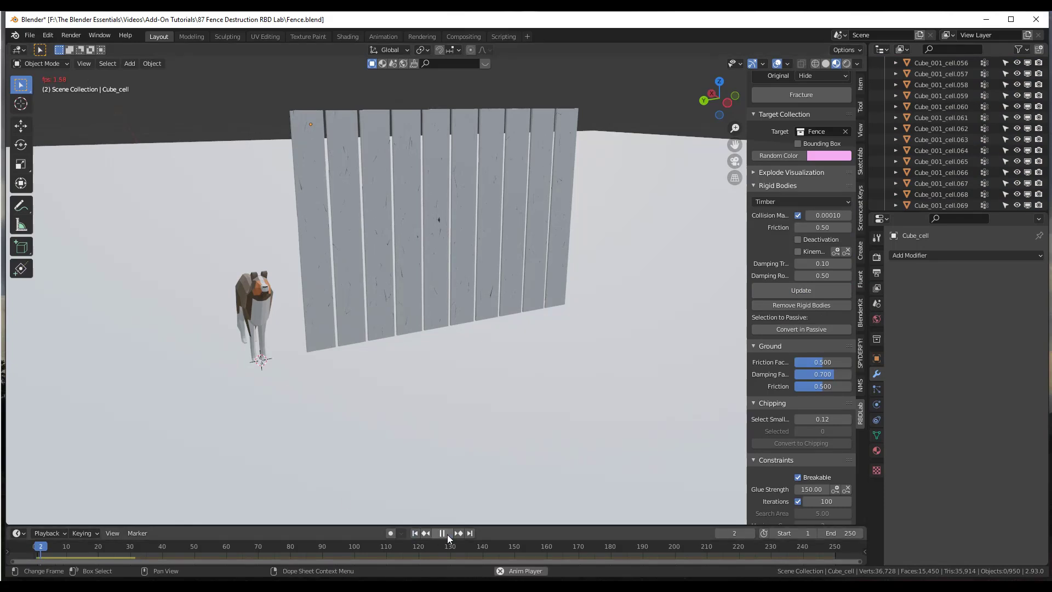
{"action": "mouse_move", "coordinate": [410, 216]}
{"action": "middle_mouse_down"}
{"action": "mouse_move", "coordinate": [463, 209]}
{"action": "mouse_move", "coordinate": [423, 220]}
{"action": "middle_mouse_up"}
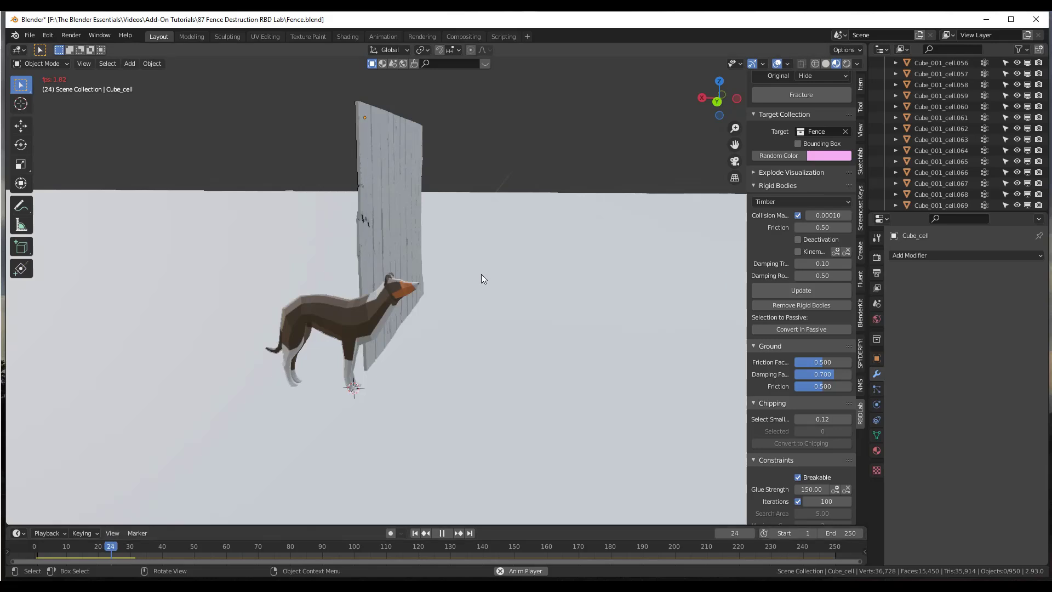
{"action": "middle_click_drag", "start_coordinate": [474, 275], "coordinate": [224, 327]}
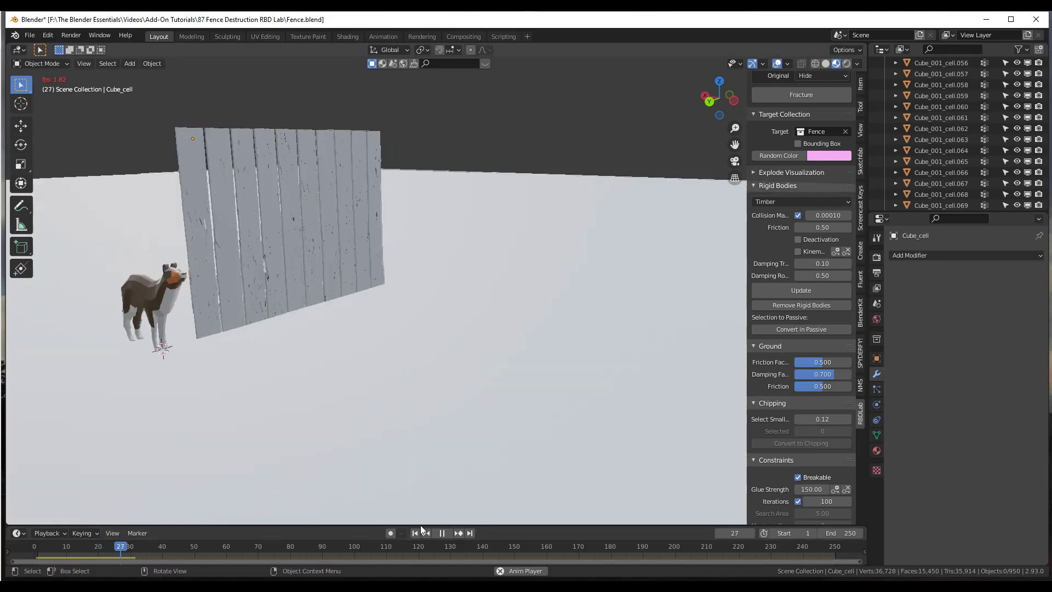
{"action": "key", "text": "Escape"}
{"action": "middle_click_drag", "start_coordinate": [383, 285], "coordinate": [353, 216]}
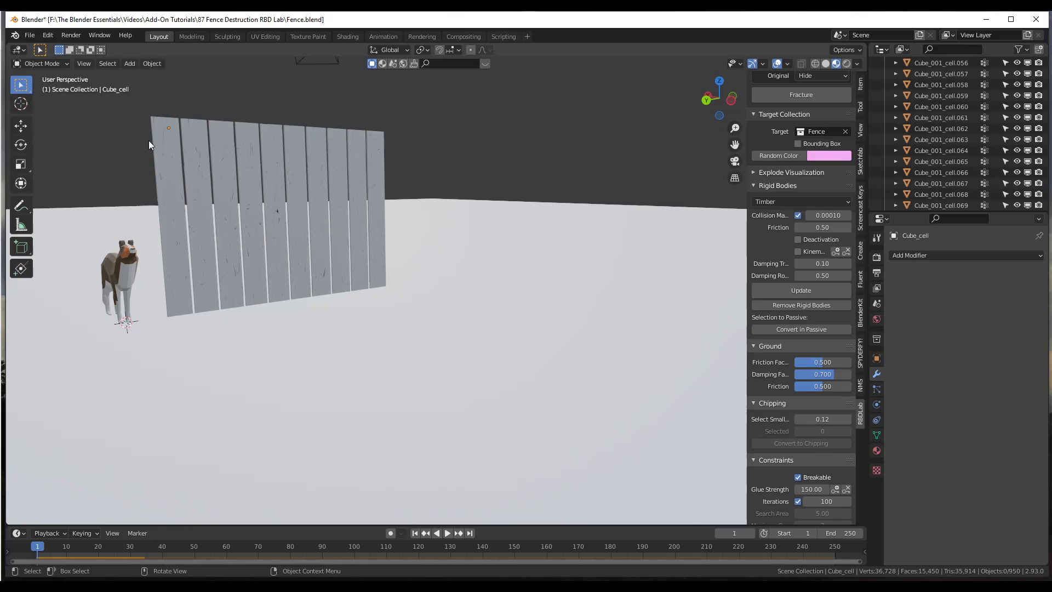
Add a UV sphere with a 1 m radius at the 3D cursor and raise it about 1.19 m along Z.
{"action": "middle_click_drag", "start_coordinate": [175, 151], "coordinate": [304, 256]}
{"action": "key", "text": "shift+a"}
{"action": "mouse_move", "coordinate": [303, 256]}
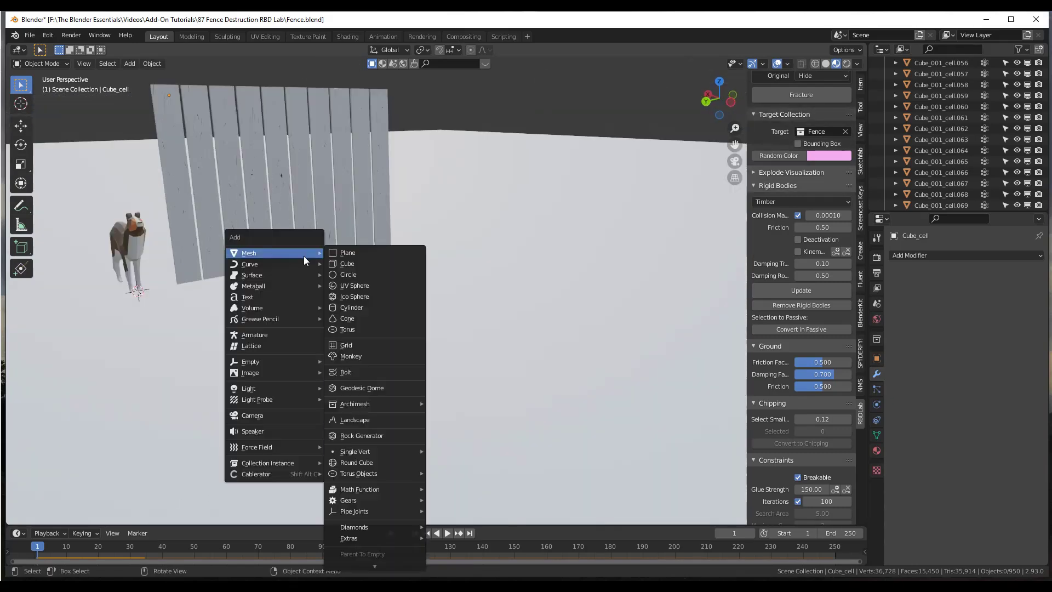
{"action": "left_click", "coordinate": [359, 286]}
{"action": "scroll", "coordinate": [288, 222], "scroll_direction": "down", "scroll_amount": 3}
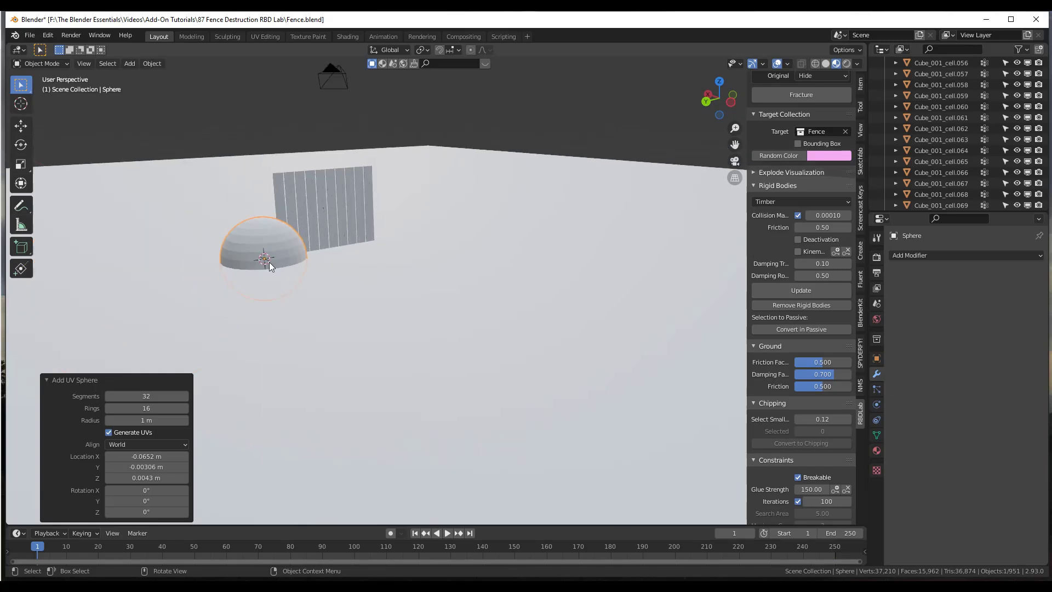
{"action": "key", "text": "g"}
{"action": "key", "text": "z"}
{"action": "left_click", "coordinate": [271, 212]}
{"action": "middle_click_drag", "start_coordinate": [271, 212], "coordinate": [228, 201]}
{"action": "scroll", "coordinate": [228, 204], "scroll_direction": "up", "scroll_amount": 3}
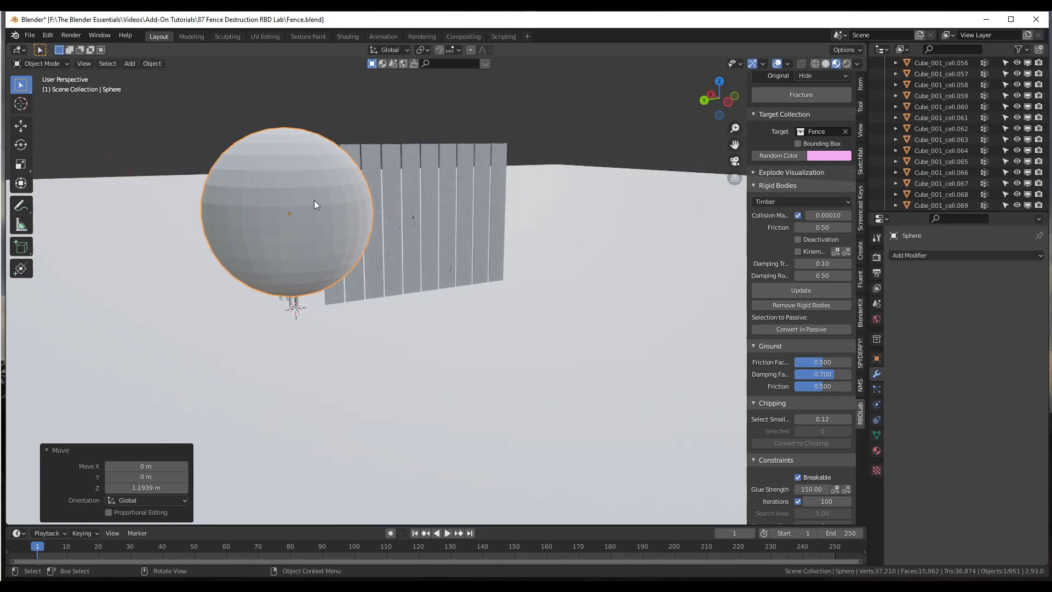
Flatten the sphere into a disc by scaling it to 0.16 along Z, and stretch it to 1.44 along Y.
{"action": "key", "text": "s"}
{"action": "key", "text": "z"}
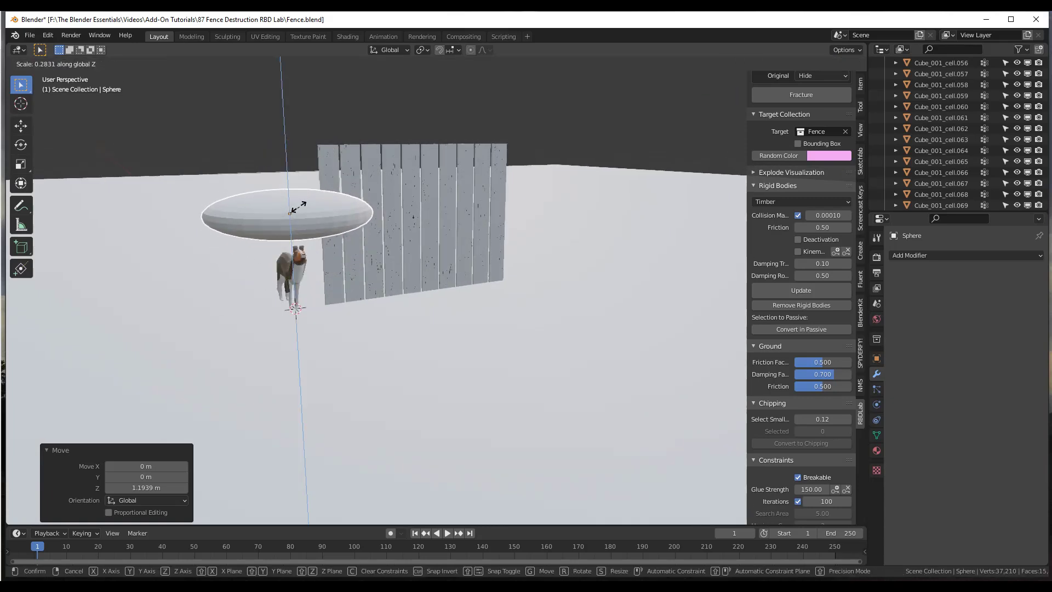
{"action": "left_click", "coordinate": [303, 215]}
{"action": "mouse_move", "coordinate": [351, 228]}
{"action": "middle_mouse_down"}
{"action": "mouse_move", "coordinate": [311, 223]}
{"action": "mouse_move", "coordinate": [347, 218]}
{"action": "middle_mouse_up"}
{"action": "key", "text": "s"}
{"action": "key", "text": "y"}
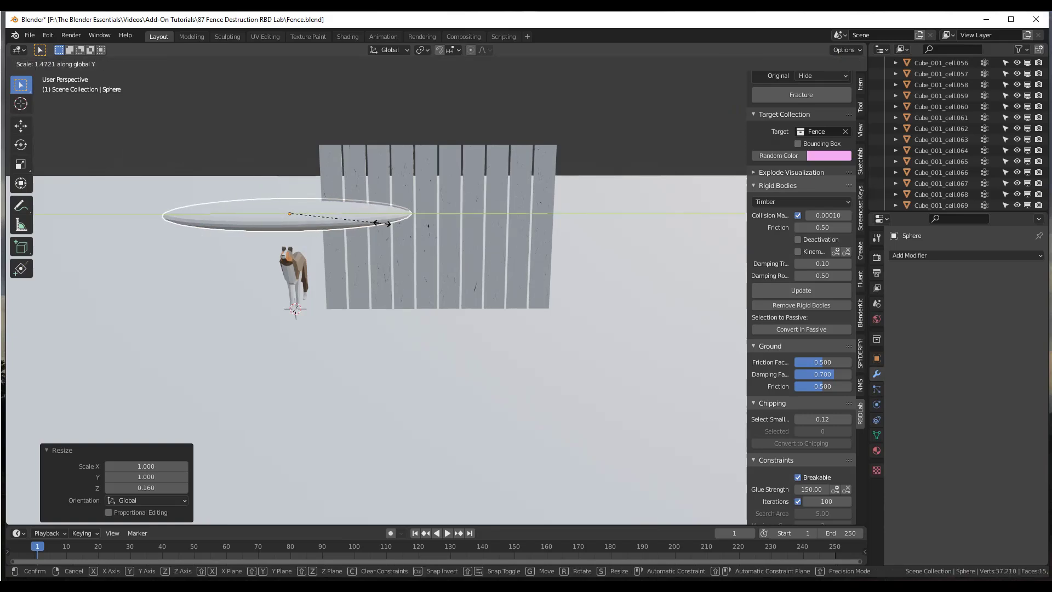
{"action": "left_click", "coordinate": [378, 225]}
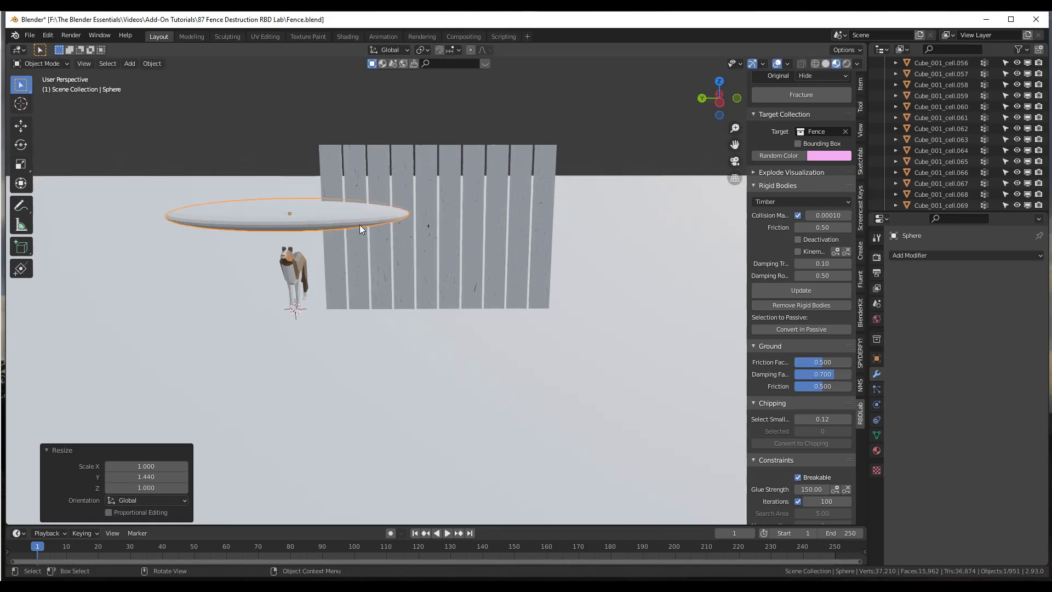
Align the disc with the middle of the fence by moving it about -2.09 m along Y and back about 0.29 m.
{"action": "mouse_move", "coordinate": [360, 225]}
{"action": "middle_mouse_down"}
{"action": "mouse_move", "coordinate": [331, 236]}
{"action": "mouse_move", "coordinate": [439, 240]}
{"action": "mouse_move", "coordinate": [360, 212]}
{"action": "middle_mouse_up"}
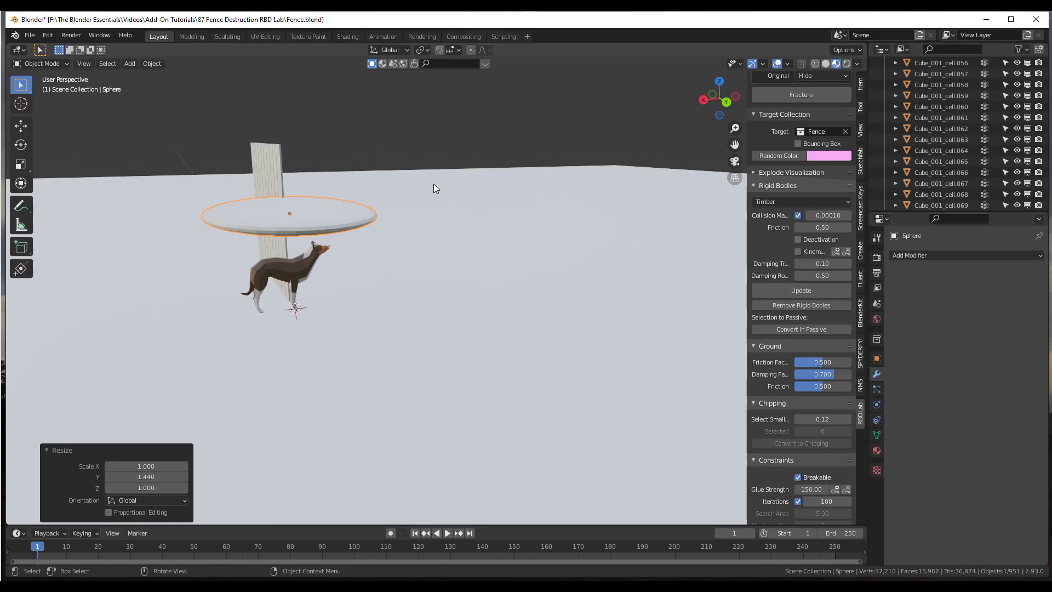
{"action": "key", "text": "g"}
{"action": "key", "text": "y"}
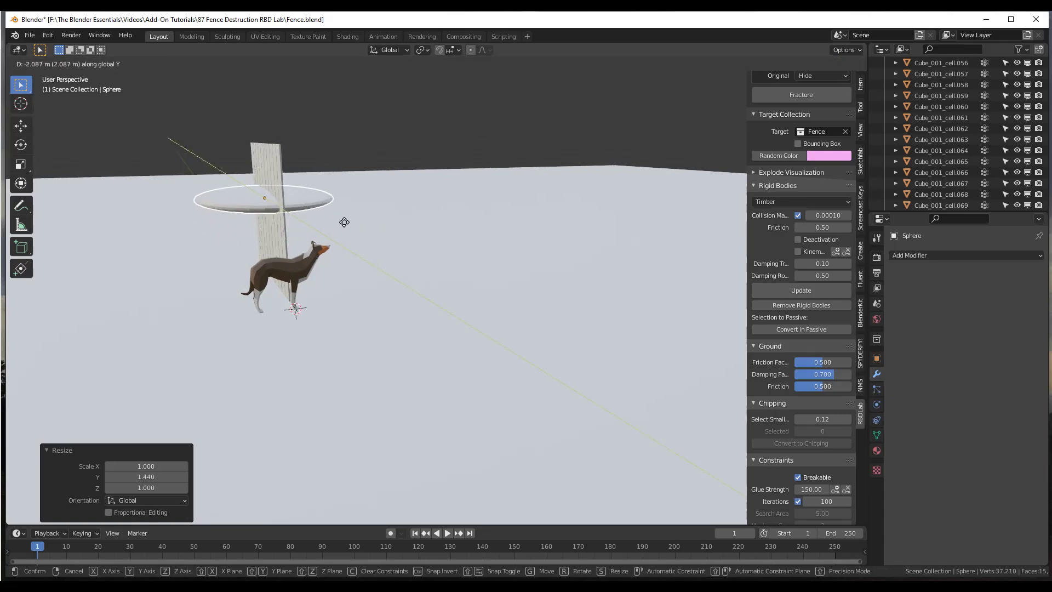
{"action": "left_click", "coordinate": [343, 223]}
{"action": "middle_click_drag", "start_coordinate": [344, 223], "coordinate": [284, 210]}
{"action": "key", "text": "g"}
{"action": "key", "text": "y"}
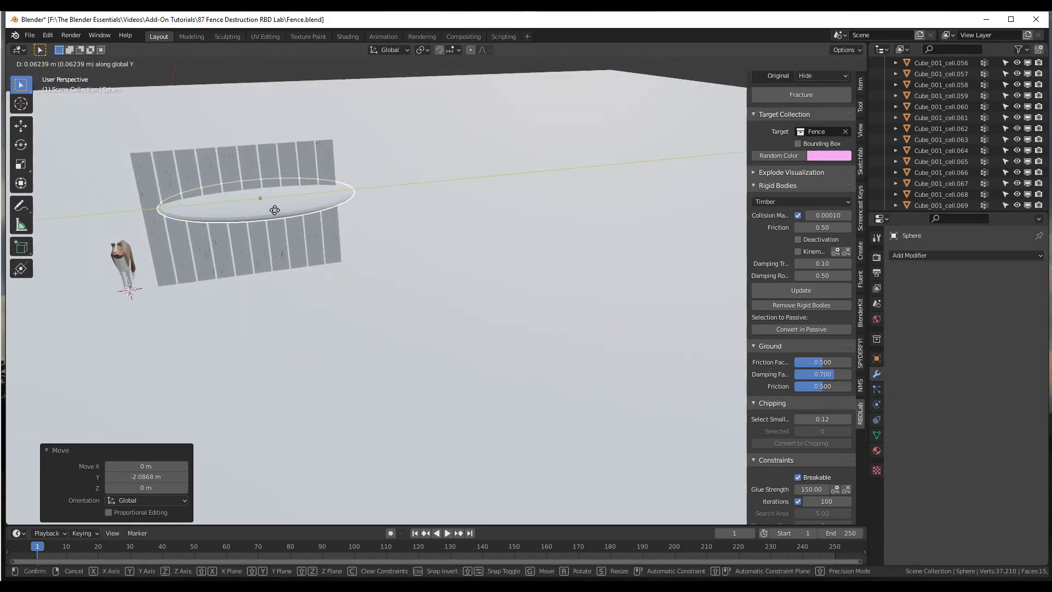
{"action": "left_click", "coordinate": [263, 210]}
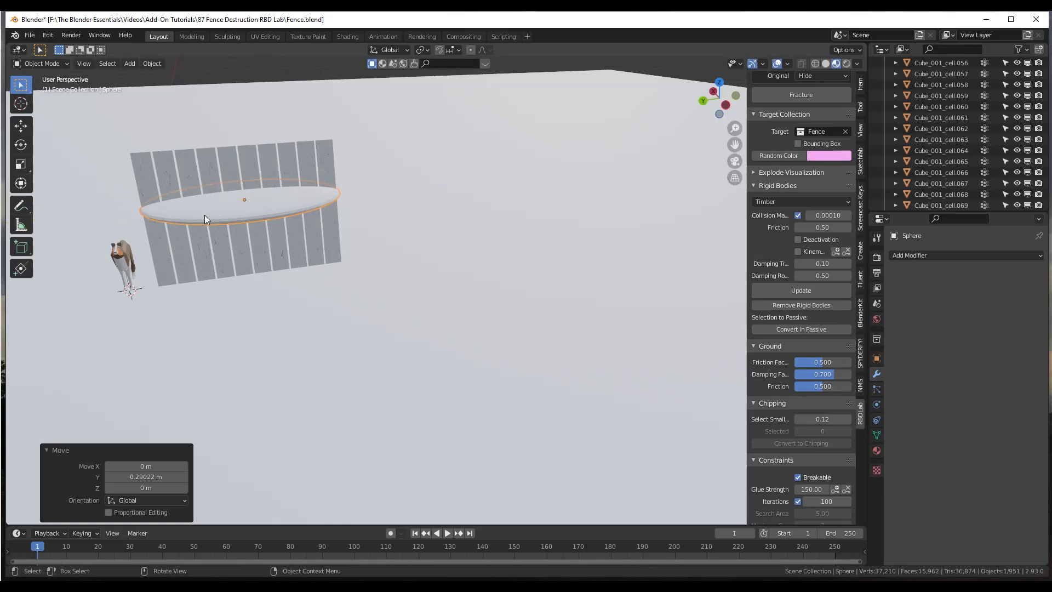
Move the disc away from the fence along X by about 1.39 m plus a further 0.71 m.
{"action": "mouse_move", "coordinate": [205, 215]}
{"action": "middle_mouse_down"}
{"action": "mouse_move", "coordinate": [309, 225]}
{"action": "mouse_move", "coordinate": [304, 211]}
{"action": "mouse_move", "coordinate": [277, 219]}
{"action": "mouse_move", "coordinate": [235, 205]}
{"action": "mouse_move", "coordinate": [211, 220]}
{"action": "middle_mouse_up"}
{"action": "key", "text": "g"}
{"action": "key", "text": "x"}
{"action": "left_click", "coordinate": [205, 219]}
{"action": "key", "text": "g"}
{"action": "key", "text": "x"}
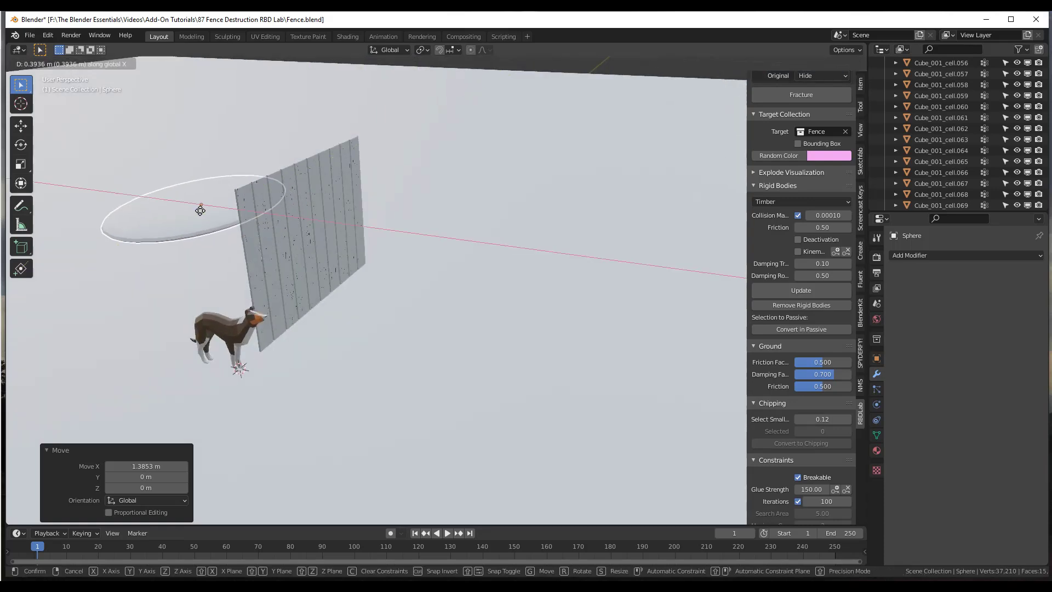
{"action": "left_click", "coordinate": [185, 206]}
{"action": "middle_click_drag", "start_coordinate": [273, 249], "coordinate": [211, 205]}
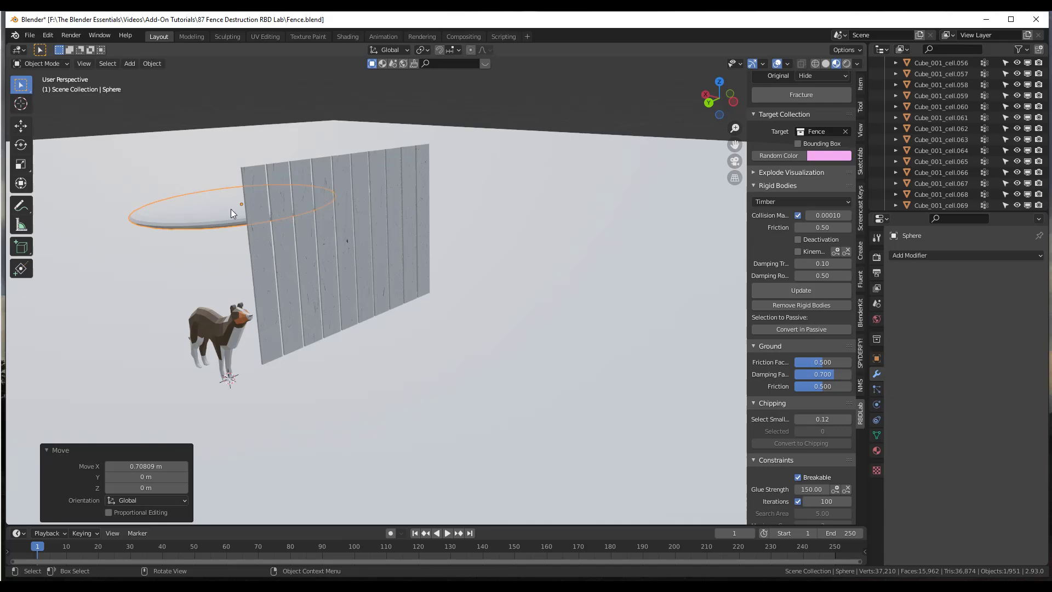
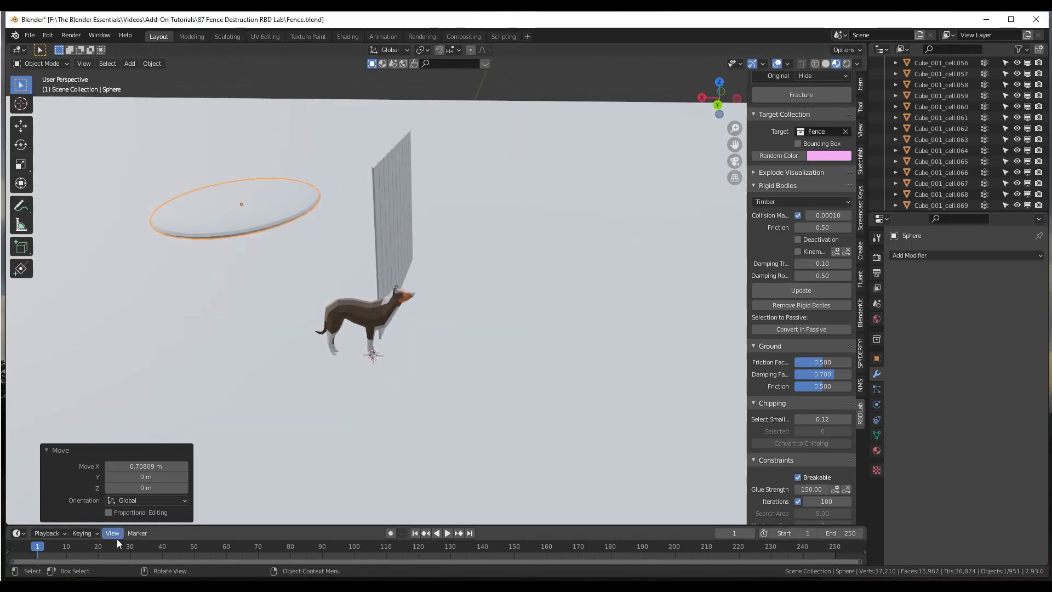
Set the timeline to frame 0 and insert a Location keyframe for the disc.
{"action": "left_click_drag", "start_coordinate": [36, 546], "coordinate": [104, 551]}
{"action": "key", "text": "space"}
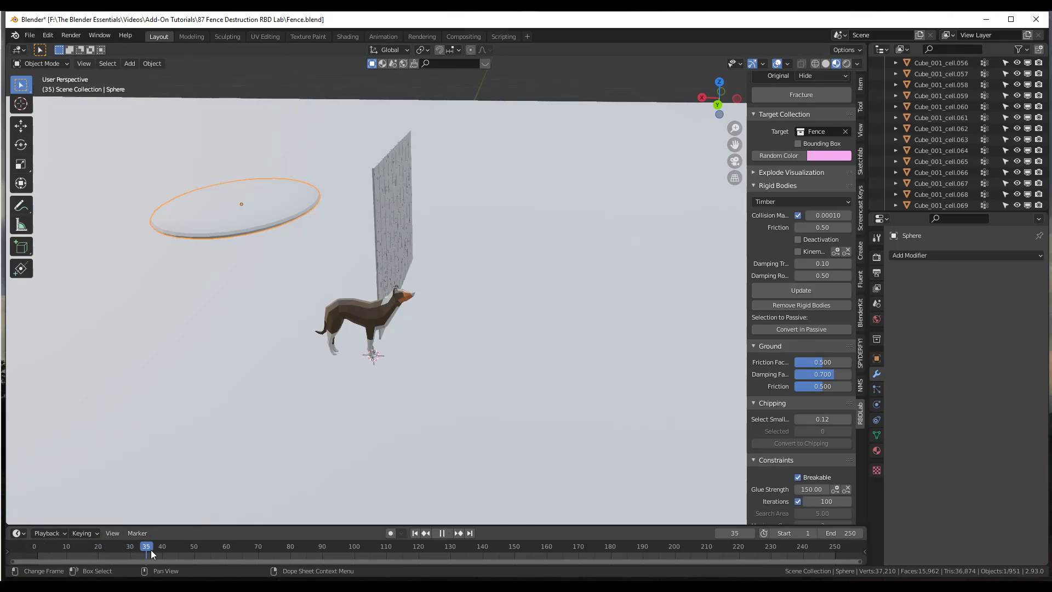
{"action": "left_click_drag", "start_coordinate": [235, 554], "coordinate": [113, 550]}
{"action": "left_click_drag", "start_coordinate": [231, 550], "coordinate": [34, 551]}
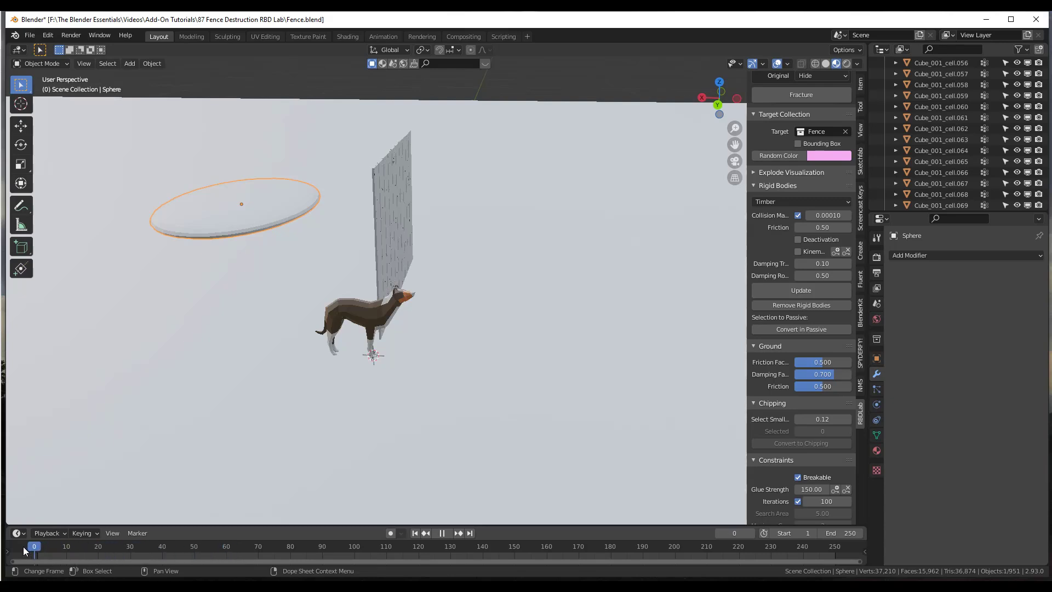
{"action": "key", "text": "space"}
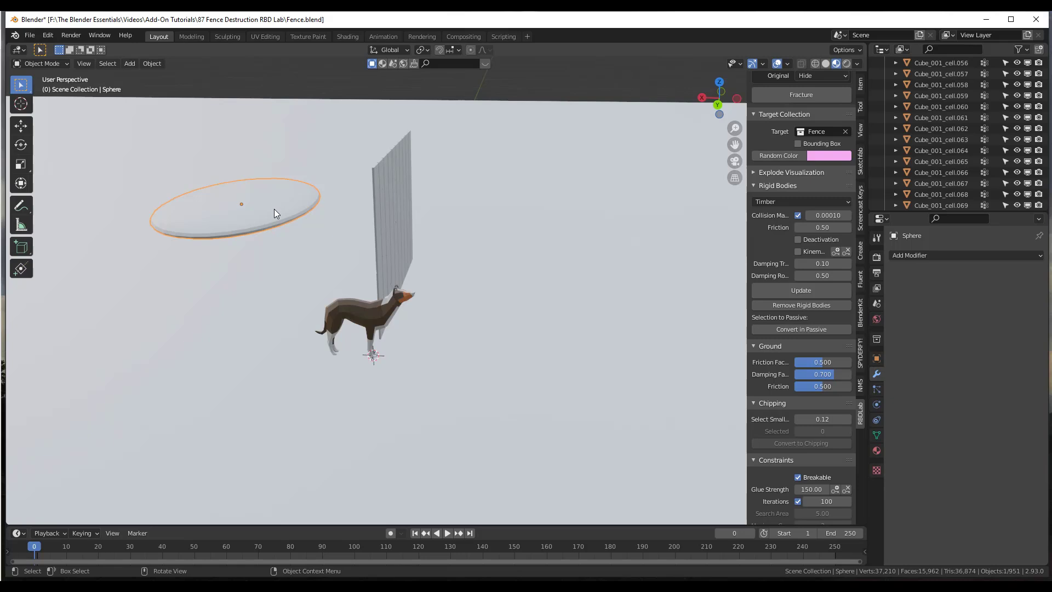
{"action": "key", "text": "i"}
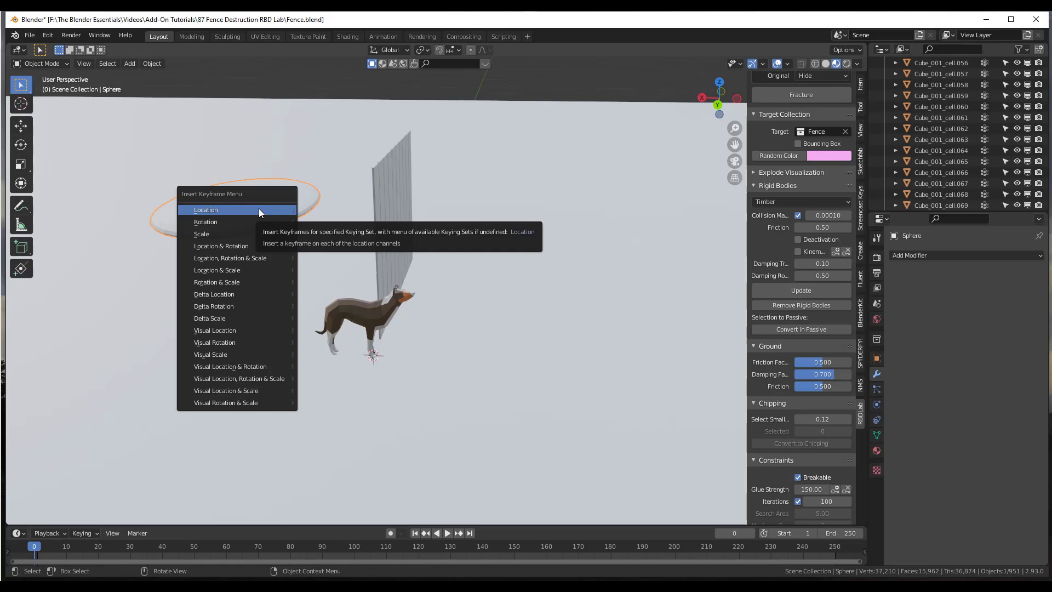
{"action": "left_click", "coordinate": [259, 209]}
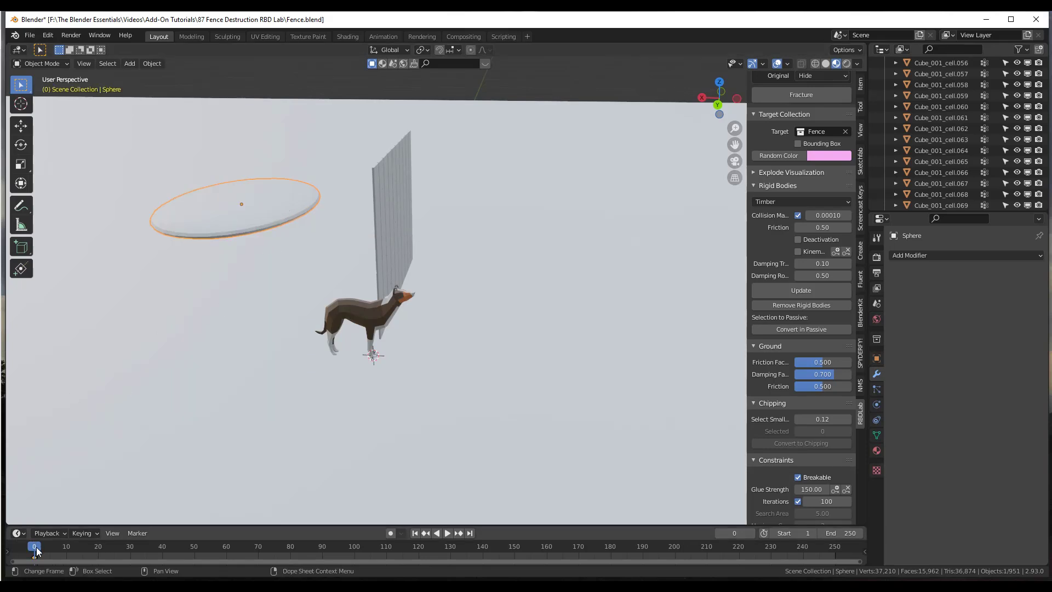
At frame 20, move the disc about -2.52 m along X through the fence and insert a Location keyframe.
{"action": "key", "text": "space"}
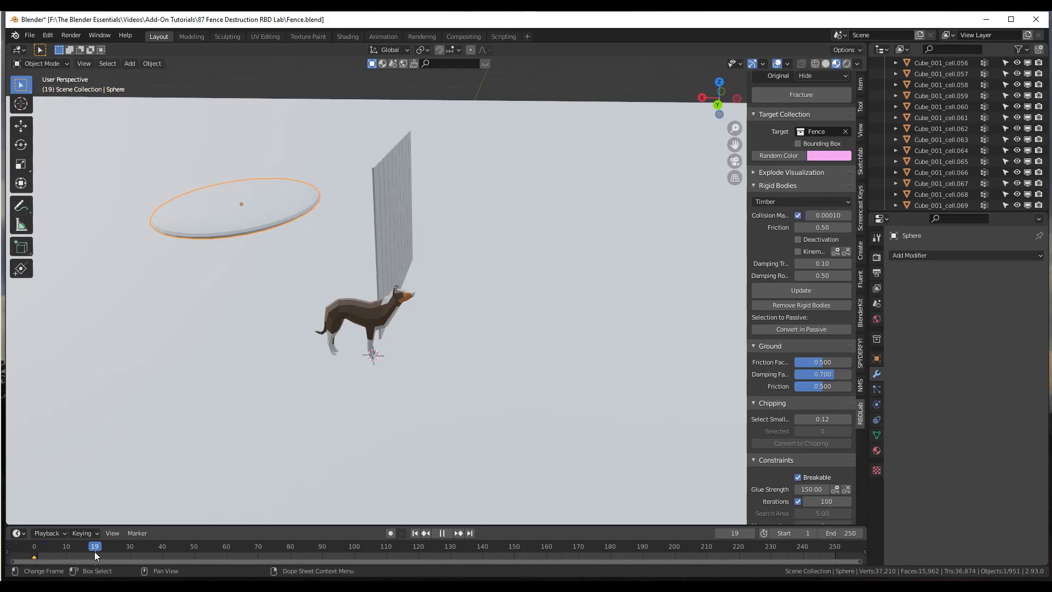
{"action": "left_click_drag", "start_coordinate": [100, 550], "coordinate": [97, 551]}
{"action": "key", "text": "space"}
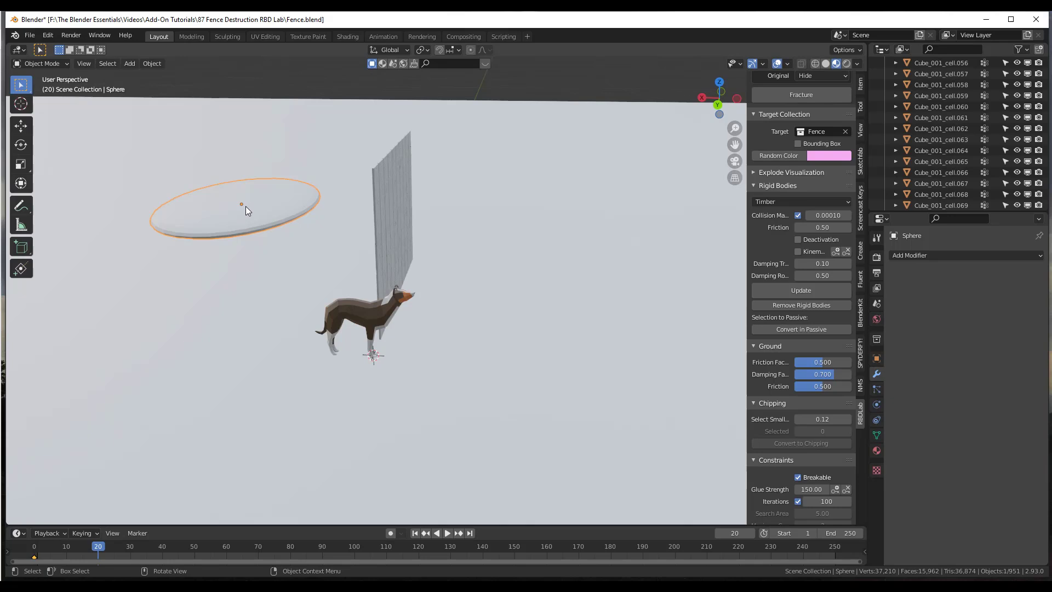
{"action": "key", "text": "g"}
{"action": "key", "text": "x"}
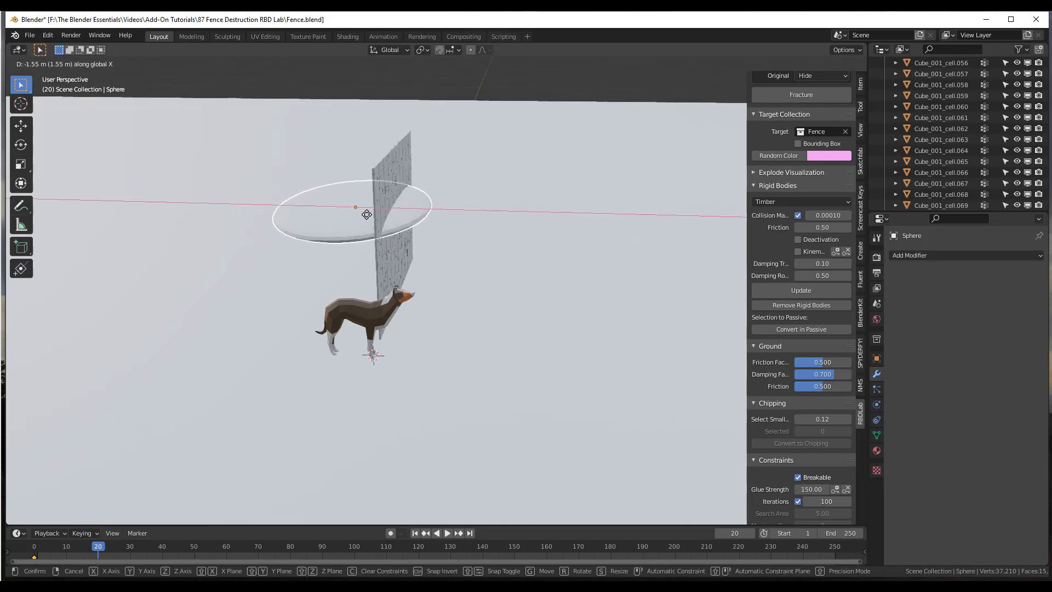
{"action": "left_click", "coordinate": [433, 222]}
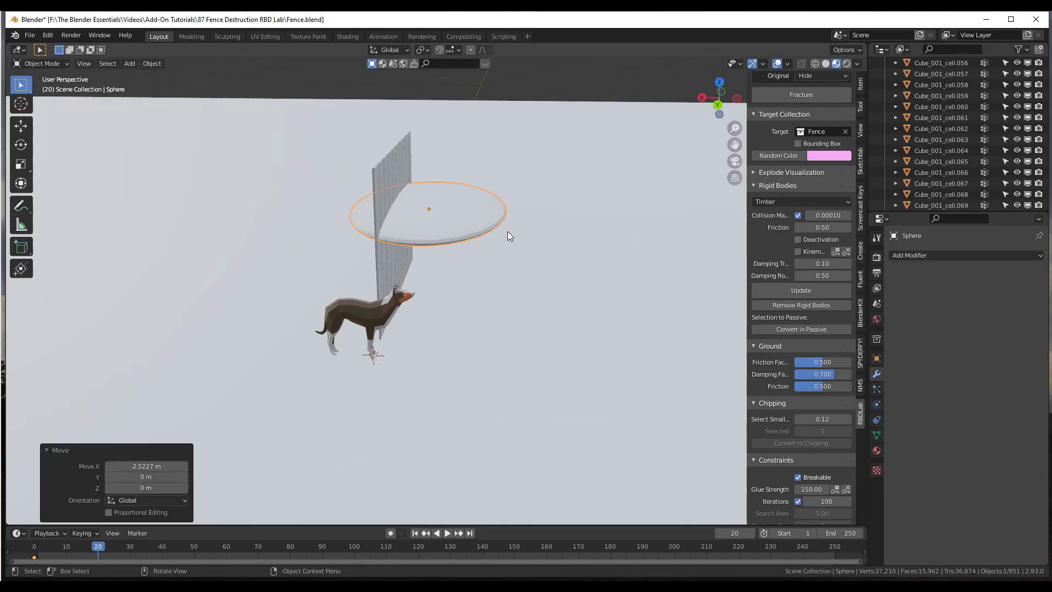
{"action": "middle_click_drag", "start_coordinate": [508, 231], "coordinate": [455, 228]}
{"action": "key", "text": "i"}
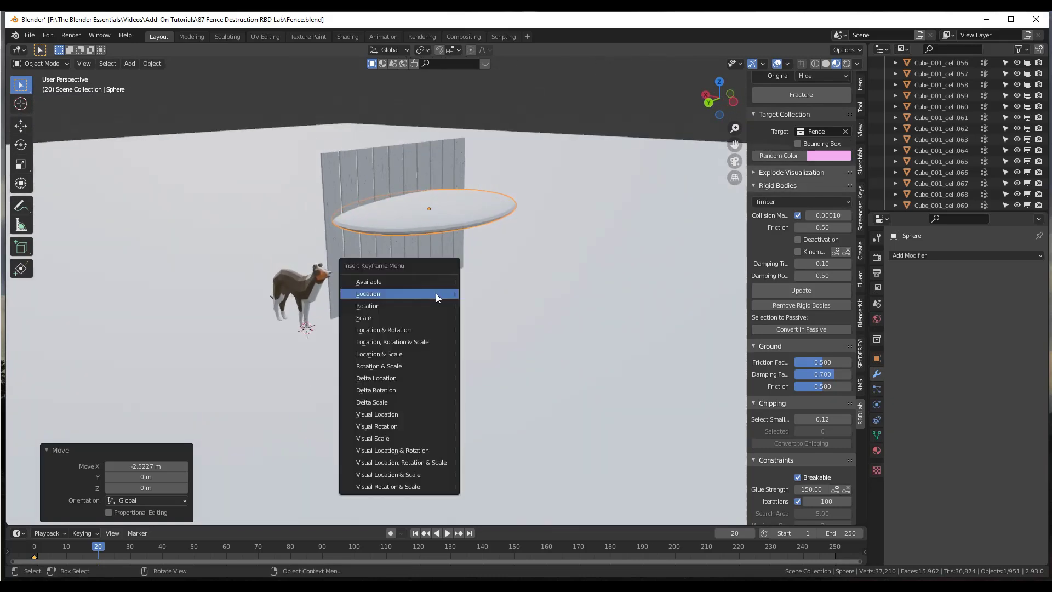
{"action": "left_click", "coordinate": [426, 294]}
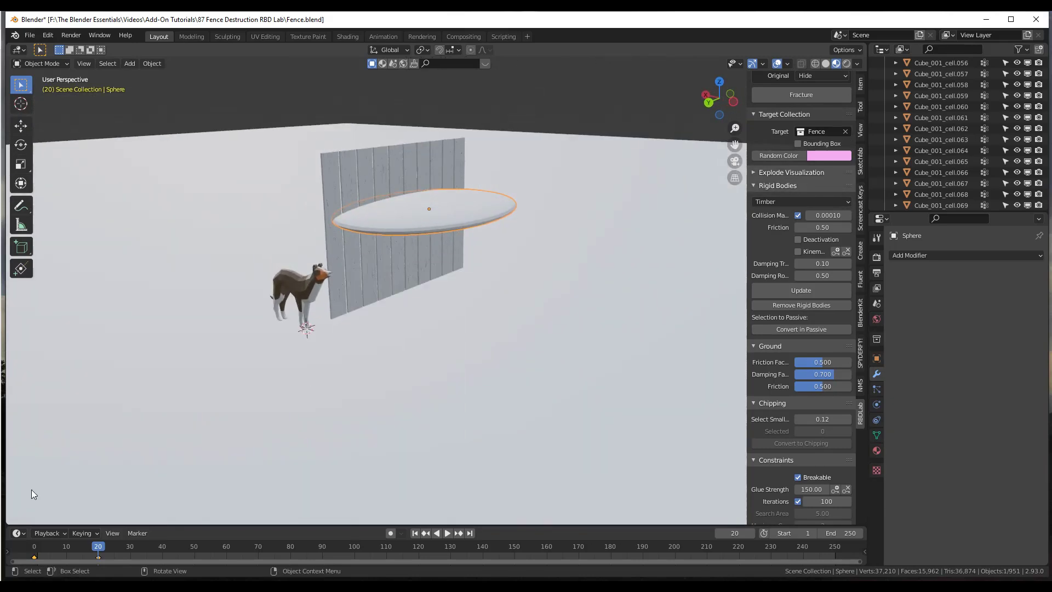
Preview the disc's keyframed motion through the fence from frame 0, and return to frame 0.
{"action": "left_click", "coordinate": [94, 547]}
{"action": "key", "text": "space"}
{"action": "left_click", "coordinate": [46, 551]}
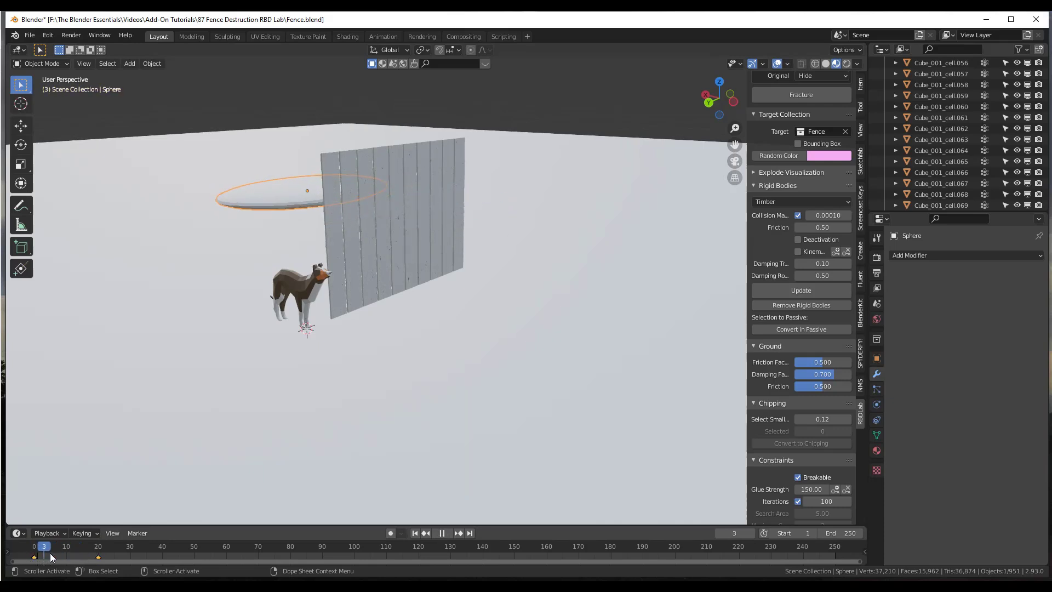
{"action": "left_click", "coordinate": [32, 557]}
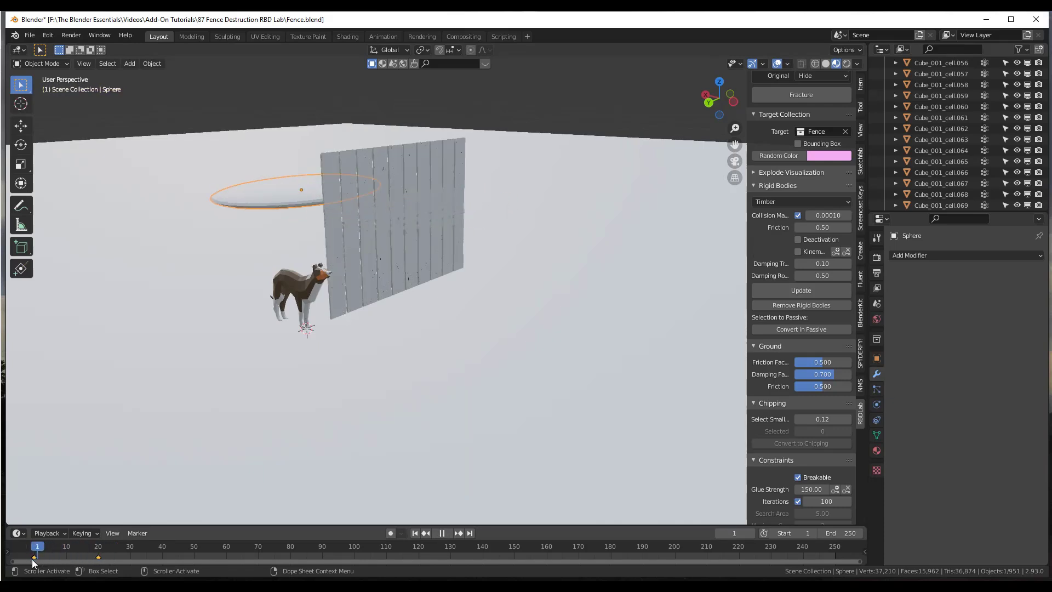
{"action": "left_click", "coordinate": [29, 556]}
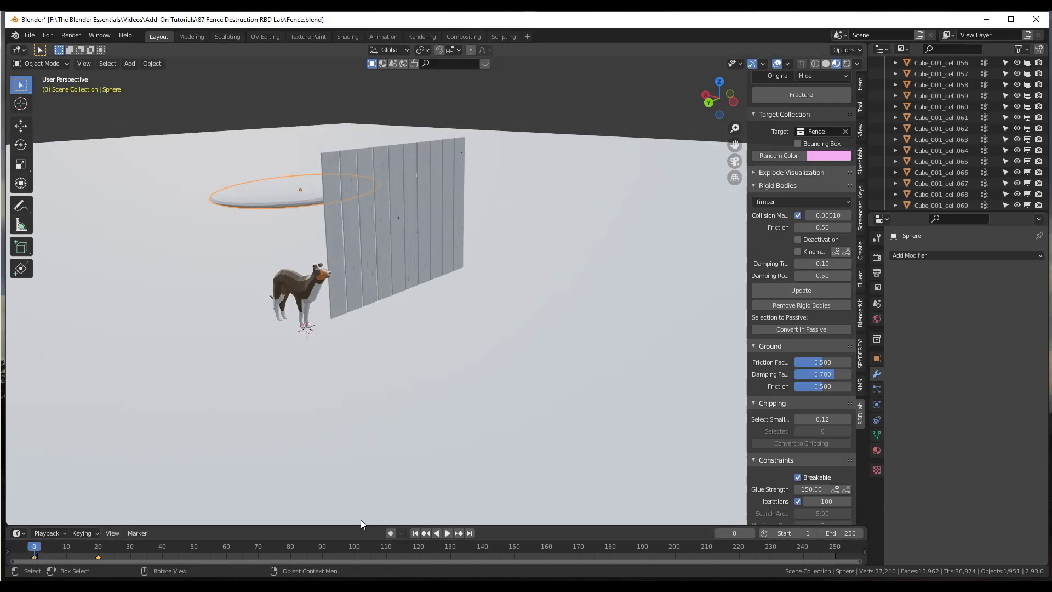
{"action": "left_click", "coordinate": [442, 533]}
{"action": "left_click", "coordinate": [448, 533]}
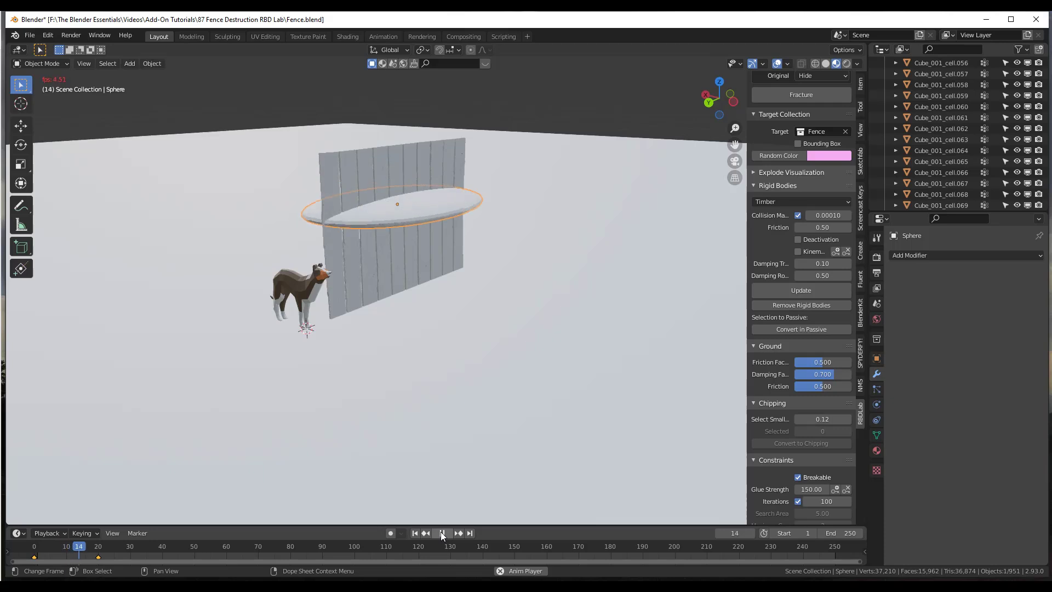
{"action": "left_click", "coordinate": [442, 533]}
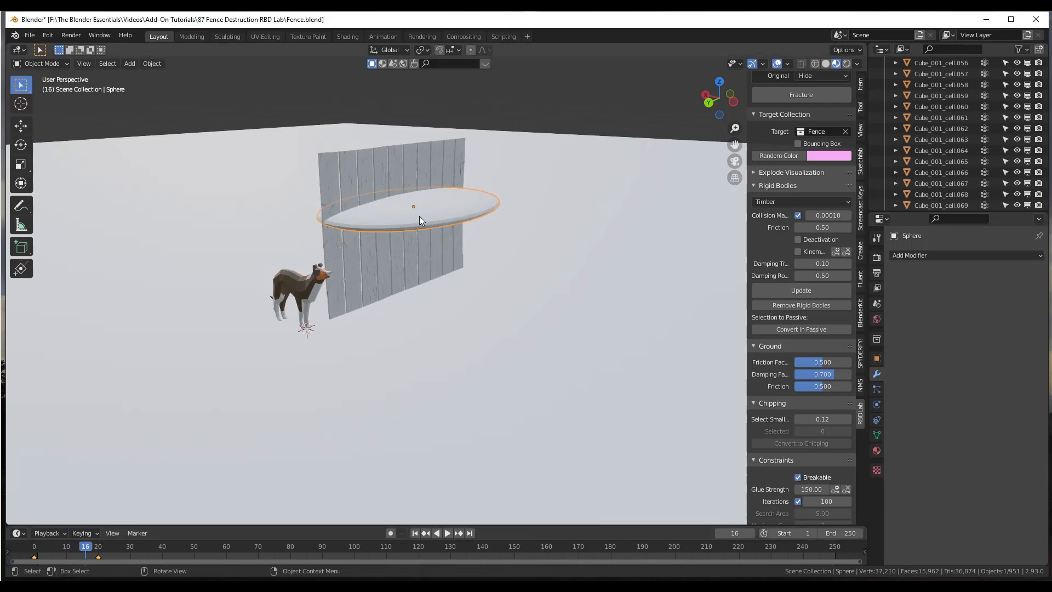
{"action": "left_click_drag", "start_coordinate": [85, 547], "coordinate": [9, 547]}
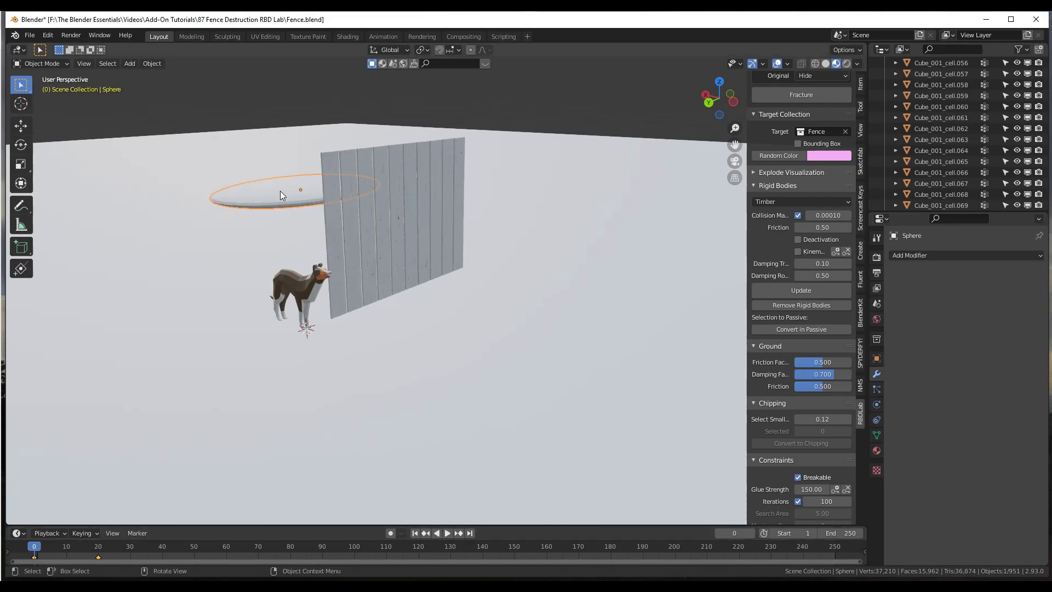
Apply the disc's rotation and scale.
{"action": "left_click", "coordinate": [152, 63]}
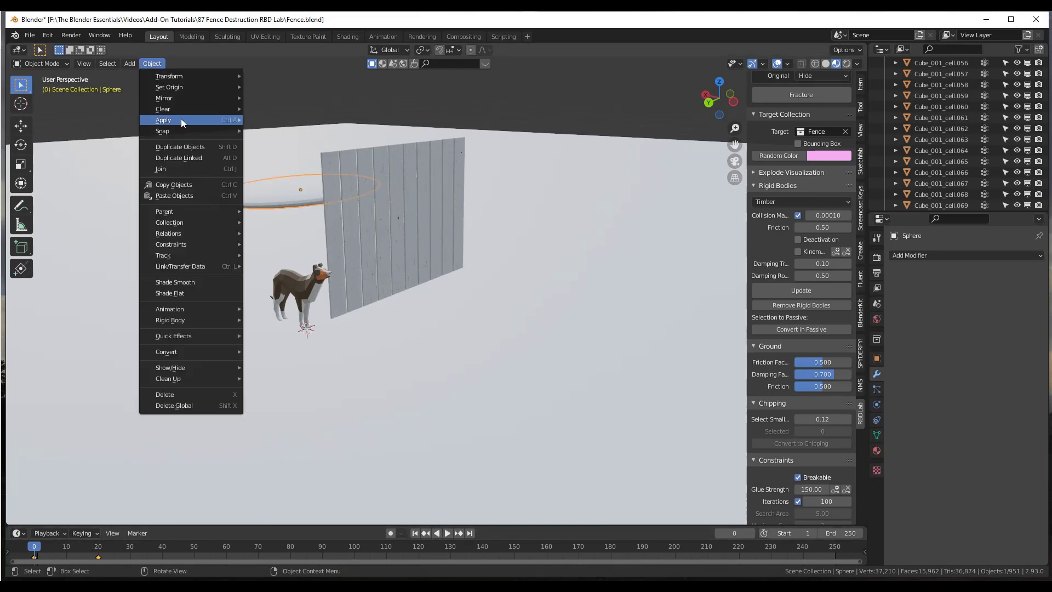
{"action": "mouse_move", "coordinate": [181, 120]}
{"action": "left_click", "coordinate": [283, 163]}
{"action": "middle_click_drag", "start_coordinate": [341, 238], "coordinate": [356, 240]}
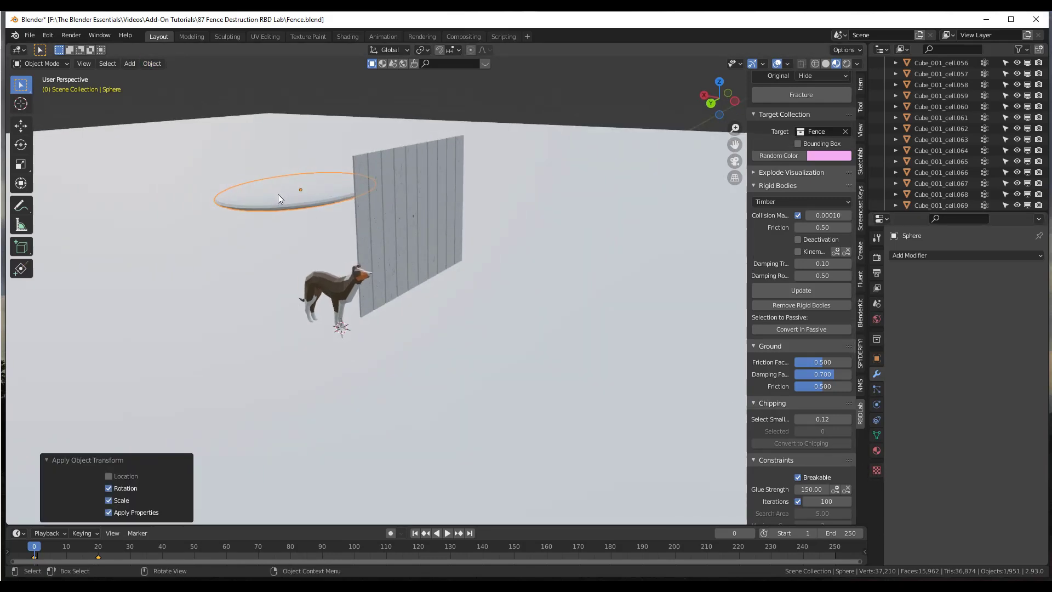
Add an active rigid body to the disc and enable its Animated option.
{"action": "left_click", "coordinate": [876, 405]}
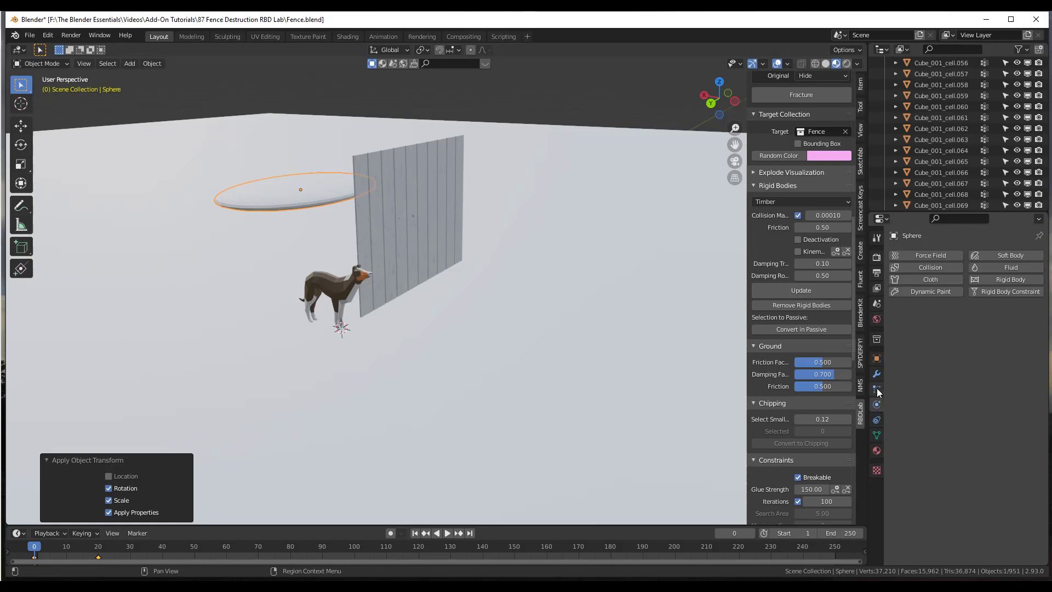
{"action": "left_click", "coordinate": [995, 281]}
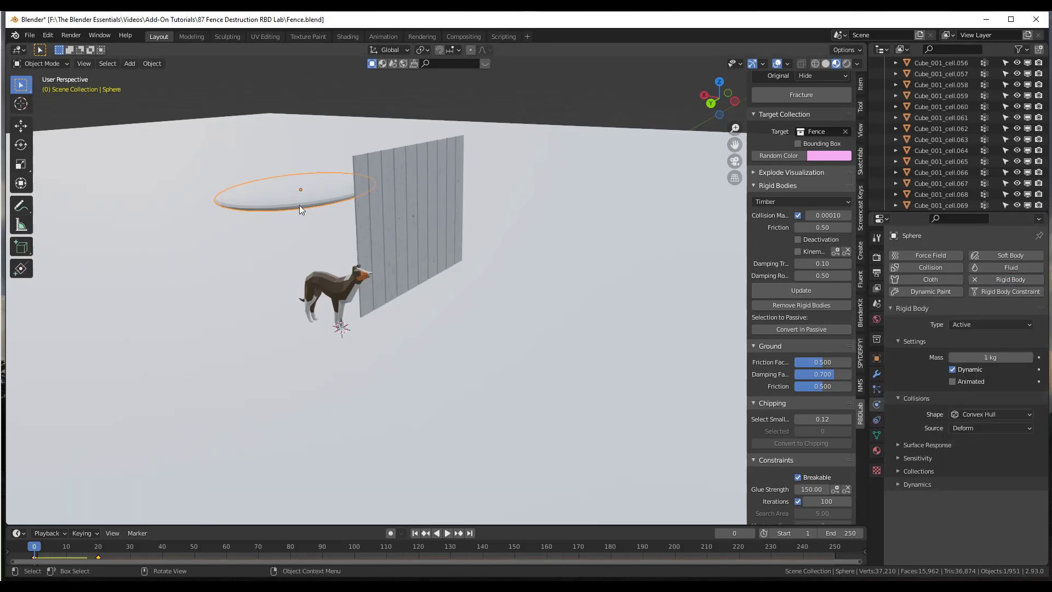
{"action": "scroll", "coordinate": [265, 189], "scroll_direction": "up", "scroll_amount": 1}
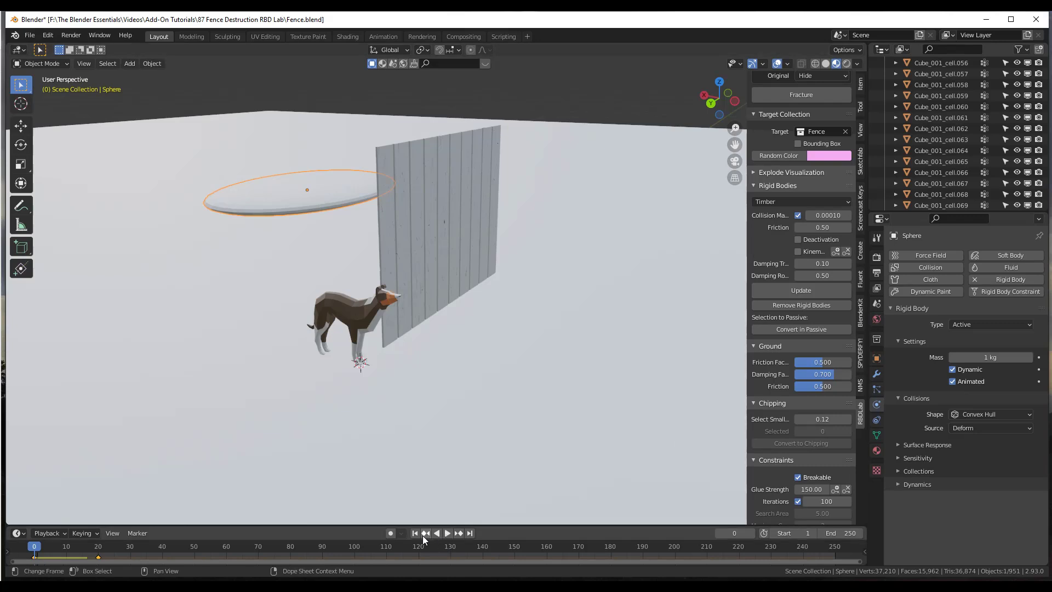
Play the simulation from frame 0, stop at frame 17, and examine how the fence breaks from several angles and distances.
{"action": "left_click", "coordinate": [446, 534]}
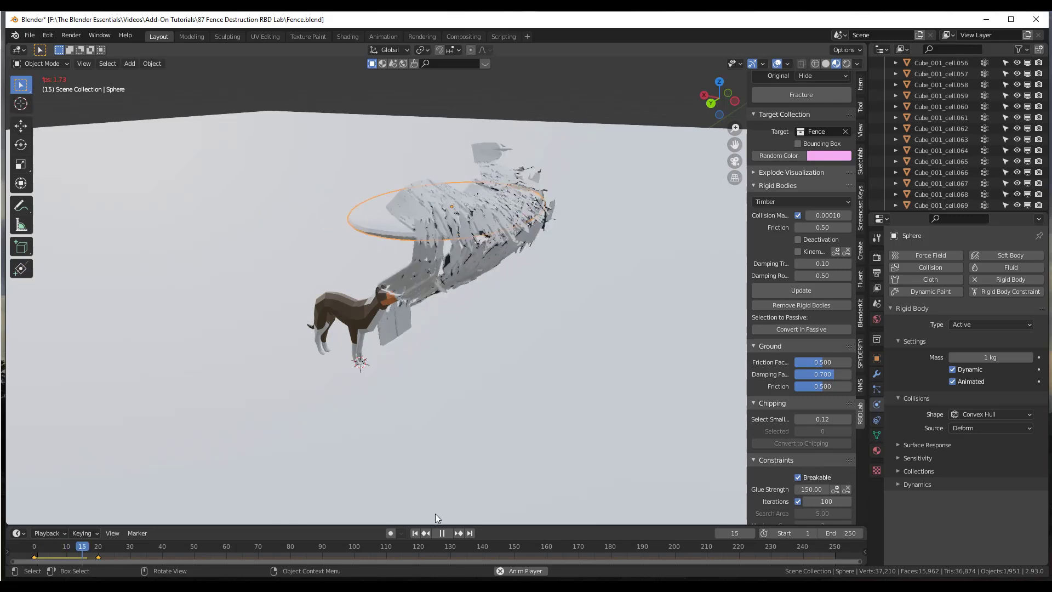
{"action": "key", "text": "space"}
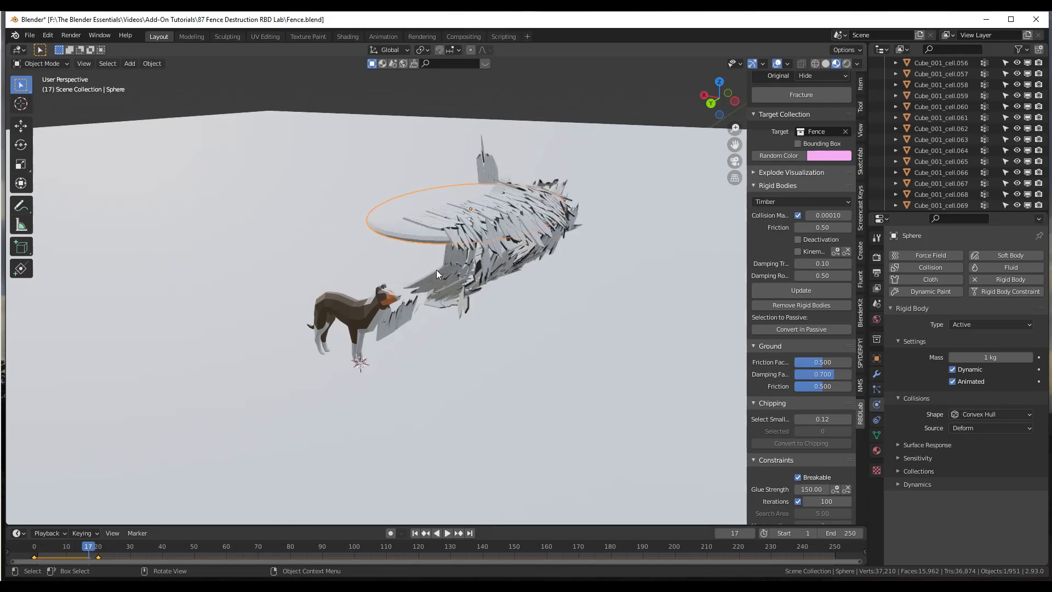
{"action": "middle_click_drag", "start_coordinate": [436, 270], "coordinate": [409, 249]}
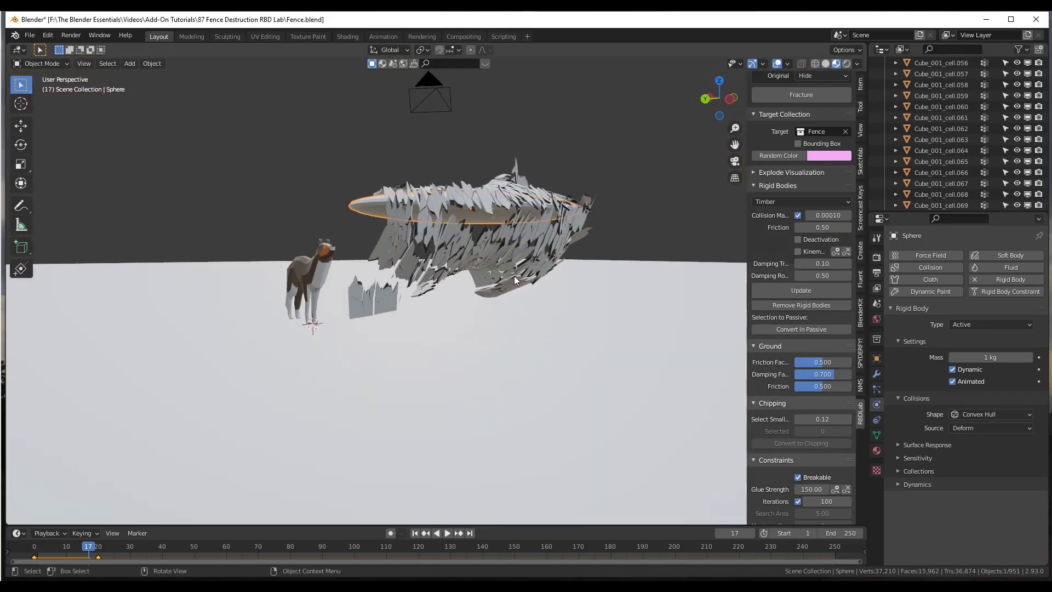
{"action": "middle_click_drag", "start_coordinate": [438, 277], "coordinate": [471, 213]}
{"action": "scroll", "coordinate": [471, 213], "scroll_direction": "up", "scroll_amount": 4}
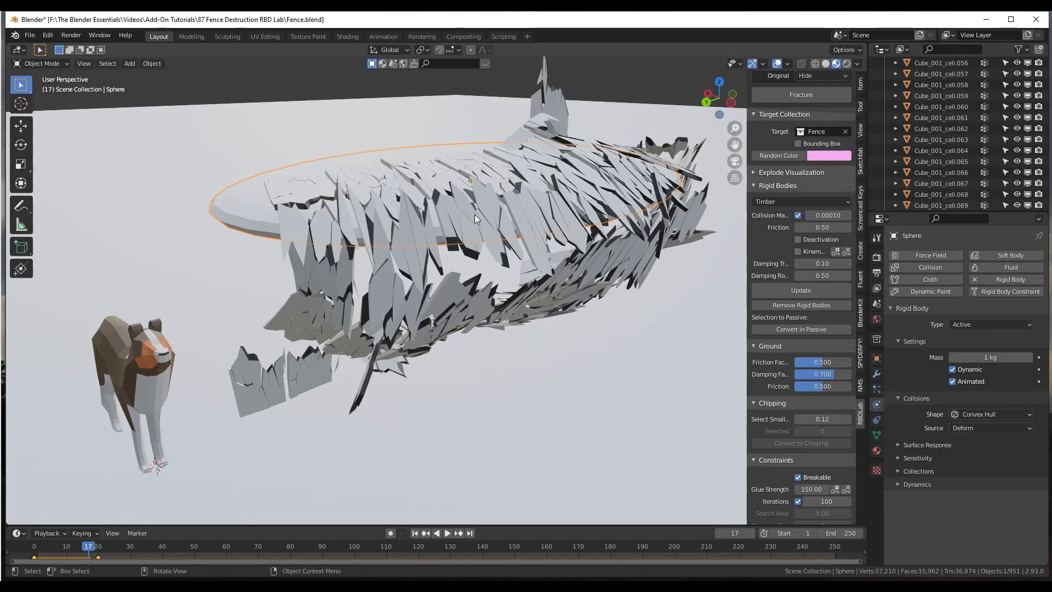
{"action": "scroll", "coordinate": [475, 215], "scroll_direction": "down", "scroll_amount": 5}
{"action": "middle_click_drag", "start_coordinate": [495, 256], "coordinate": [371, 258]}
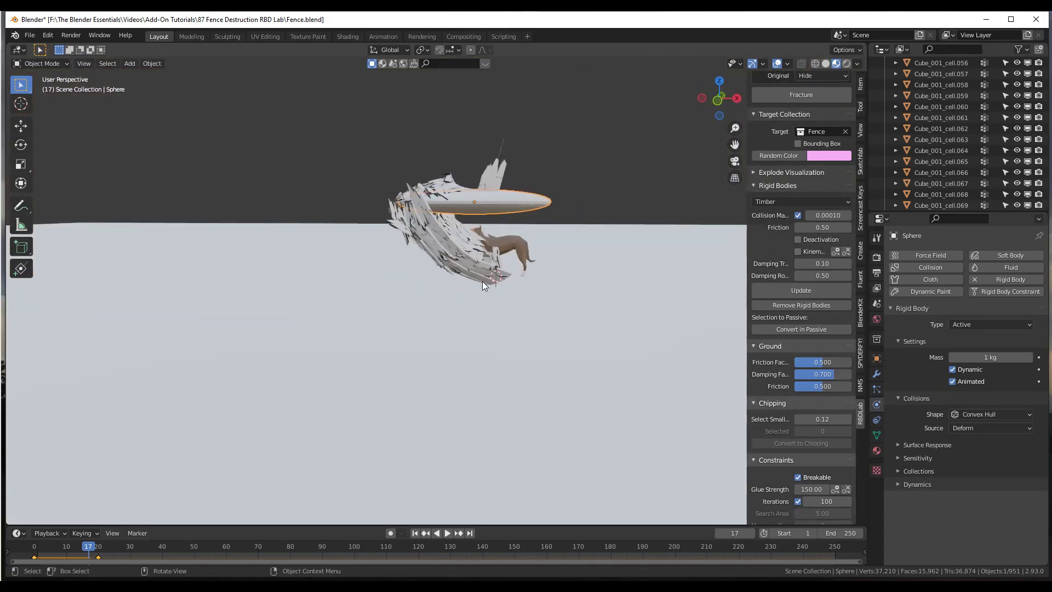
{"action": "mouse_move", "coordinate": [482, 281]}
{"action": "middle_mouse_down"}
{"action": "mouse_move", "coordinate": [567, 275]}
{"action": "mouse_move", "coordinate": [435, 280]}
{"action": "mouse_move", "coordinate": [481, 275]}
{"action": "middle_mouse_up"}
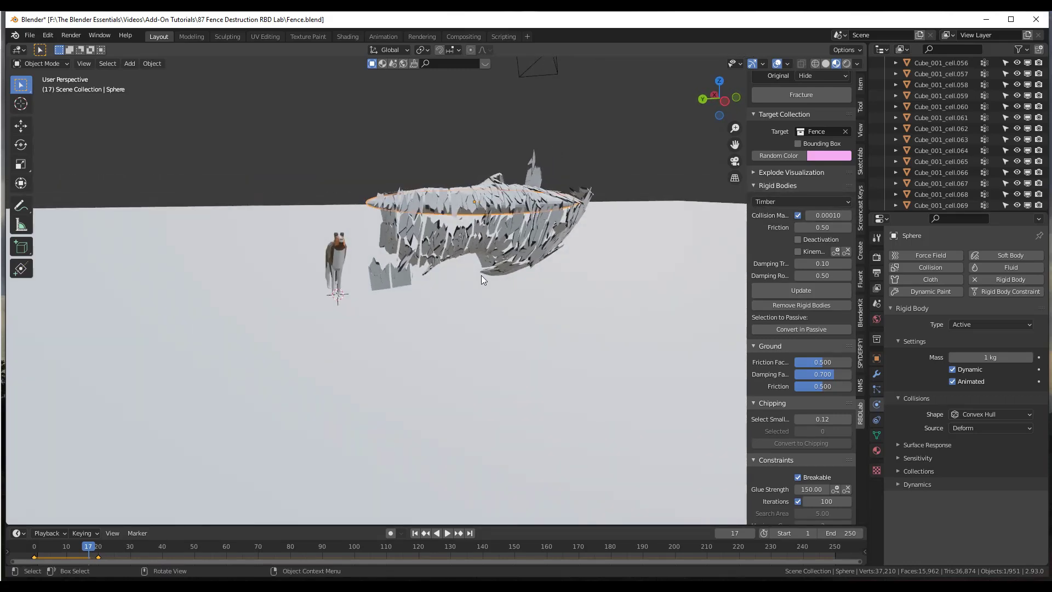
Return to frame 0 and box-select the pieces along the fence's bottom in the left orthographic view.
{"action": "left_click_drag", "start_coordinate": [104, 547], "coordinate": [34, 547]}
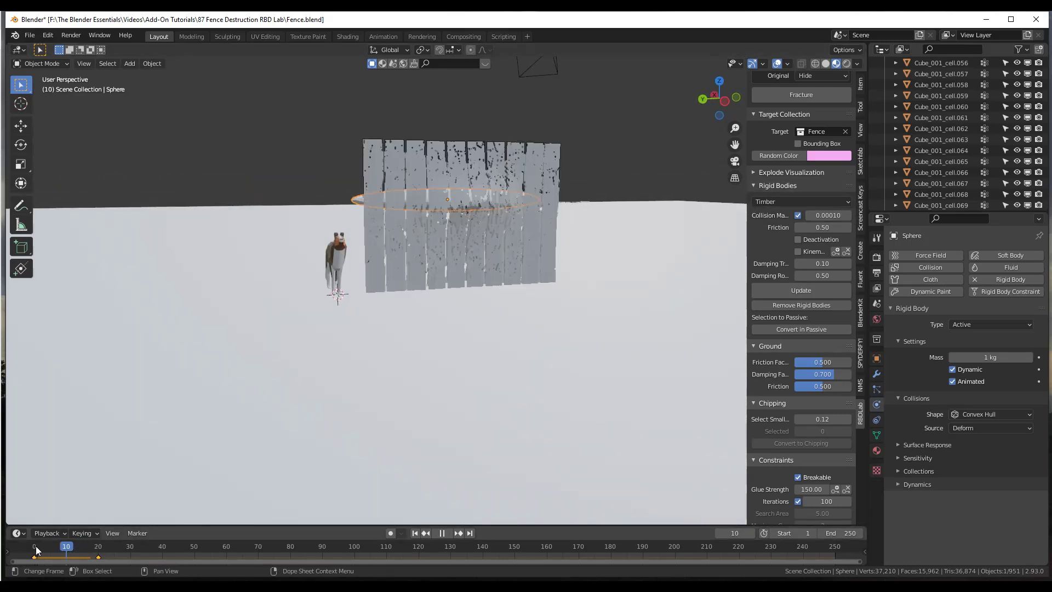
{"action": "left_click", "coordinate": [725, 100]}
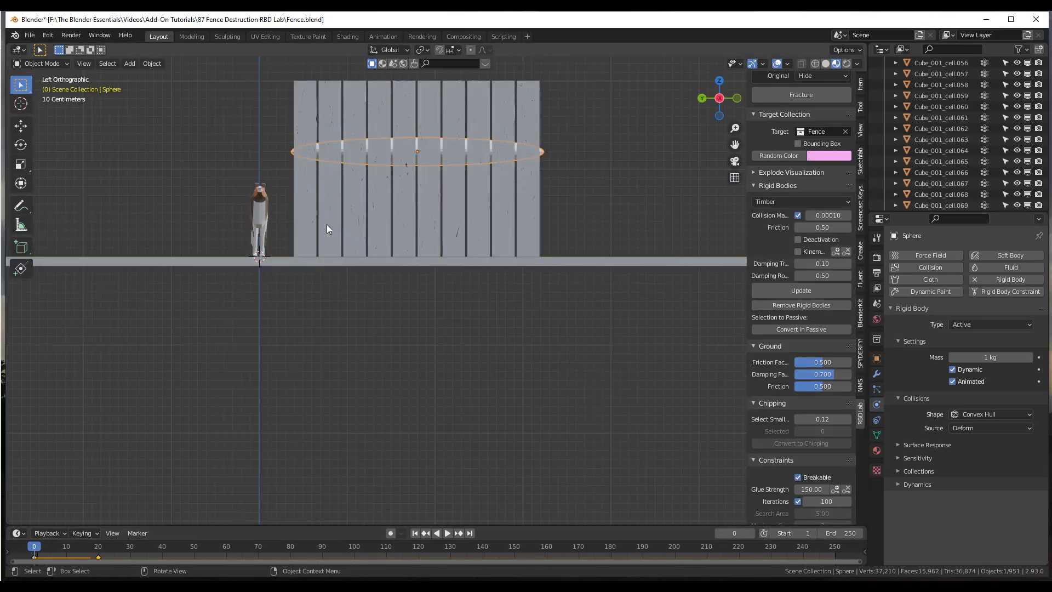
{"action": "left_click_drag", "start_coordinate": [286, 220], "coordinate": [559, 284]}
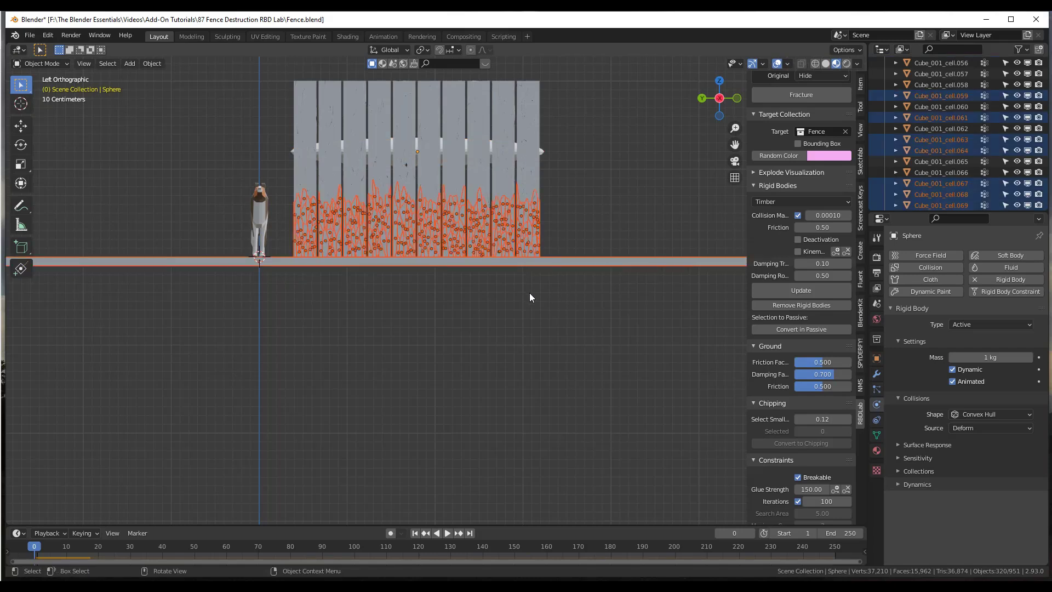
{"action": "left_click", "coordinate": [289, 212]}
{"action": "left_click_drag", "start_coordinate": [283, 221], "coordinate": [551, 274]}
Remove the ground from the selection and convert the selected lower fence pieces to passive rigid bodies.
{"action": "middle_click_drag", "start_coordinate": [540, 286], "coordinate": [557, 297]}
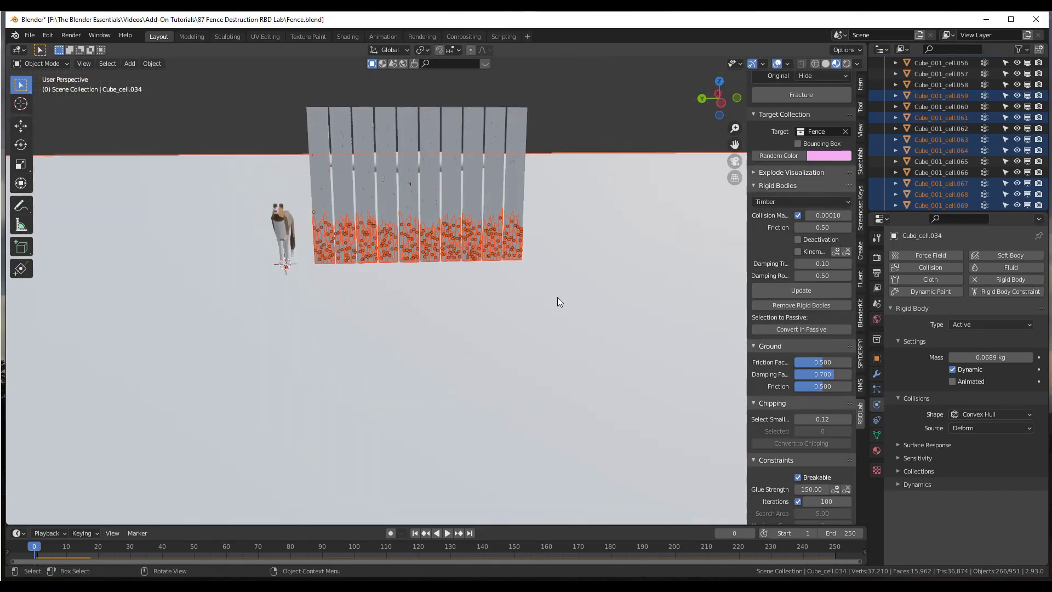
{"action": "left_click", "coordinate": [576, 284], "text": "shift"}
{"action": "left_click", "coordinate": [578, 266], "text": "shift"}
{"action": "middle_click_drag", "start_coordinate": [583, 180], "coordinate": [552, 253]}
{"action": "scroll", "coordinate": [553, 215], "scroll_direction": "up", "scroll_amount": 6}
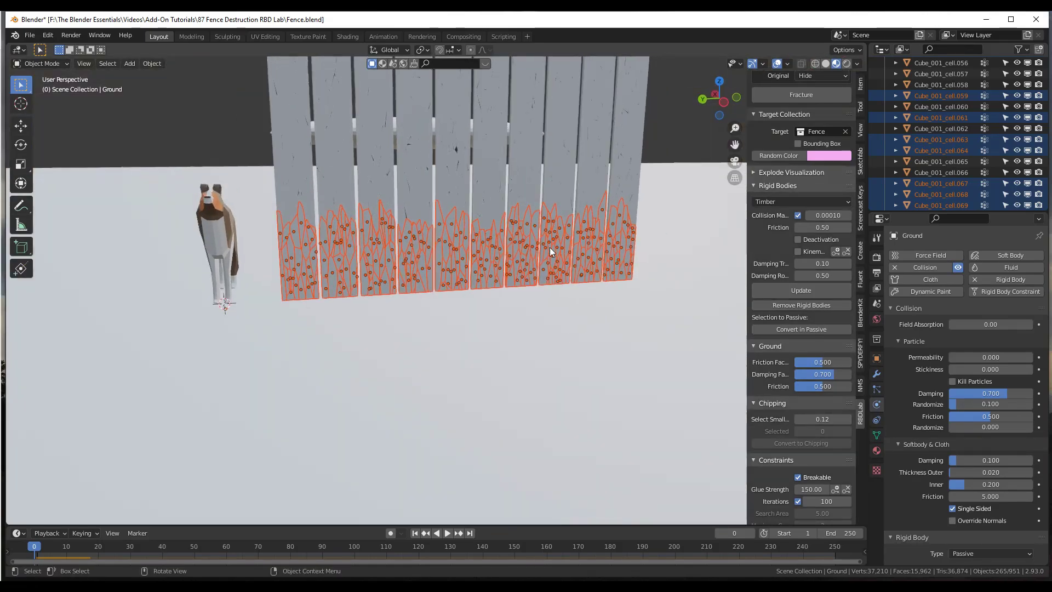
{"action": "left_click", "coordinate": [798, 329]}
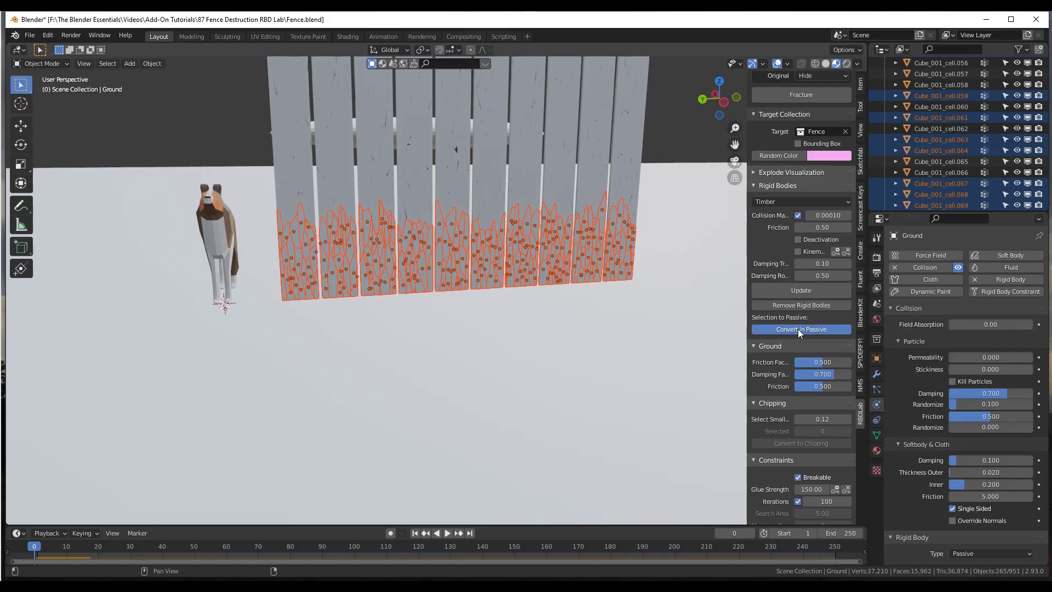
Play the simulation up to frame 20, examine how the fence breaks above its fixed base, and return to frame 1.
{"action": "middle_click_drag", "start_coordinate": [445, 250], "coordinate": [428, 191]}
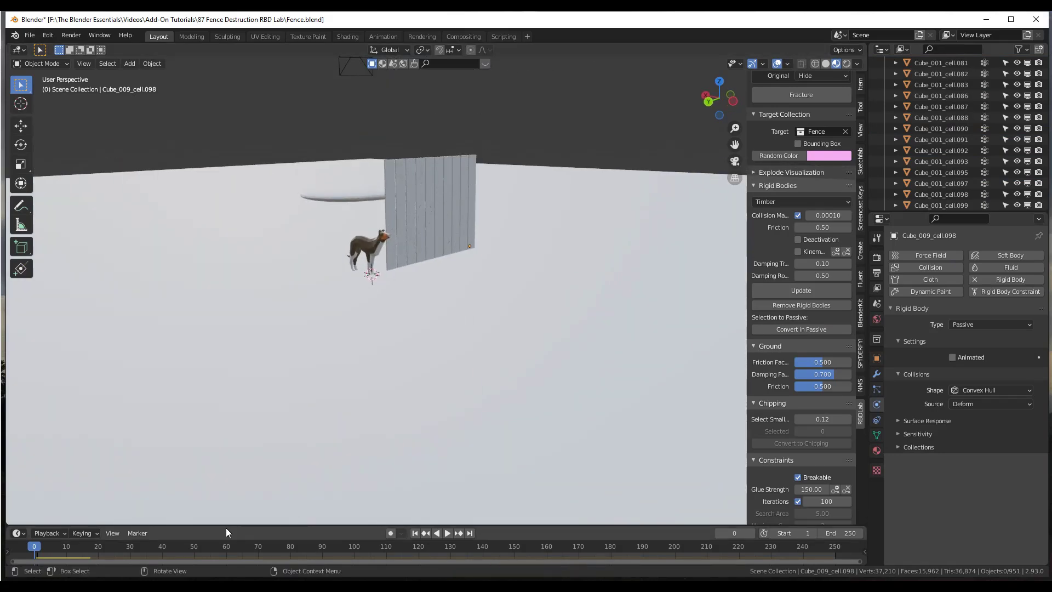
{"action": "left_click", "coordinate": [448, 533]}
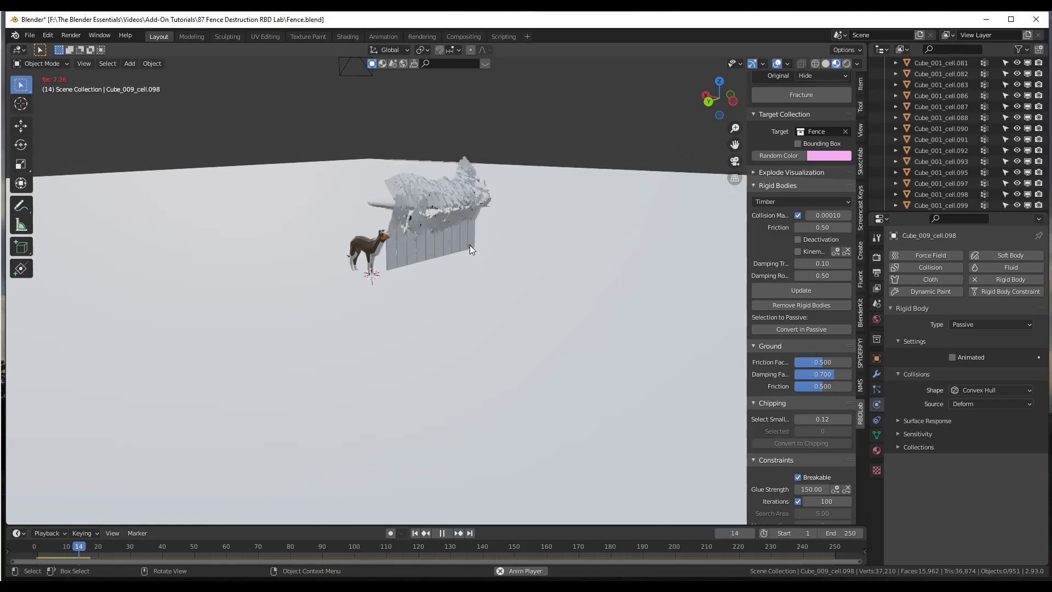
{"action": "left_click", "coordinate": [442, 533]}
{"action": "scroll", "coordinate": [448, 191], "scroll_direction": "up", "scroll_amount": 5}
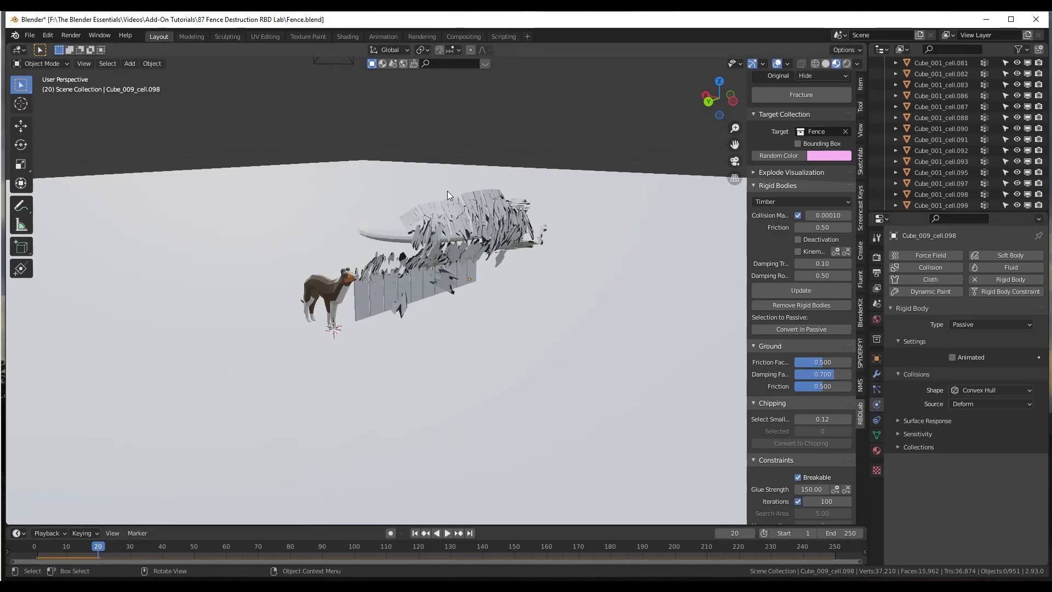
{"action": "middle_click_drag", "start_coordinate": [461, 214], "coordinate": [394, 241]}
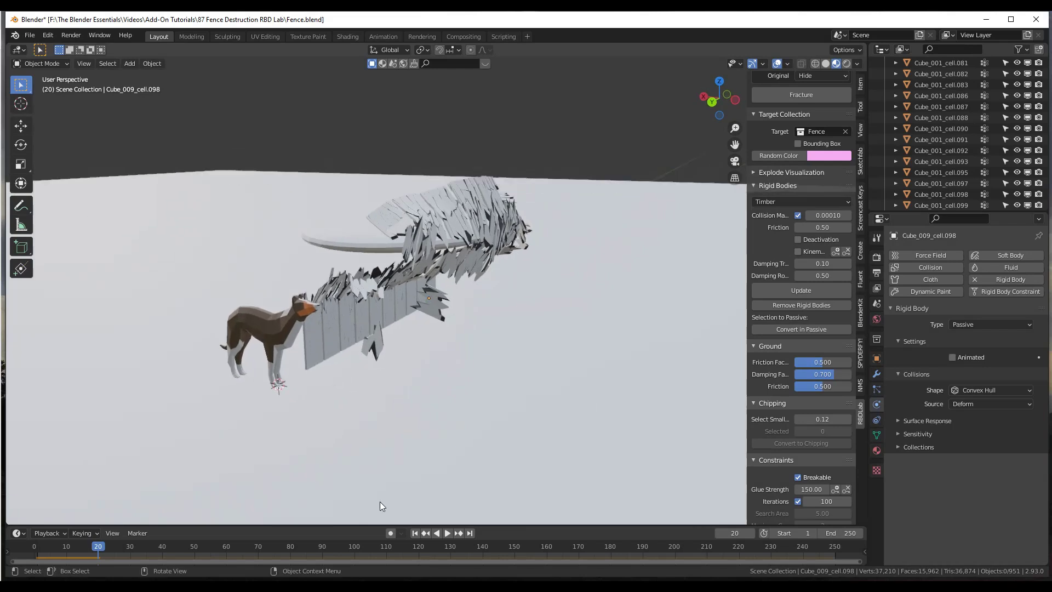
{"action": "left_click", "coordinate": [415, 532]}
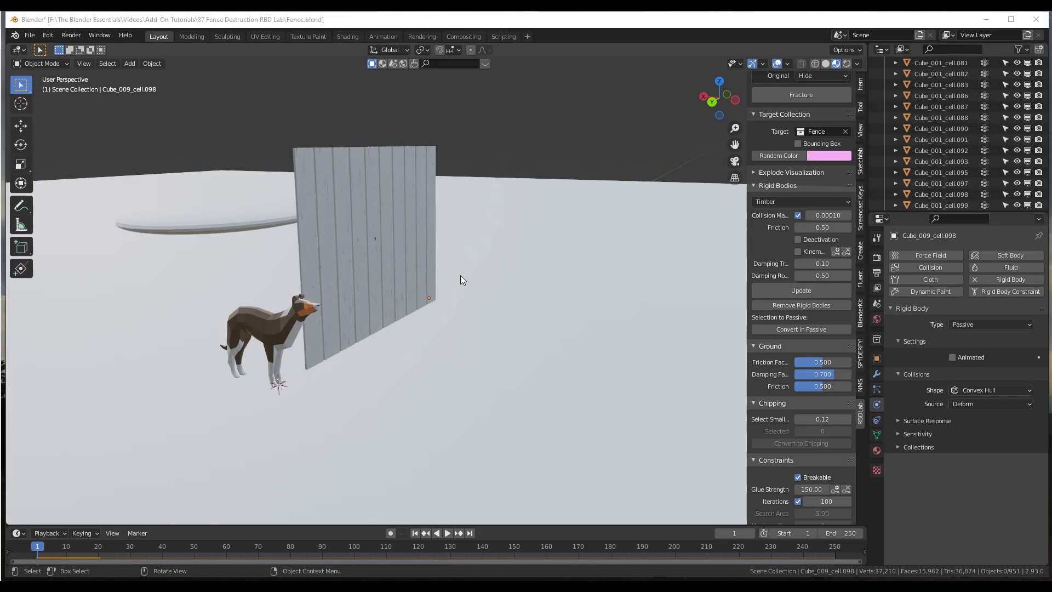
Select all remaining active fence pieces by grouping on the Fence collection, starting from one upper piece.
{"action": "middle_click_drag", "start_coordinate": [455, 249], "coordinate": [451, 249]}
{"action": "left_click", "coordinate": [328, 215]}
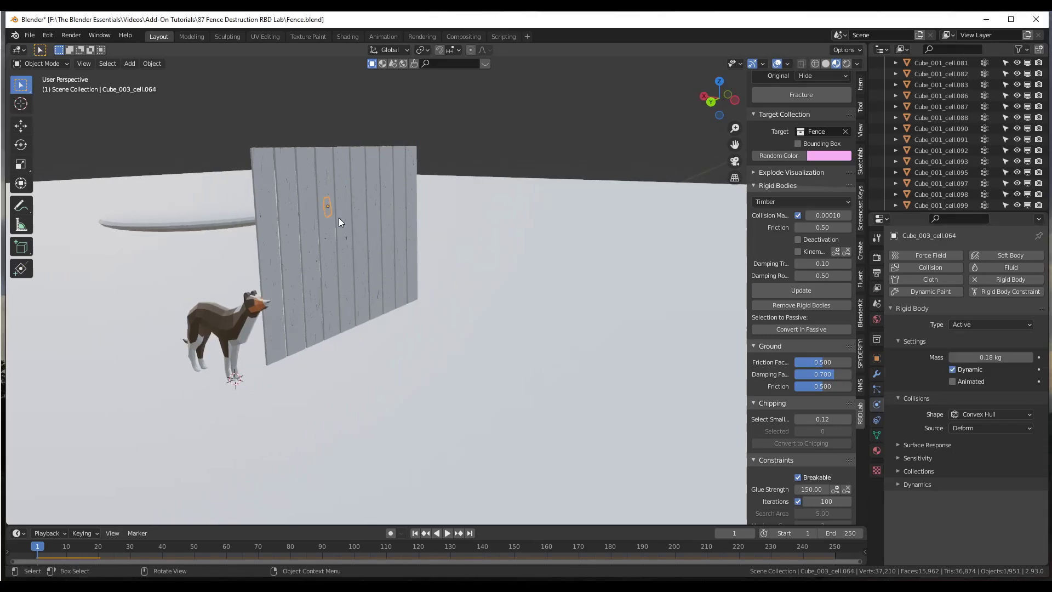
{"action": "scroll", "coordinate": [813, 482], "scroll_direction": "down", "scroll_amount": 5}
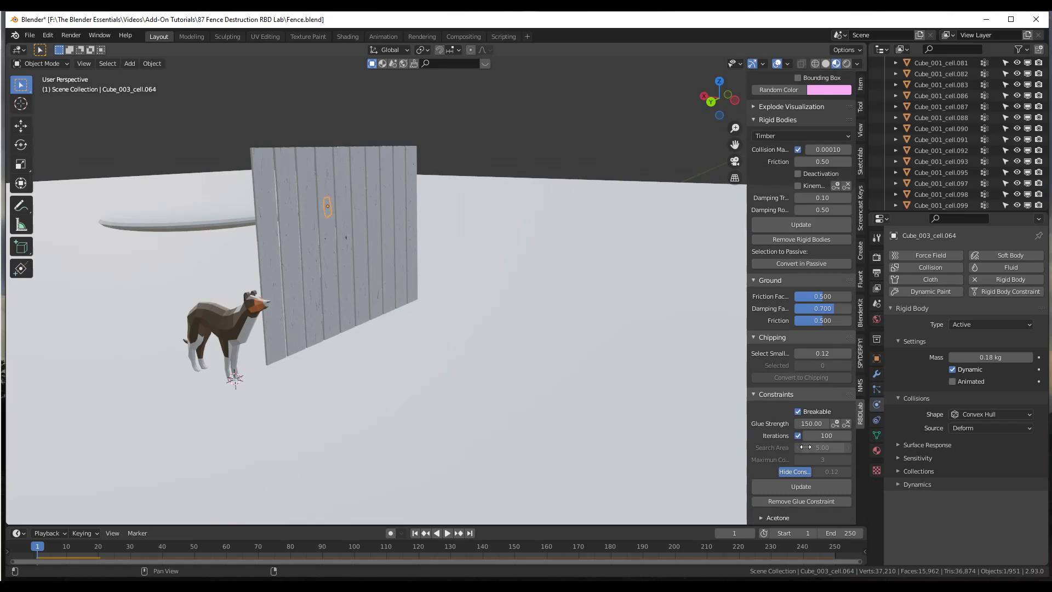
{"action": "middle_click_drag", "start_coordinate": [332, 274], "coordinate": [305, 231]}
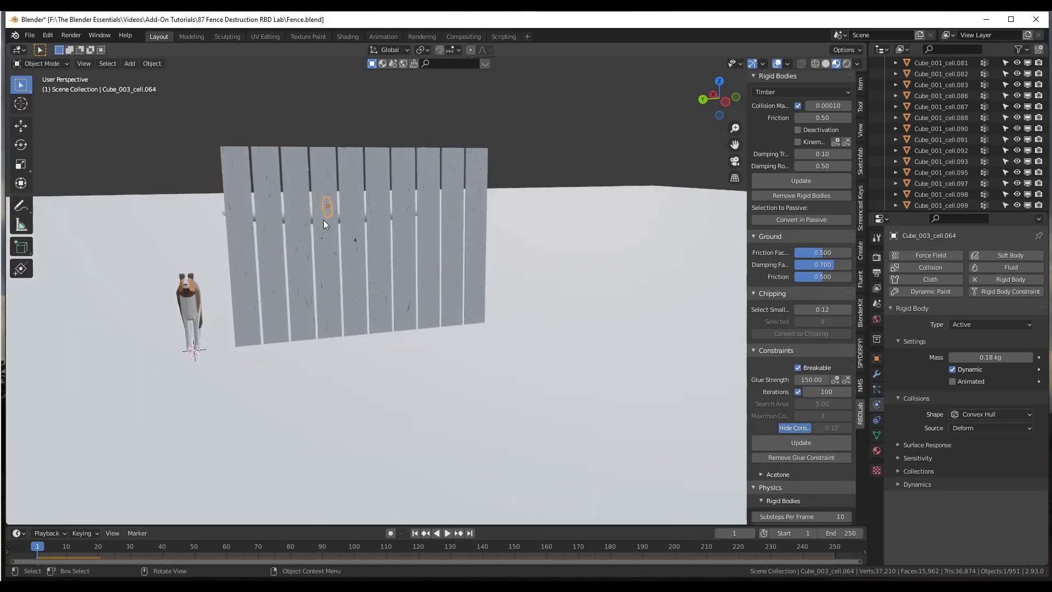
{"action": "key", "text": "shift+g"}
{"action": "left_click", "coordinate": [318, 217]}
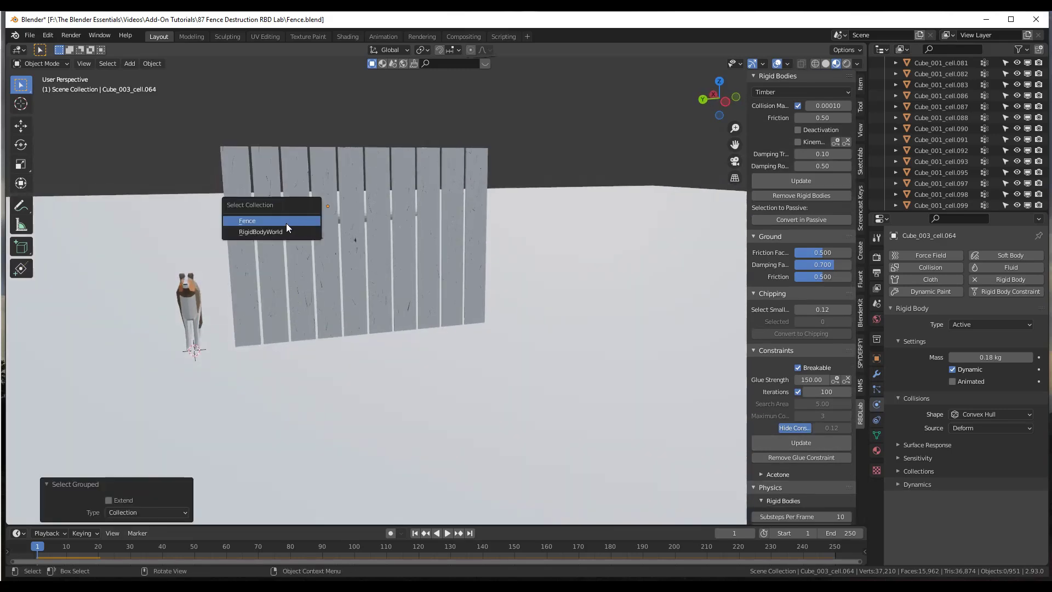
{"action": "left_click", "coordinate": [248, 221]}
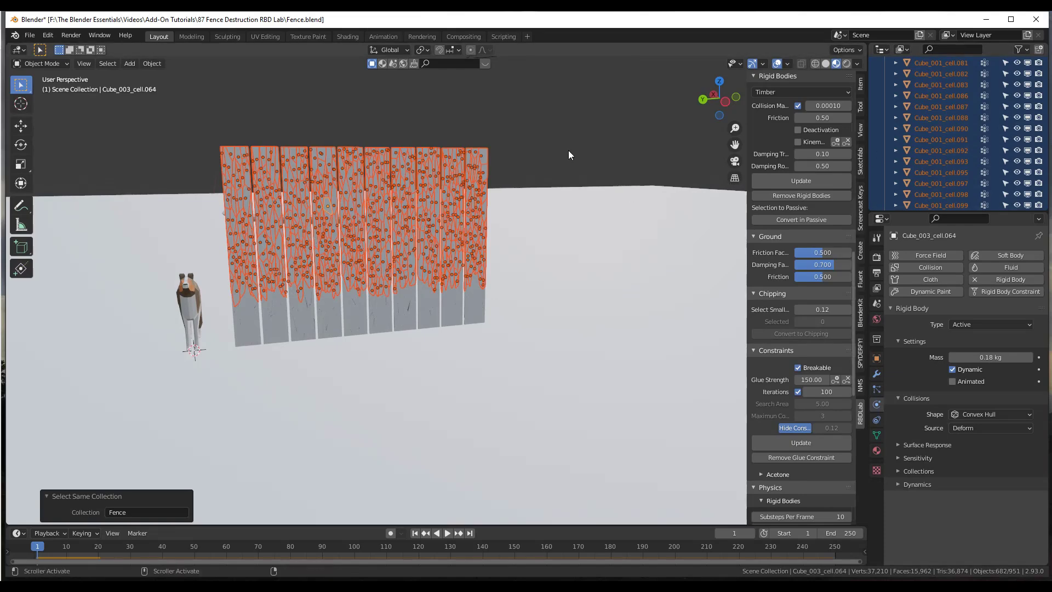
{"action": "middle_click_drag", "start_coordinate": [317, 225], "coordinate": [365, 224]}
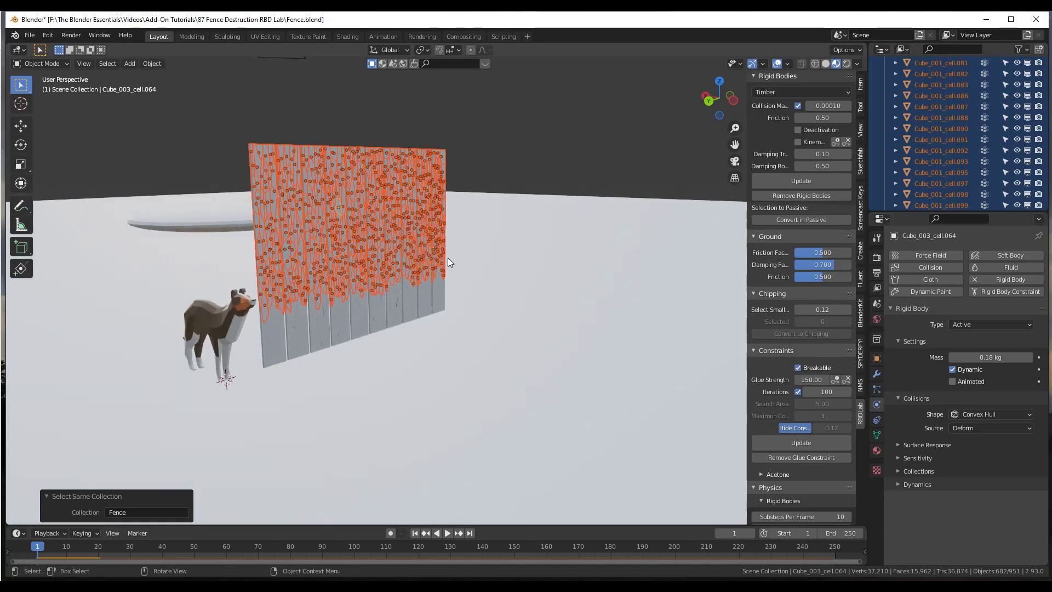
Set the constraints' Glue Strength to 1 and update the glue constraints.
{"action": "left_click", "coordinate": [813, 379]}
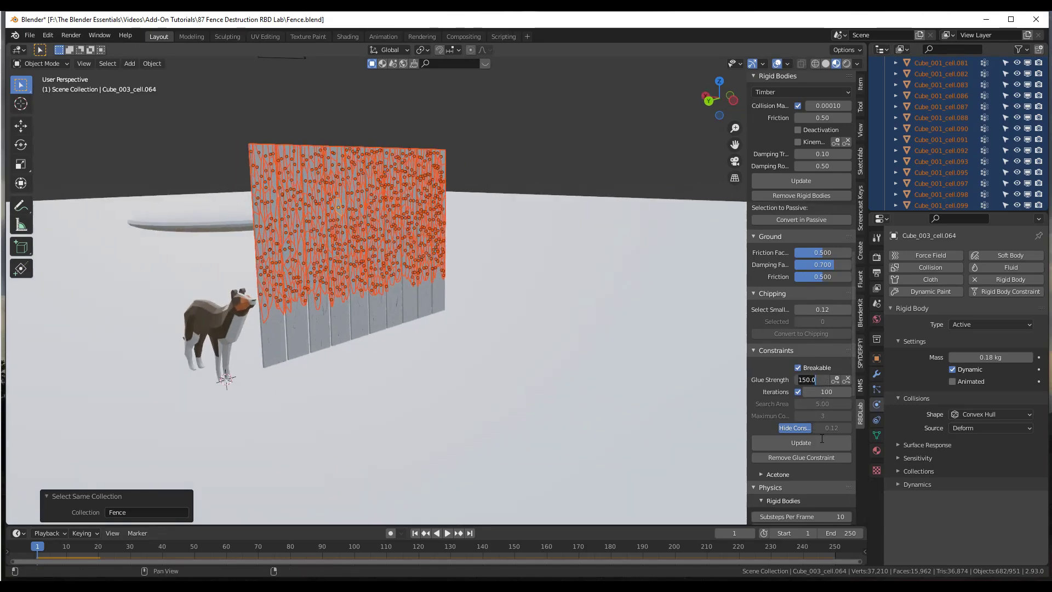
{"action": "key", "text": "BackSpace"}
{"action": "key", "text": "BackSpace"}
{"action": "key", "text": "BackSpace"}
{"action": "key", "text": "BackSpace"}
{"action": "key", "text": "Return"}
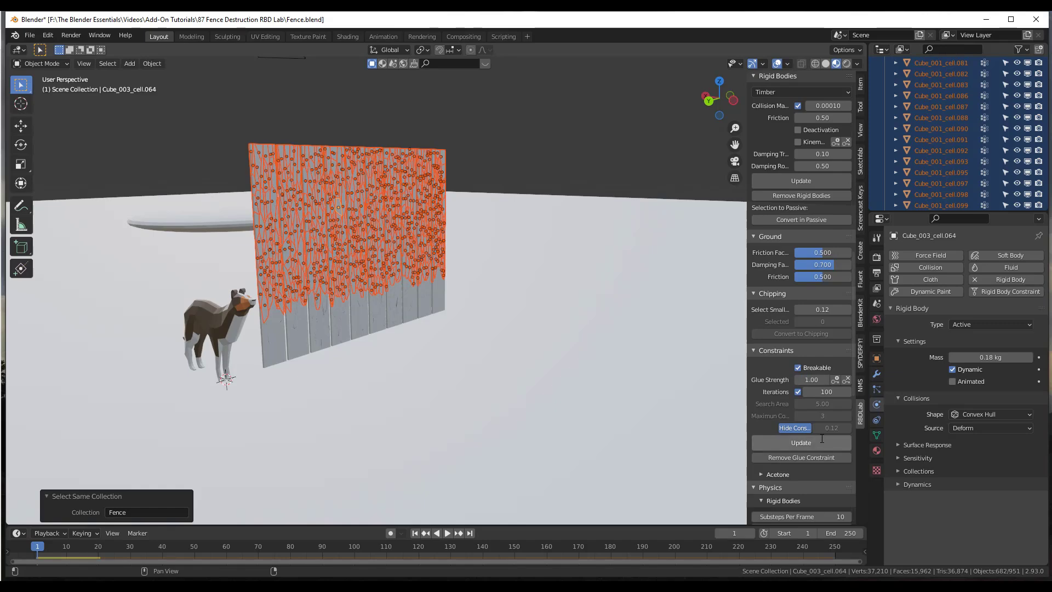
{"action": "left_click", "coordinate": [814, 443]}
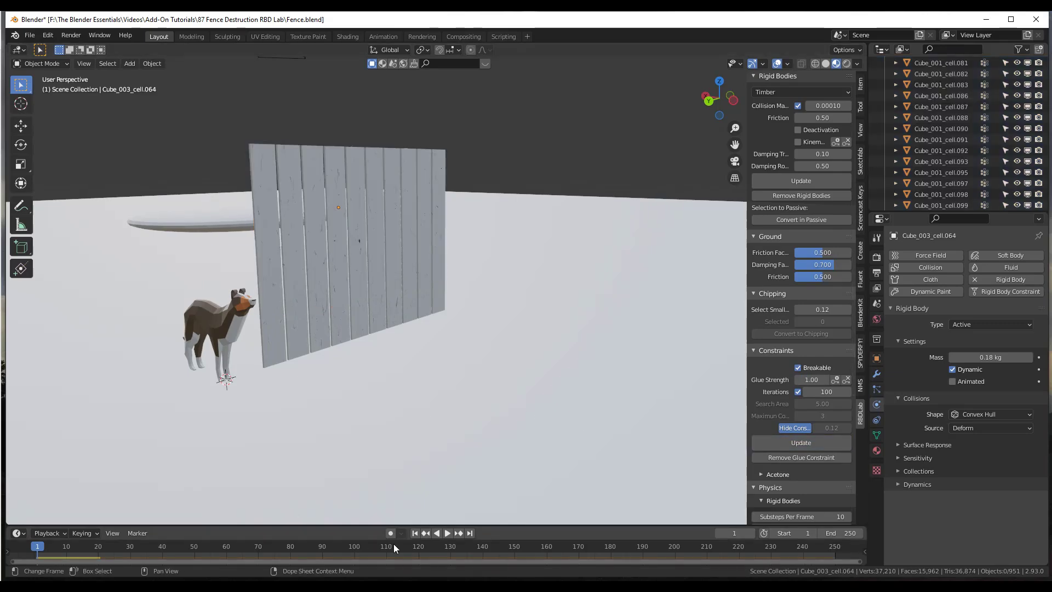
Play the weaker-glue simulation up to frame 27, examine the falling planks and splinters, and return to frame 1.
{"action": "left_click", "coordinate": [447, 533]}
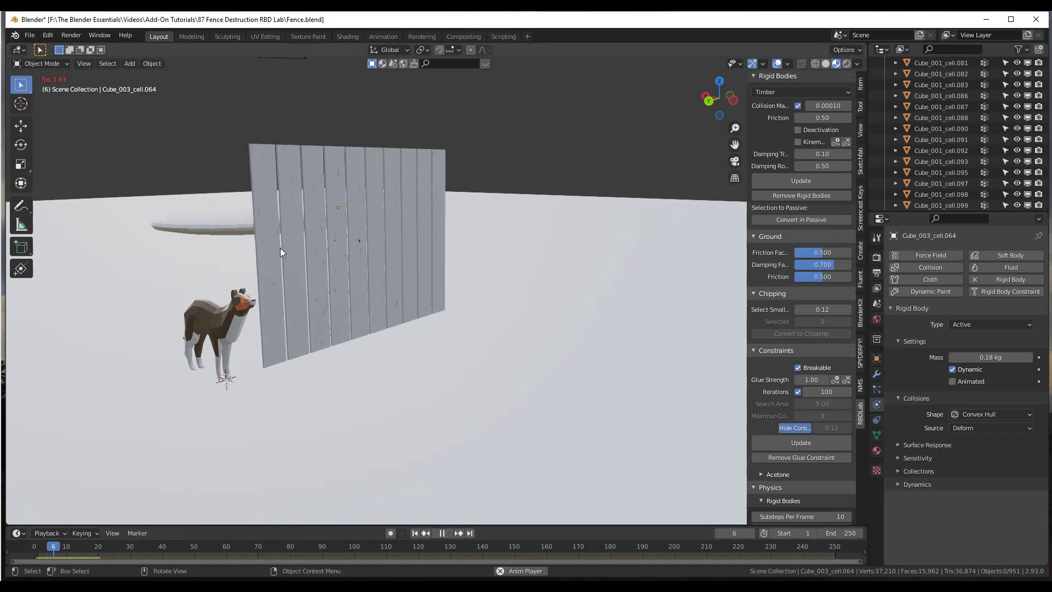
{"action": "middle_click_drag", "start_coordinate": [335, 236], "coordinate": [449, 300]}
{"action": "key", "text": "space"}
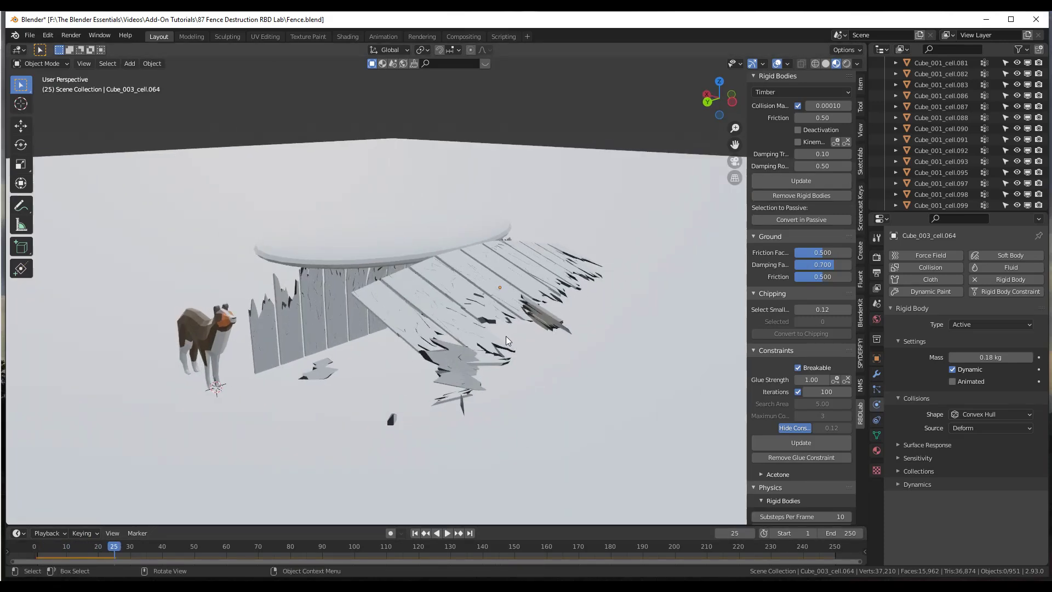
{"action": "left_click", "coordinate": [446, 534]}
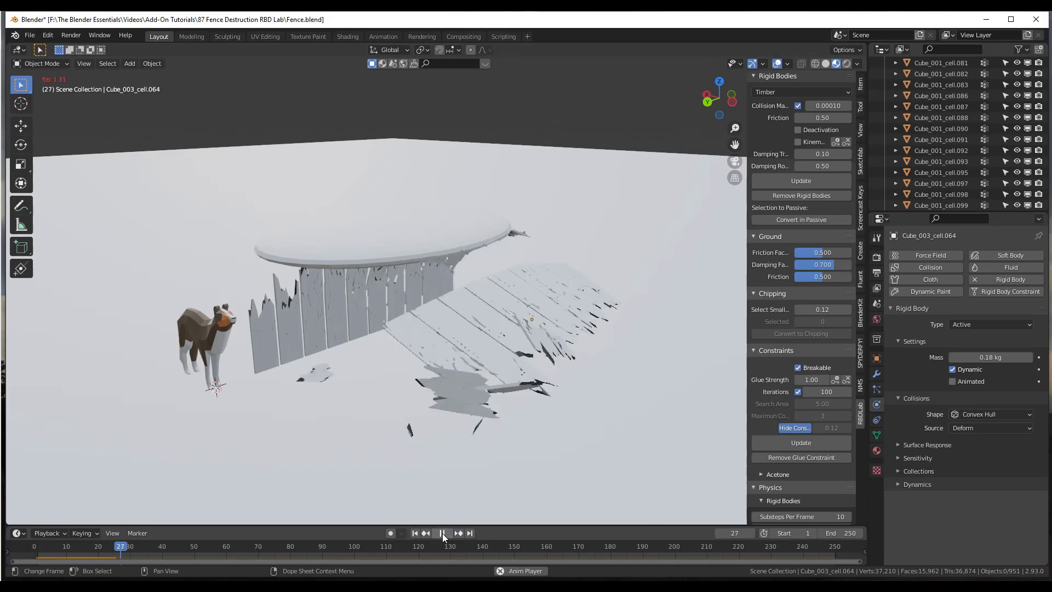
{"action": "left_click", "coordinate": [443, 534]}
{"action": "left_click", "coordinate": [415, 533]}
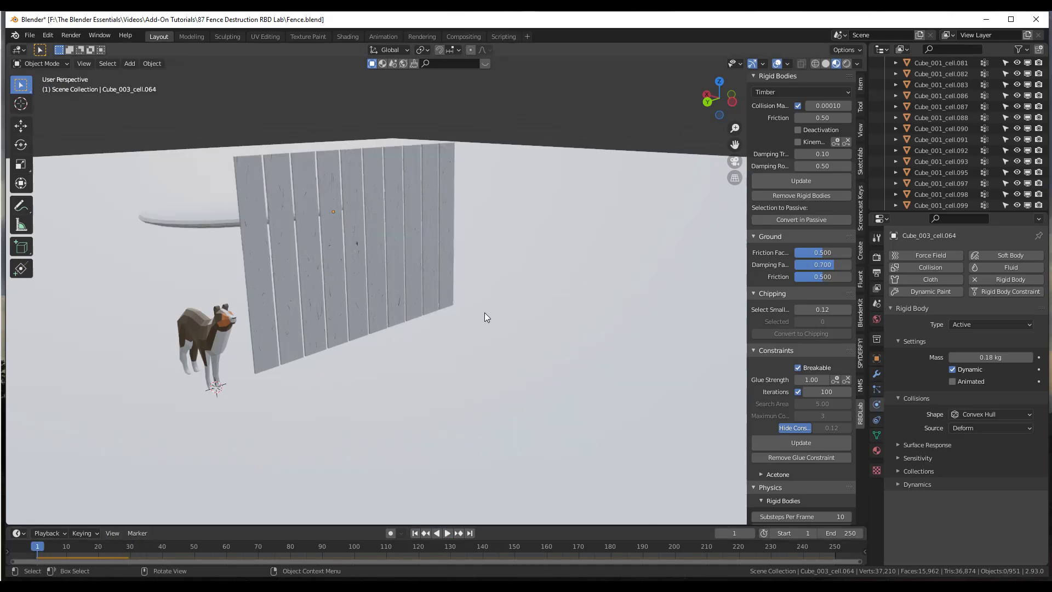
Select the upper fence pieces again through the Fence collection, starting from a piece on the plank nearest the dog.
{"action": "middle_click_drag", "start_coordinate": [353, 219], "coordinate": [360, 216]}
{"action": "left_click", "coordinate": [251, 208]}
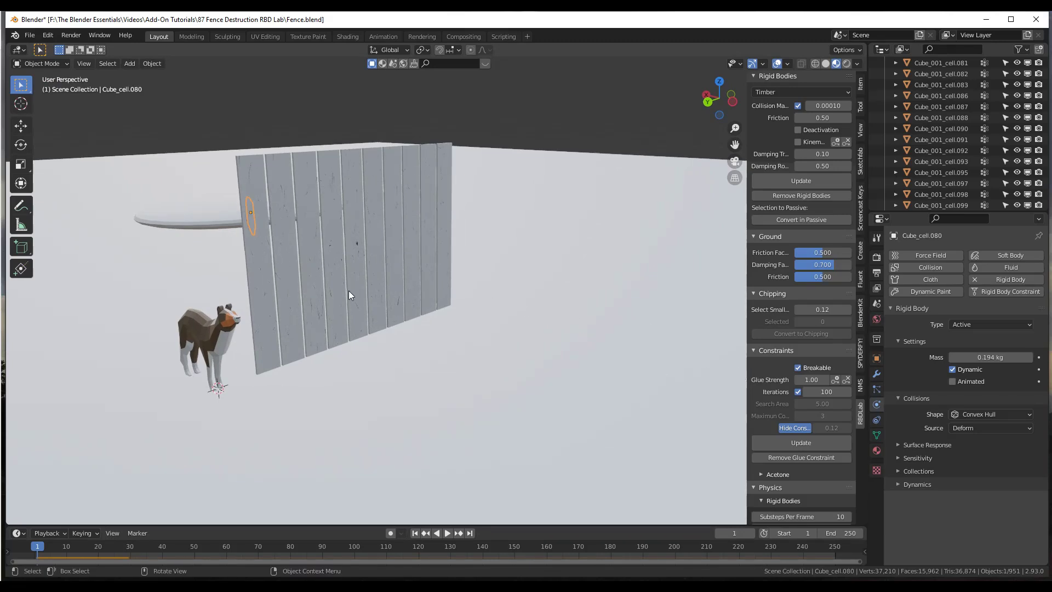
{"action": "scroll", "coordinate": [271, 219], "scroll_direction": "up", "scroll_amount": 4}
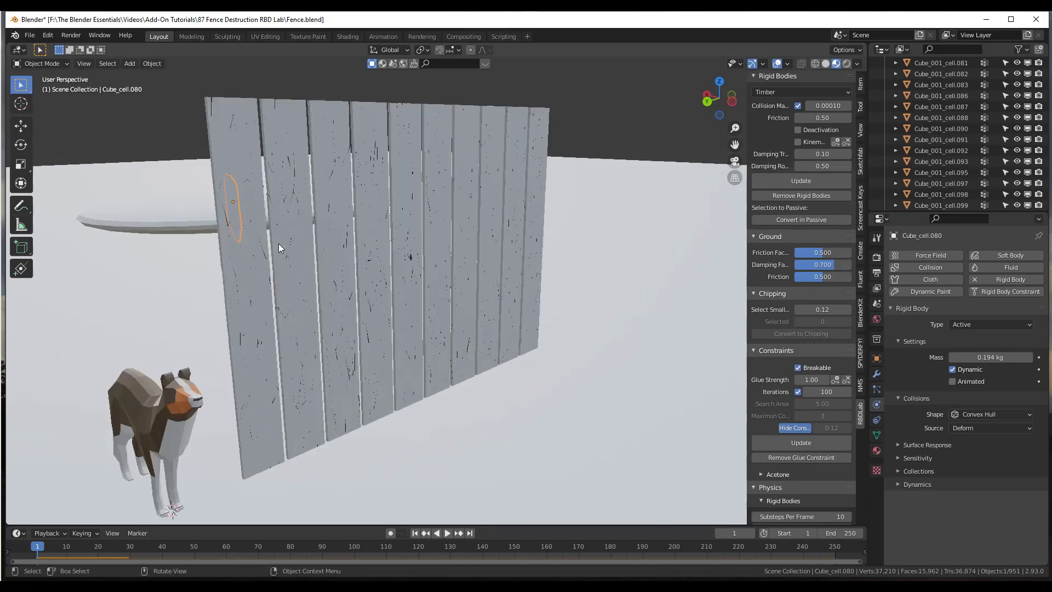
{"action": "scroll", "coordinate": [279, 248], "scroll_direction": "up", "scroll_amount": 2}
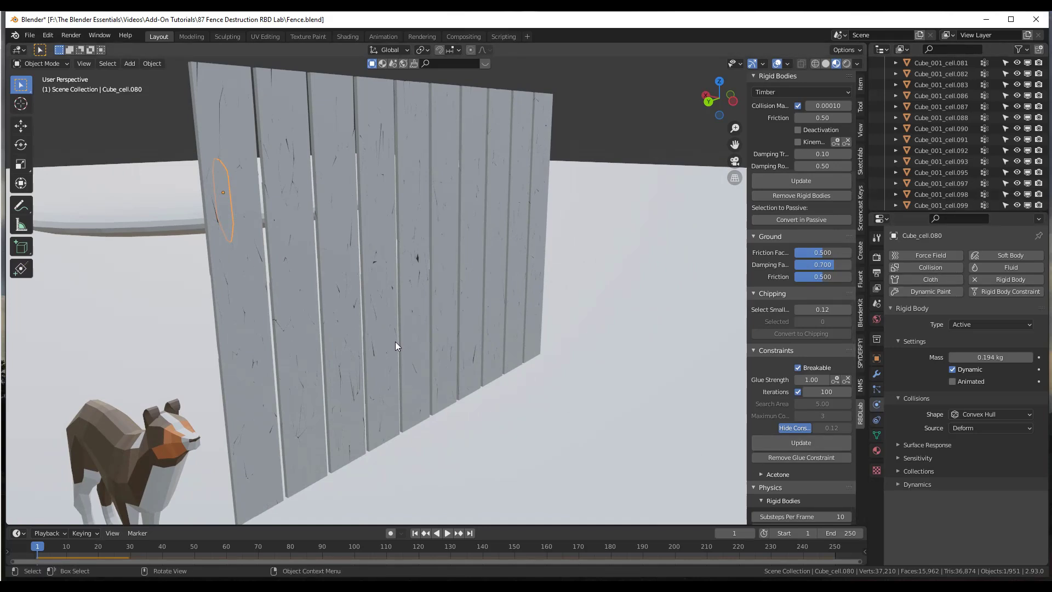
{"action": "key", "text": "shift+g"}
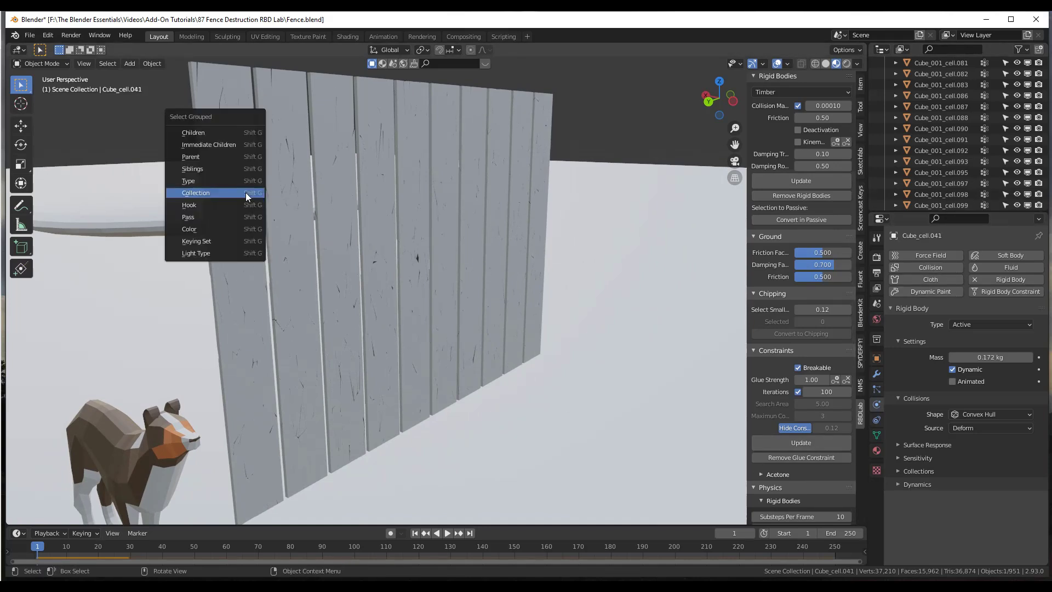
{"action": "left_click", "coordinate": [245, 193]}
{"action": "left_click", "coordinate": [236, 193]}
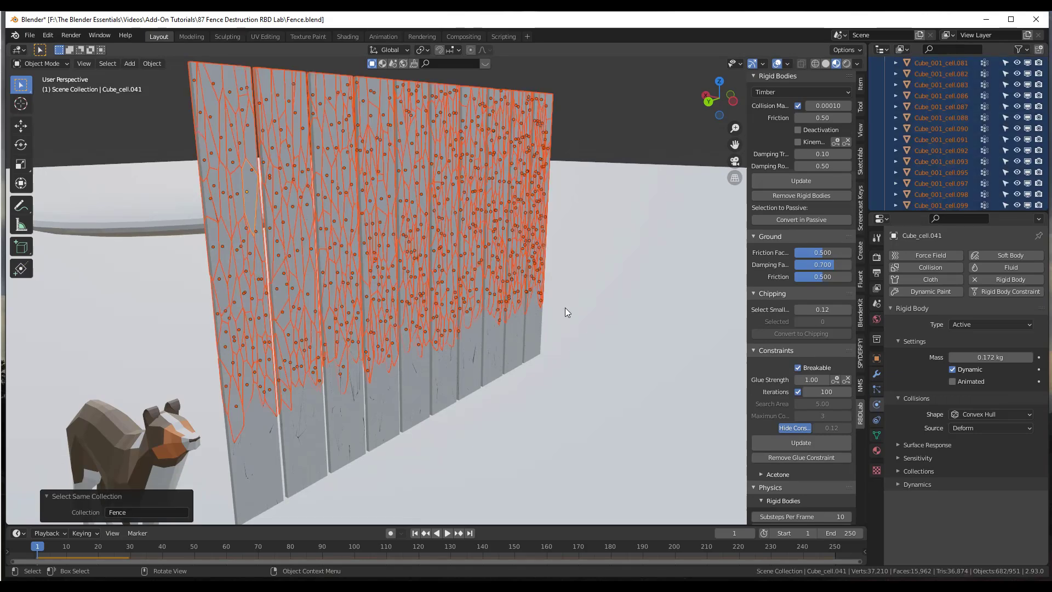
Stop the simulation at frame 15 and give Outer_mat a dark brown base colour with hue 0.039 and saturation 1.
{"action": "left_click", "coordinate": [877, 450]}
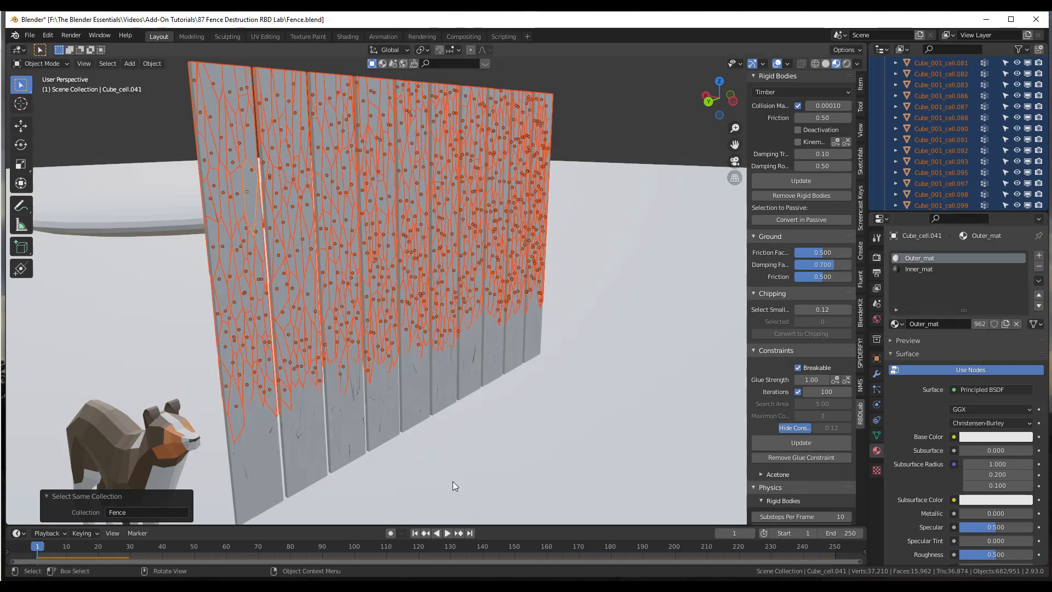
{"action": "key", "text": "space"}
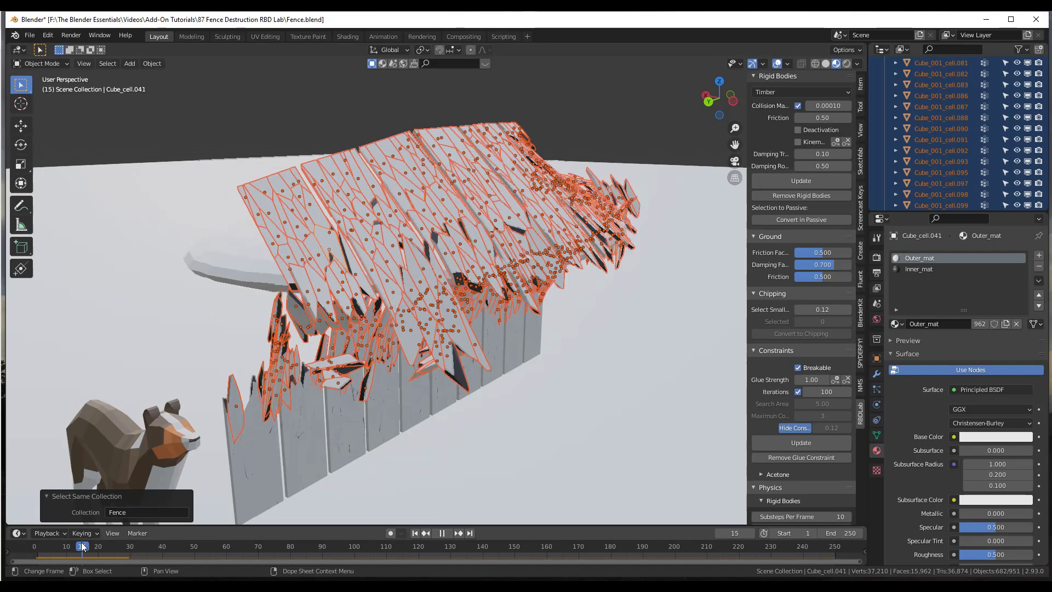
{"action": "key", "text": "space"}
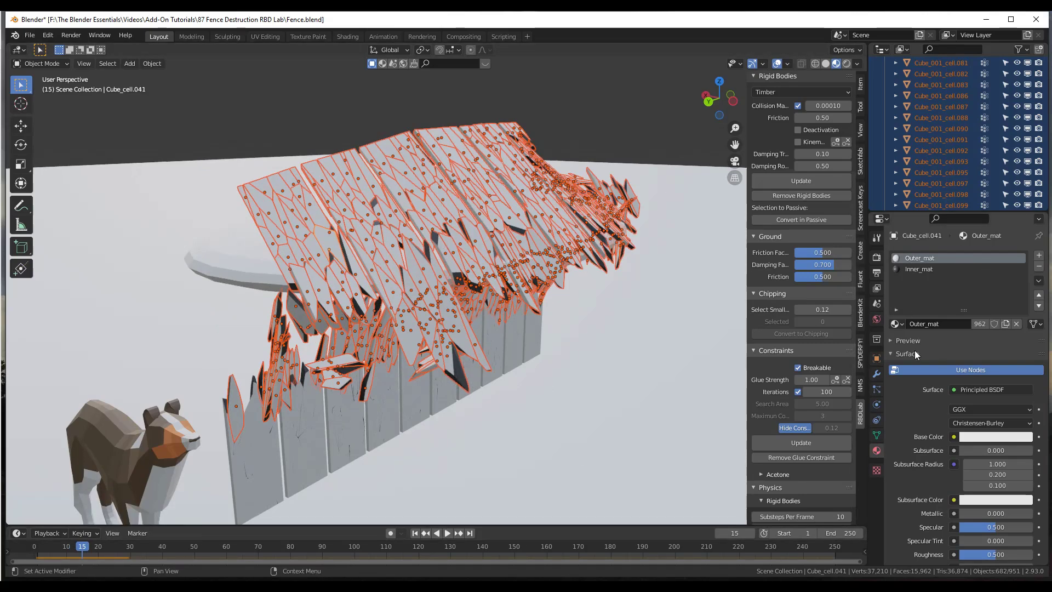
{"action": "left_click", "coordinate": [985, 437]}
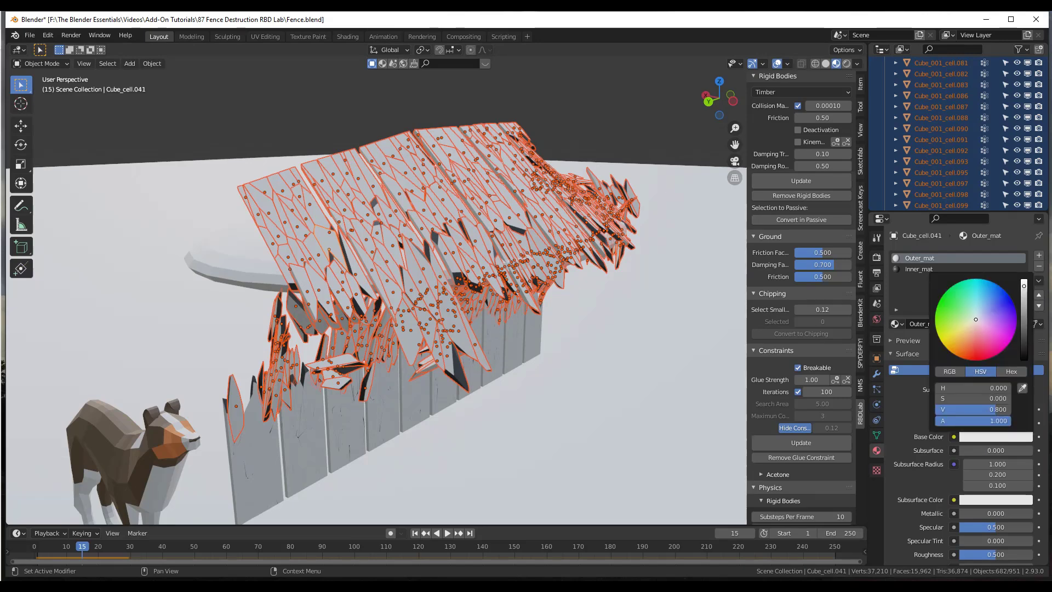
{"action": "left_click_drag", "start_coordinate": [977, 319], "coordinate": [954, 354]}
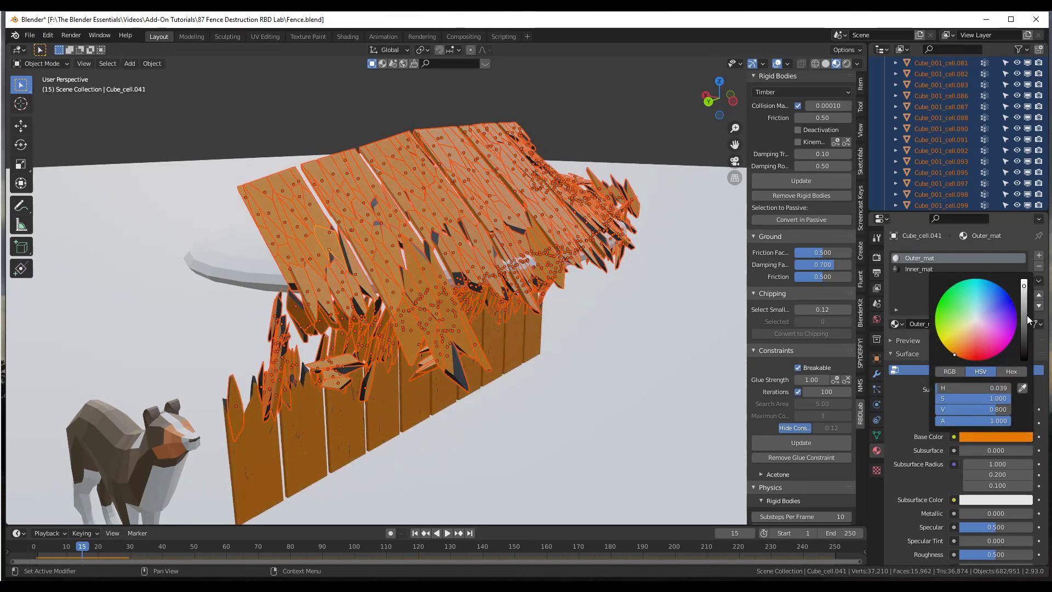
{"action": "left_click_drag", "start_coordinate": [1029, 321], "coordinate": [1010, 331]}
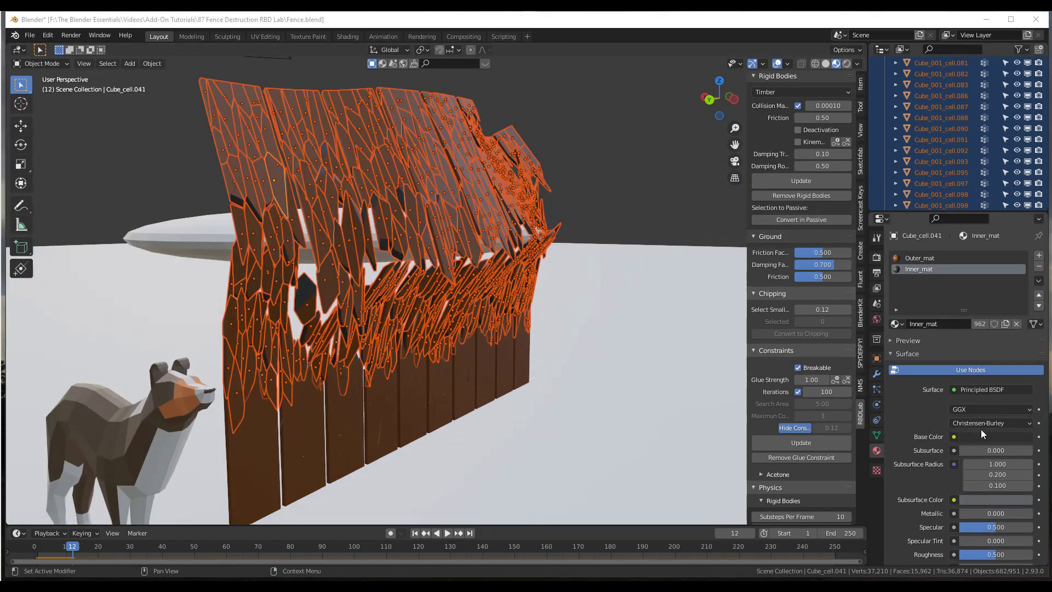
Give Inner_mat a bright golden-yellow base colour and inspect it on the broken edges of the fence.
{"action": "left_click", "coordinate": [989, 437]}
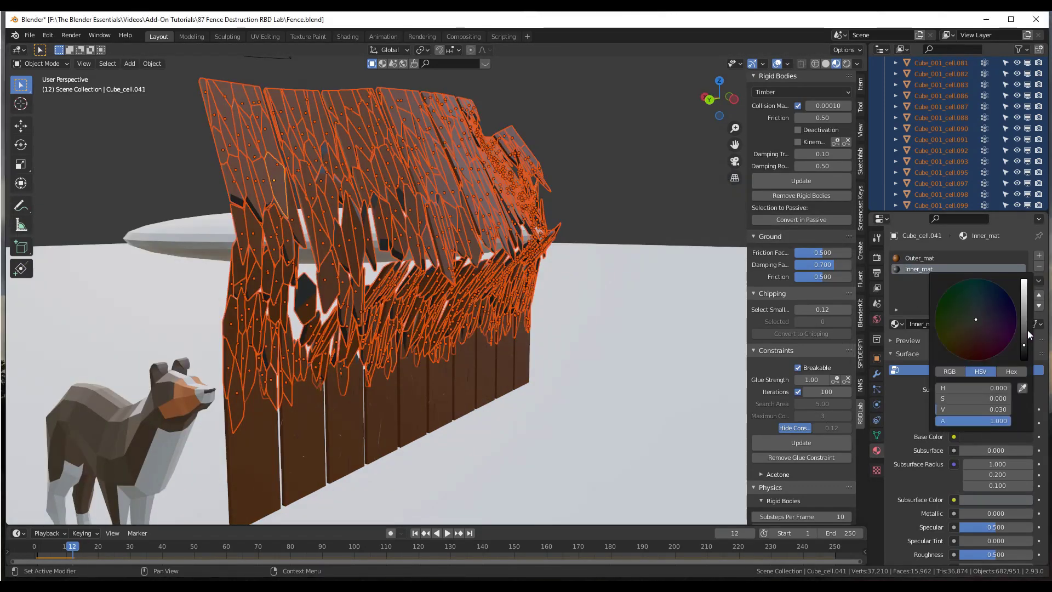
{"action": "left_click_drag", "start_coordinate": [1029, 335], "coordinate": [1024, 289]}
{"action": "left_click_drag", "start_coordinate": [972, 324], "coordinate": [968, 327]}
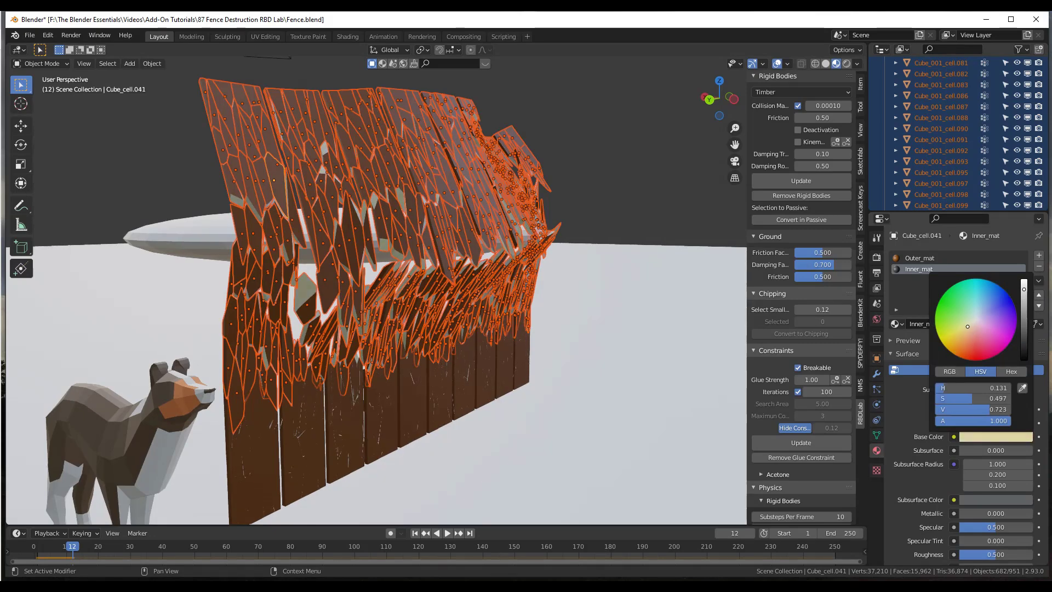
{"action": "mouse_move", "coordinate": [1004, 388]}
{"action": "left_mouse_down"}
{"action": "mouse_move", "coordinate": [995, 388]}
{"action": "mouse_move", "coordinate": [1003, 410]}
{"action": "left_mouse_up"}
{"action": "middle_click_drag", "start_coordinate": [504, 260], "coordinate": [564, 259]}
{"action": "scroll", "coordinate": [518, 275], "scroll_direction": "down", "scroll_amount": 4}
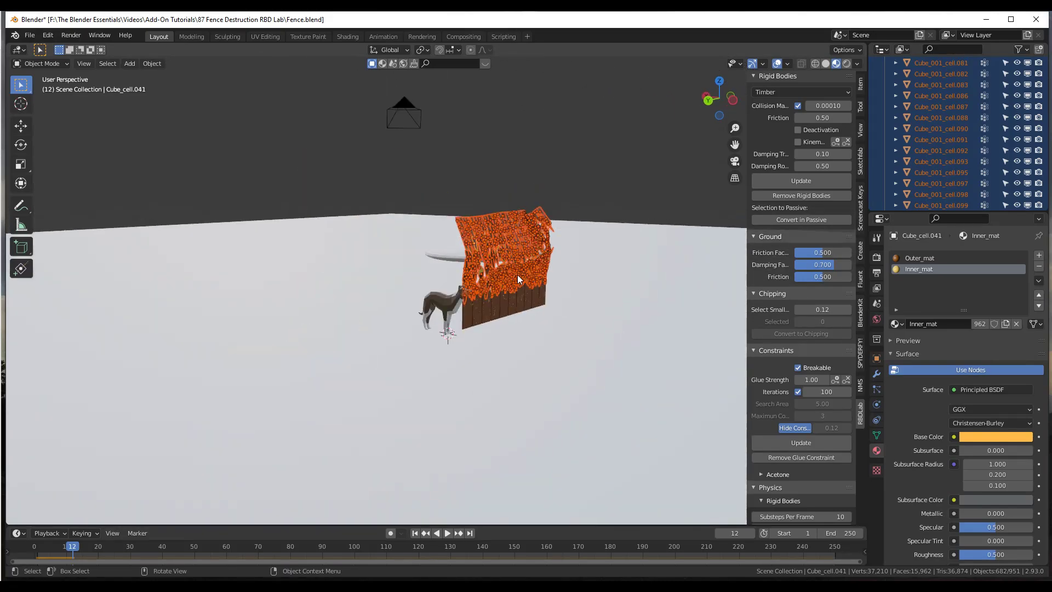
{"action": "scroll", "coordinate": [518, 275], "scroll_direction": "up", "scroll_amount": 10}
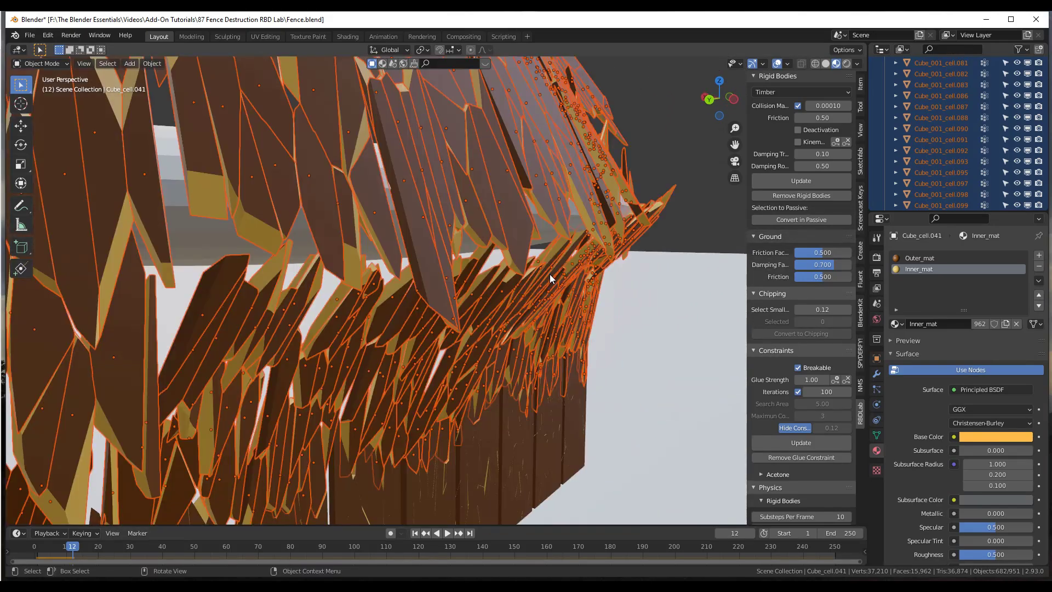
{"action": "scroll", "coordinate": [551, 280], "scroll_direction": "down", "scroll_amount": 8}
{"action": "scroll", "coordinate": [508, 246], "scroll_direction": "down", "scroll_amount": 2}
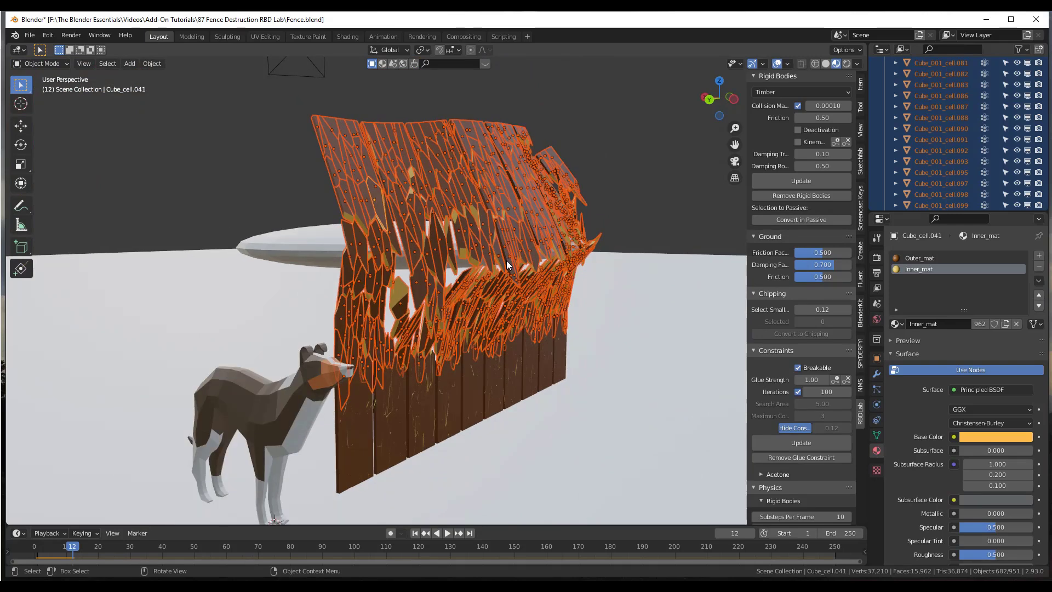
{"action": "scroll", "coordinate": [508, 265], "scroll_direction": "down", "scroll_amount": 1}
Return the fence simulation to frame 1.
{"action": "key", "text": "space"}
{"action": "left_click", "coordinate": [70, 546]}
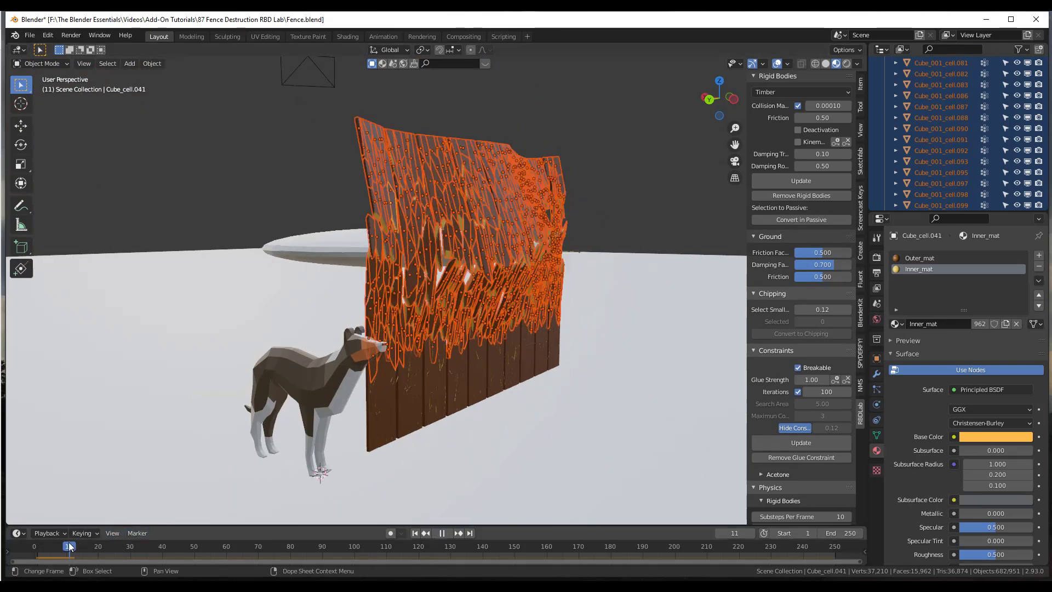
{"action": "left_click_drag", "start_coordinate": [70, 546], "coordinate": [38, 555]}
Examine RBDLab's Debris, Dust and Smoke particle settings, including the Emit From options.
{"action": "scroll", "coordinate": [779, 416], "scroll_direction": "down", "scroll_amount": 13}
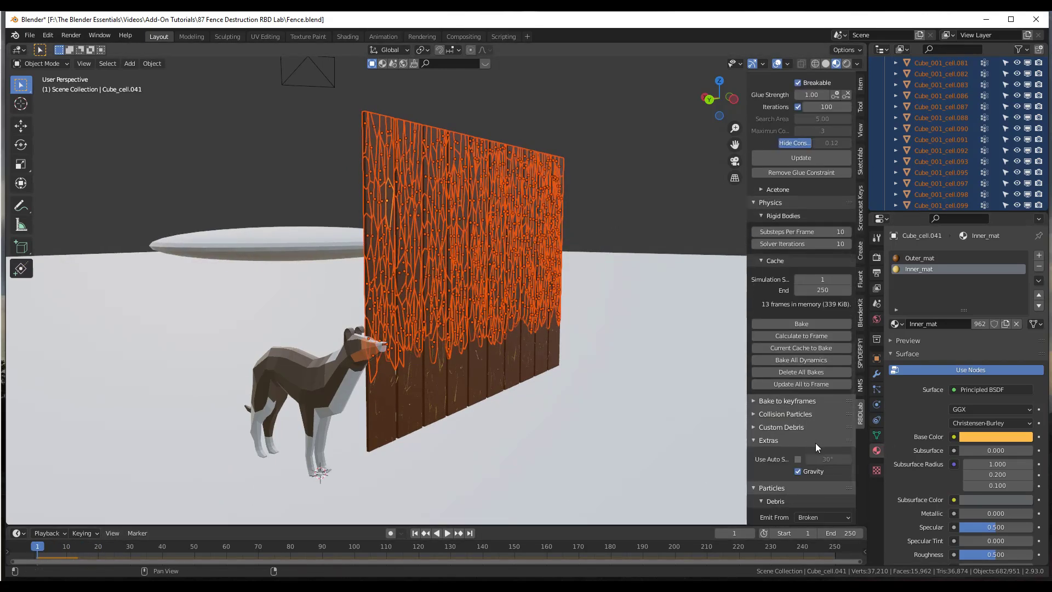
{"action": "scroll", "coordinate": [817, 445], "scroll_direction": "down", "scroll_amount": 5}
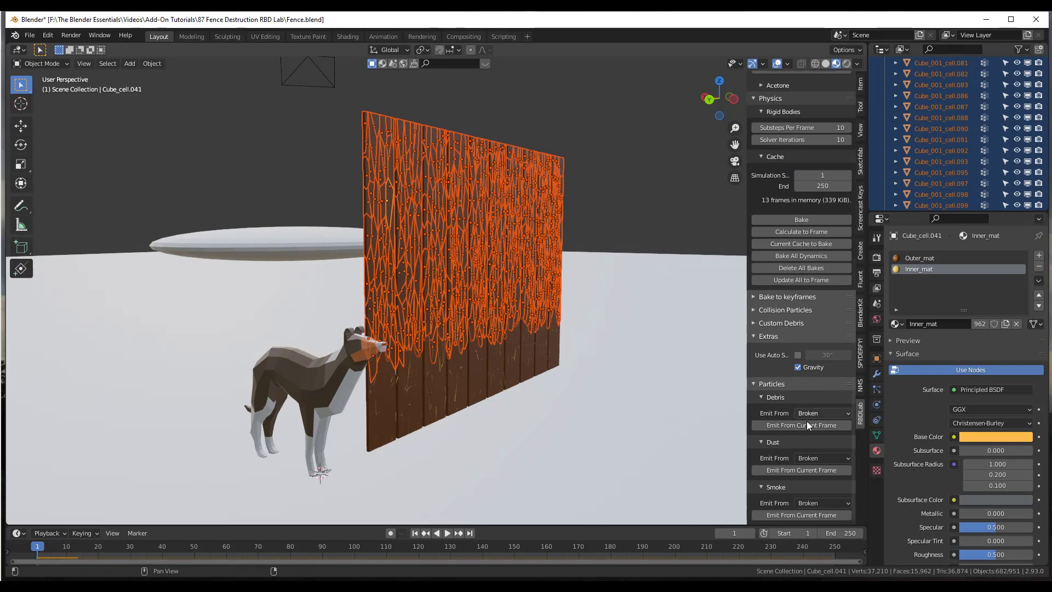
{"action": "left_click", "coordinate": [756, 383]}
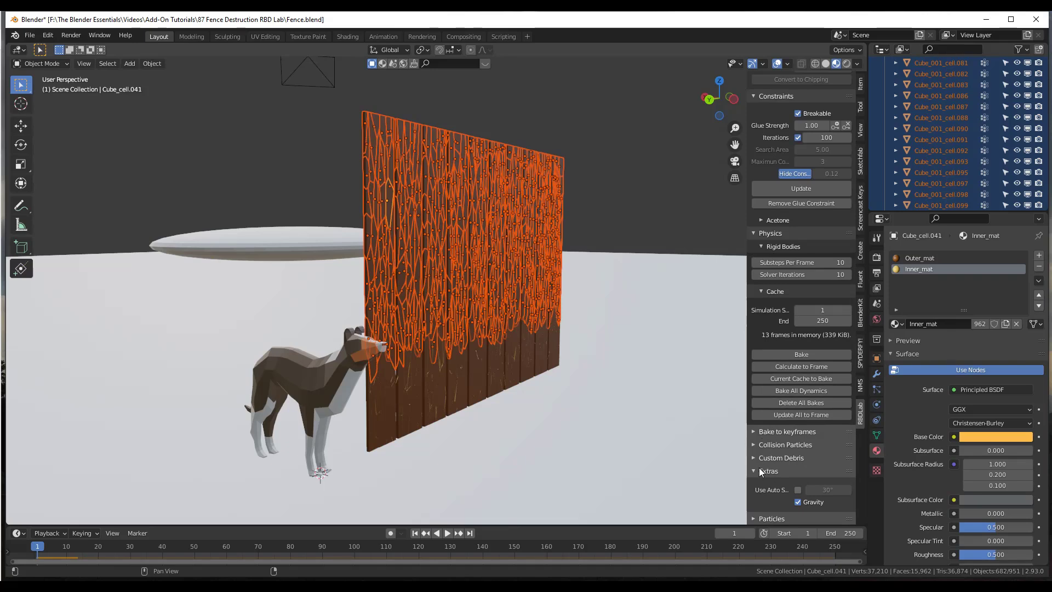
{"action": "left_click", "coordinate": [755, 518]}
{"action": "scroll", "coordinate": [795, 395], "scroll_direction": "down", "scroll_amount": 6}
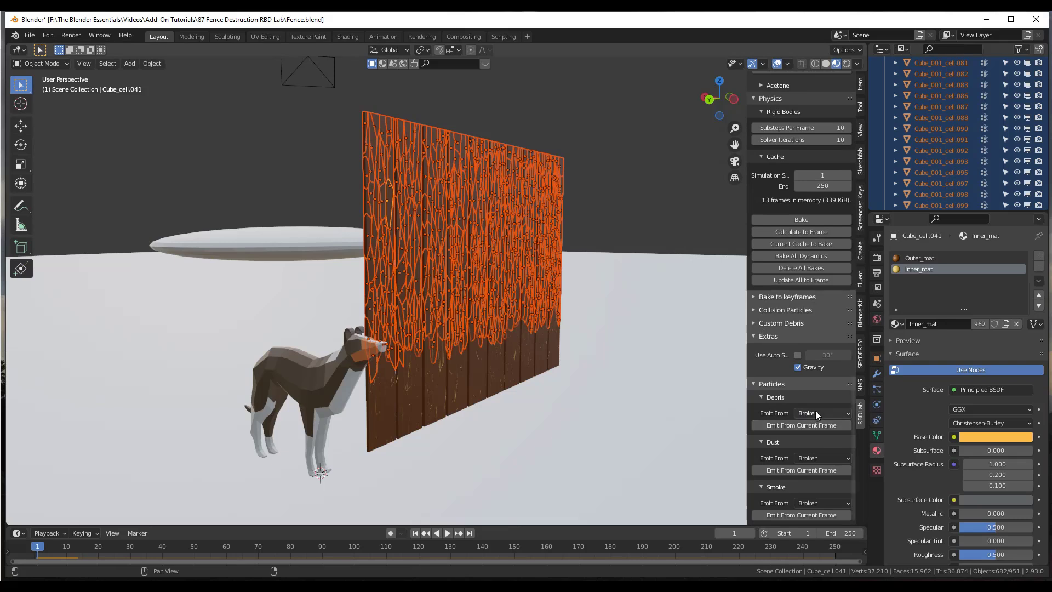
{"action": "left_click", "coordinate": [817, 412]}
{"action": "left_click", "coordinate": [817, 413]}
{"action": "left_click", "coordinate": [814, 458]}
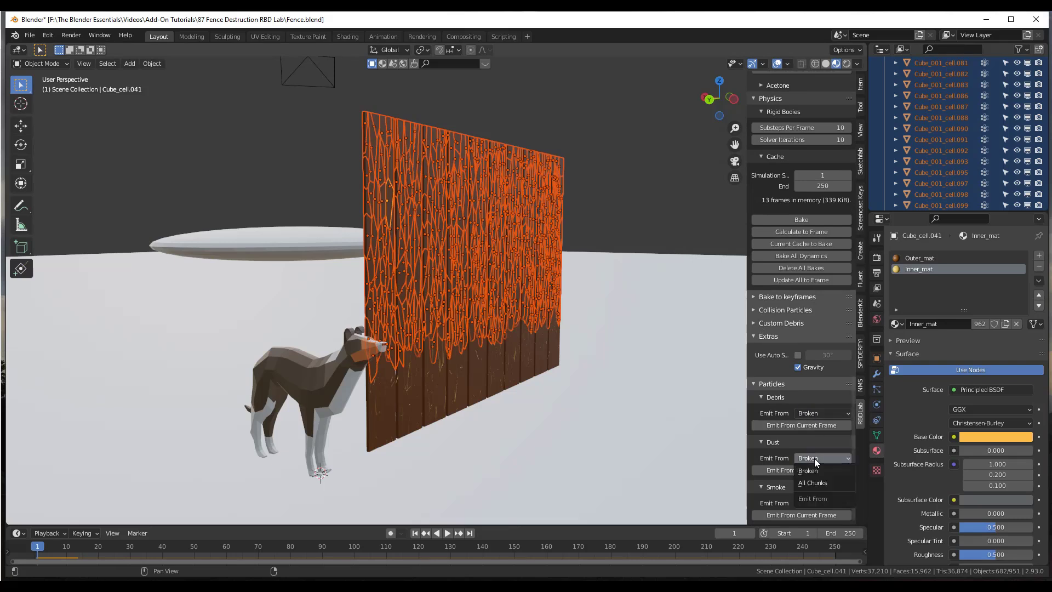
{"action": "left_click", "coordinate": [815, 459]}
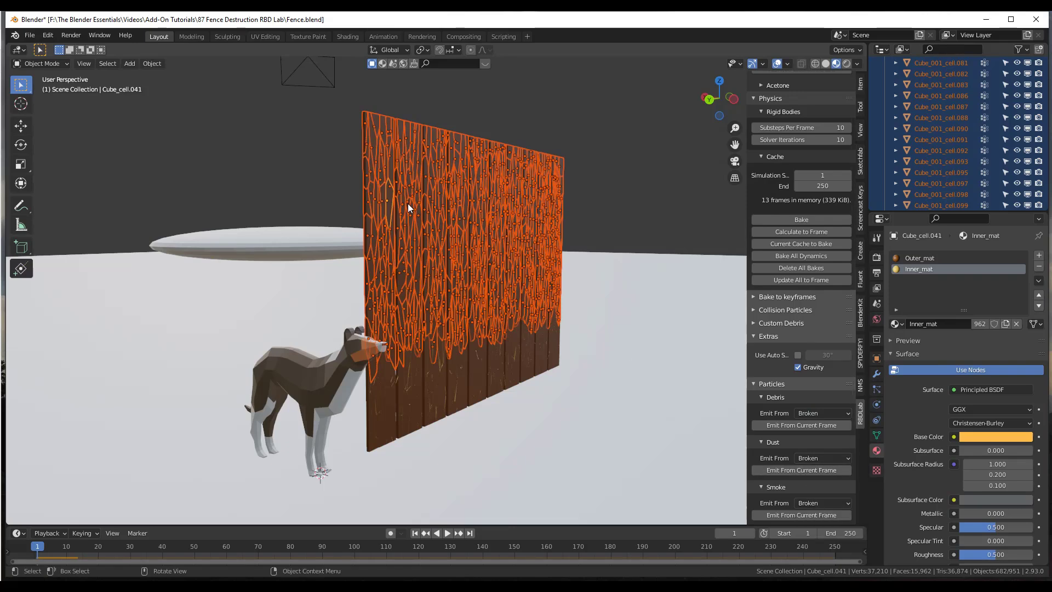
Advance the simulation to frame 11, where the planks break, and view the fence from its front.
{"action": "scroll", "coordinate": [479, 255], "scroll_direction": "up", "scroll_amount": 1}
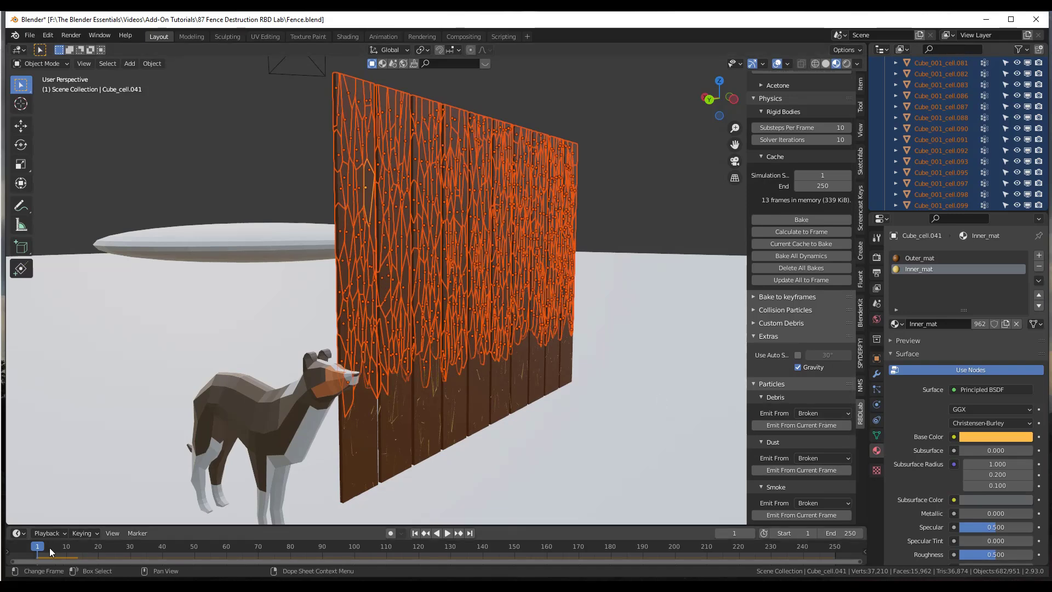
{"action": "key", "text": "space"}
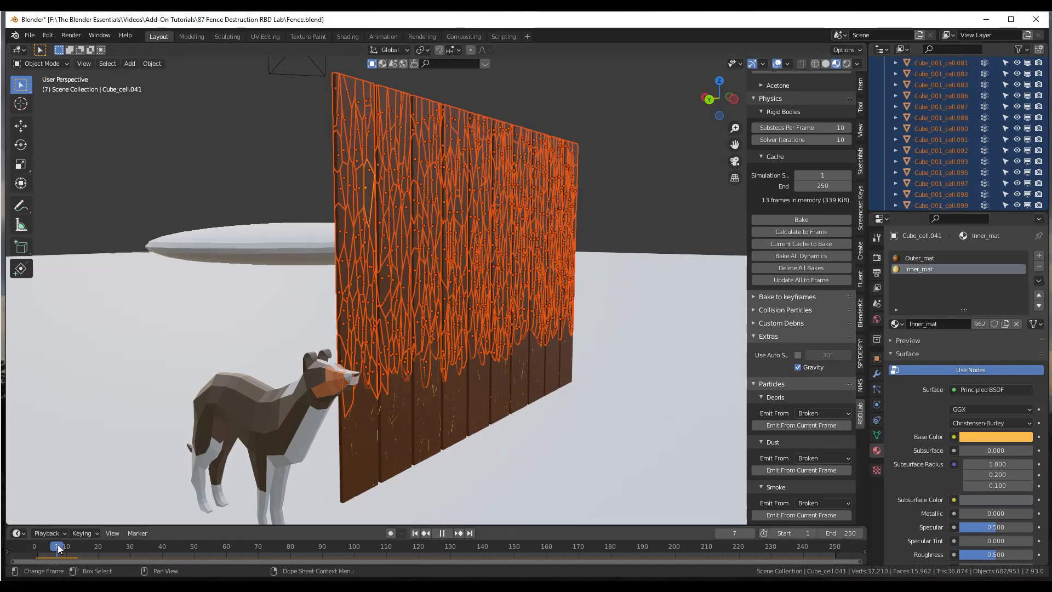
{"action": "key", "text": "space"}
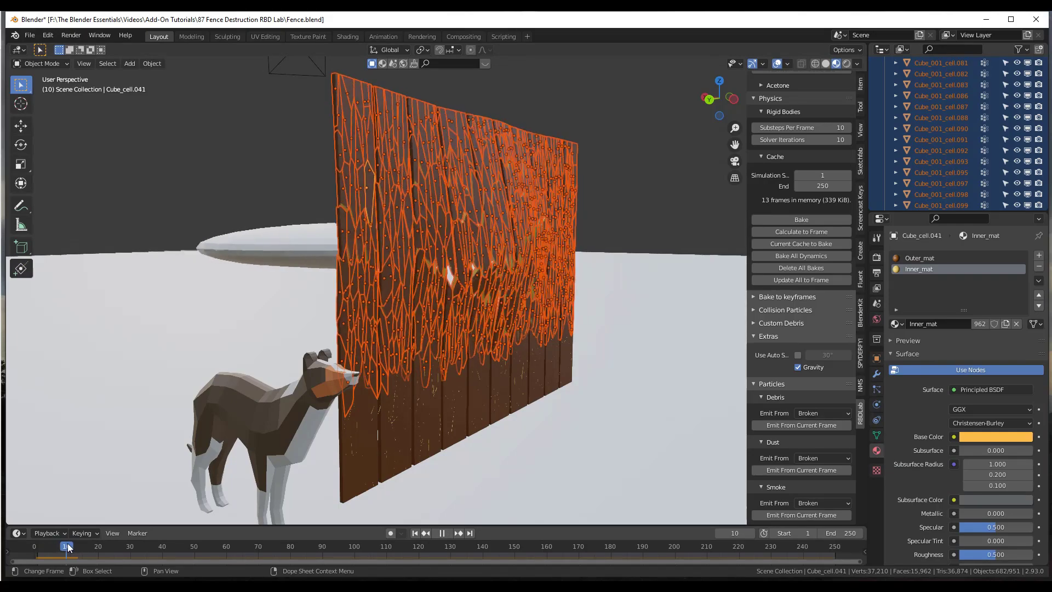
{"action": "middle_click_drag", "start_coordinate": [285, 329], "coordinate": [271, 309]}
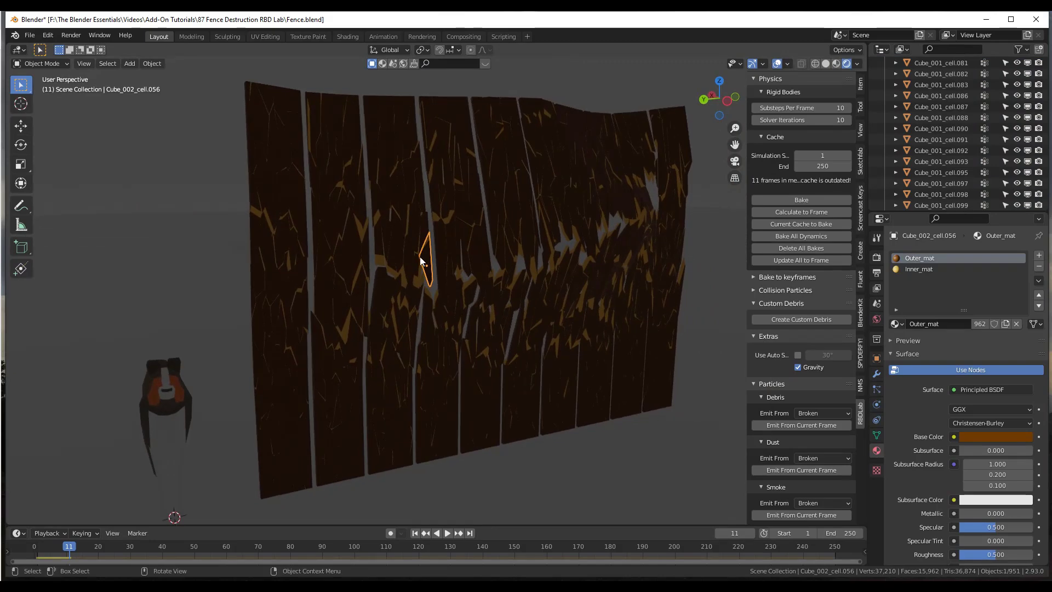
Switch the viewport to Material Preview and select all upper fence pieces through the Fence collection, starting from a splinter in the middle.
{"action": "left_click", "coordinate": [427, 261]}
{"action": "left_click", "coordinate": [837, 63]}
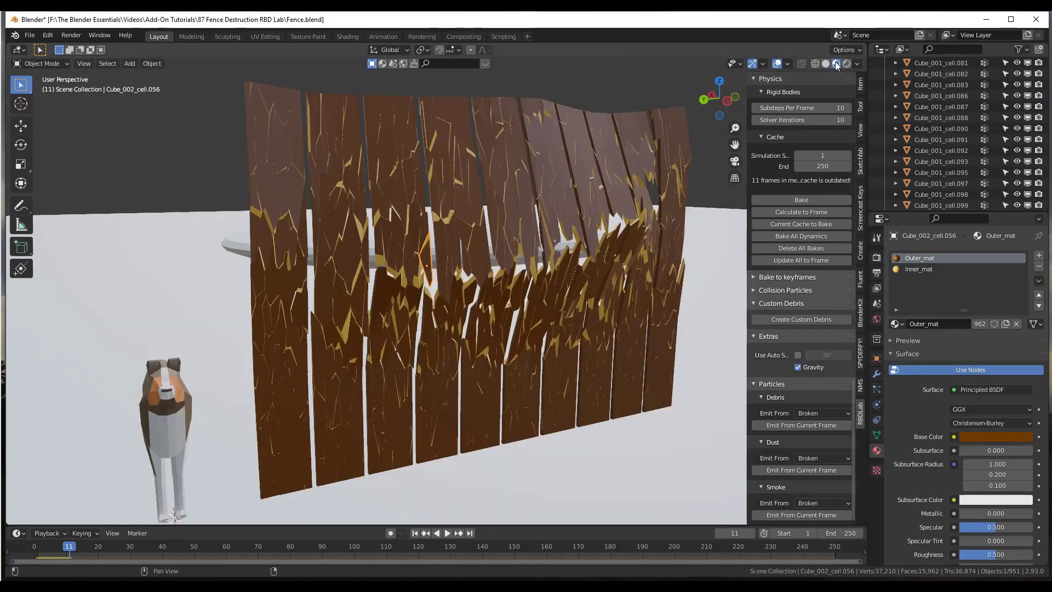
{"action": "key", "text": "shift+g"}
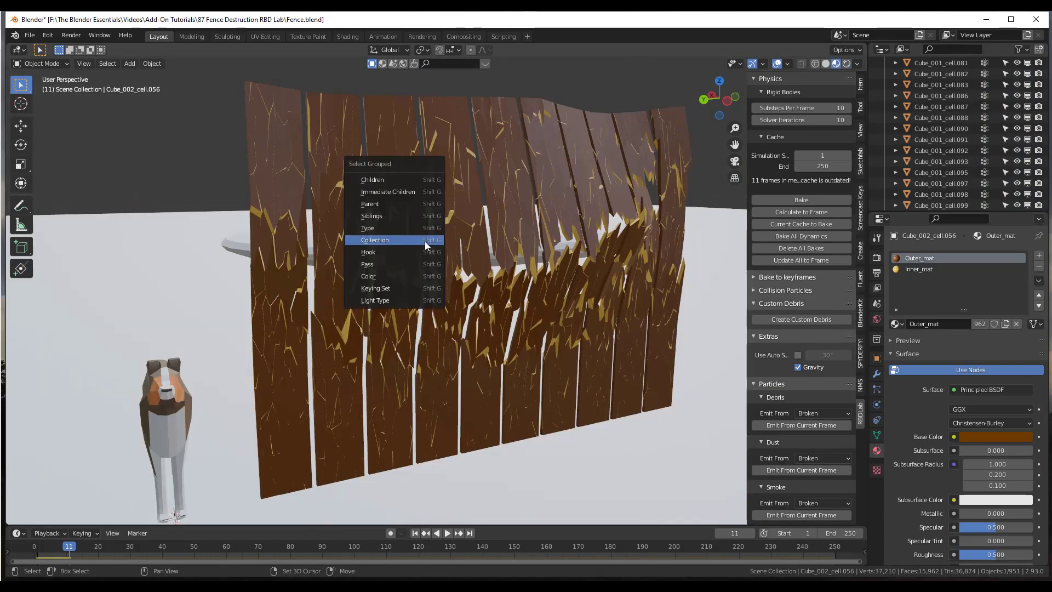
{"action": "left_click", "coordinate": [386, 239]}
{"action": "left_click", "coordinate": [341, 239]}
{"action": "middle_click_drag", "start_coordinate": [394, 238], "coordinate": [420, 237]}
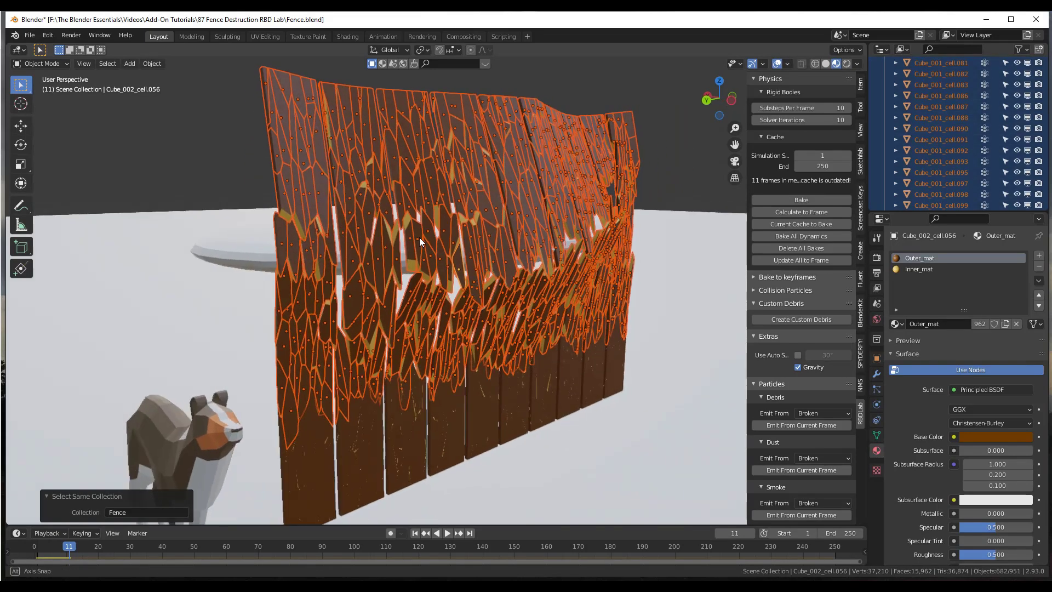
{"action": "scroll", "coordinate": [538, 253], "scroll_direction": "up", "scroll_amount": 2}
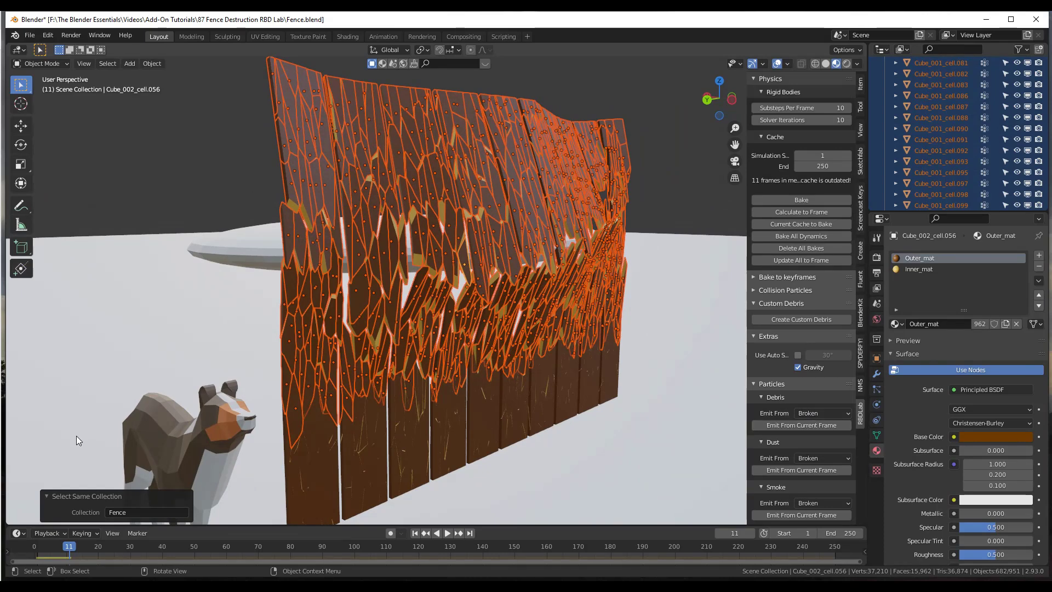
Scrub the timeline between frames 9 and 13 to look for the moment the planks break.
{"action": "left_click", "coordinate": [66, 552]}
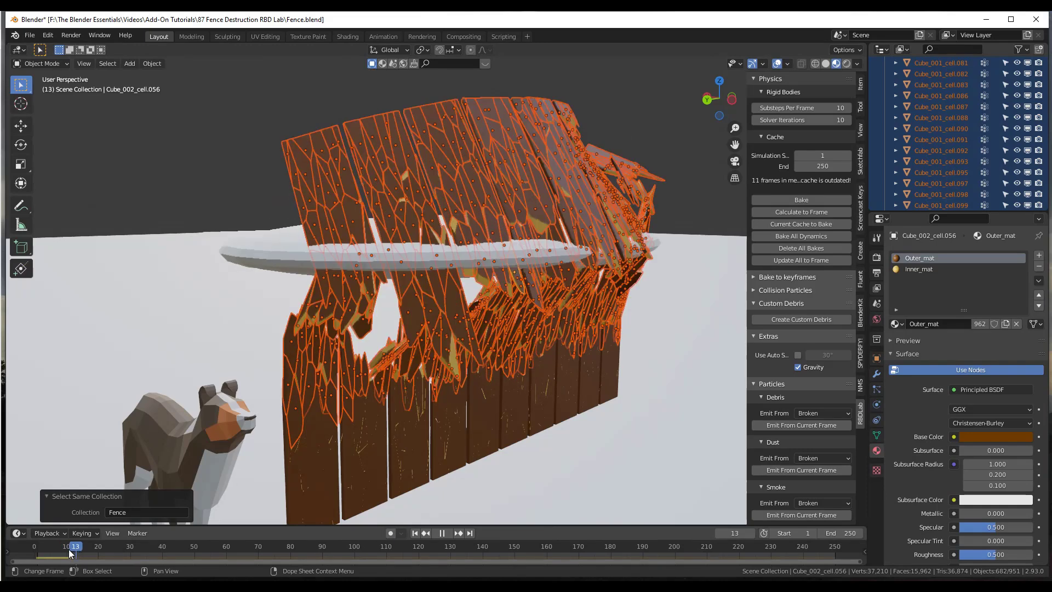
{"action": "left_click_drag", "start_coordinate": [68, 550], "coordinate": [64, 550]}
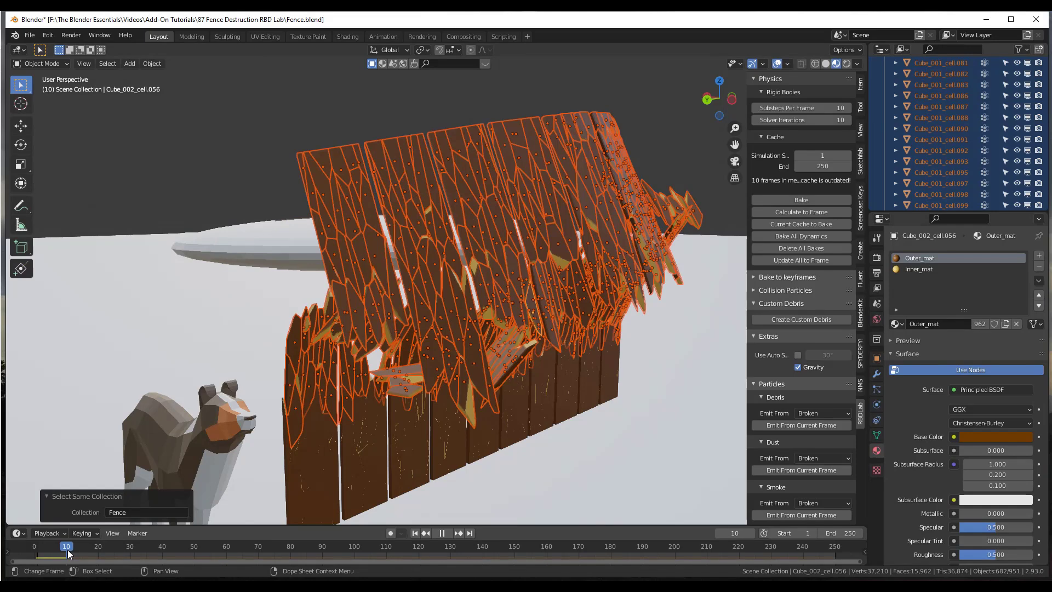
{"action": "left_click_drag", "start_coordinate": [65, 551], "coordinate": [64, 552]}
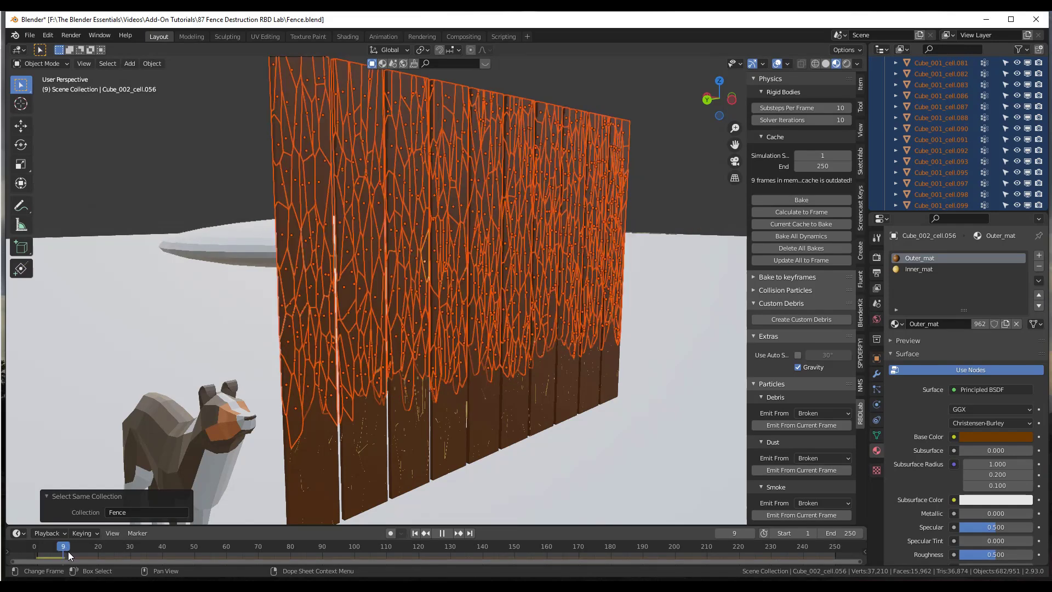
{"action": "key", "text": "space"}
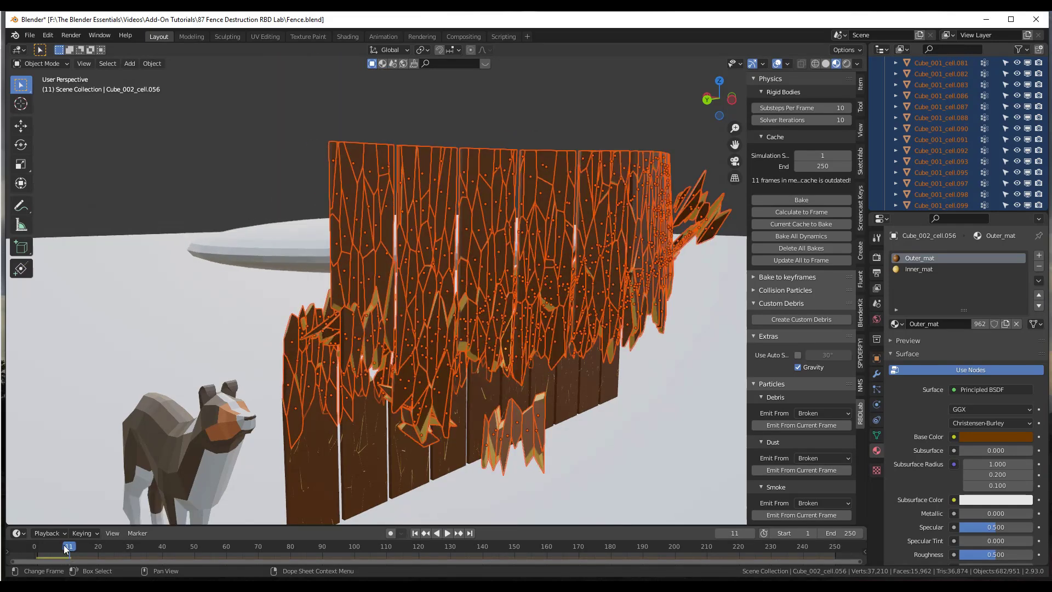
Replay the simulation from the start, stop at frame 11 and emit debris from the broken pieces at the current frame.
{"action": "key", "text": "shift+Left"}
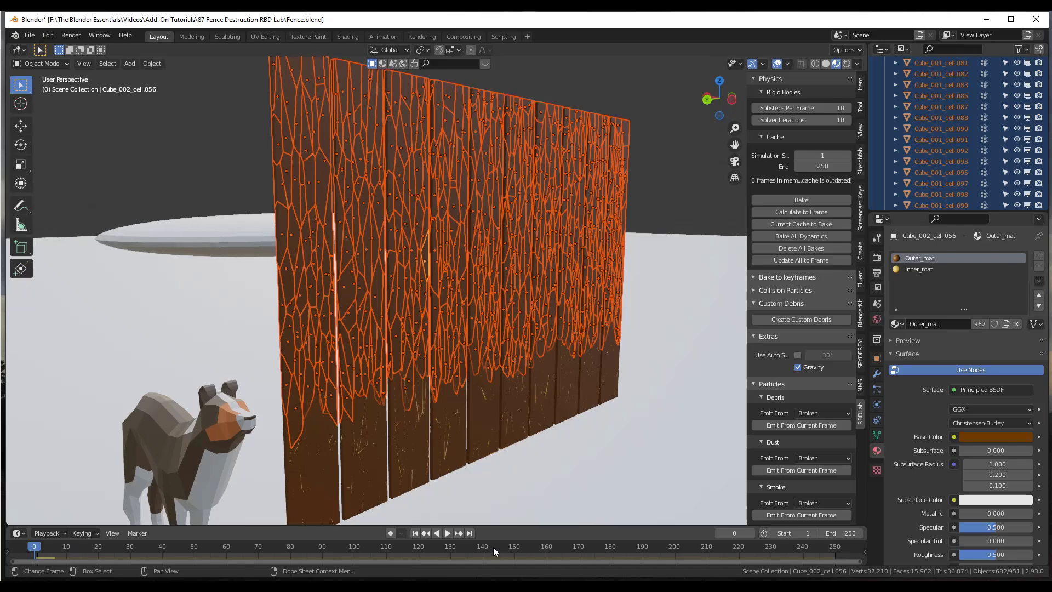
{"action": "left_click", "coordinate": [448, 534]}
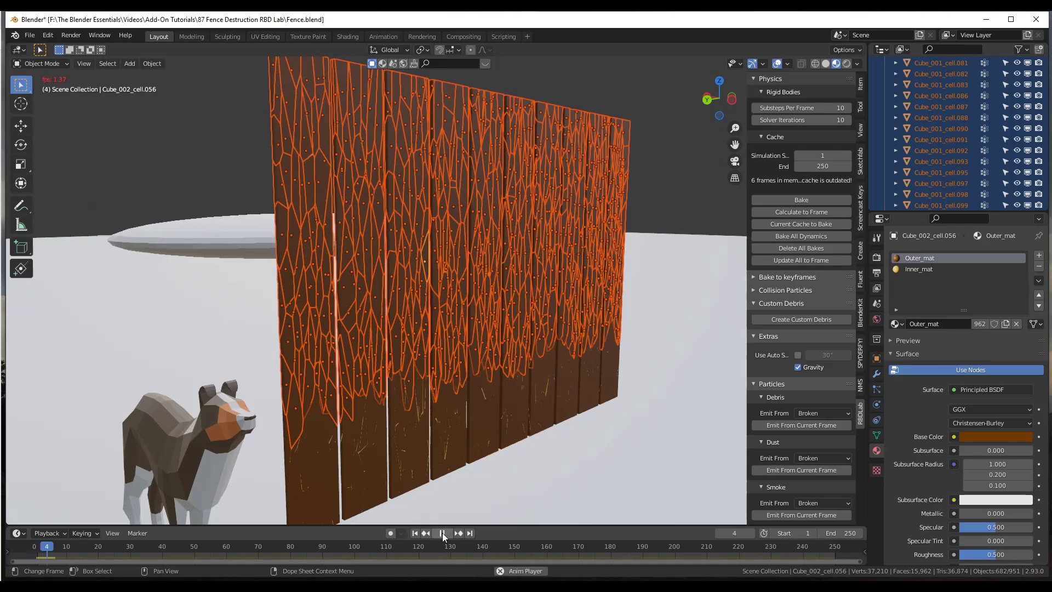
{"action": "left_click", "coordinate": [442, 533]}
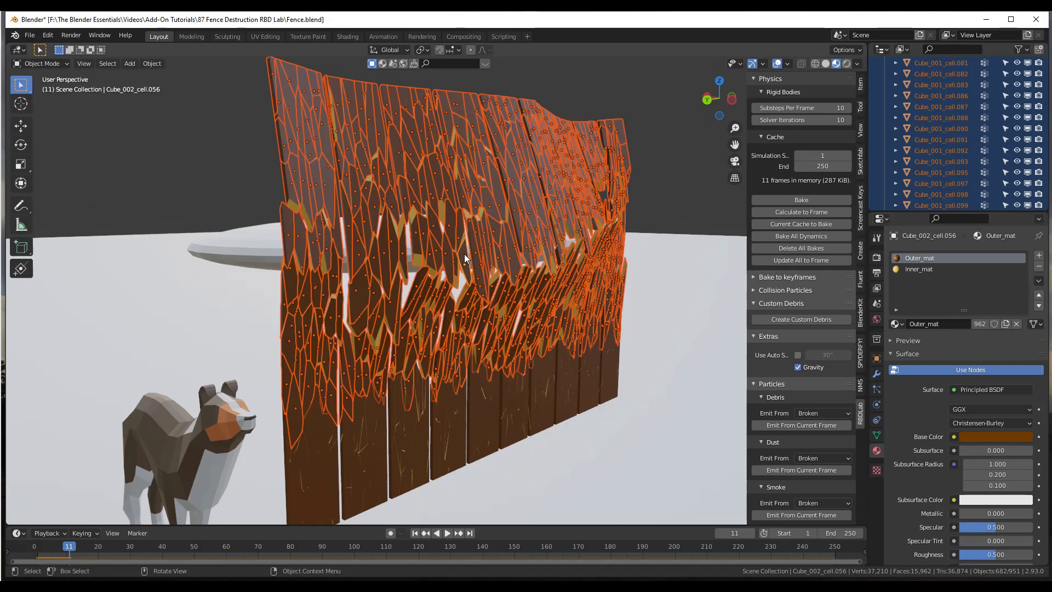
{"action": "left_click", "coordinate": [799, 426]}
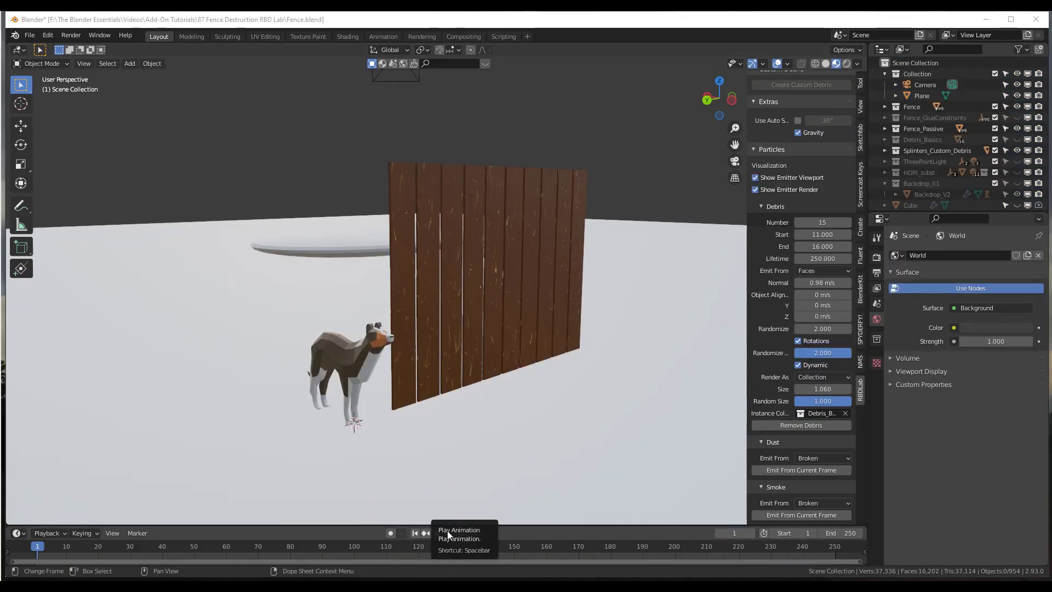
Play the simulation with debris from frame 1, stop at frame 13 and examine the size of the debris chunks.
{"action": "left_click", "coordinate": [449, 533]}
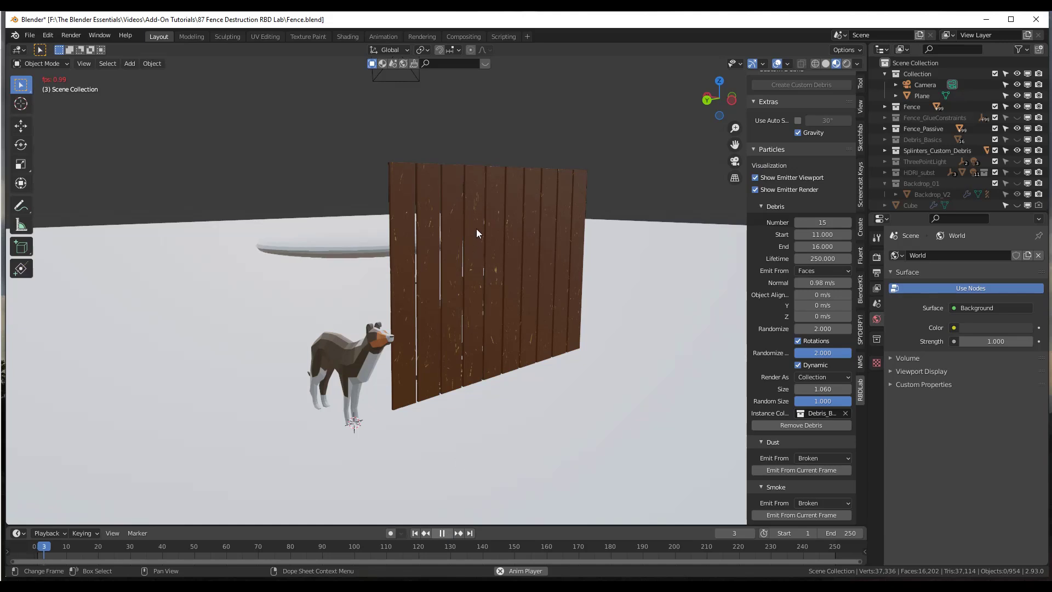
{"action": "scroll", "coordinate": [446, 302], "scroll_direction": "up", "scroll_amount": 1}
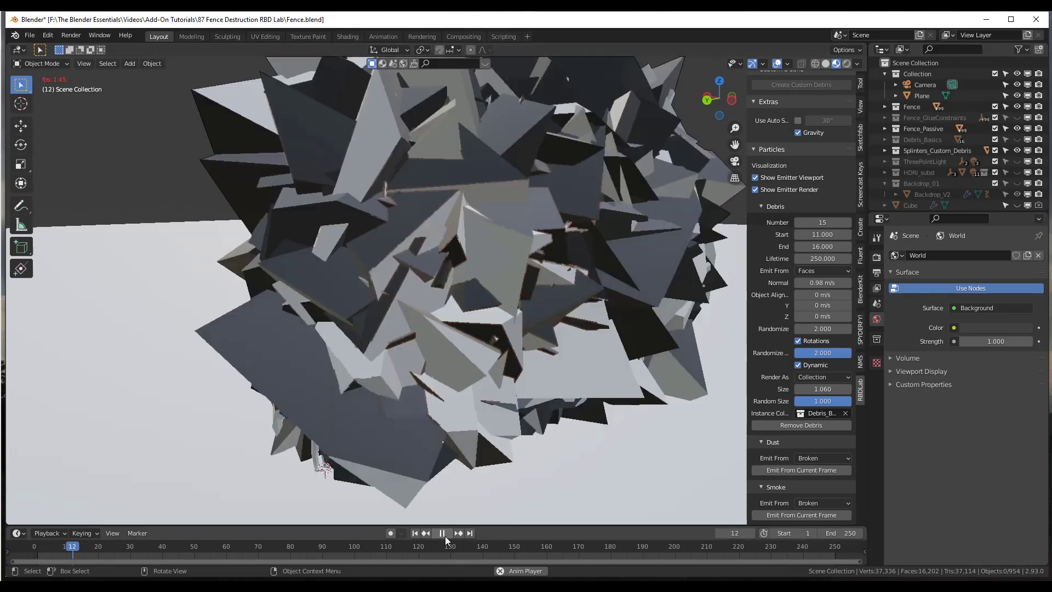
{"action": "left_click", "coordinate": [445, 536]}
{"action": "scroll", "coordinate": [516, 277], "scroll_direction": "down", "scroll_amount": 5}
{"action": "middle_click_drag", "start_coordinate": [518, 267], "coordinate": [499, 254]}
{"action": "scroll", "coordinate": [482, 260], "scroll_direction": "up", "scroll_amount": 3}
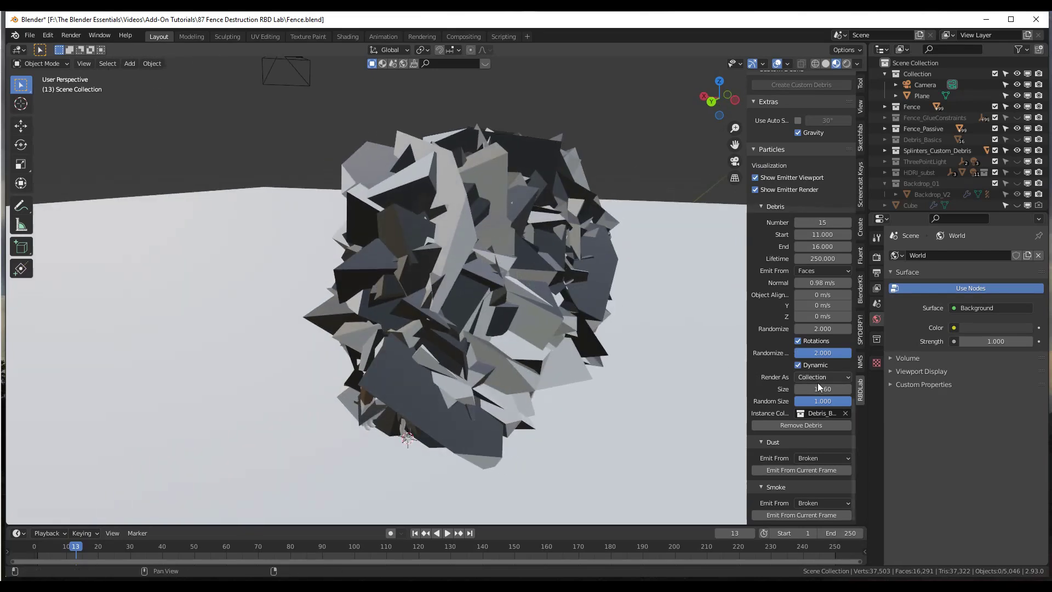
Set the debris particle Size to 0.040 and inspect the chunks around the upper planks.
{"action": "left_click_drag", "start_coordinate": [823, 389], "coordinate": [803, 389]}
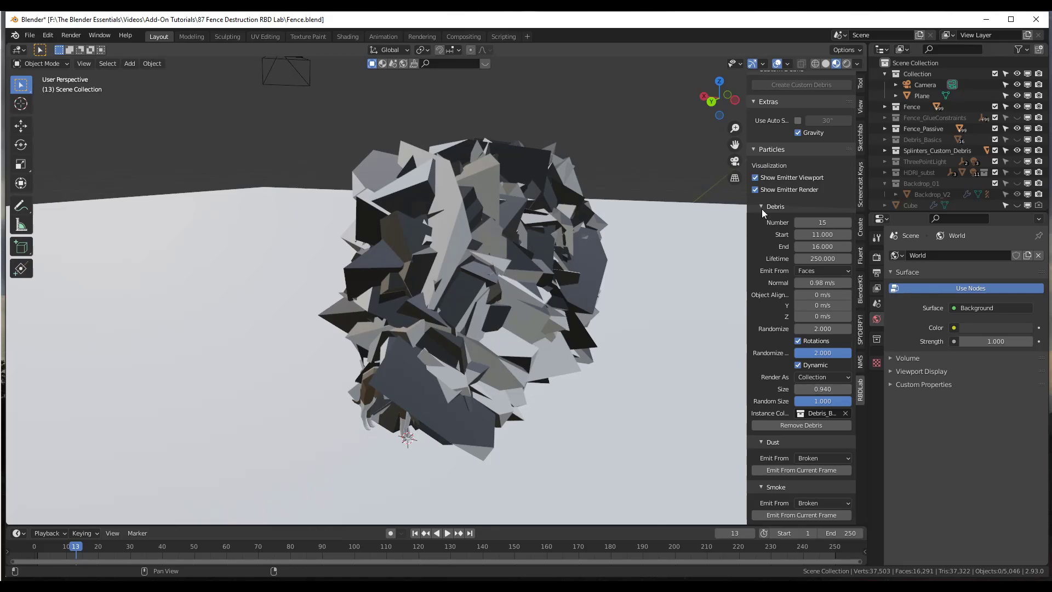
{"action": "left_click_drag", "start_coordinate": [823, 389], "coordinate": [674, 388]}
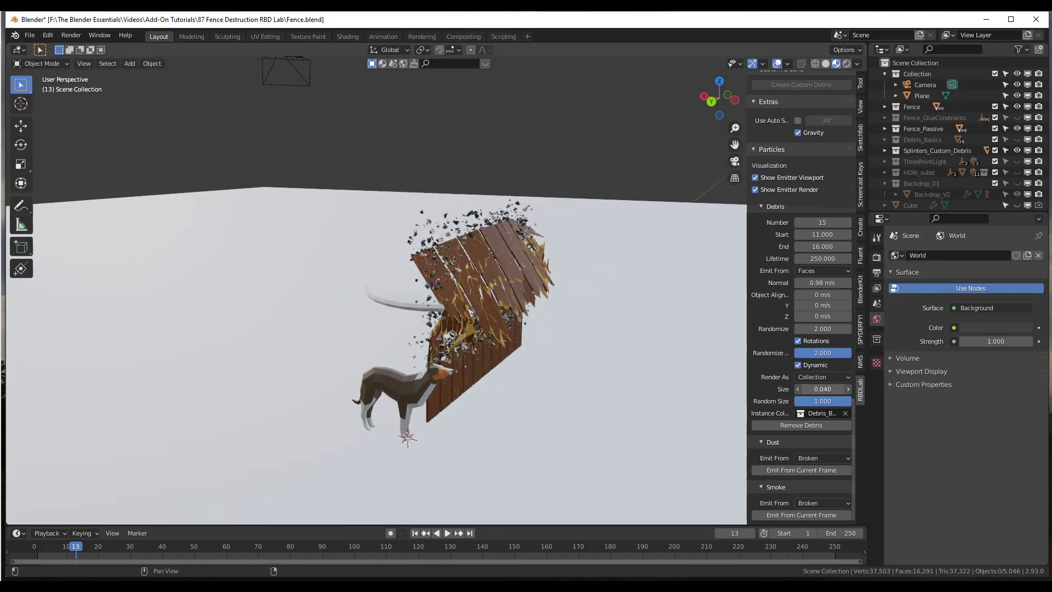
{"action": "scroll", "coordinate": [466, 241], "scroll_direction": "up", "scroll_amount": 5}
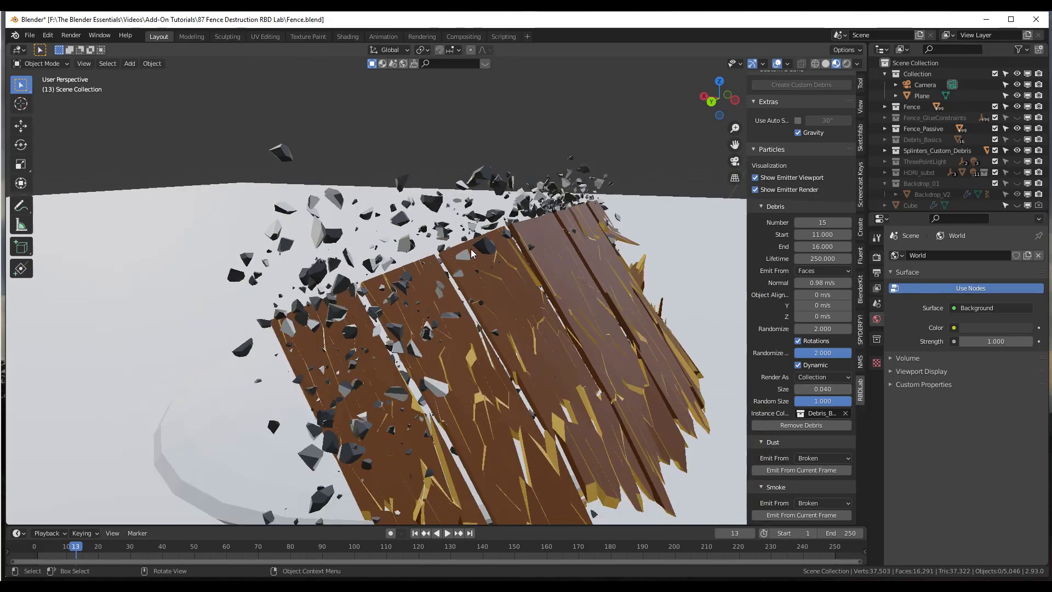
{"action": "middle_click_drag", "start_coordinate": [471, 249], "coordinate": [512, 243]}
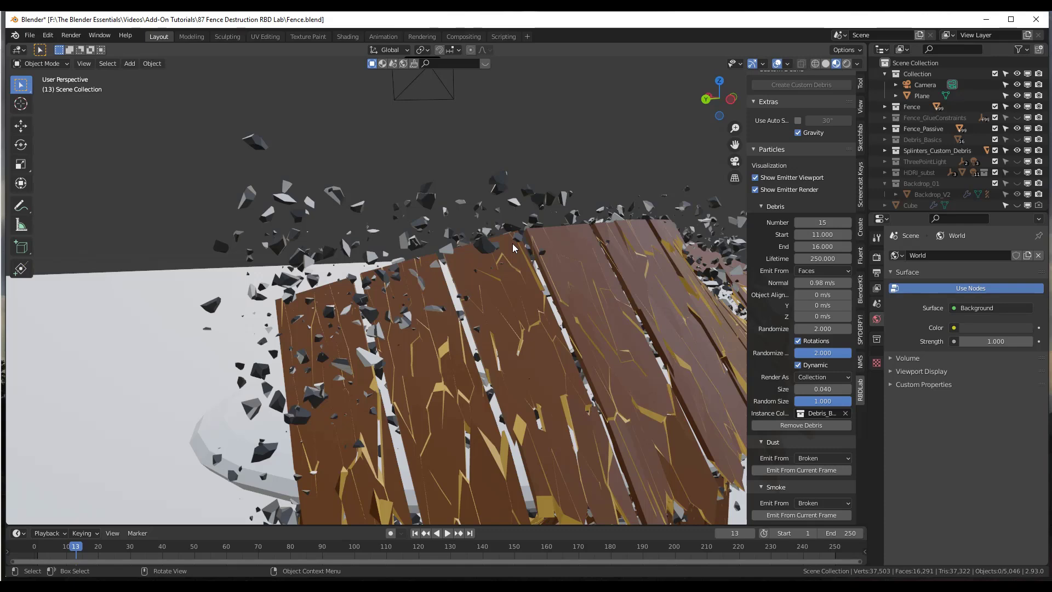
Examine the emitted debris around the broken fence and the custom debris option from several distances and angles.
{"action": "scroll", "coordinate": [548, 236], "scroll_direction": "down", "scroll_amount": 6}
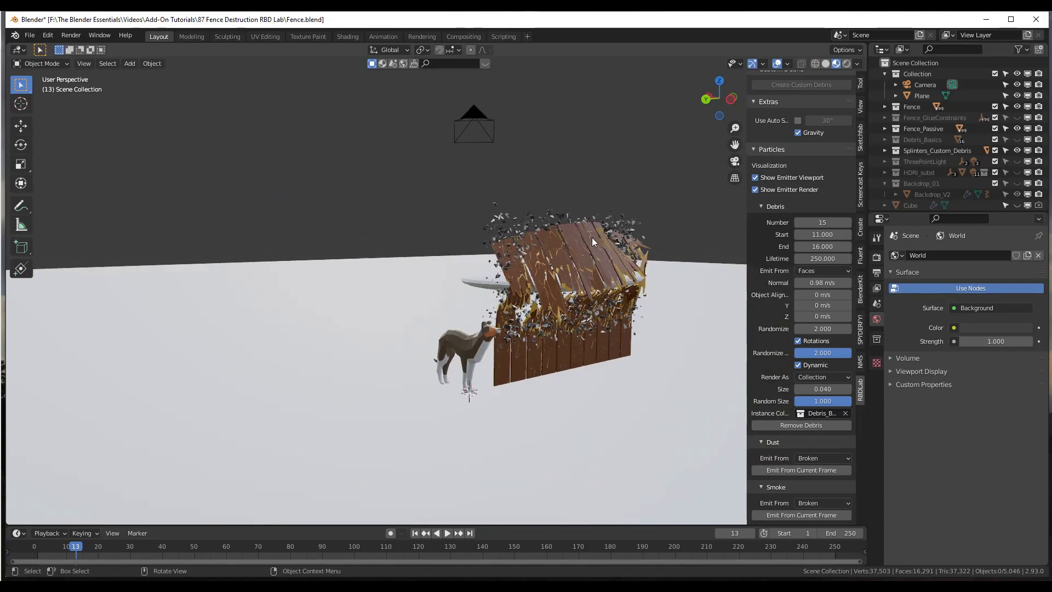
{"action": "middle_click_drag", "start_coordinate": [592, 238], "coordinate": [595, 274]}
{"action": "scroll", "coordinate": [587, 300], "scroll_direction": "up", "scroll_amount": 3}
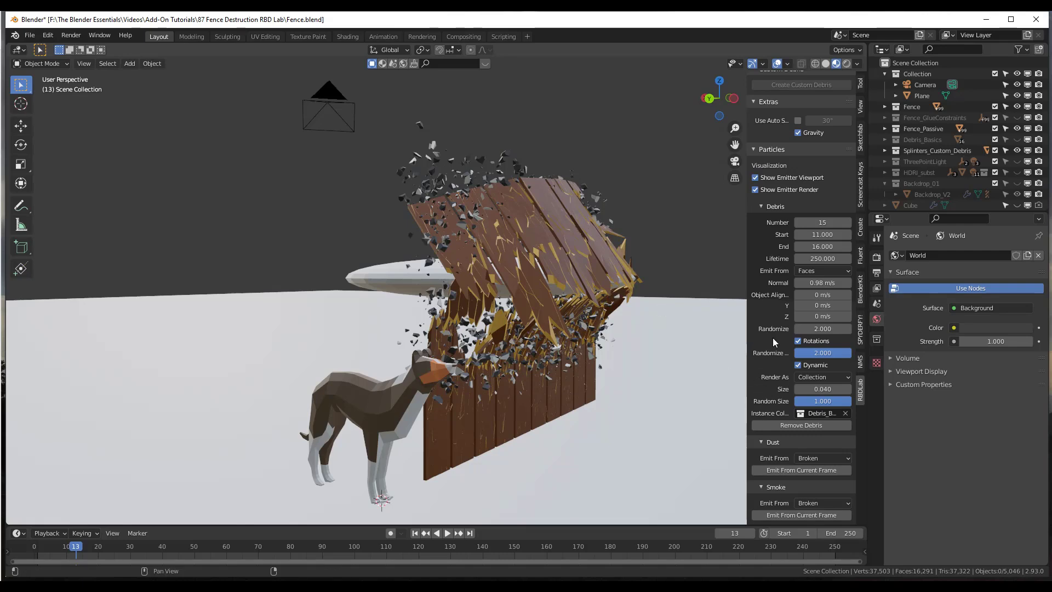
{"action": "scroll", "coordinate": [779, 299], "scroll_direction": "up", "scroll_amount": 2}
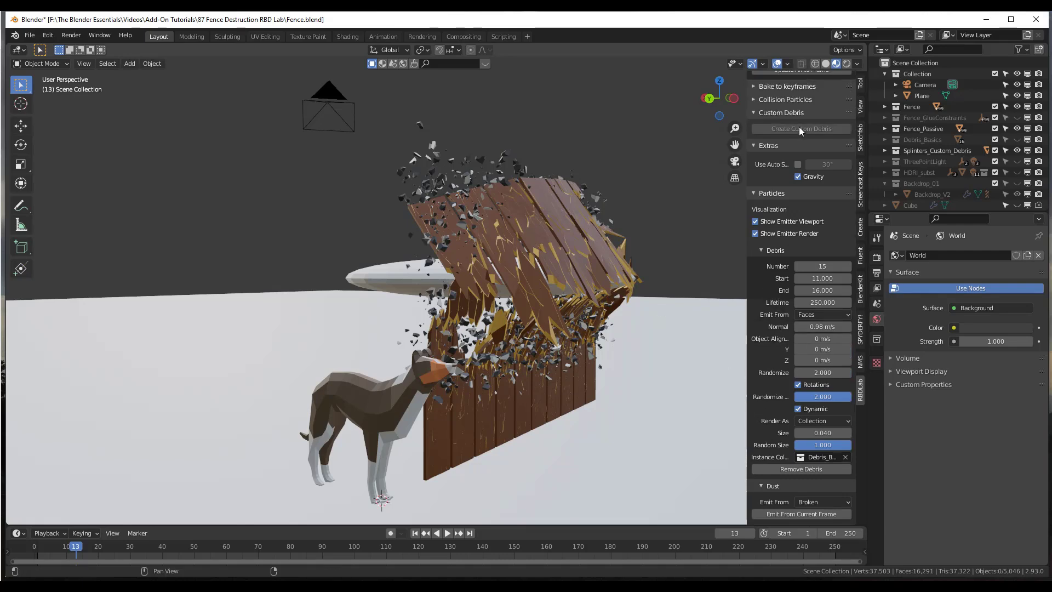
{"action": "middle_click_drag", "start_coordinate": [630, 263], "coordinate": [605, 278]}
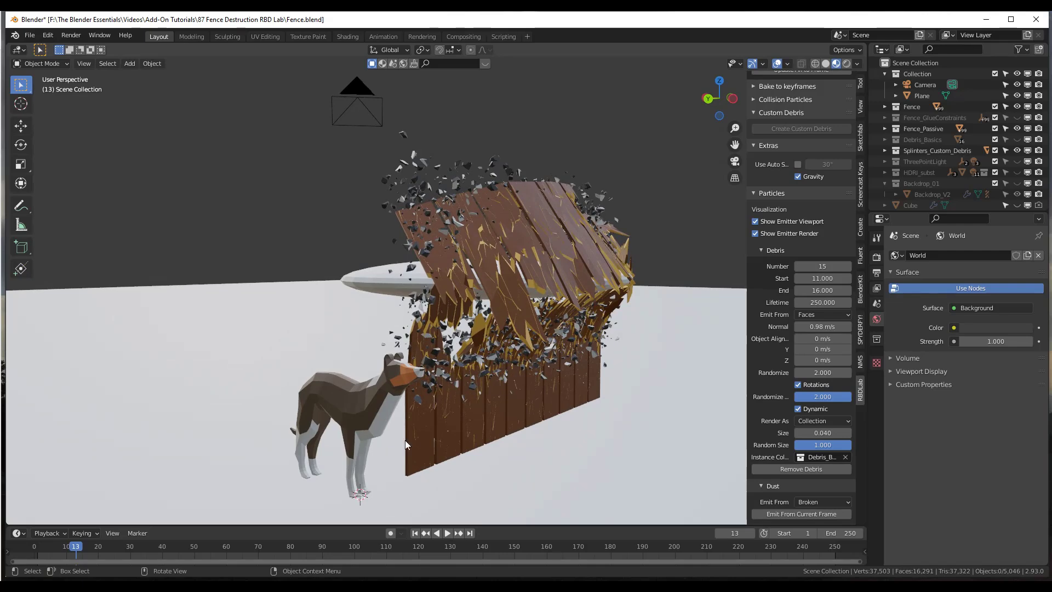
{"action": "middle_click_drag", "start_coordinate": [418, 435], "coordinate": [509, 384]}
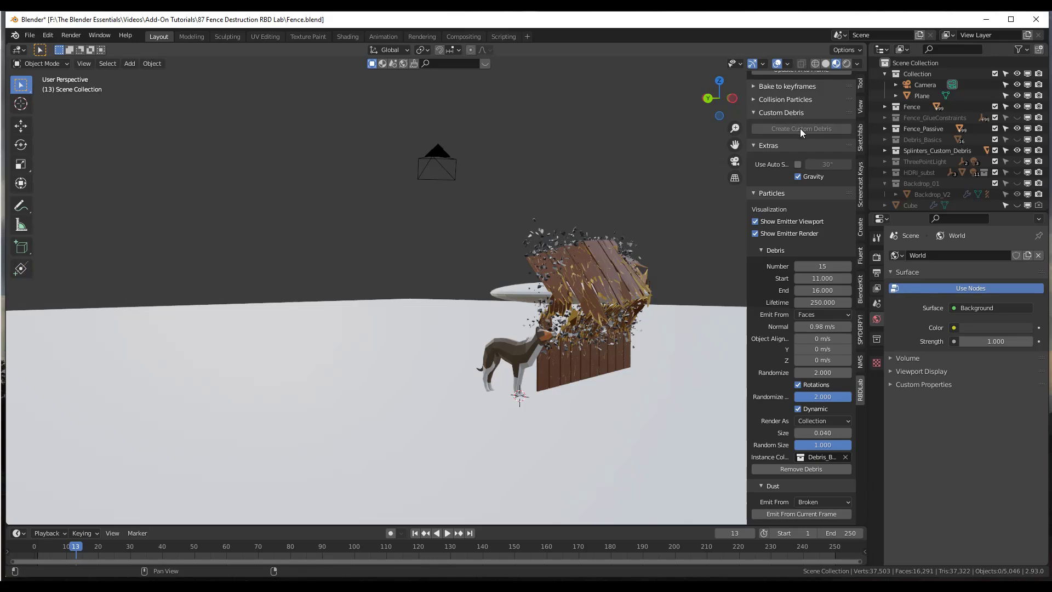
Place the 3D cursor on the ground behind the dog, add an ico sphere there and raise it about 0.95 m.
{"action": "scroll", "coordinate": [467, 411], "scroll_direction": "up", "scroll_amount": 3}
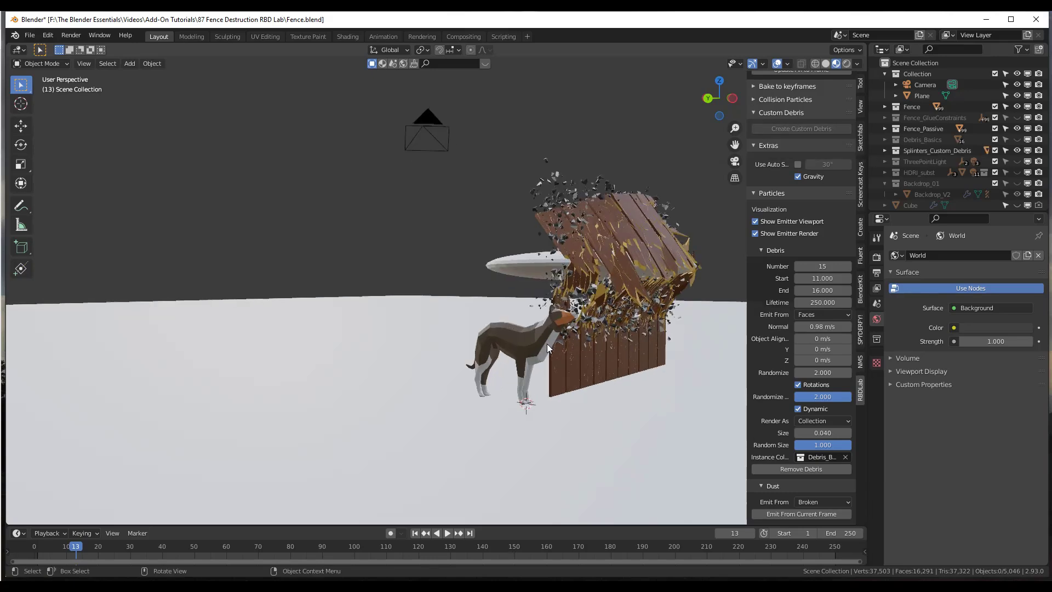
{"action": "right_click", "coordinate": [414, 449], "text": "shift"}
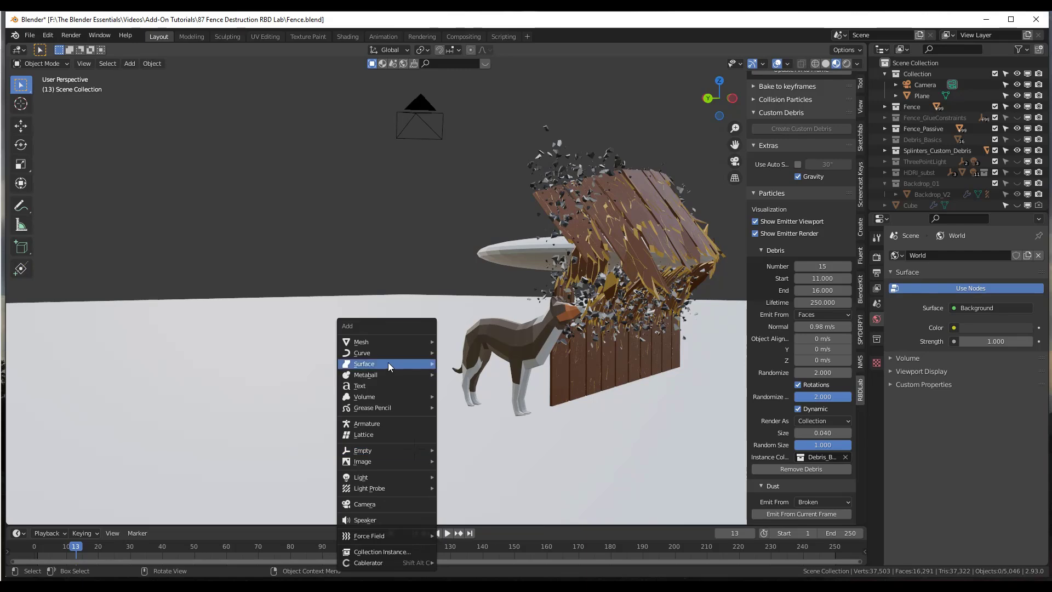
{"action": "mouse_move", "coordinate": [389, 348]}
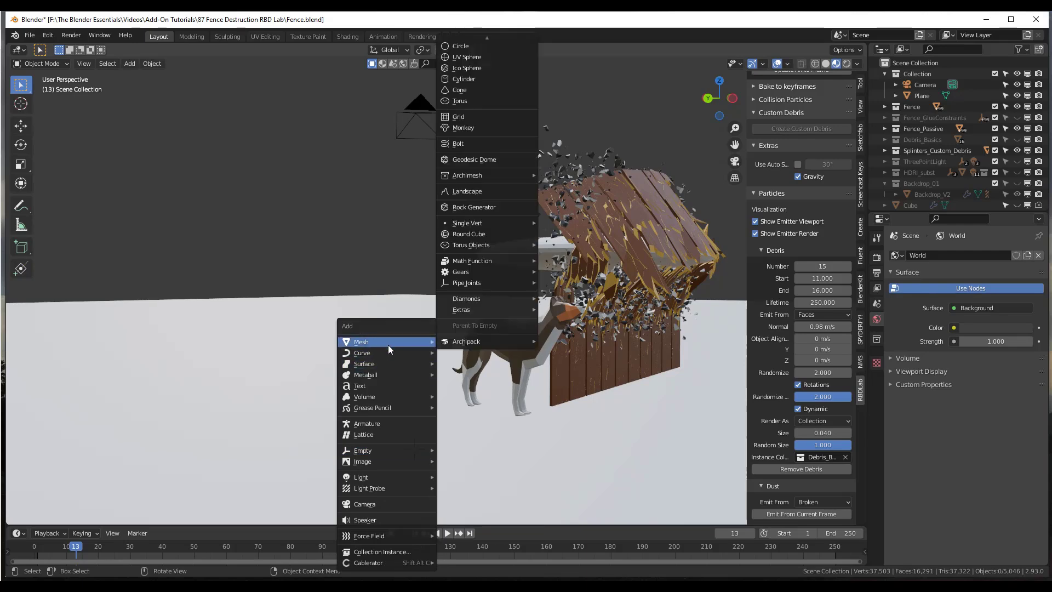
{"action": "left_click", "coordinate": [465, 68]}
{"action": "scroll", "coordinate": [477, 396], "scroll_direction": "down", "scroll_amount": 2}
{"action": "key", "text": "g"}
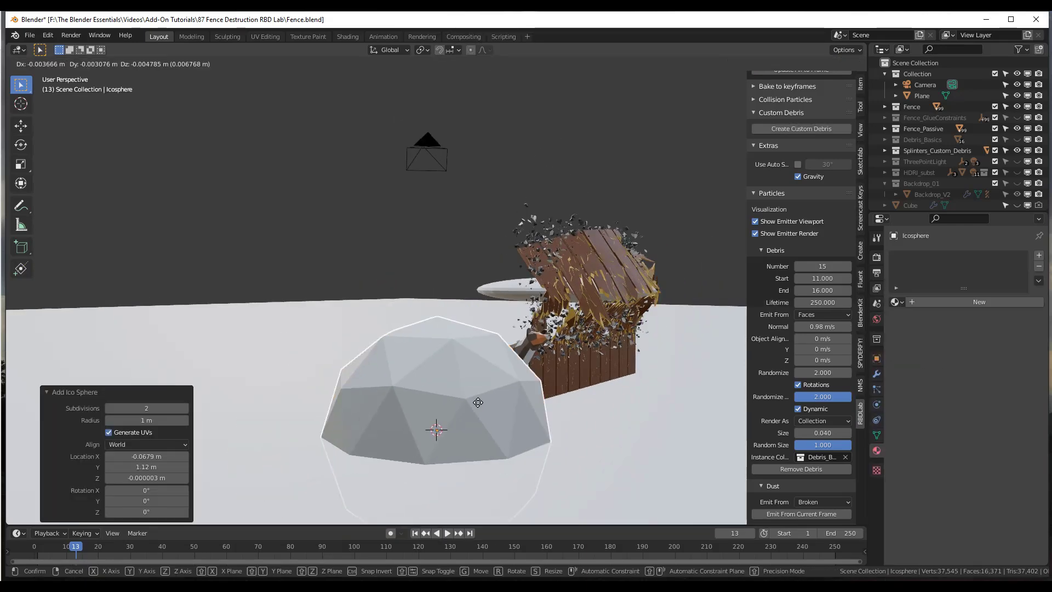
{"action": "key", "text": "z"}
{"action": "left_click", "coordinate": [548, 346]}
Narrow the ico sphere along X, and scale it to about 0.30 along Y.
{"action": "key", "text": "s"}
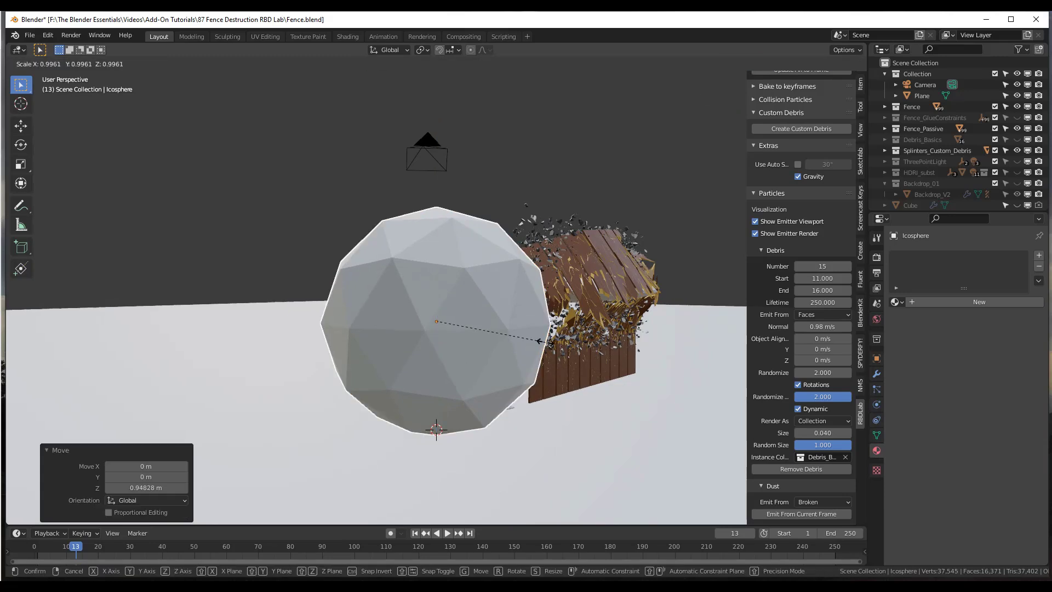
{"action": "key", "text": "z"}
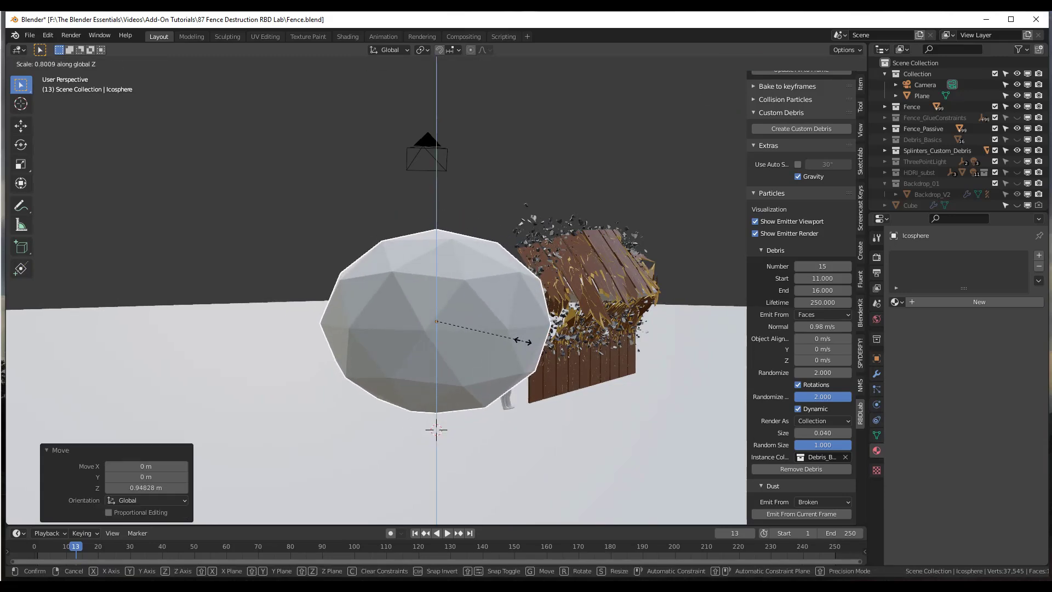
{"action": "key", "text": "x"}
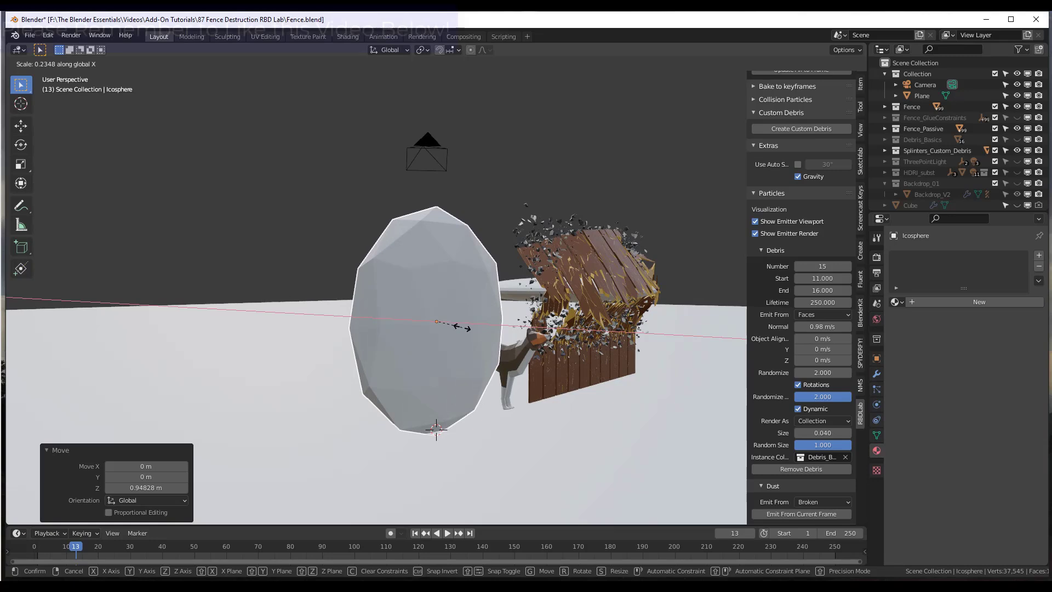
{"action": "left_click", "coordinate": [460, 327]}
{"action": "key", "text": "s"}
{"action": "key", "text": "y"}
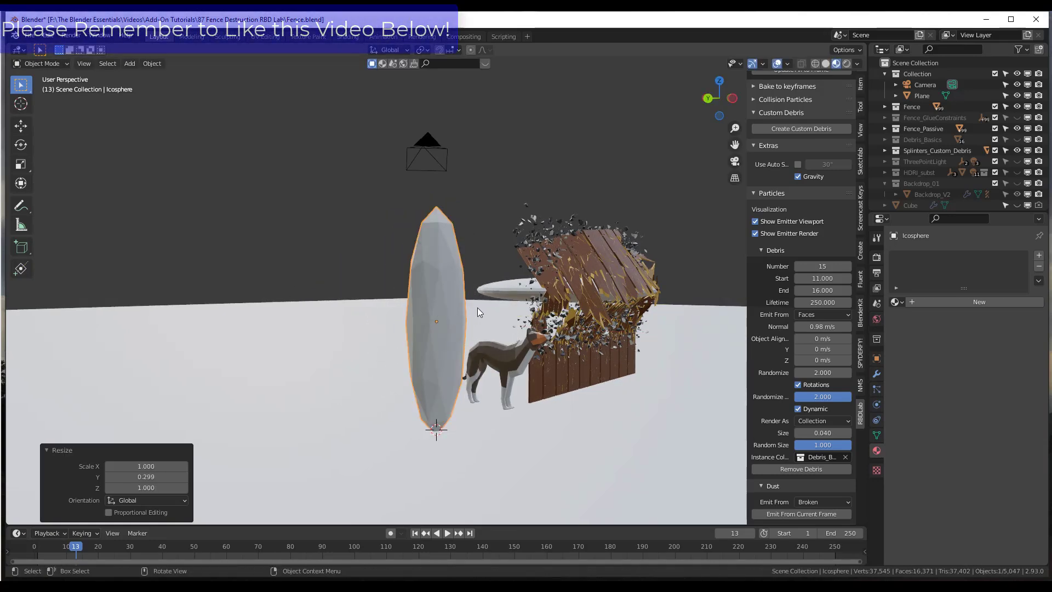
{"action": "left_click", "coordinate": [439, 315]}
Thin the ico sphere further into an upright splinter, scaling it by about 0.34 along X and 0.22 along Y.
{"action": "key", "text": "s"}
{"action": "key", "text": "x"}
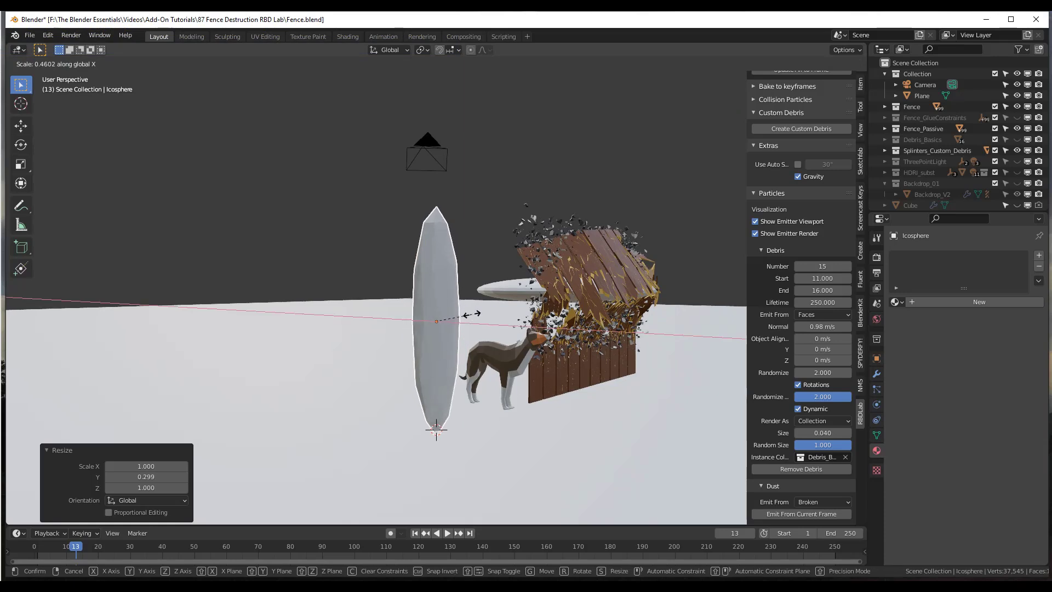
{"action": "left_click", "coordinate": [458, 316]}
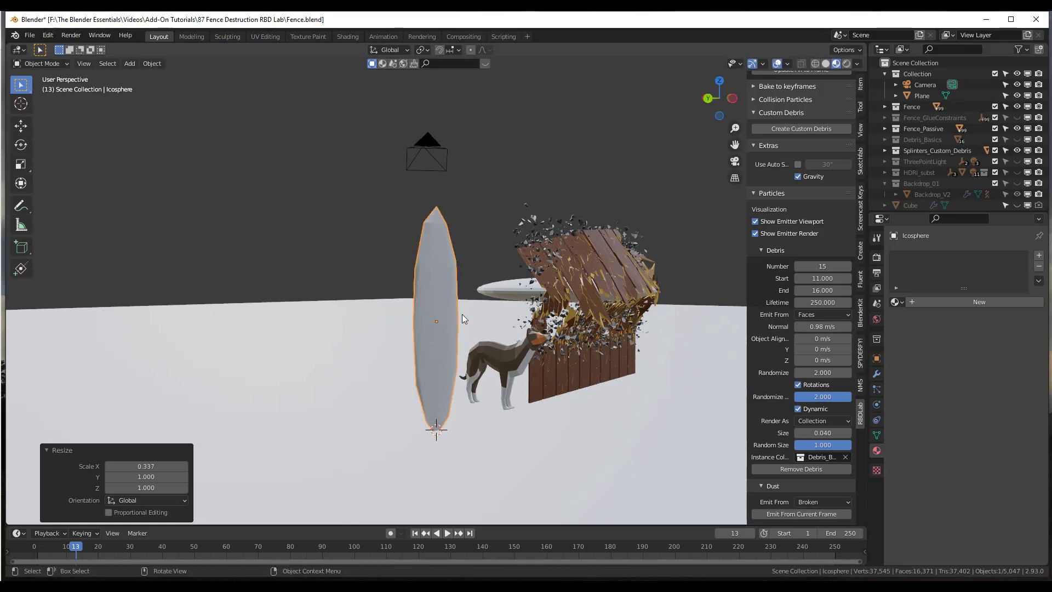
{"action": "key", "text": "s"}
{"action": "key", "text": "y"}
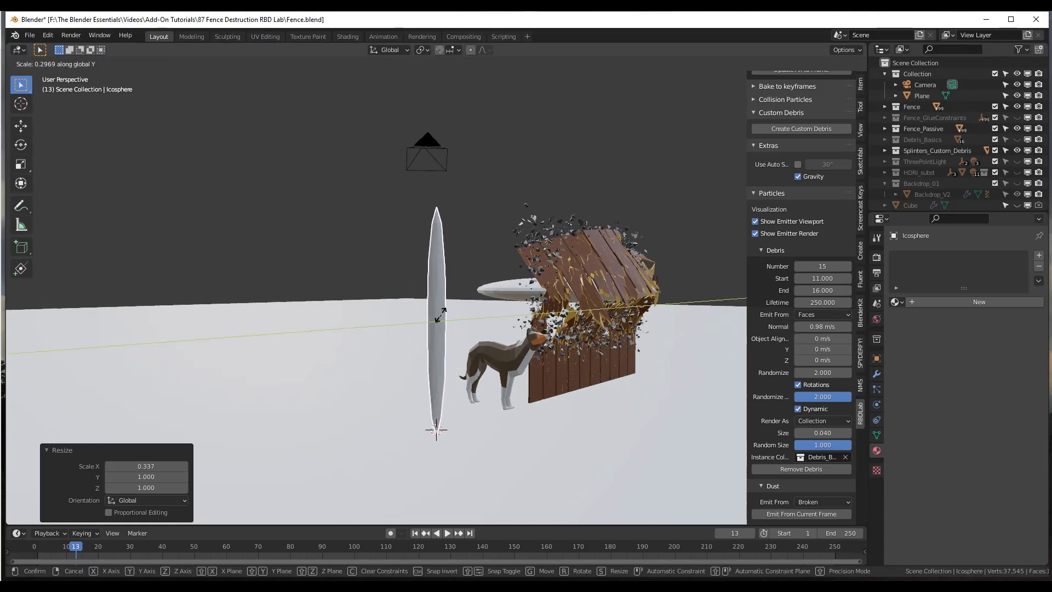
{"action": "left_click", "coordinate": [437, 316]}
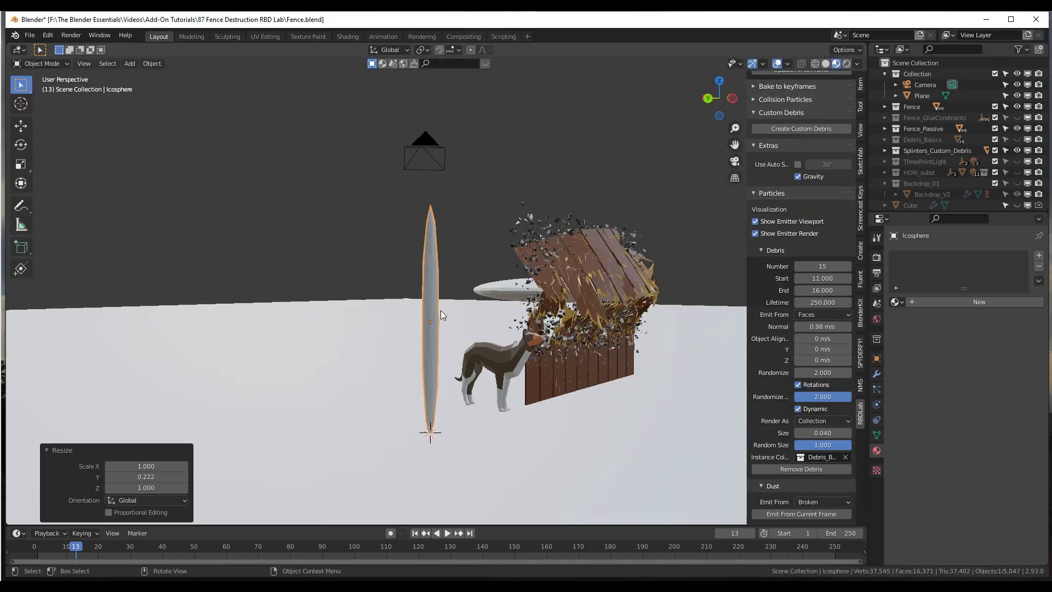
Shrink the splinter uniformly to about 0.12 of its size and lower it about 0.09 m.
{"action": "key", "text": "s"}
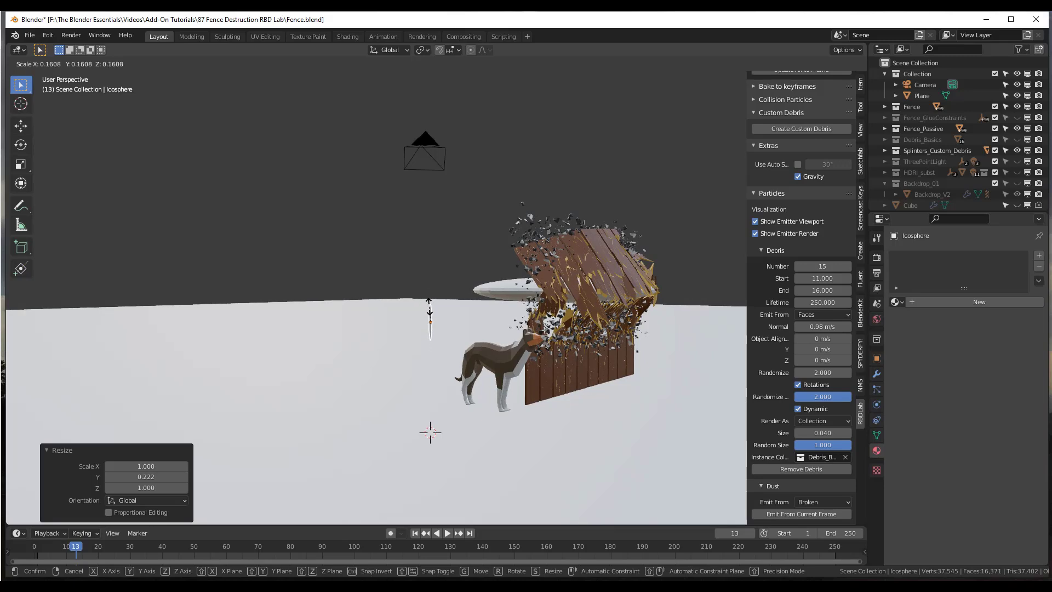
{"action": "left_click", "coordinate": [437, 310]}
{"action": "key", "text": "g"}
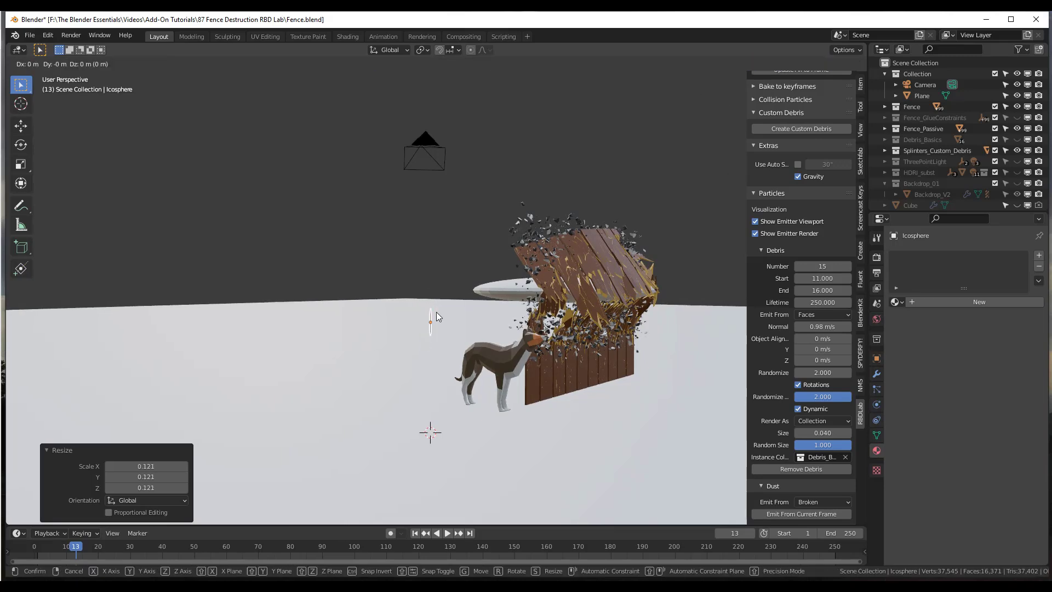
{"action": "key", "text": "z"}
{"action": "left_click", "coordinate": [436, 325]}
Reduce the splinter uniformly twice more, by about 0.51 and 0.61, judging its size against the dog and fence.
{"action": "key", "text": "KP_Decimal"}
{"action": "scroll", "coordinate": [434, 330], "scroll_direction": "down", "scroll_amount": 6}
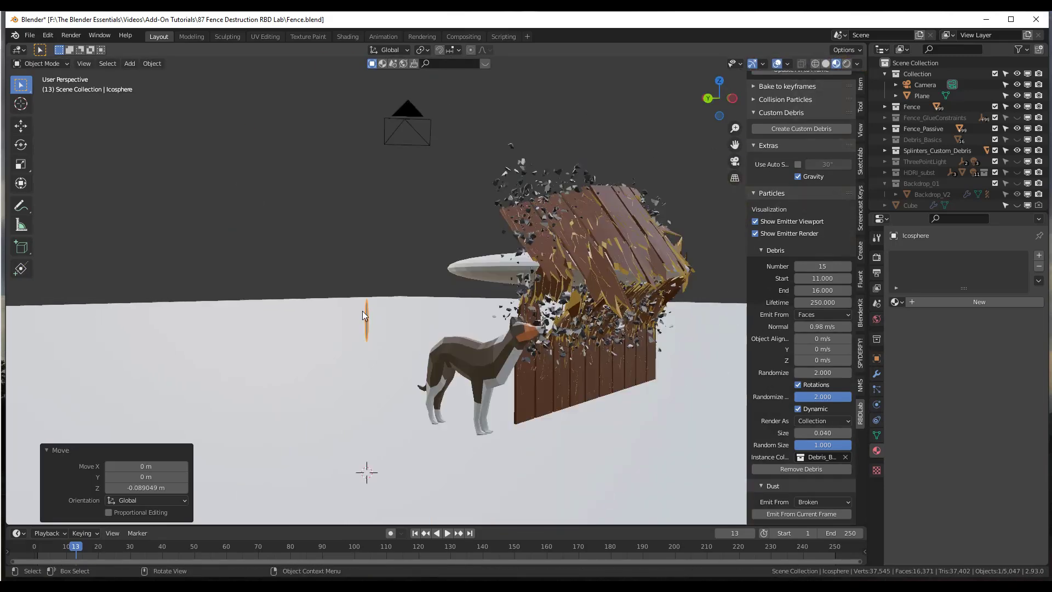
{"action": "key", "text": "s"}
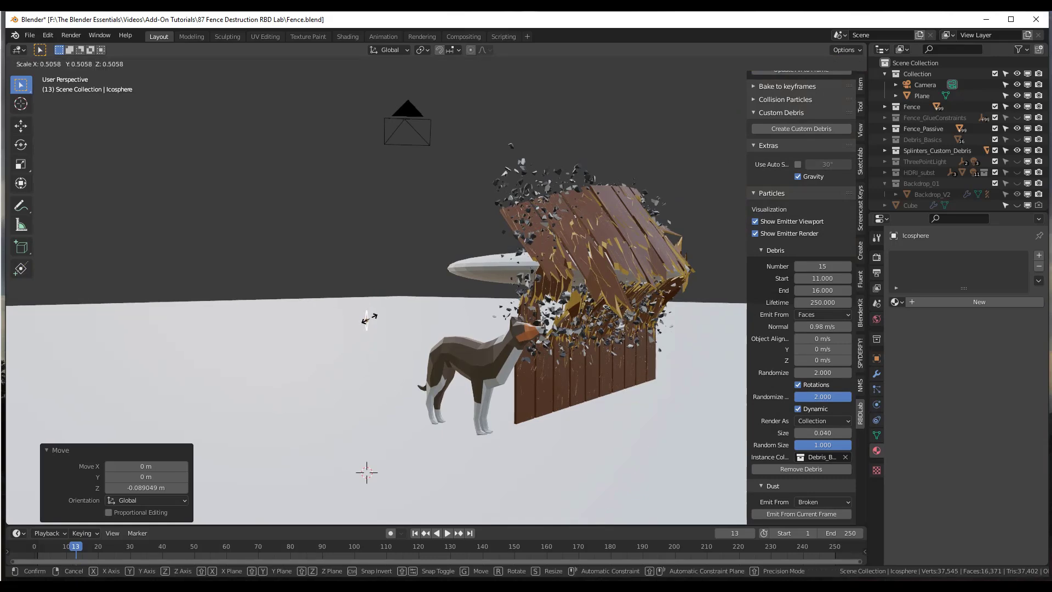
{"action": "left_click", "coordinate": [370, 318]}
{"action": "key", "text": "KP_Decimal"}
{"action": "scroll", "coordinate": [335, 323], "scroll_direction": "down", "scroll_amount": 5}
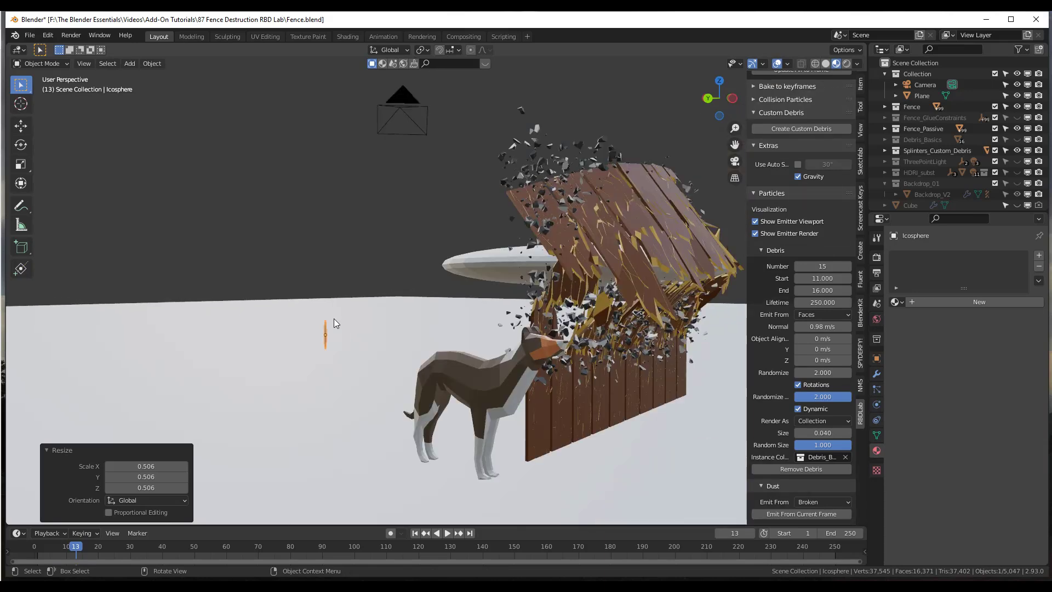
{"action": "scroll", "coordinate": [329, 333], "scroll_direction": "up", "scroll_amount": 6}
{"action": "scroll", "coordinate": [332, 333], "scroll_direction": "down", "scroll_amount": 5}
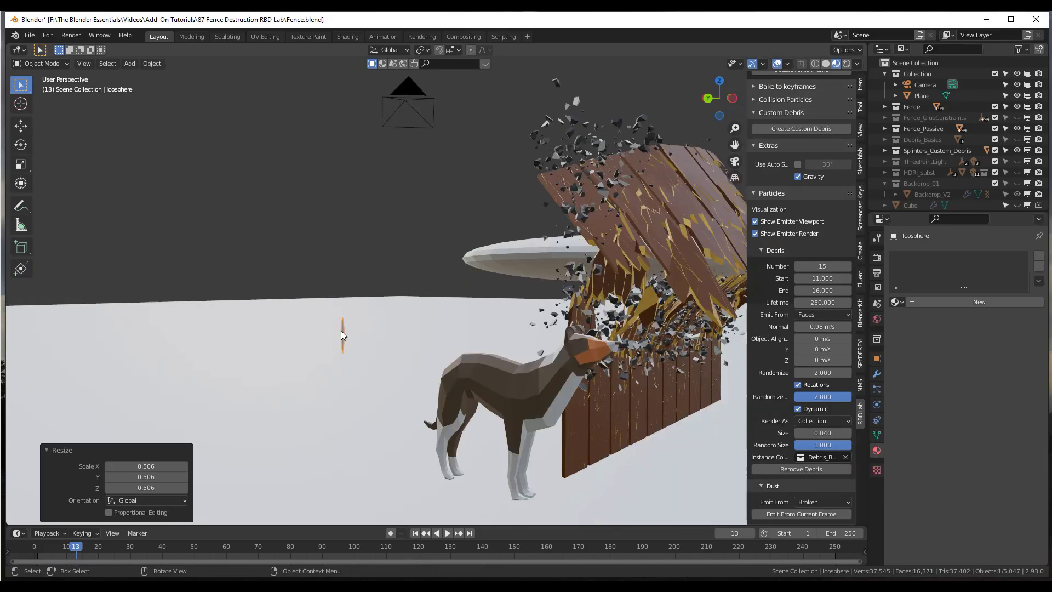
{"action": "scroll", "coordinate": [342, 333], "scroll_direction": "up", "scroll_amount": 6}
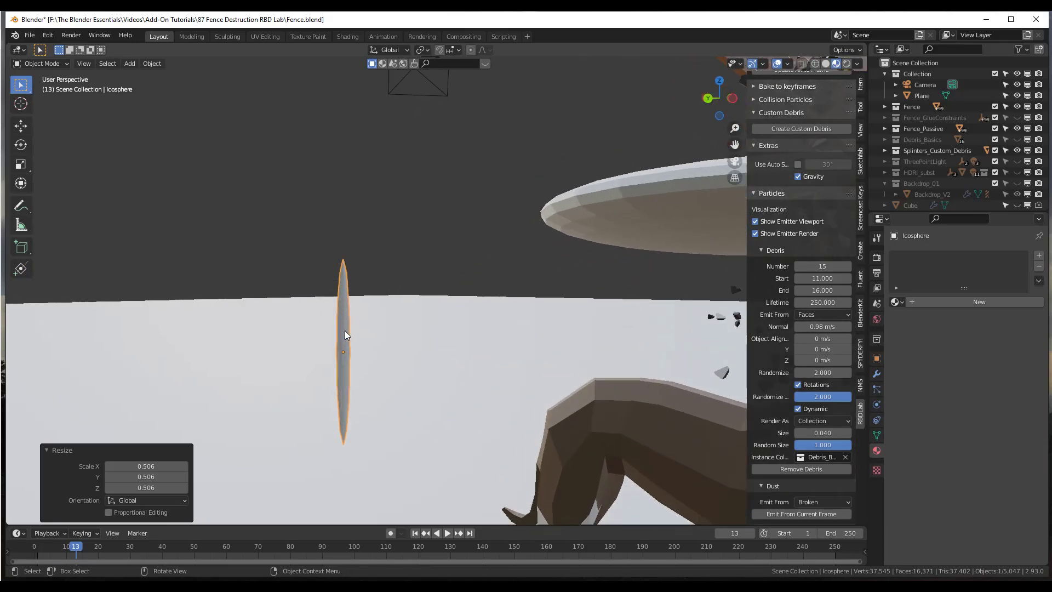
{"action": "scroll", "coordinate": [346, 335], "scroll_direction": "up", "scroll_amount": 1}
{"action": "key", "text": "s"}
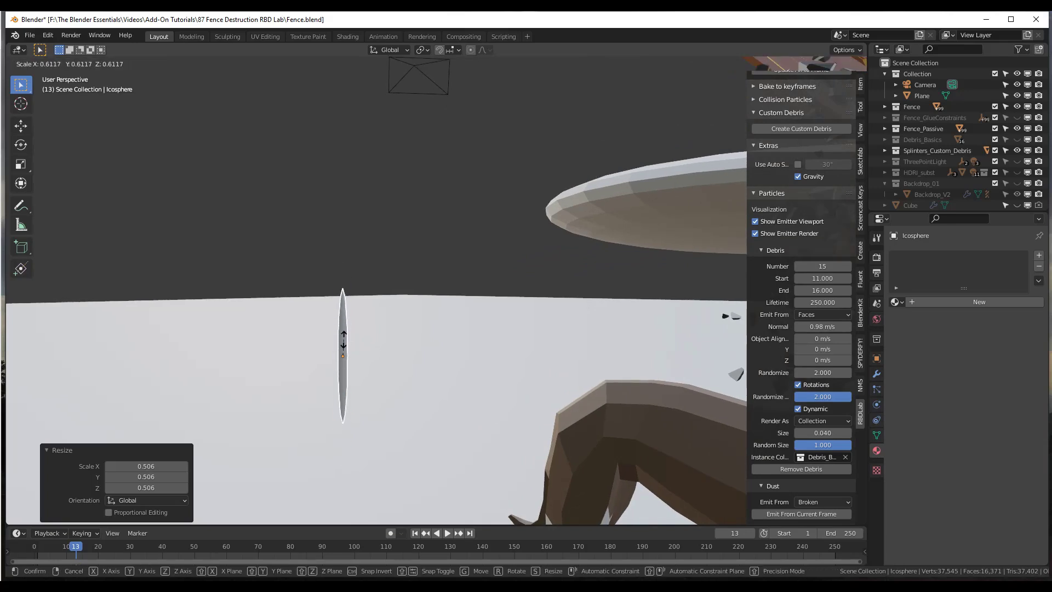
{"action": "left_click", "coordinate": [344, 346]}
Duplicate the splinter about 0.018 m along Y and scale the copy to about 0.46.
{"action": "key", "text": "shift+d"}
{"action": "key", "text": "y"}
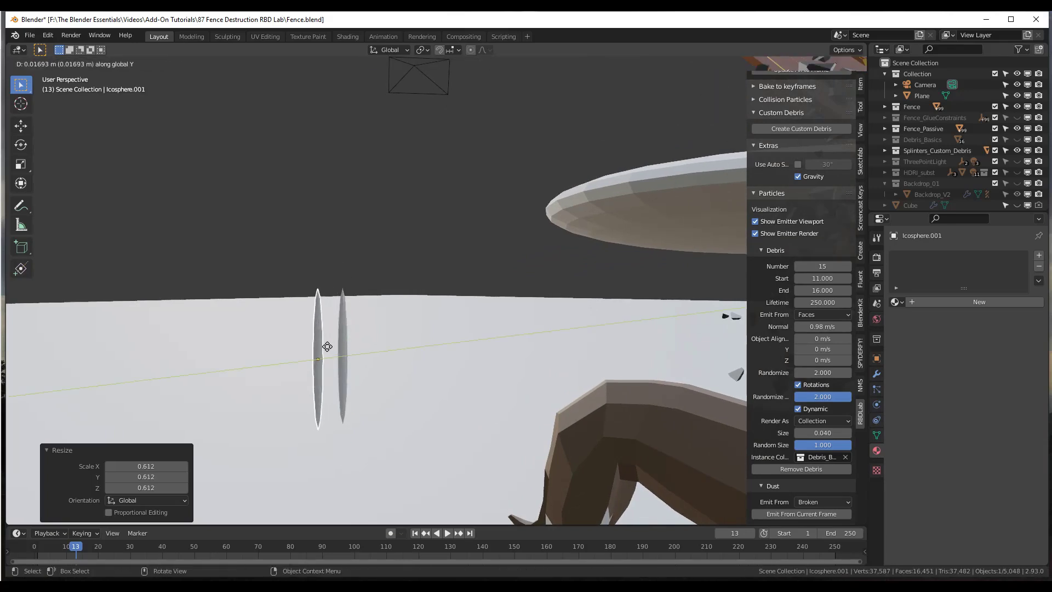
{"action": "left_click", "coordinate": [327, 346]}
{"action": "key", "text": "s"}
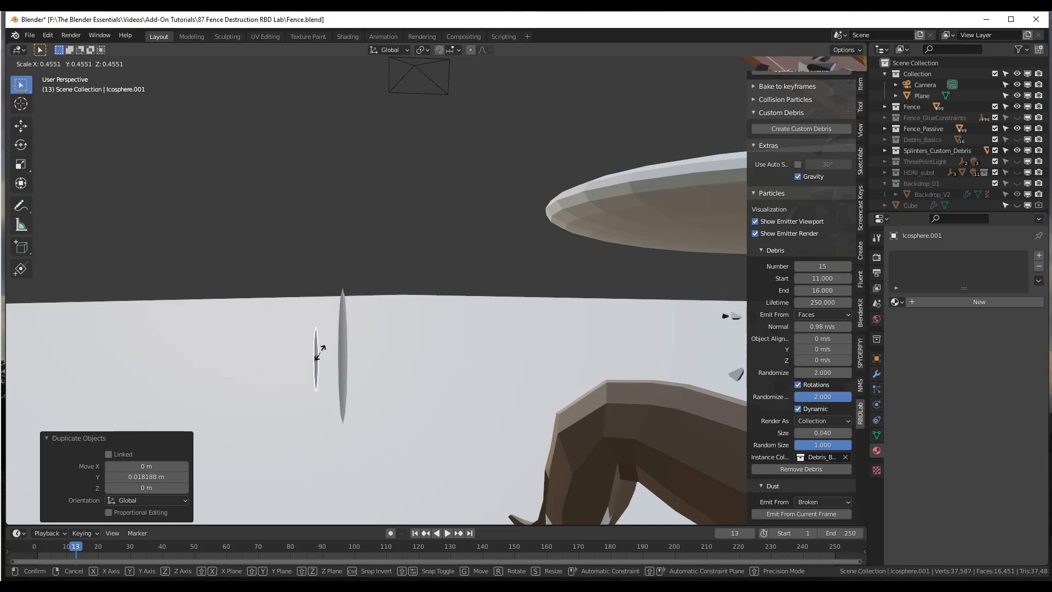
{"action": "left_click", "coordinate": [320, 353]}
Duplicate the original splinter about 0.028 m along negative Y and scale the copy to about 0.77.
{"action": "left_click", "coordinate": [344, 351]}
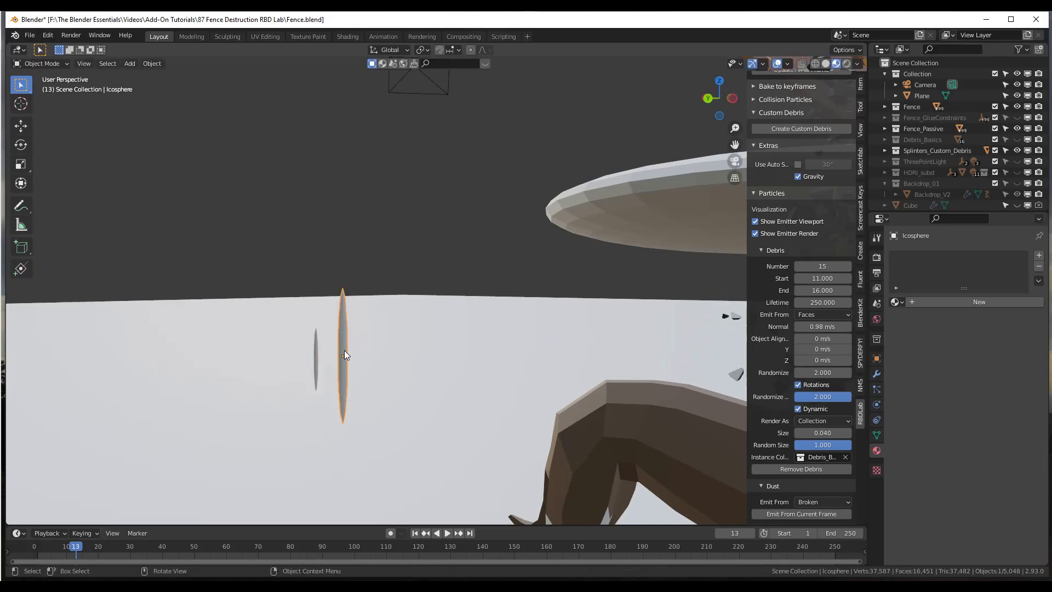
{"action": "key", "text": "shift+d"}
{"action": "key", "text": "y"}
{"action": "left_click", "coordinate": [389, 327]}
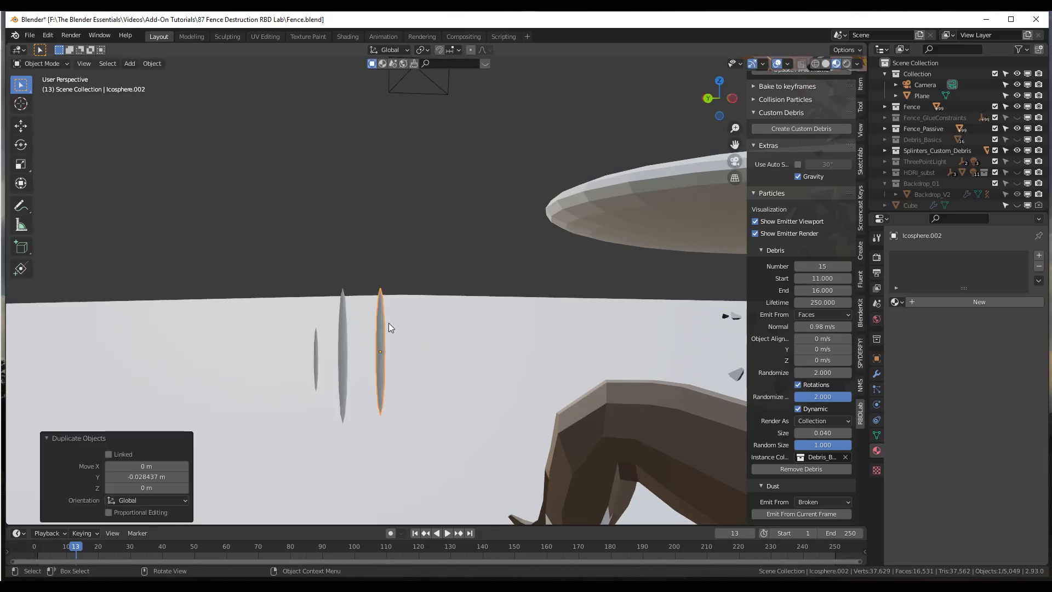
{"action": "key", "text": "s"}
{"action": "left_click", "coordinate": [385, 325]}
Thin the second splinter copy by scaling it to about 0.82 along X and 0.38 along Y.
{"action": "key", "text": "s"}
{"action": "key", "text": "x"}
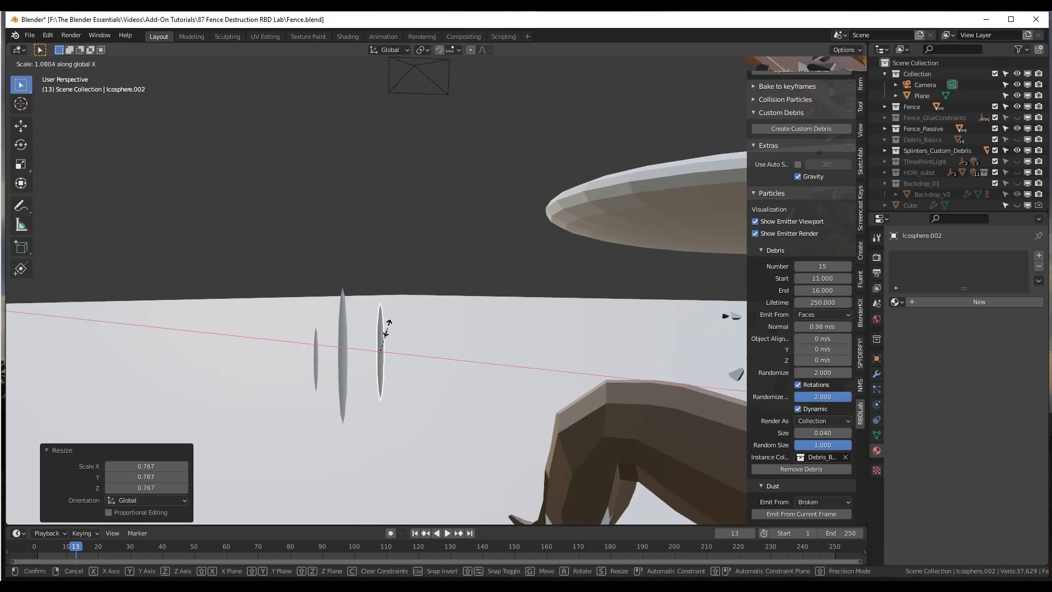
{"action": "left_click", "coordinate": [383, 333]}
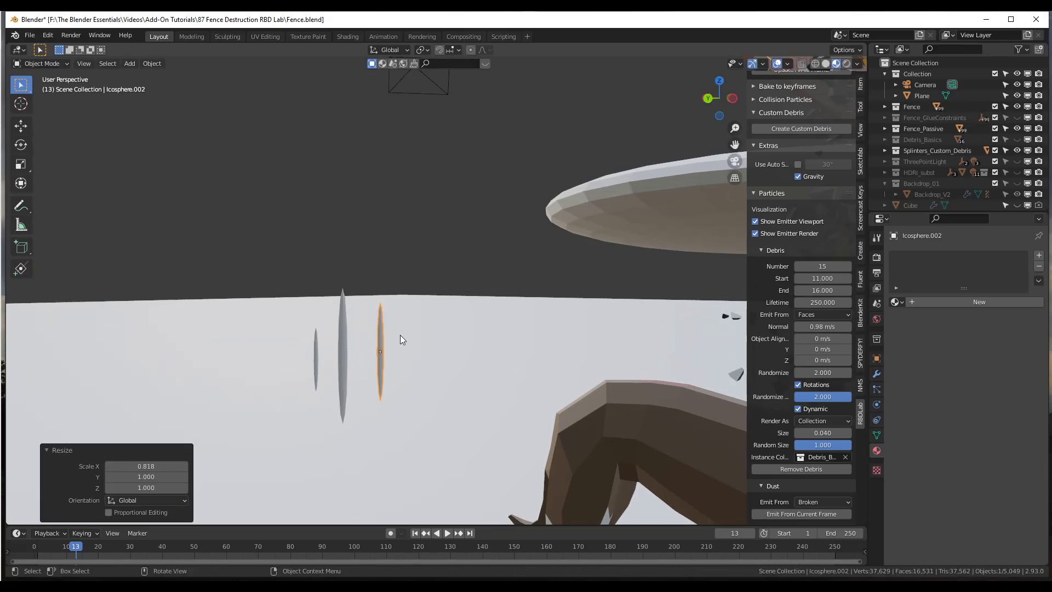
{"action": "key", "text": "x"}
{"action": "key", "text": "Escape"}
{"action": "key", "text": "s"}
{"action": "key", "text": "y"}
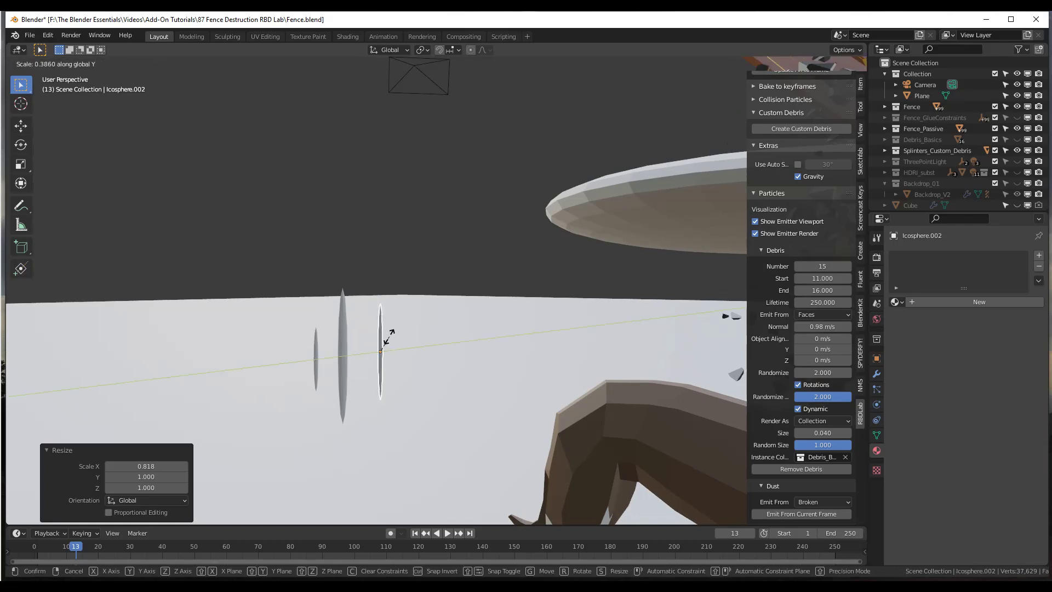
{"action": "left_click", "coordinate": [389, 336]}
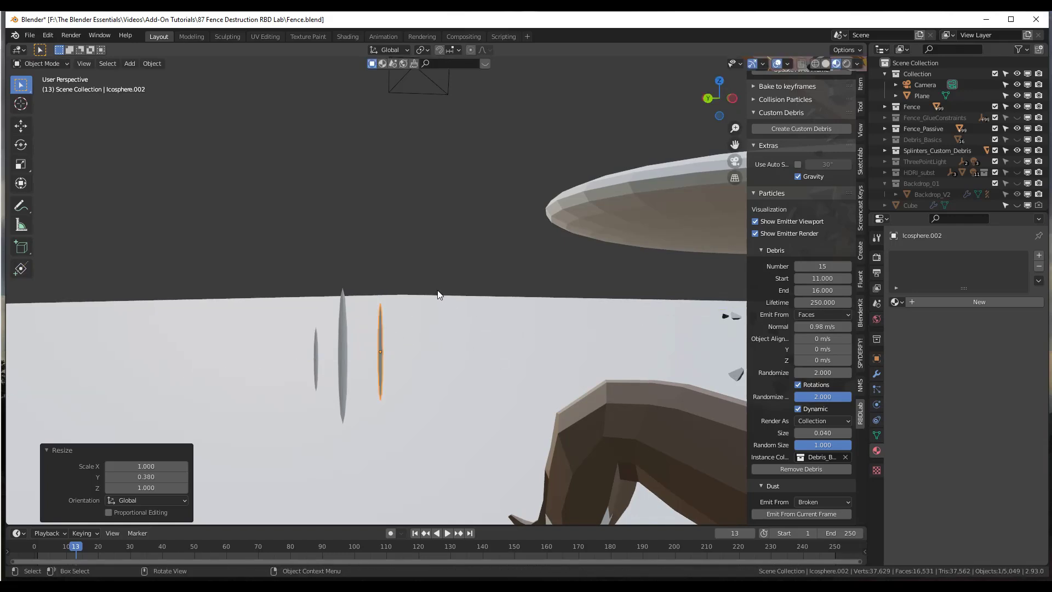
{"action": "middle_click_drag", "start_coordinate": [437, 295], "coordinate": [430, 294]}
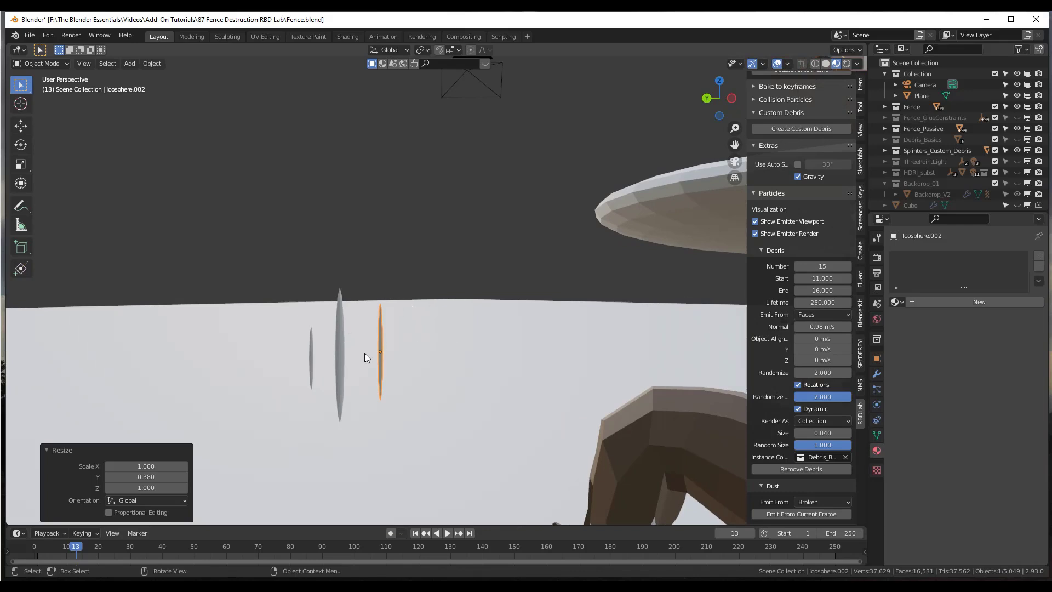
{"action": "scroll", "coordinate": [381, 344], "scroll_direction": "down", "scroll_amount": 6}
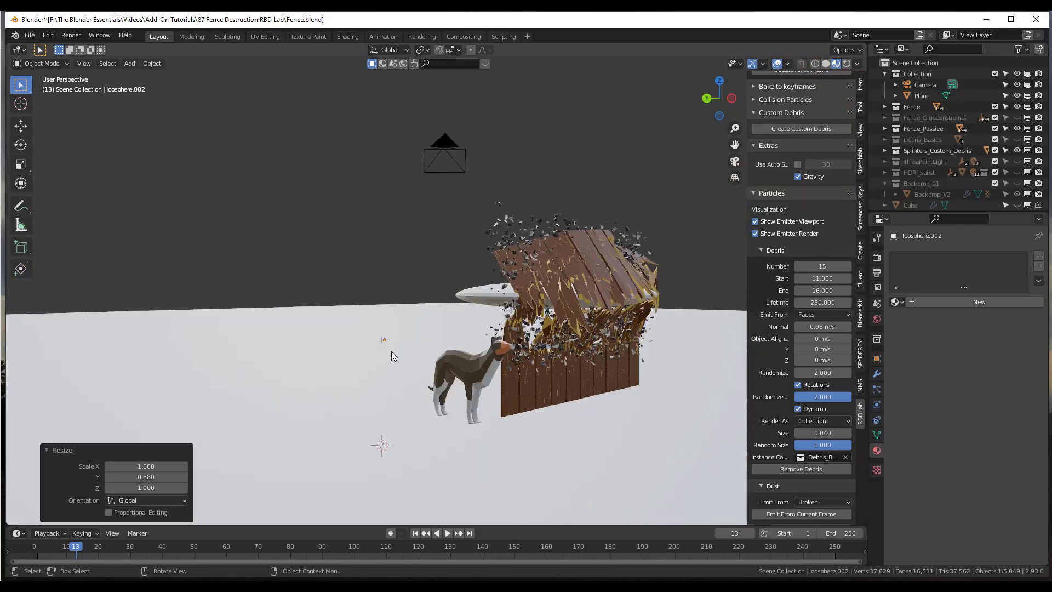
Create a custom debris collection named BrokenWood from the original splinter and its two copies.
{"action": "scroll", "coordinate": [391, 352], "scroll_direction": "up", "scroll_amount": 2}
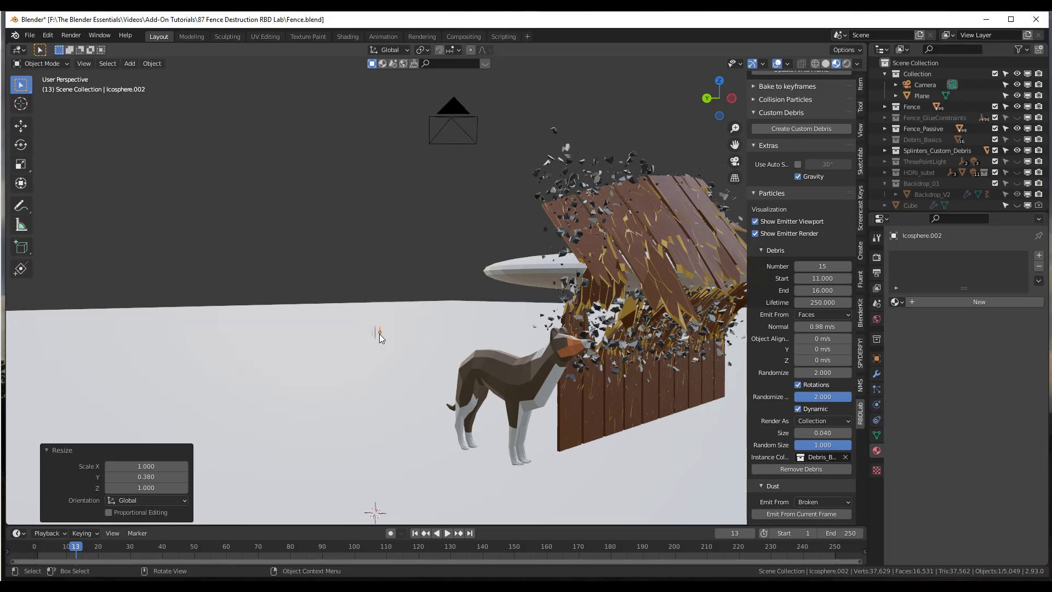
{"action": "scroll", "coordinate": [379, 334], "scroll_direction": "up", "scroll_amount": 5}
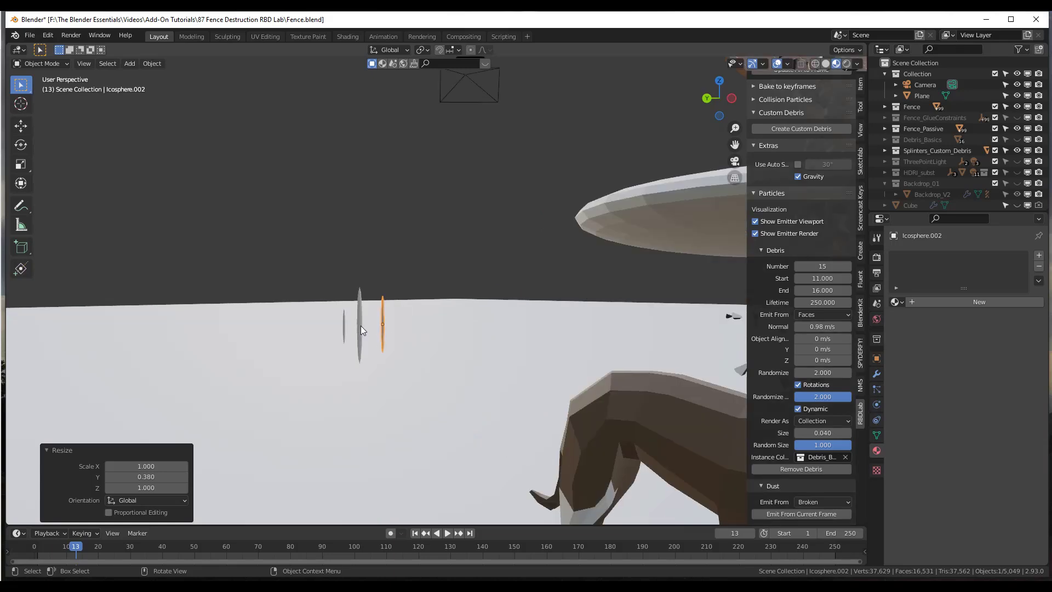
{"action": "left_click", "coordinate": [361, 327], "text": "shift"}
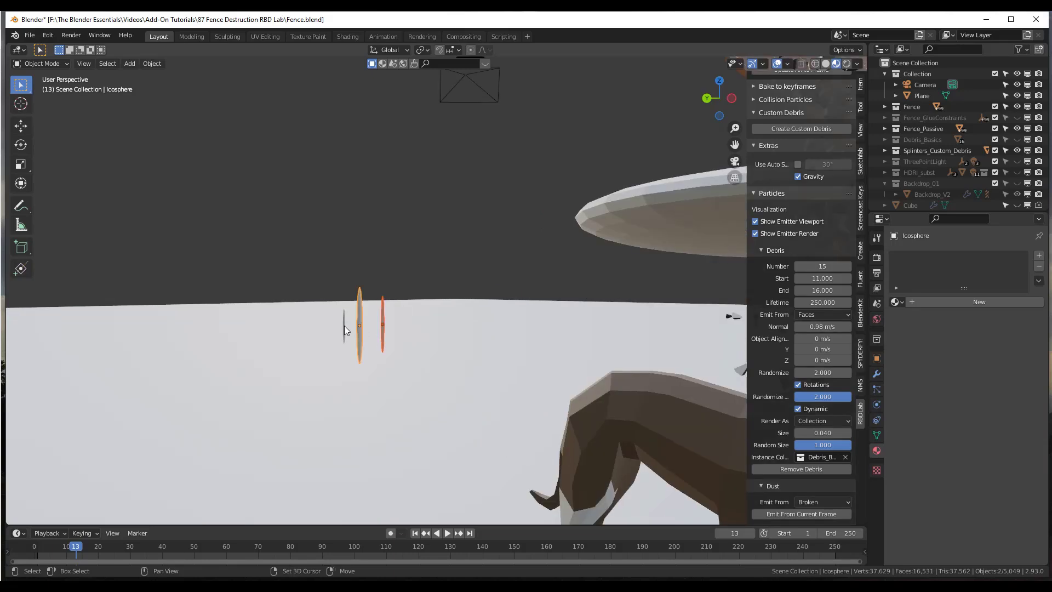
{"action": "left_click", "coordinate": [344, 326], "text": "shift"}
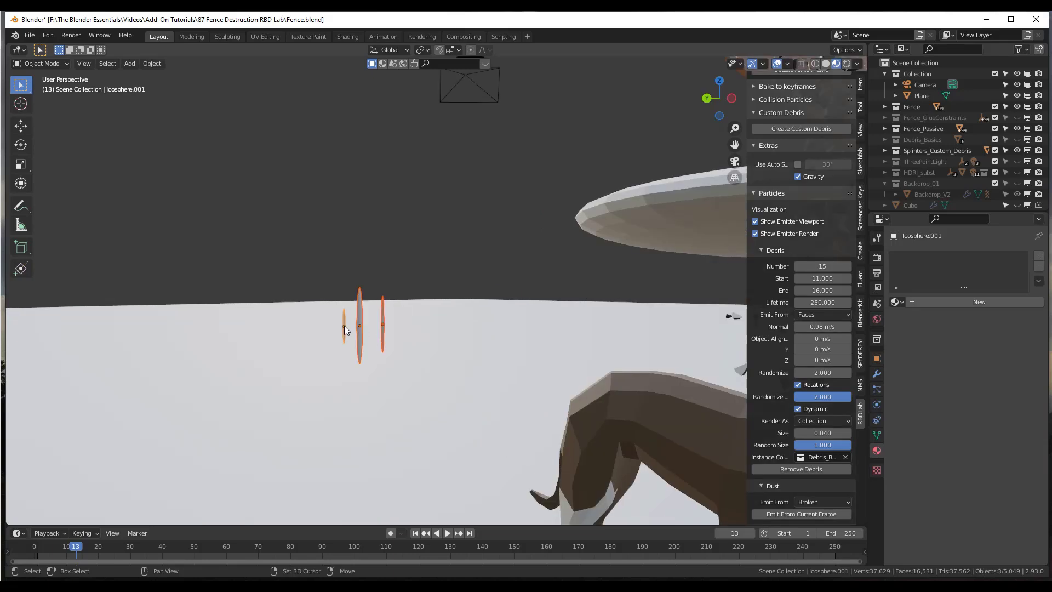
{"action": "left_click", "coordinate": [753, 111]}
{"action": "left_click", "coordinate": [752, 111]}
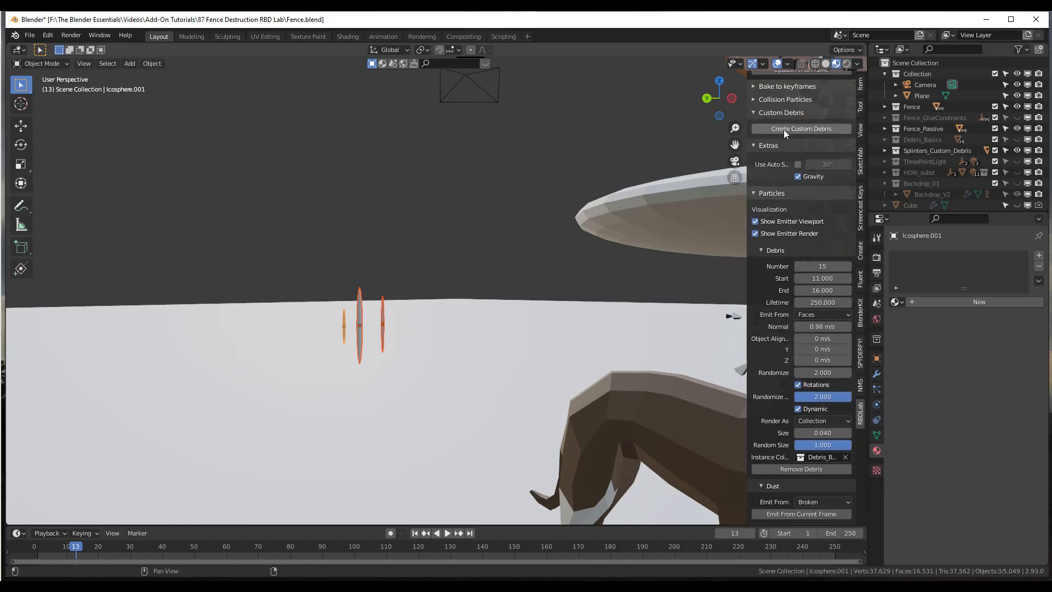
{"action": "left_click", "coordinate": [784, 130]}
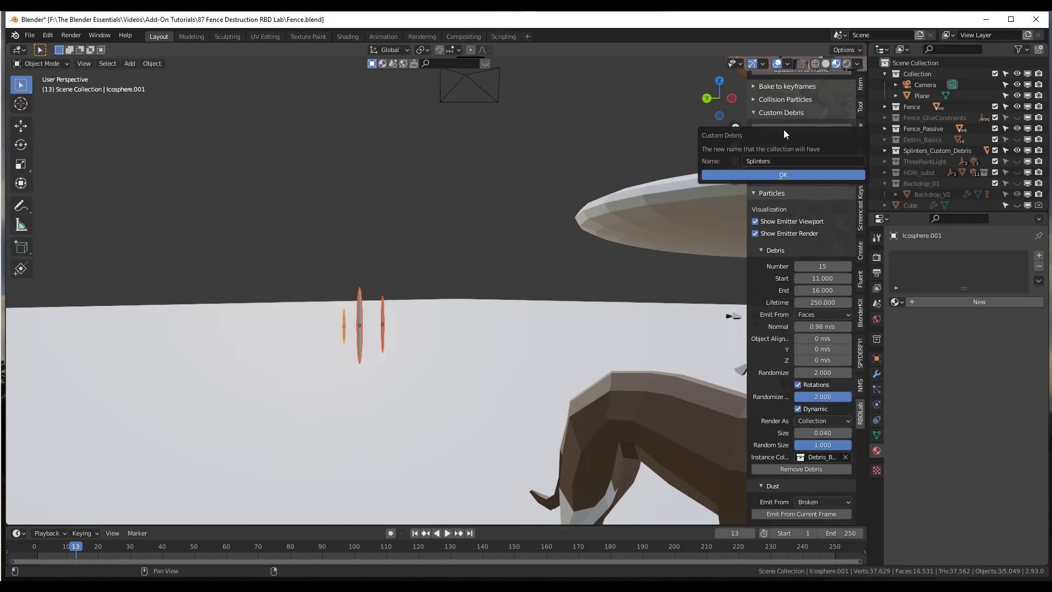
{"action": "left_click", "coordinate": [790, 162]}
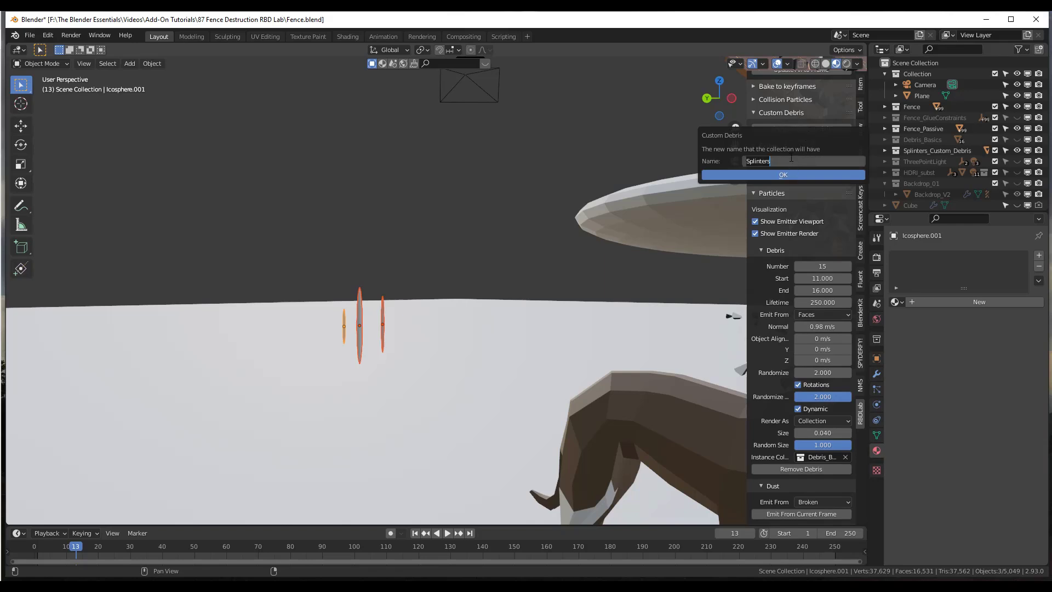
{"action": "type", "text": "BrokenWood"}
{"action": "key", "text": "Return"}
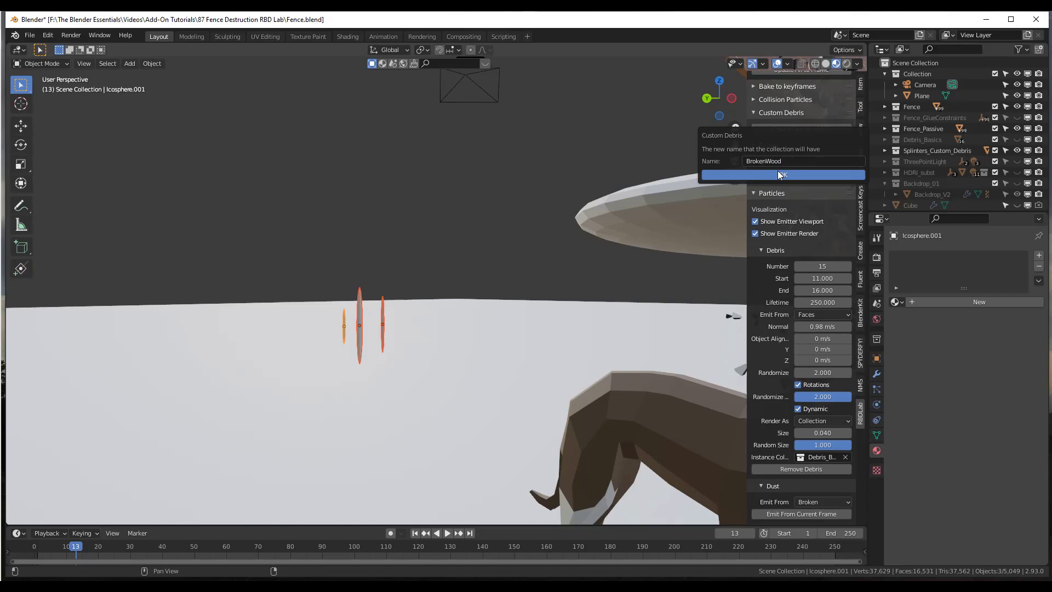
{"action": "left_click", "coordinate": [778, 175]}
Locate the BrokenWood_Custom_Debris collection and its three splinter objects in the scene hierarchy and unhide the collection in the viewport.
{"action": "scroll", "coordinate": [390, 306], "scroll_direction": "down", "scroll_amount": 8}
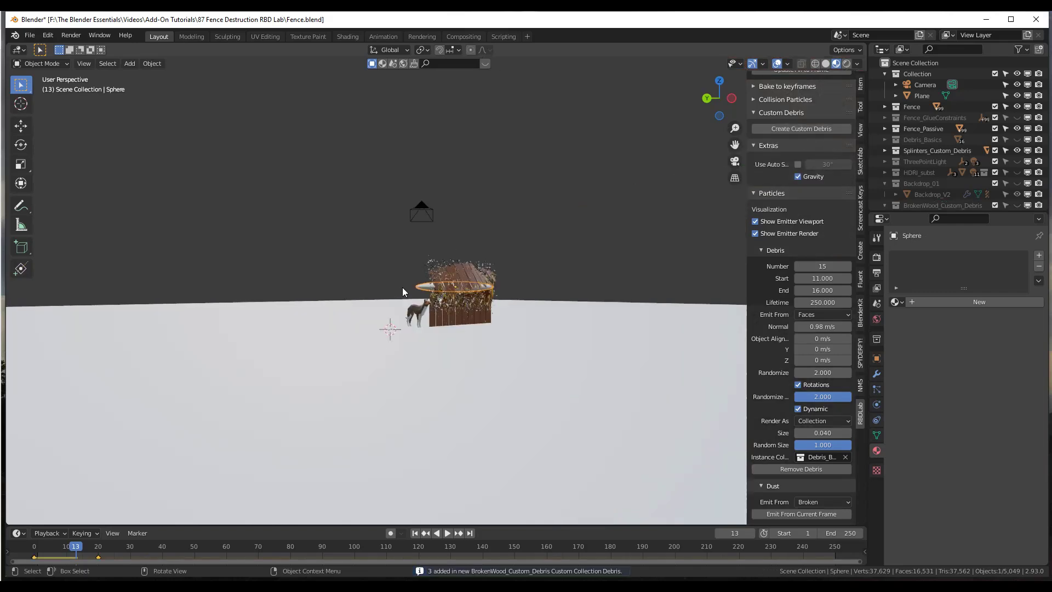
{"action": "scroll", "coordinate": [444, 304], "scroll_direction": "up", "scroll_amount": 3}
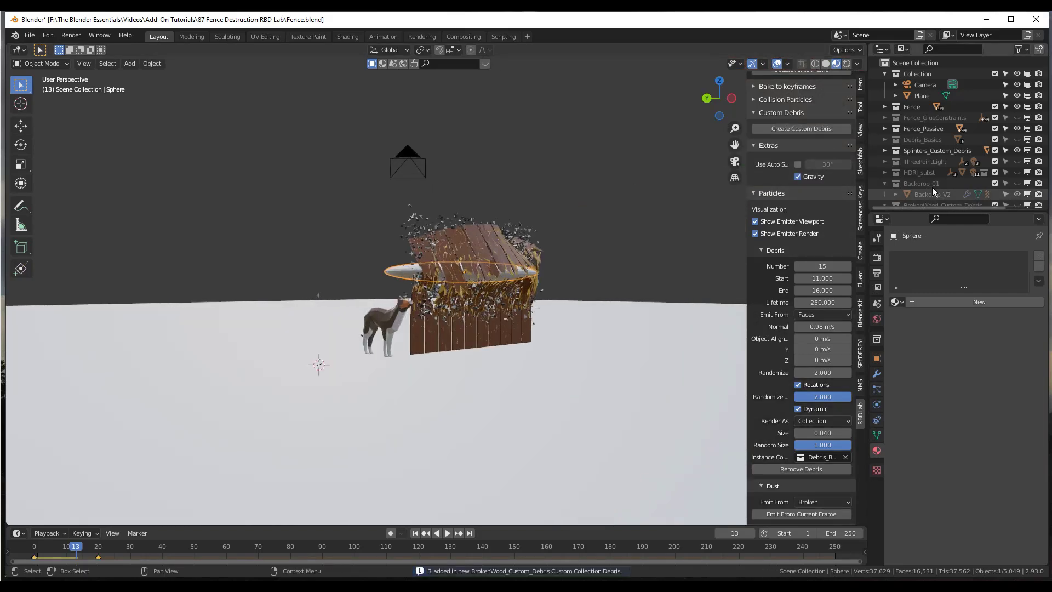
{"action": "scroll", "coordinate": [932, 186], "scroll_direction": "down", "scroll_amount": 2}
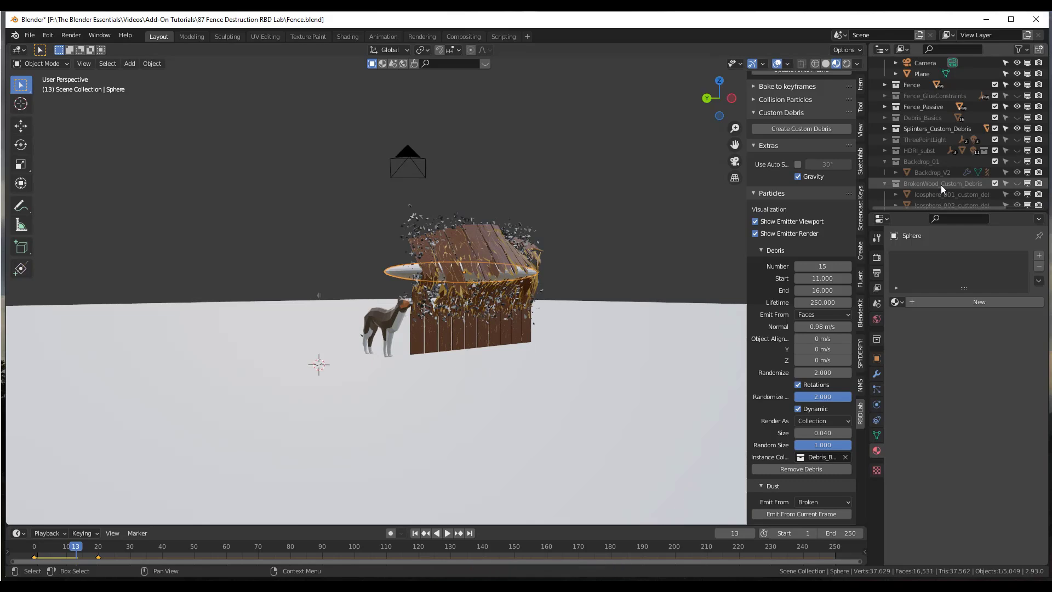
{"action": "scroll", "coordinate": [939, 185], "scroll_direction": "down", "scroll_amount": 1}
{"action": "left_click", "coordinate": [940, 185]}
{"action": "scroll", "coordinate": [940, 185], "scroll_direction": "down", "scroll_amount": 1}
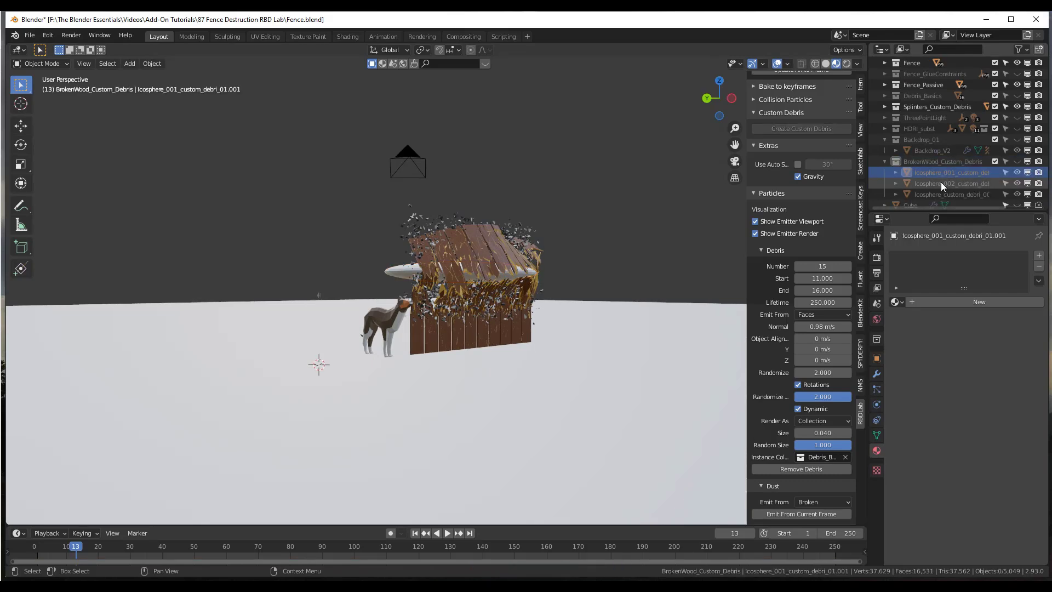
{"action": "left_click", "coordinate": [941, 183]}
{"action": "left_click", "coordinate": [941, 190]}
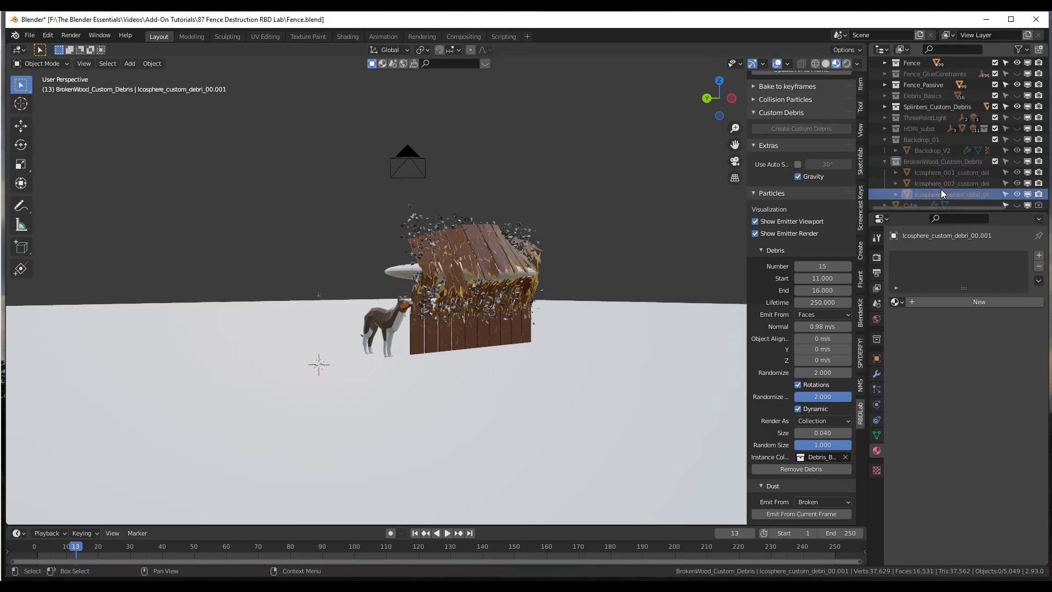
{"action": "left_click", "coordinate": [1017, 161]}
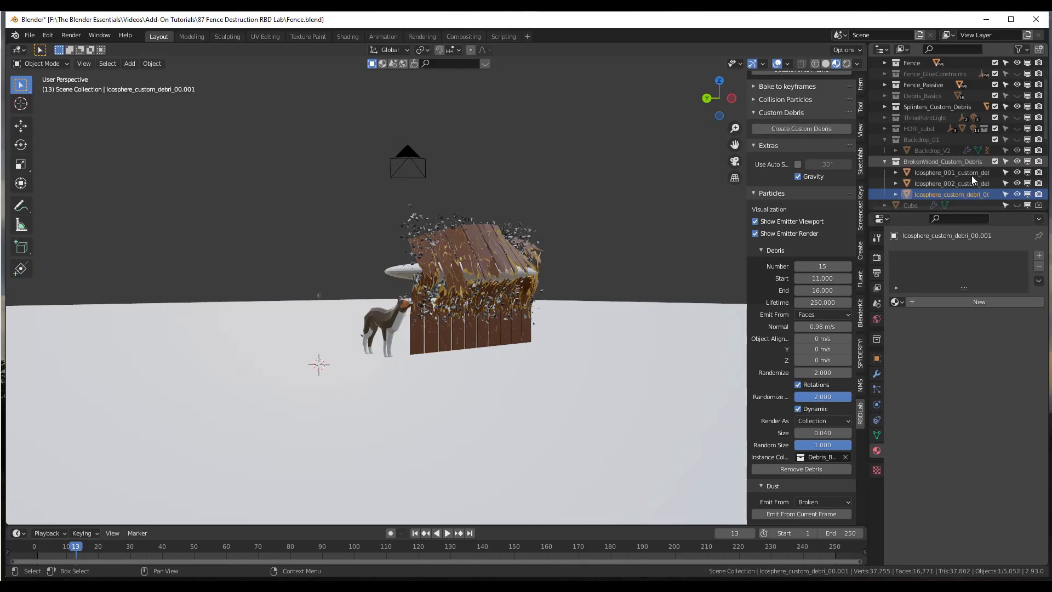
Return the animation to frame 0 and set the debris particles' instance collection to BrokenWood_Custom_Debris.
{"action": "scroll", "coordinate": [469, 271], "scroll_direction": "up", "scroll_amount": 4}
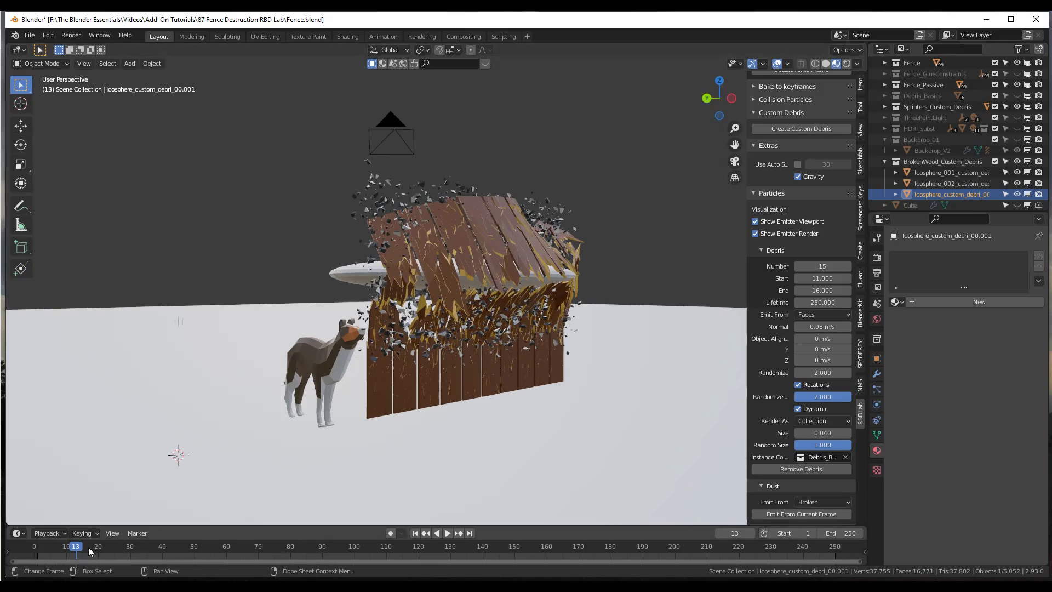
{"action": "left_click_drag", "start_coordinate": [78, 550], "coordinate": [32, 551]}
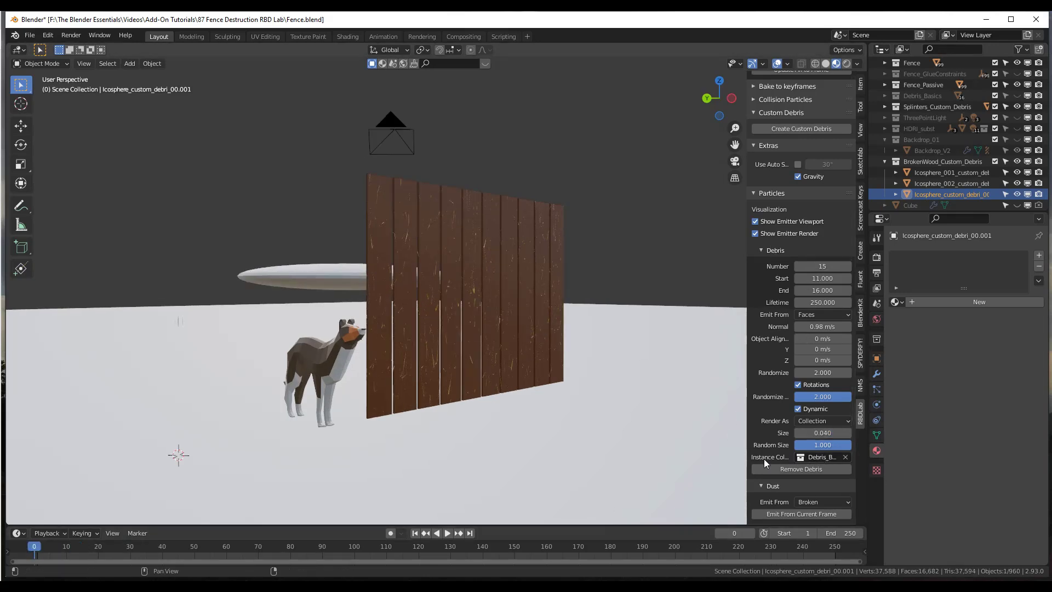
{"action": "left_click", "coordinate": [814, 458]}
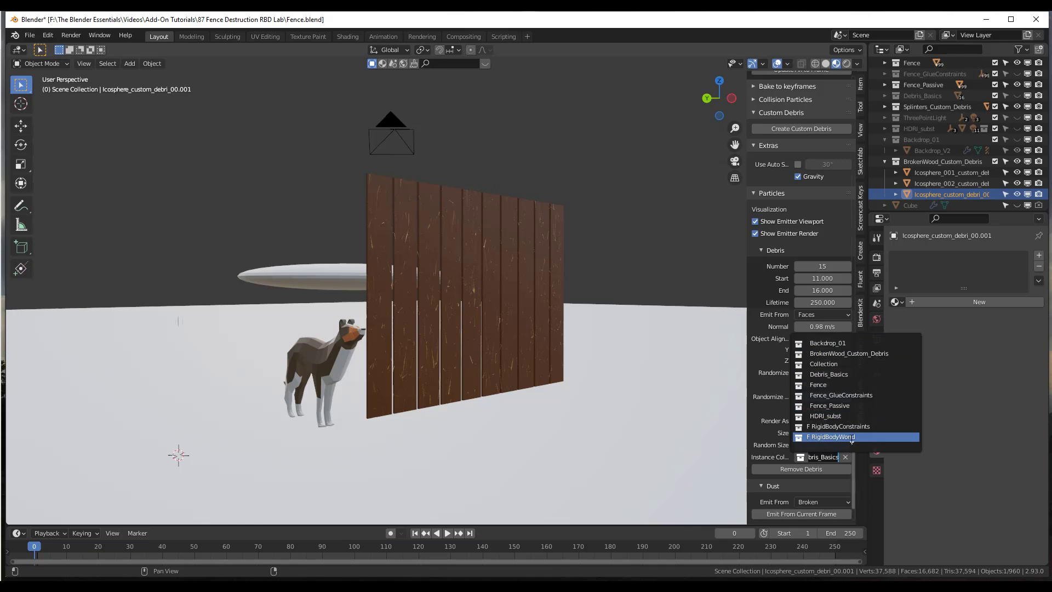
{"action": "scroll", "coordinate": [852, 441], "scroll_direction": "down", "scroll_amount": 3}
{"action": "scroll", "coordinate": [849, 411], "scroll_direction": "up", "scroll_amount": 12}
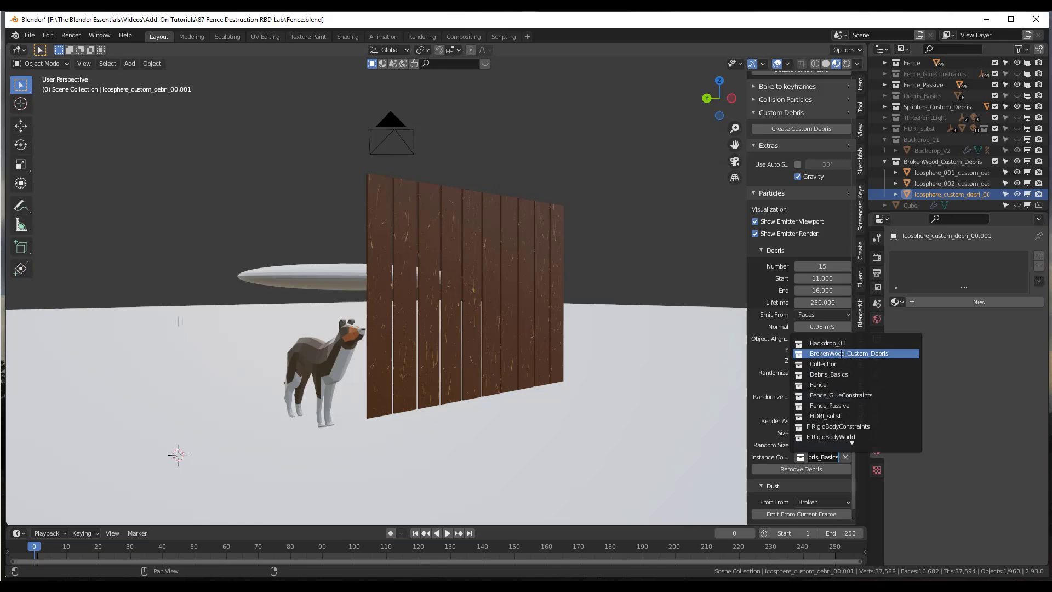
{"action": "left_click", "coordinate": [841, 353]}
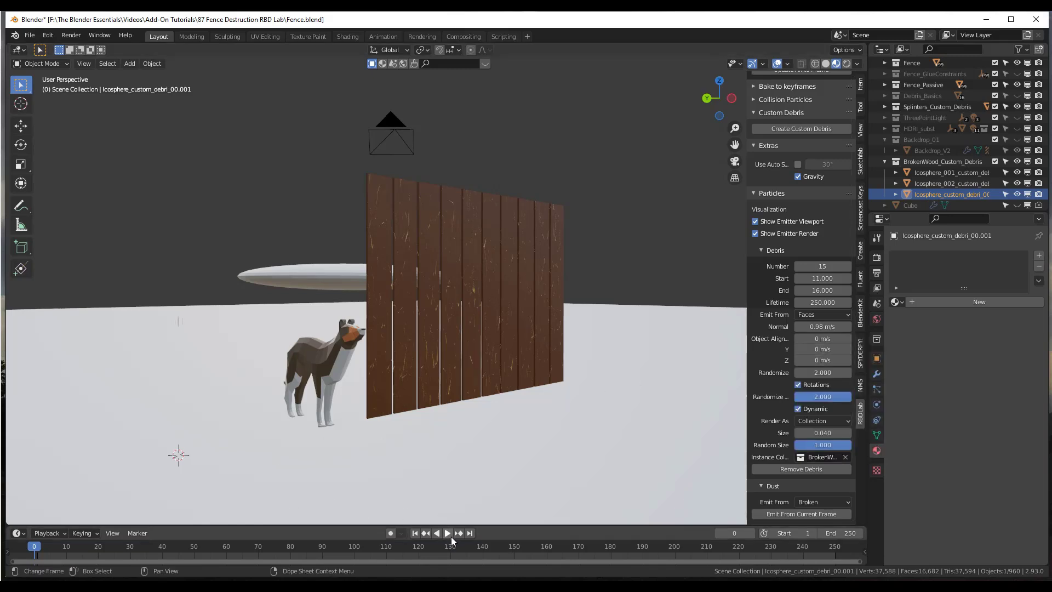
Play the simulation to frame 12, stop it, and increase the debris particle size to 1.21.
{"action": "left_click", "coordinate": [449, 534]}
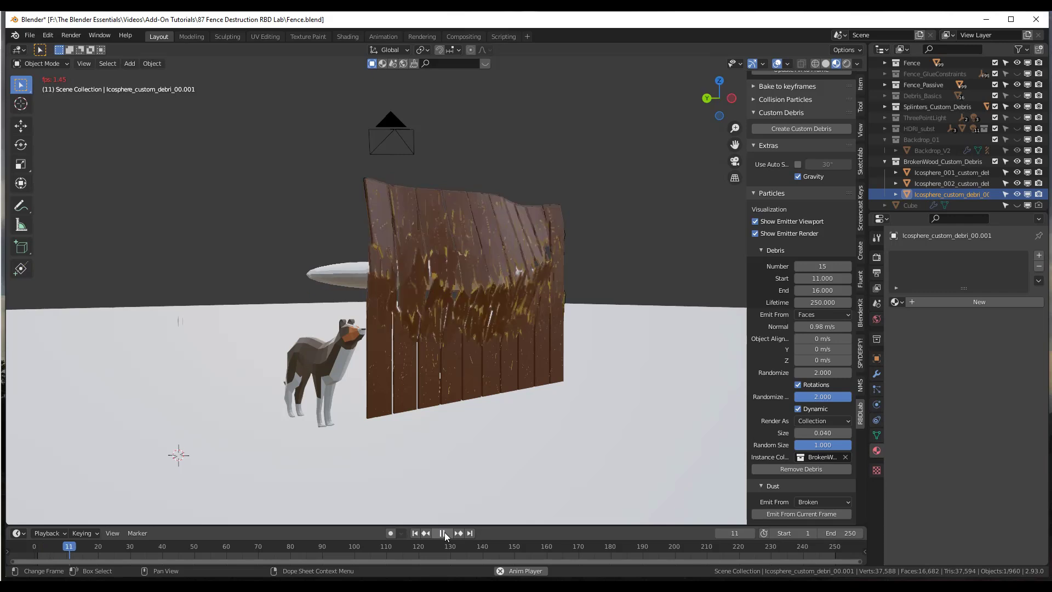
{"action": "left_click", "coordinate": [445, 531]}
{"action": "scroll", "coordinate": [485, 331], "scroll_direction": "up", "scroll_amount": 2}
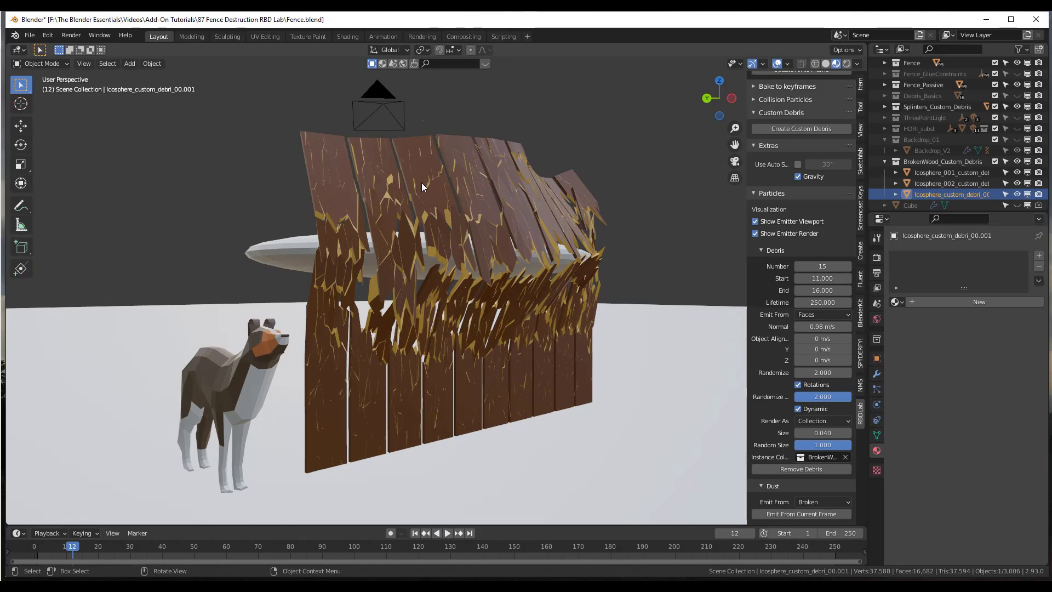
{"action": "scroll", "coordinate": [422, 183], "scroll_direction": "up", "scroll_amount": 3}
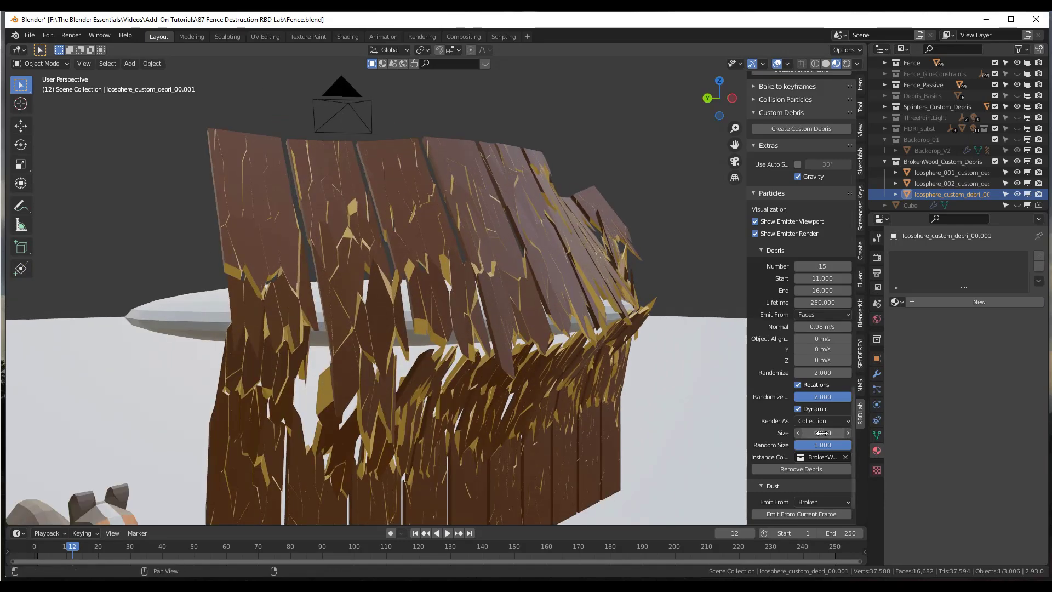
{"action": "mouse_move", "coordinate": [823, 432]}
{"action": "left_mouse_down"}
{"action": "mouse_move", "coordinate": [866, 432]}
{"action": "mouse_move", "coordinate": [826, 432]}
{"action": "left_mouse_up"}
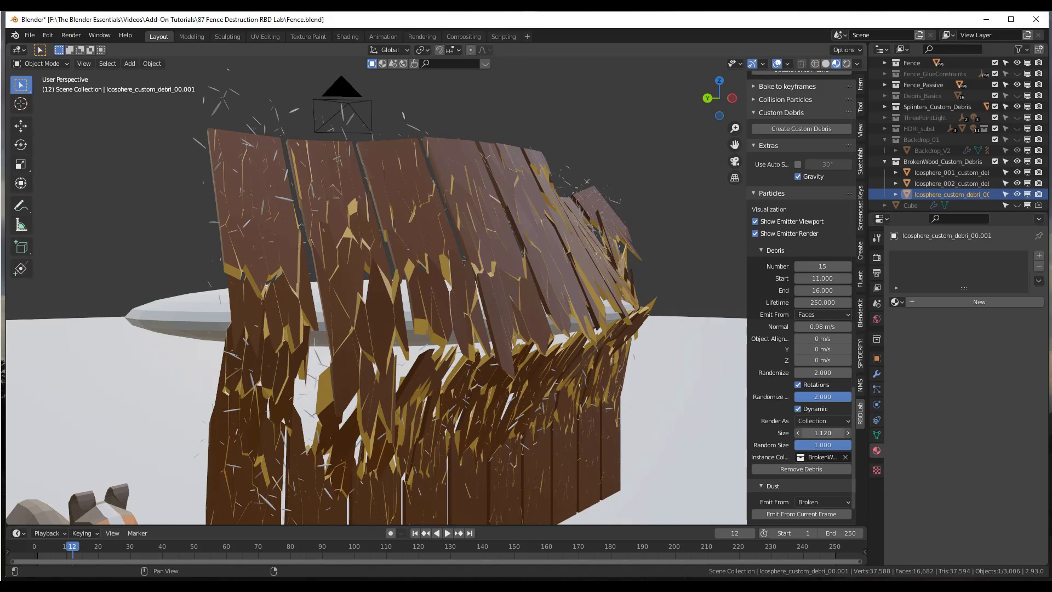
{"action": "left_click_drag", "start_coordinate": [822, 432], "coordinate": [827, 432]}
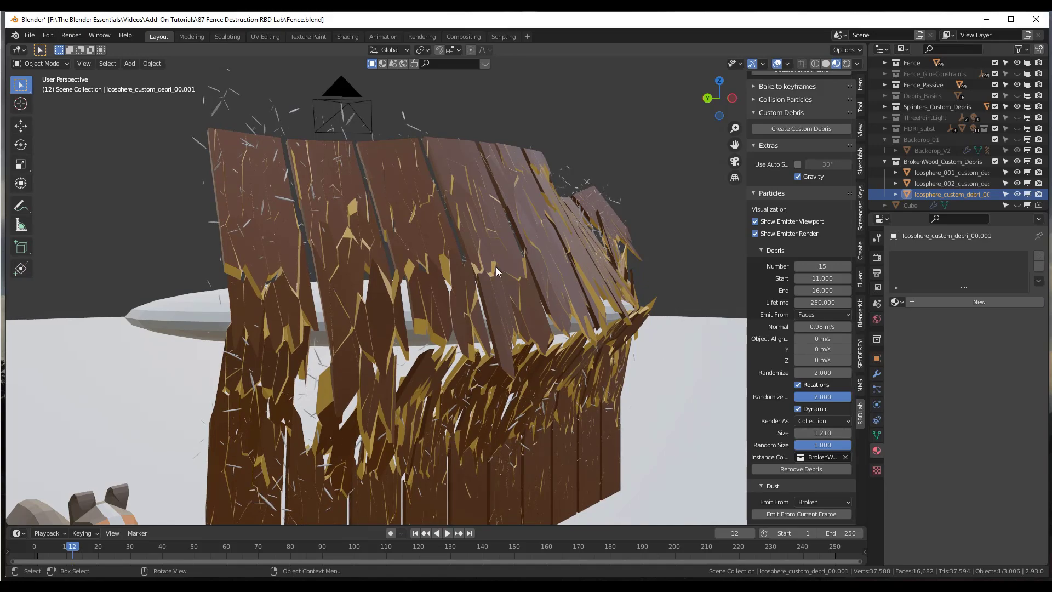
Examine the splinter debris around the breaking fence from several views, and play the simulation on to frame 28.
{"action": "scroll", "coordinate": [301, 149], "scroll_direction": "up", "scroll_amount": 6}
{"action": "scroll", "coordinate": [274, 228], "scroll_direction": "down", "scroll_amount": 5}
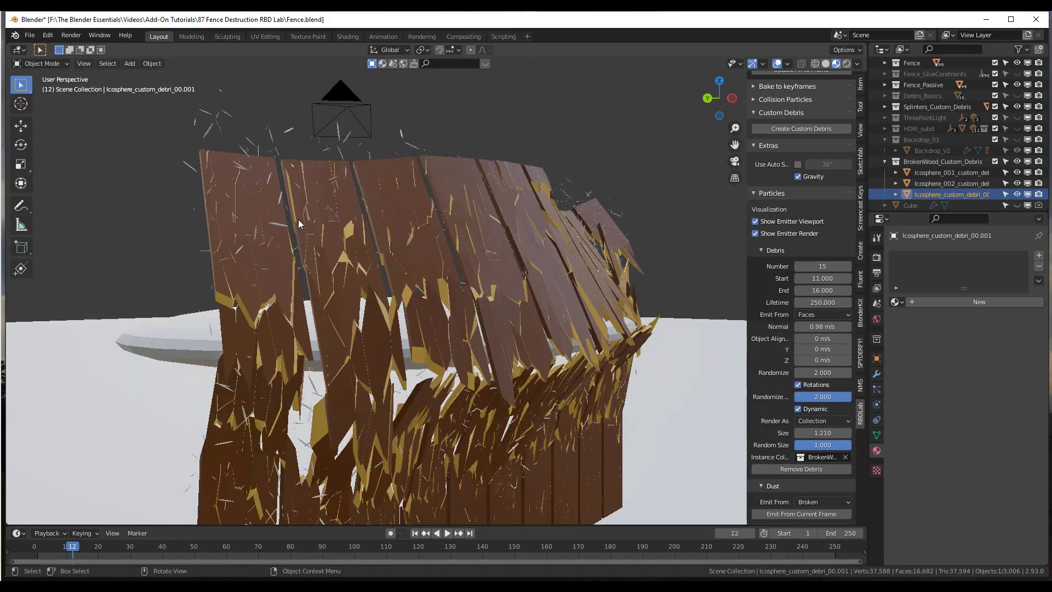
{"action": "middle_click_drag", "start_coordinate": [299, 219], "coordinate": [330, 244]}
{"action": "scroll", "coordinate": [329, 245], "scroll_direction": "up", "scroll_amount": 6}
{"action": "scroll", "coordinate": [330, 245], "scroll_direction": "down", "scroll_amount": 10}
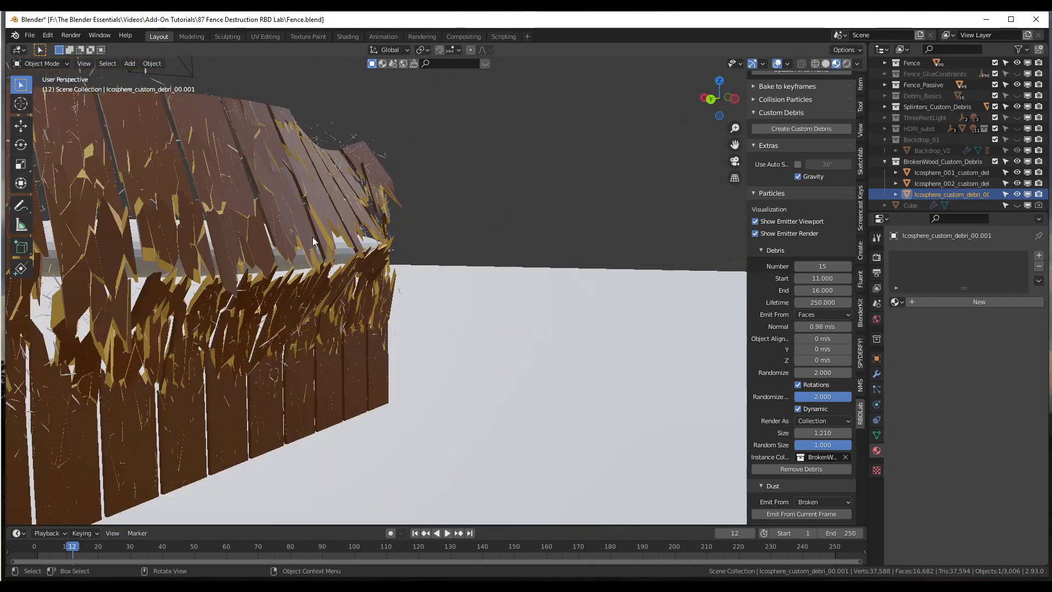
{"action": "scroll", "coordinate": [213, 208], "scroll_direction": "up", "scroll_amount": 3}
{"action": "scroll", "coordinate": [214, 212], "scroll_direction": "up", "scroll_amount": 2}
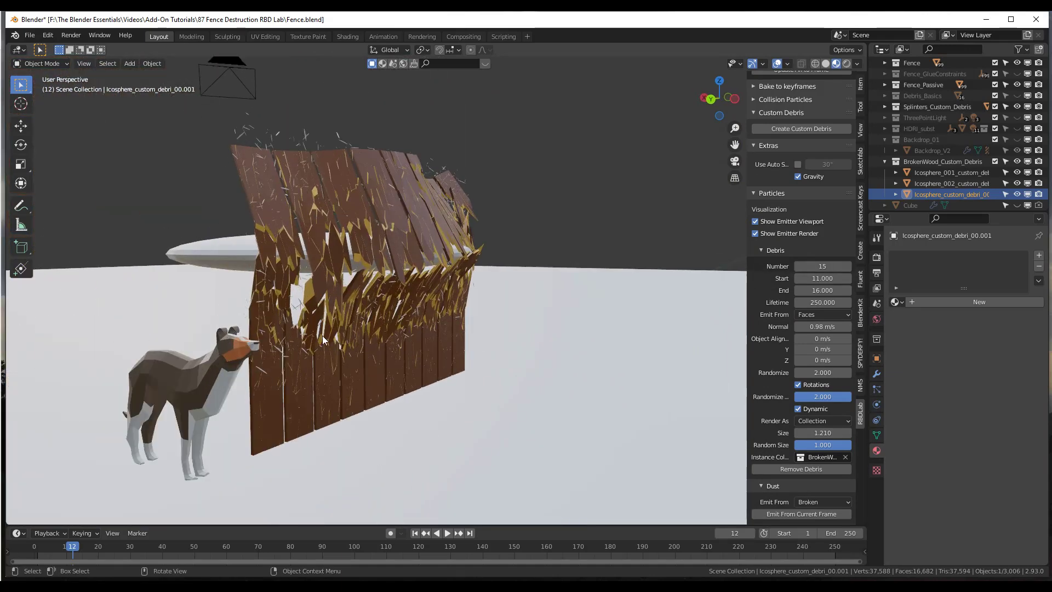
{"action": "left_click", "coordinate": [448, 534]}
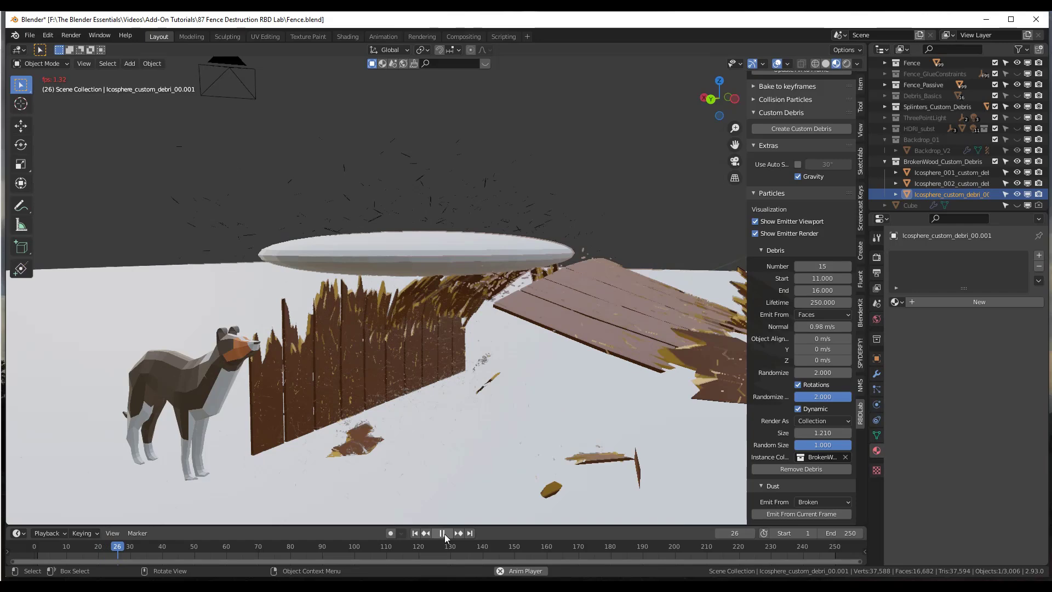
{"action": "left_click", "coordinate": [443, 534]}
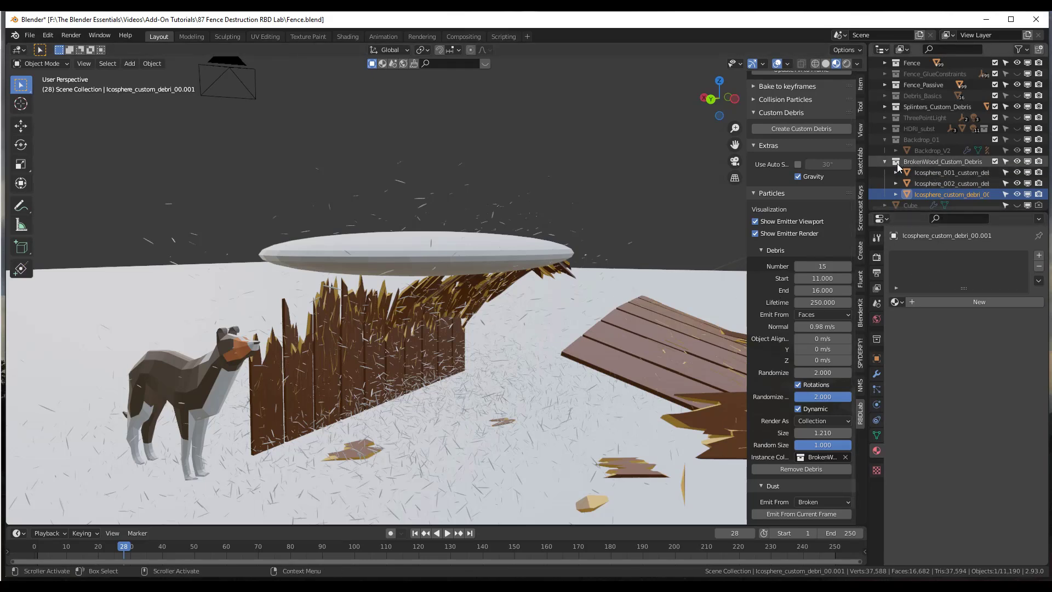
Add a new material to the Icosphere_001 debris splinter and paste the copied brown as its base color (H 0.045, S 1.000, V 0.128).
{"action": "left_click", "coordinate": [933, 175]}
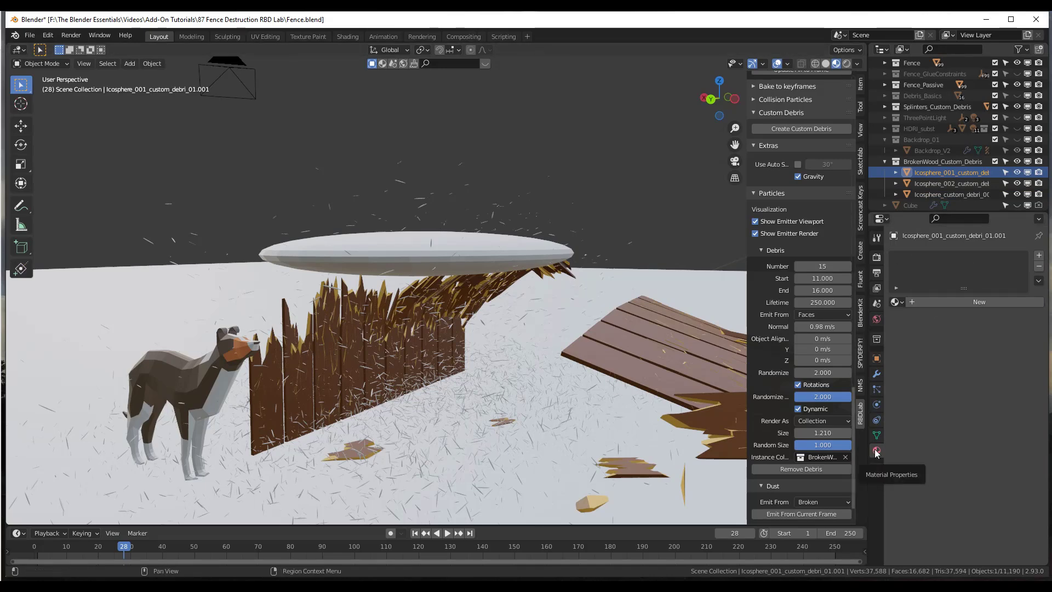
{"action": "left_click", "coordinate": [963, 303]}
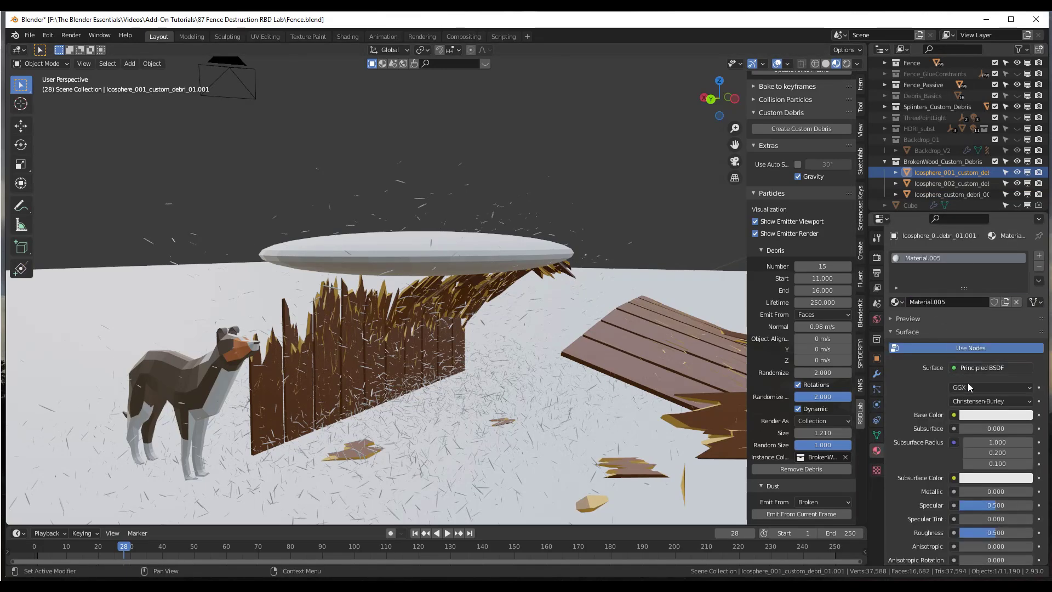
{"action": "left_click", "coordinate": [987, 414]}
{"action": "key", "text": "ctrl+v"}
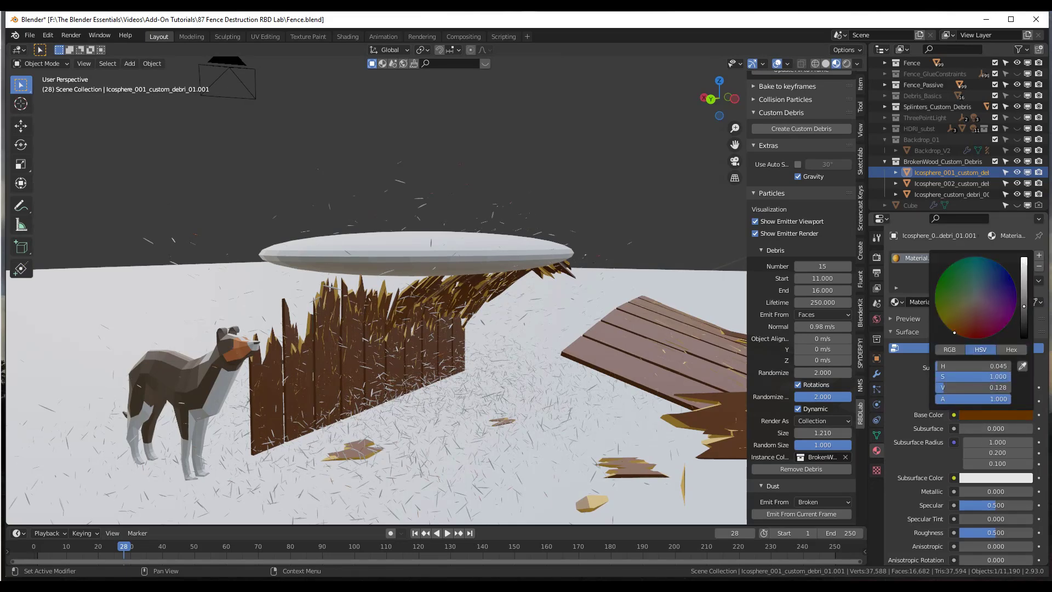
Assign the brown material to all faces of the Icosphere_001 debris splinter in Edit Mode.
{"action": "left_click", "coordinate": [942, 183]}
{"action": "left_click", "coordinate": [946, 173]}
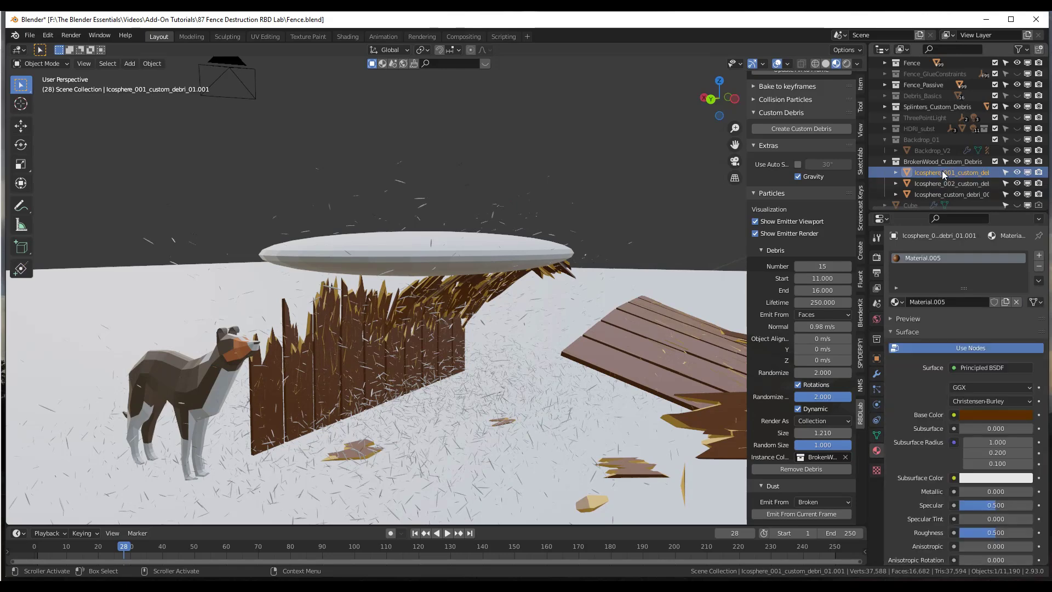
{"action": "key", "text": "Tab"}
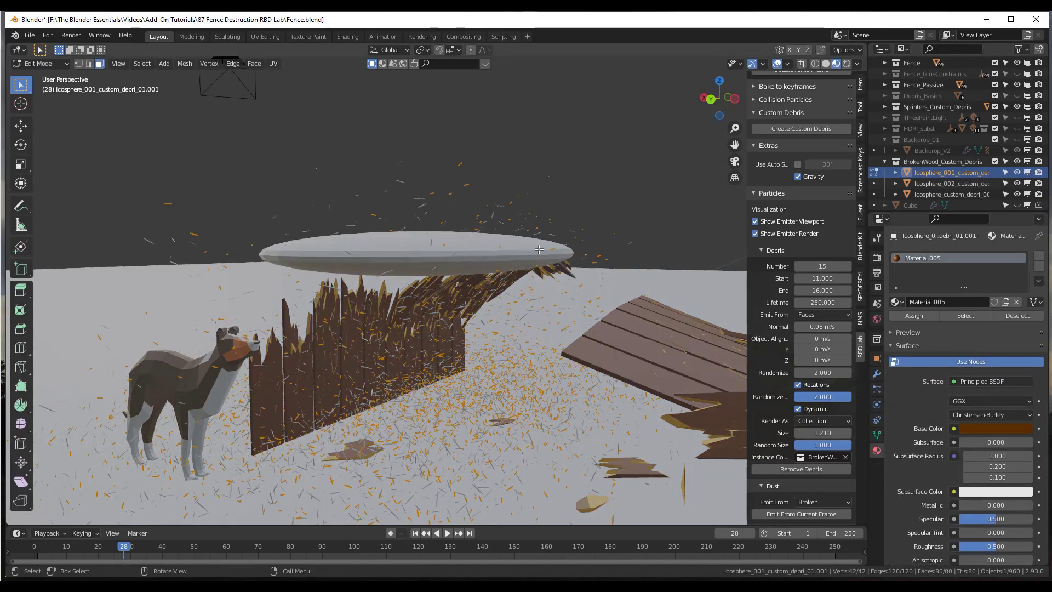
{"action": "left_click", "coordinate": [915, 317]}
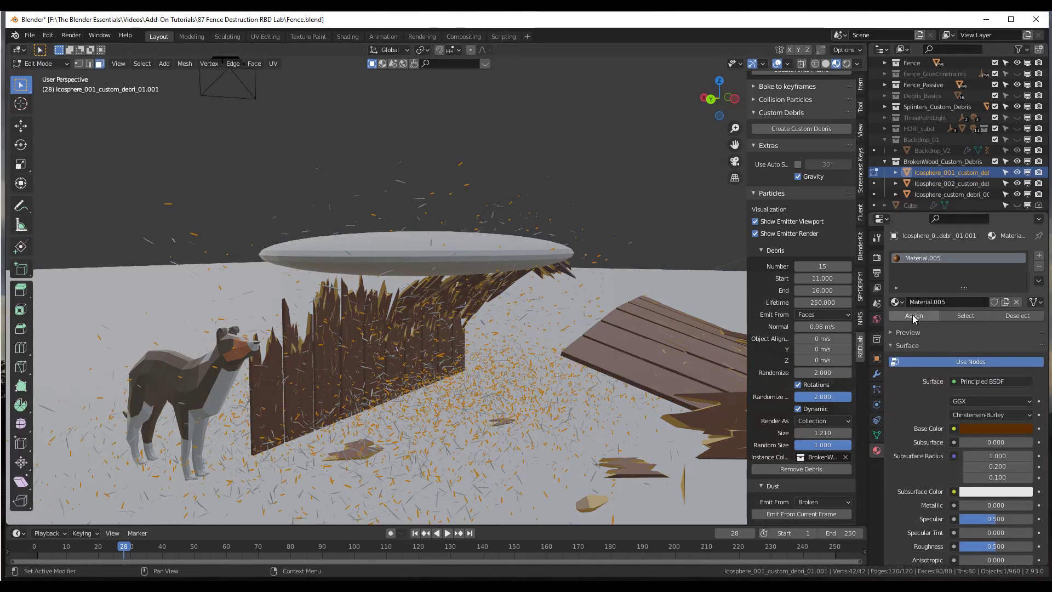
Apply the existing Material.005 to the Icosphere_002 debris splinter and check it in Edit Mode.
{"action": "left_click", "coordinate": [932, 185]}
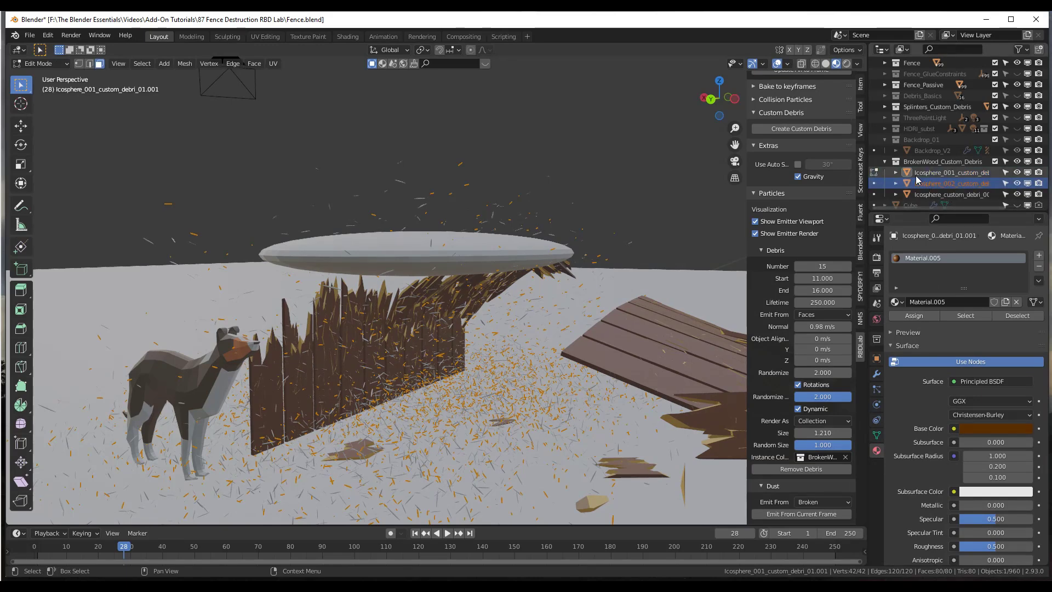
{"action": "key", "text": "Tab"}
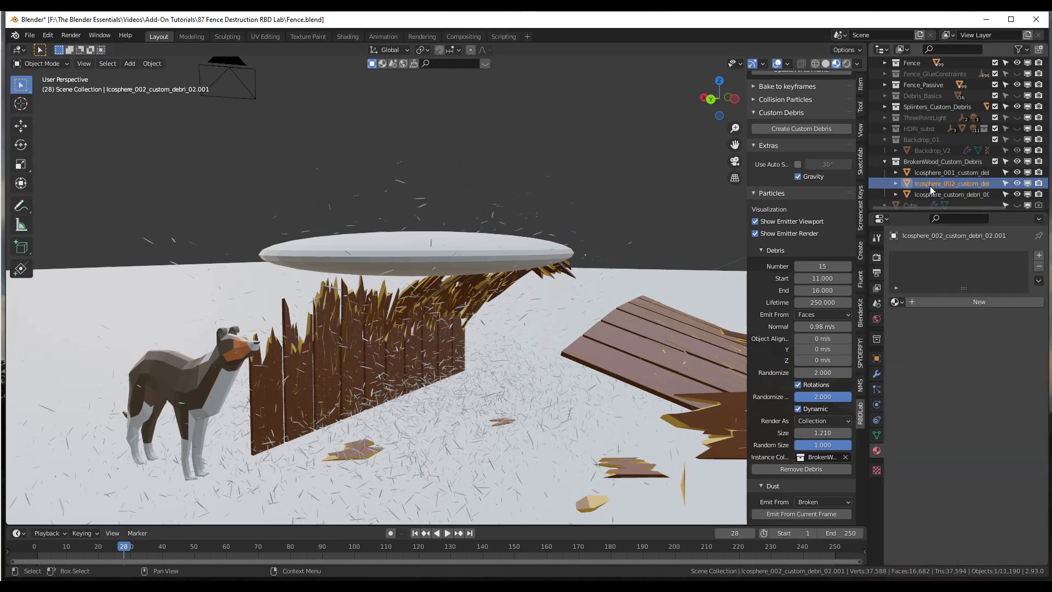
{"action": "left_click", "coordinate": [897, 302]}
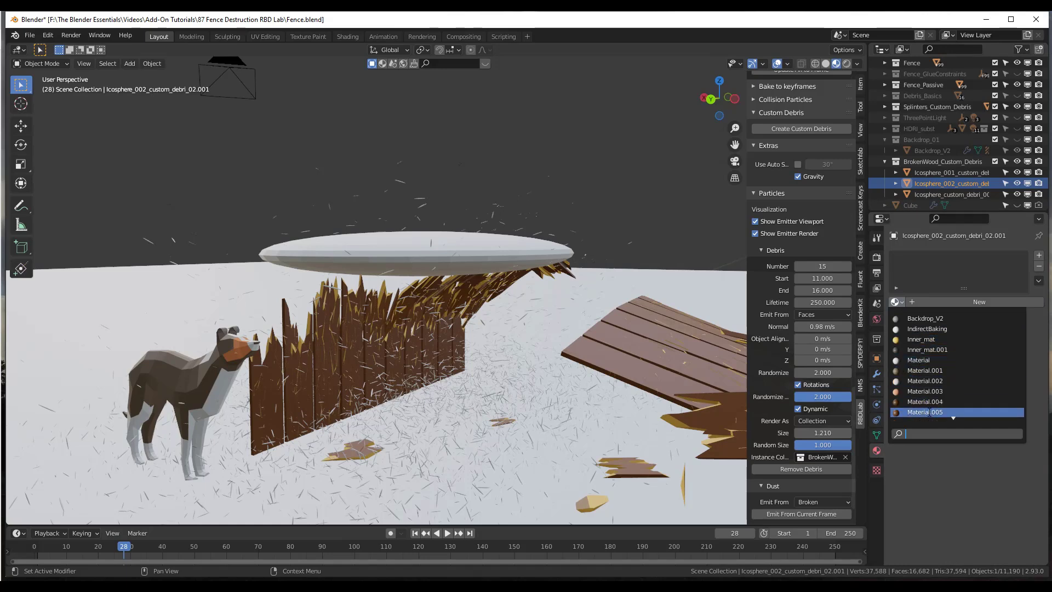
{"action": "left_click", "coordinate": [925, 412]}
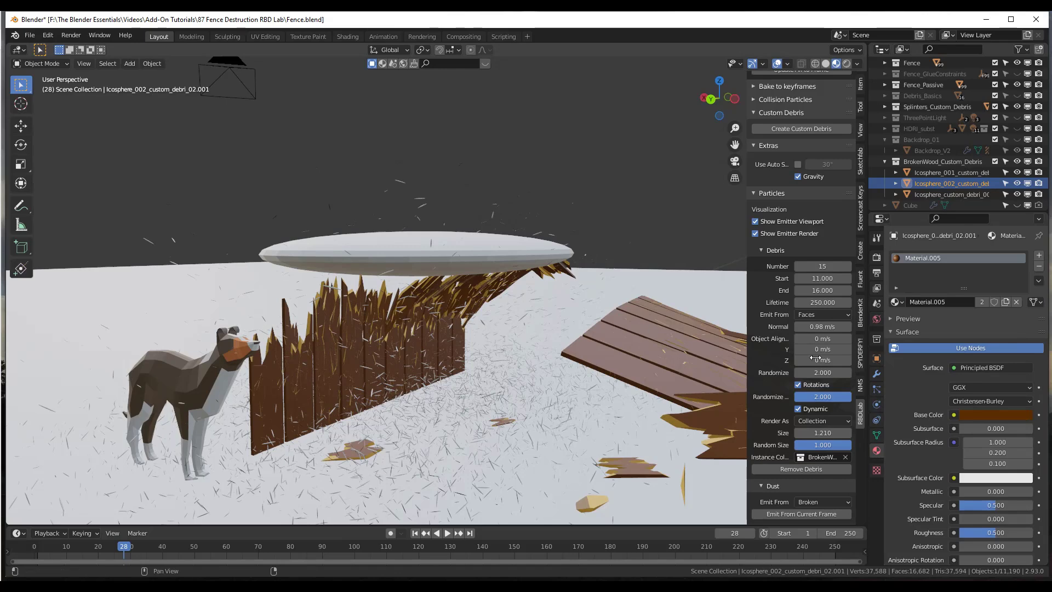
{"action": "key", "text": "Tab"}
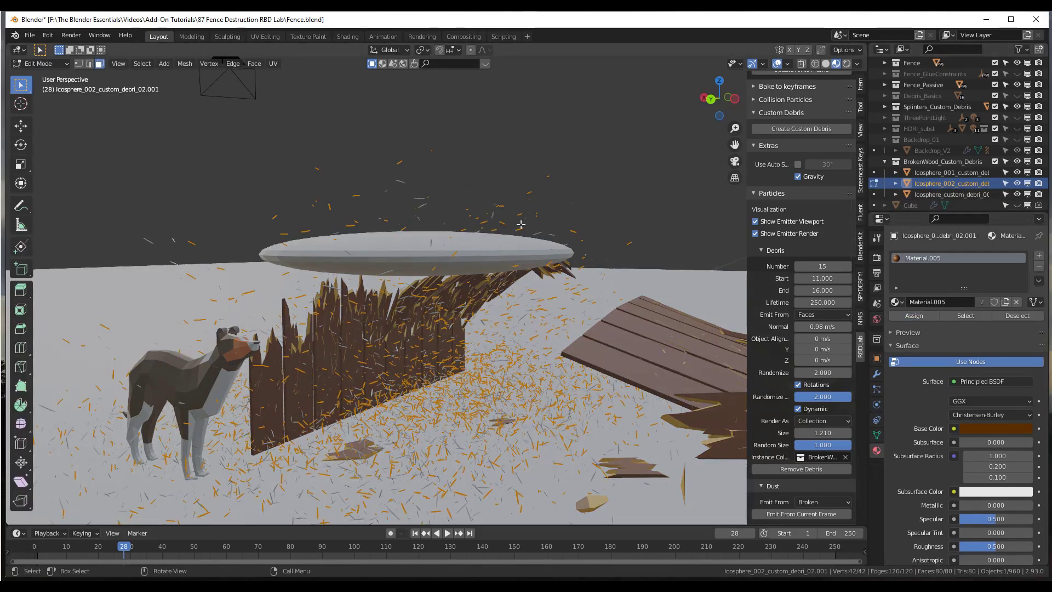
{"action": "key", "text": "Tab"}
Apply the existing Material.005 to the remaining Icosphere_custom_debri_00 splinter and check it in Edit Mode.
{"action": "left_click", "coordinate": [921, 193]}
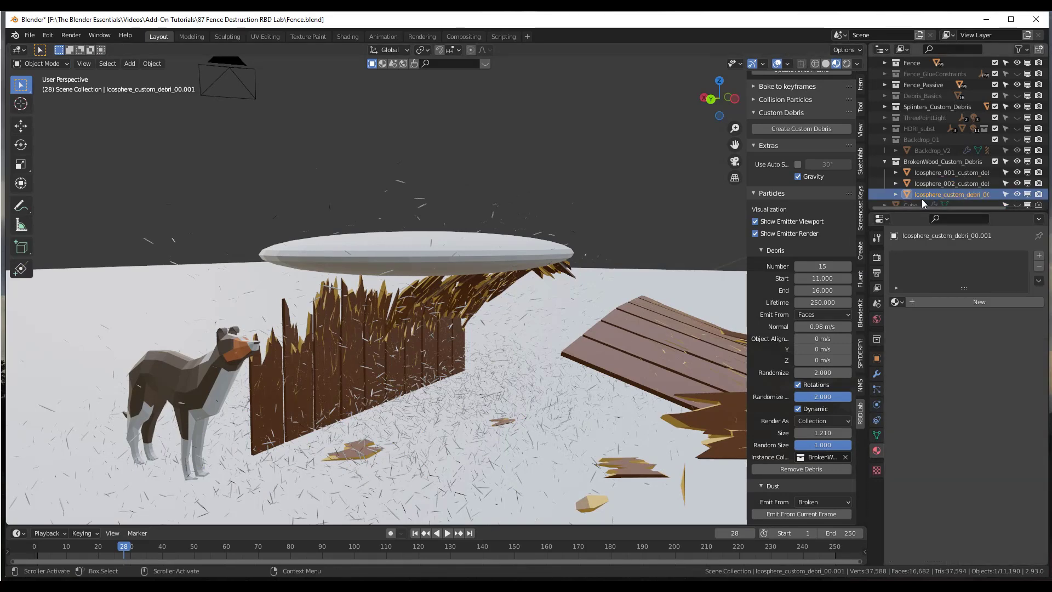
{"action": "left_click", "coordinate": [897, 302]}
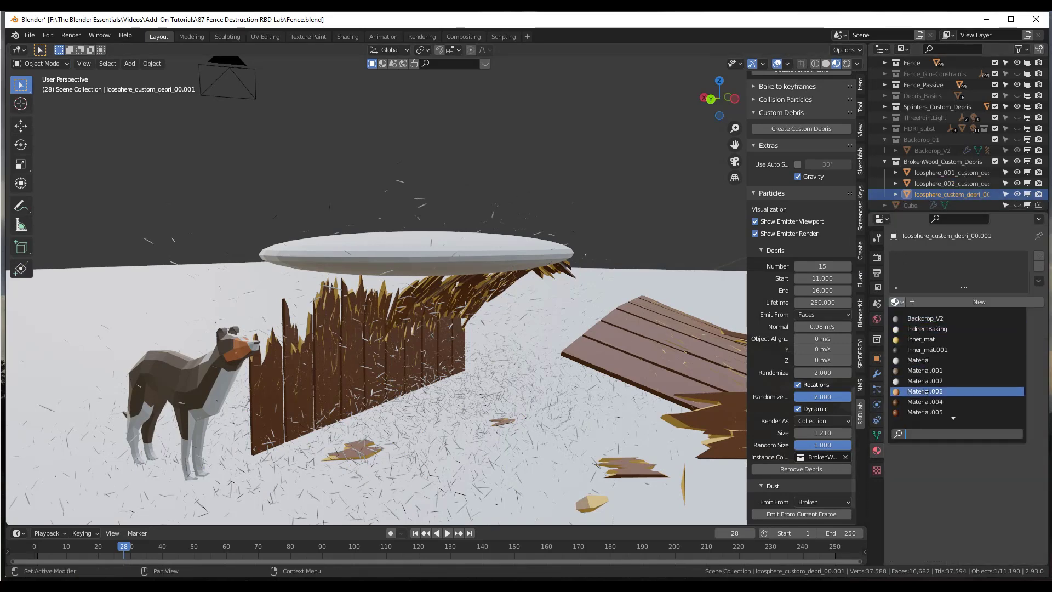
{"action": "left_click", "coordinate": [926, 412]}
{"action": "key", "text": "Tab"}
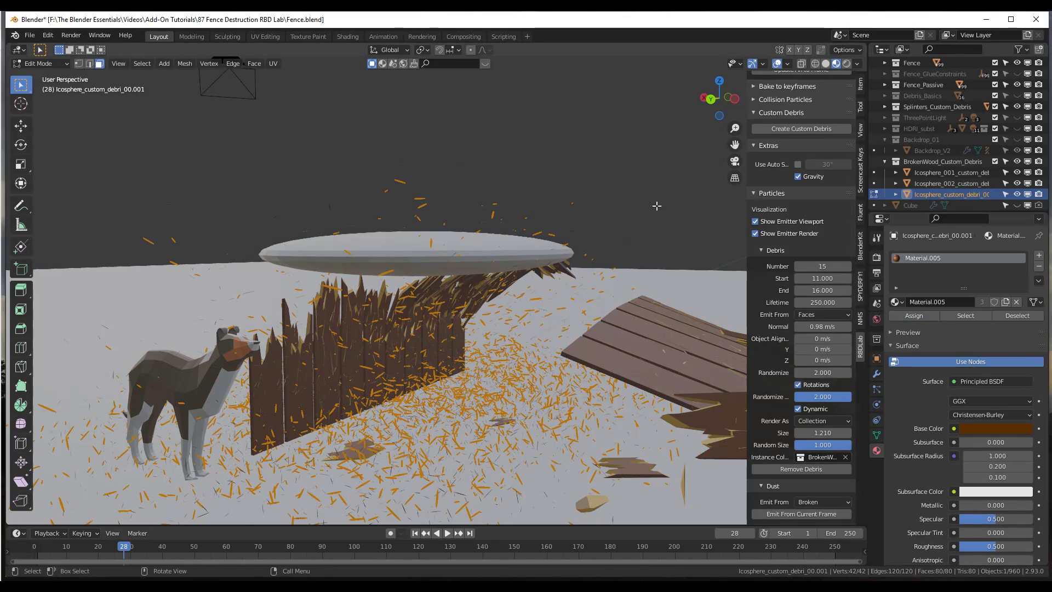
{"action": "key", "text": "Tab"}
Examine the brown splinter debris around the broken fence up close and from farther away.
{"action": "scroll", "coordinate": [438, 455], "scroll_direction": "up", "scroll_amount": 4}
{"action": "scroll", "coordinate": [439, 447], "scroll_direction": "up", "scroll_amount": 2}
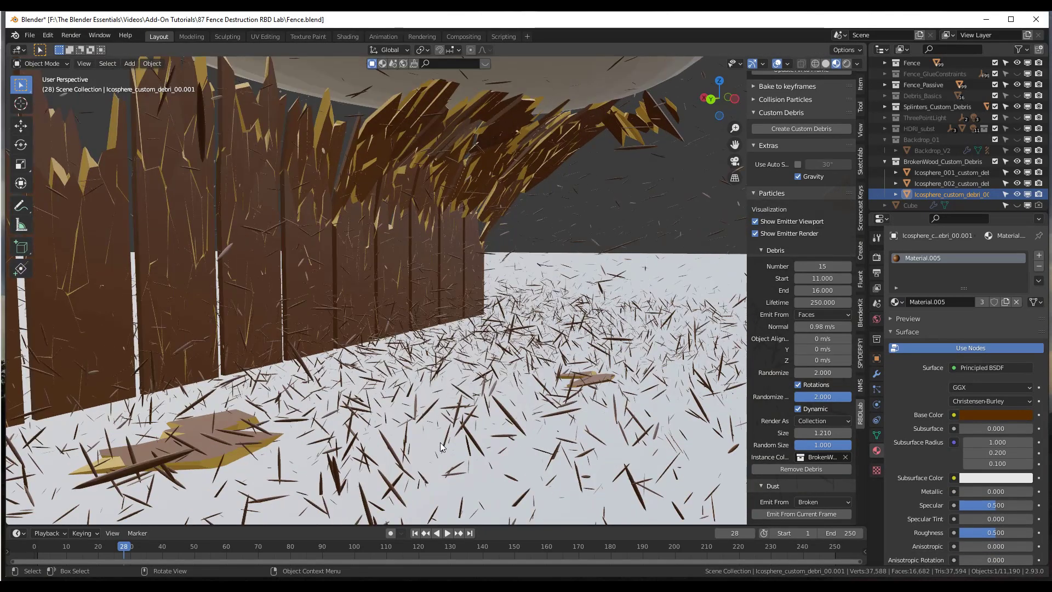
{"action": "scroll", "coordinate": [443, 418], "scroll_direction": "down", "scroll_amount": 3}
{"action": "scroll", "coordinate": [451, 401], "scroll_direction": "down", "scroll_amount": 3}
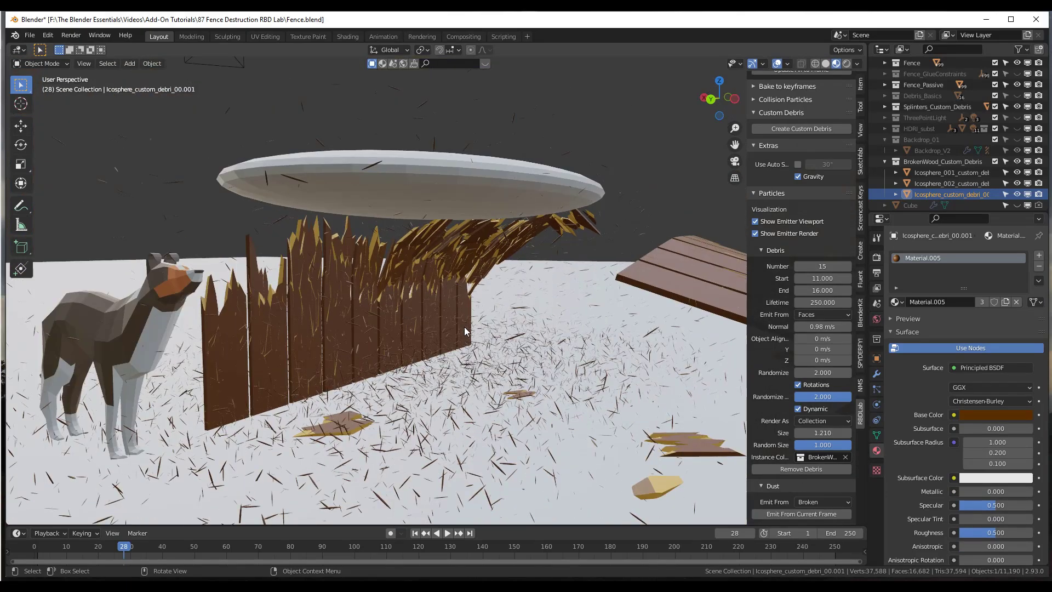
{"action": "middle_click_drag", "start_coordinate": [450, 401], "coordinate": [465, 401]}
{"action": "scroll", "coordinate": [464, 398], "scroll_direction": "down", "scroll_amount": 2}
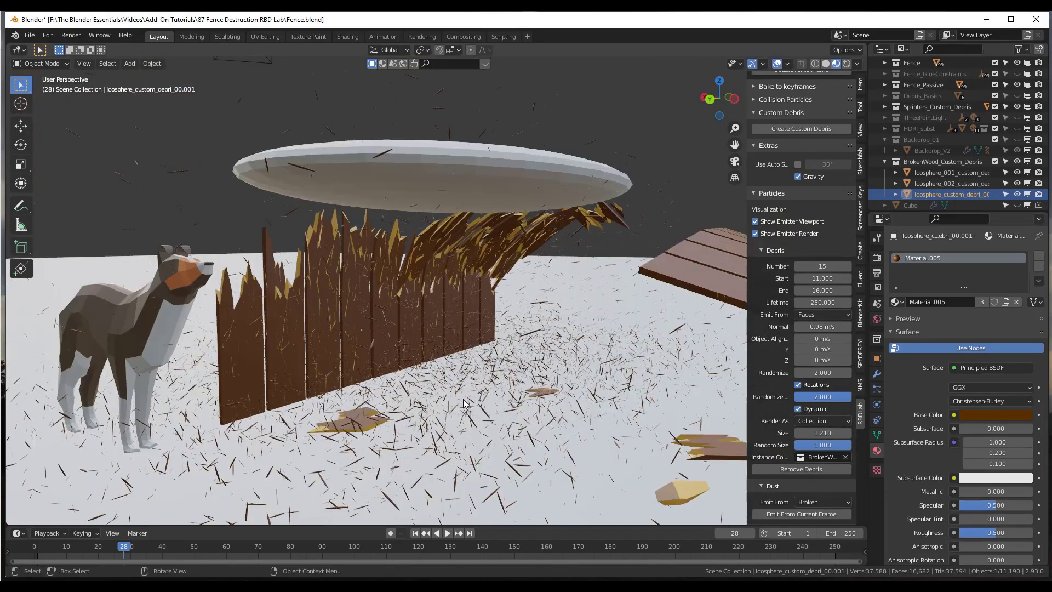
{"action": "scroll", "coordinate": [466, 388], "scroll_direction": "down", "scroll_amount": 1}
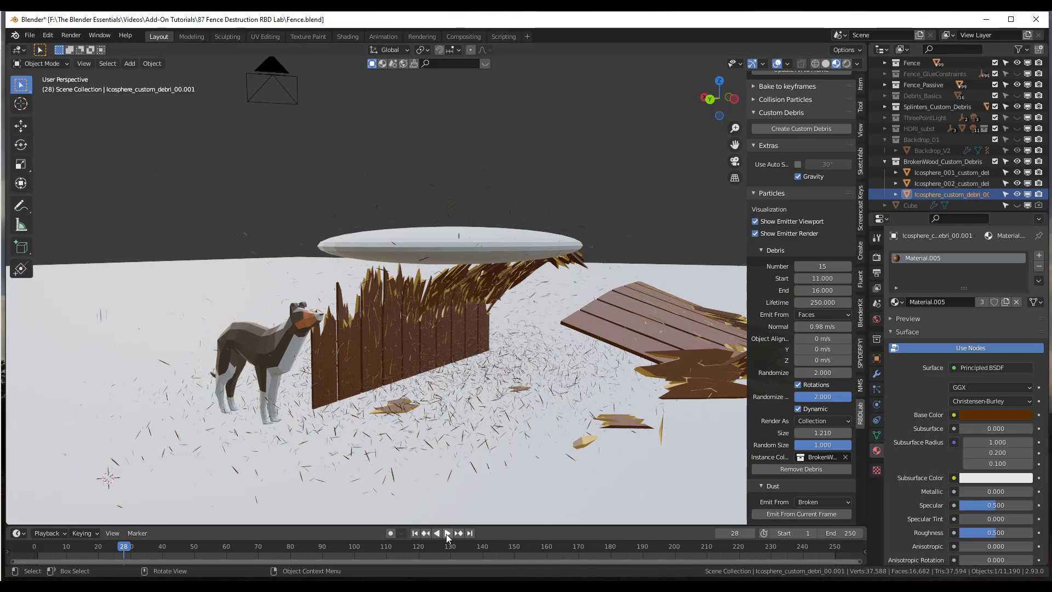
At frame 20, move the flattened sphere -3.1251 m along X past the fence and keyframe it there.
{"action": "left_click", "coordinate": [439, 245]}
{"action": "left_click", "coordinate": [98, 546]}
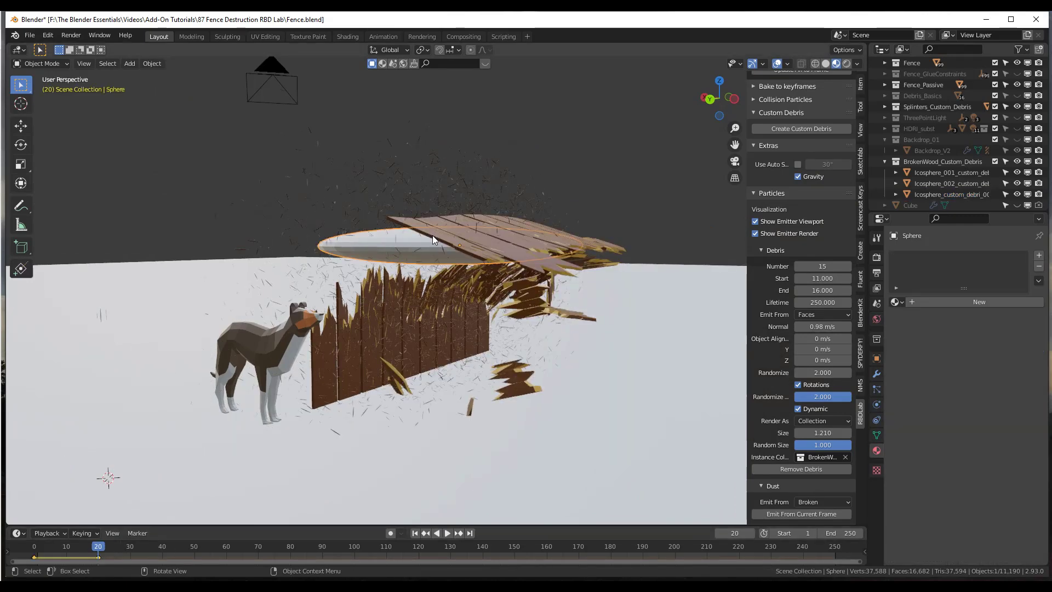
{"action": "scroll", "coordinate": [423, 245], "scroll_direction": "down", "scroll_amount": 4}
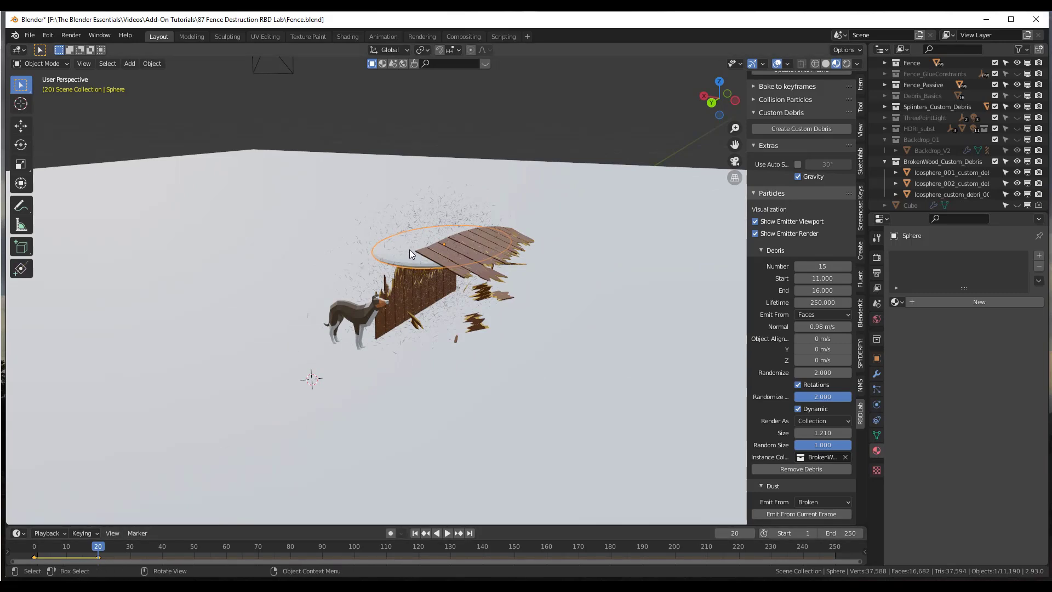
{"action": "key", "text": "g"}
{"action": "key", "text": "x"}
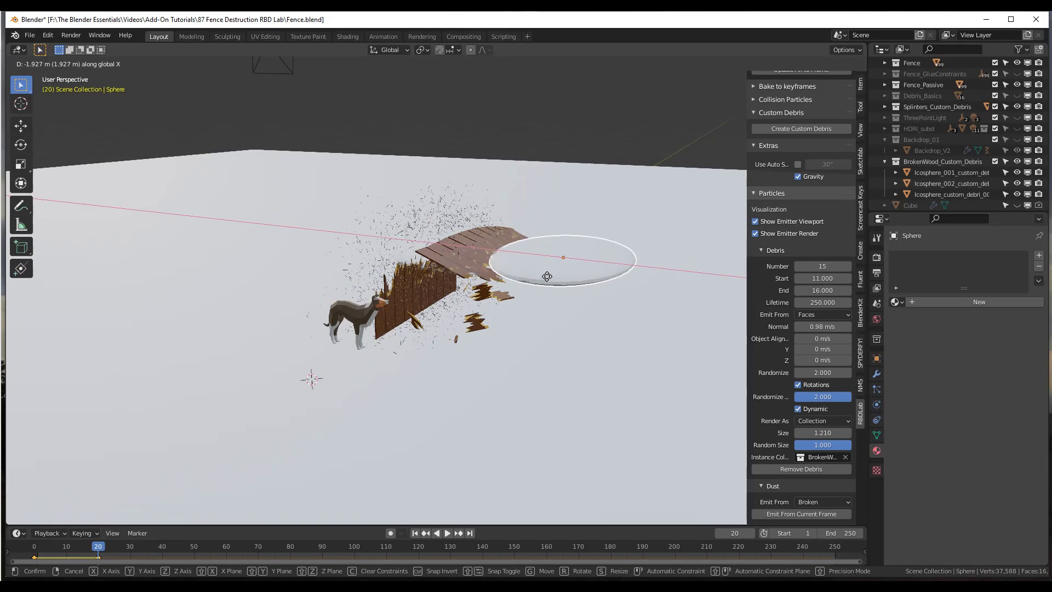
{"action": "left_click", "coordinate": [631, 285]}
{"action": "middle_click_drag", "start_coordinate": [510, 263], "coordinate": [494, 255]}
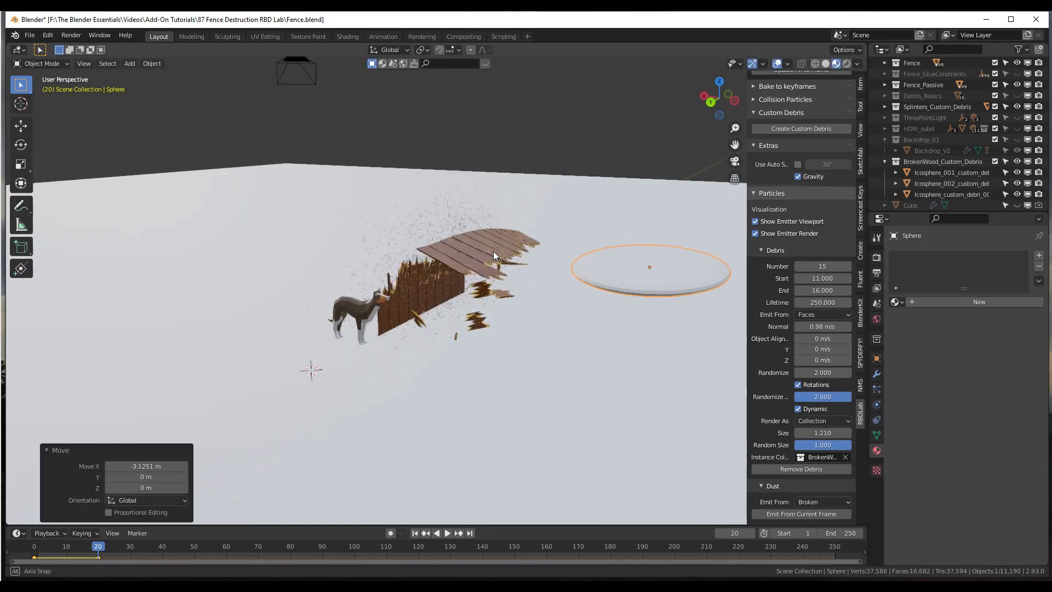
{"action": "scroll", "coordinate": [494, 255], "scroll_direction": "up", "scroll_amount": 2}
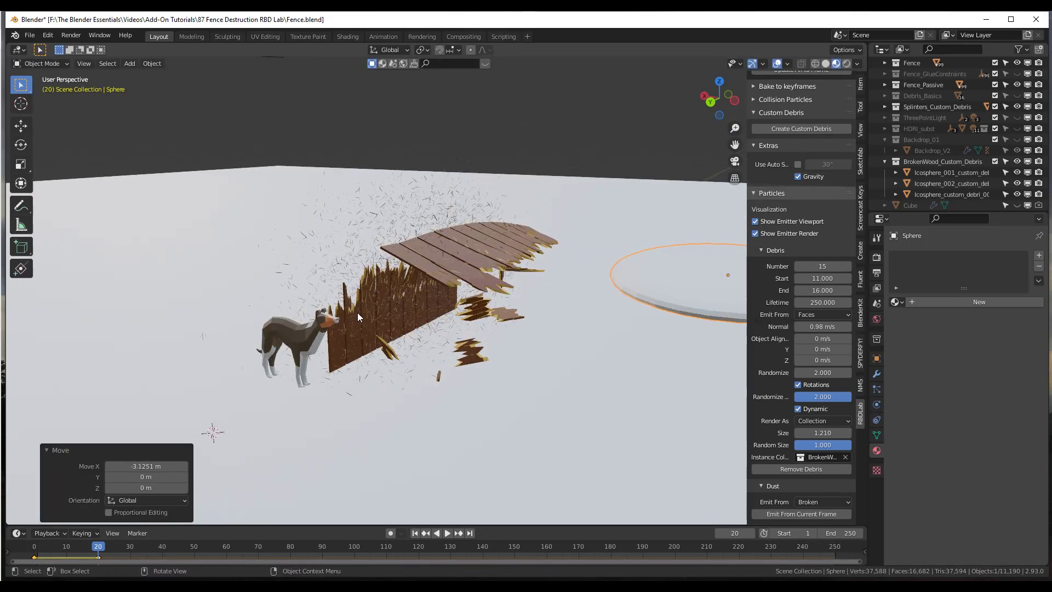
{"action": "key", "text": "i"}
{"action": "left_click", "coordinate": [314, 311]}
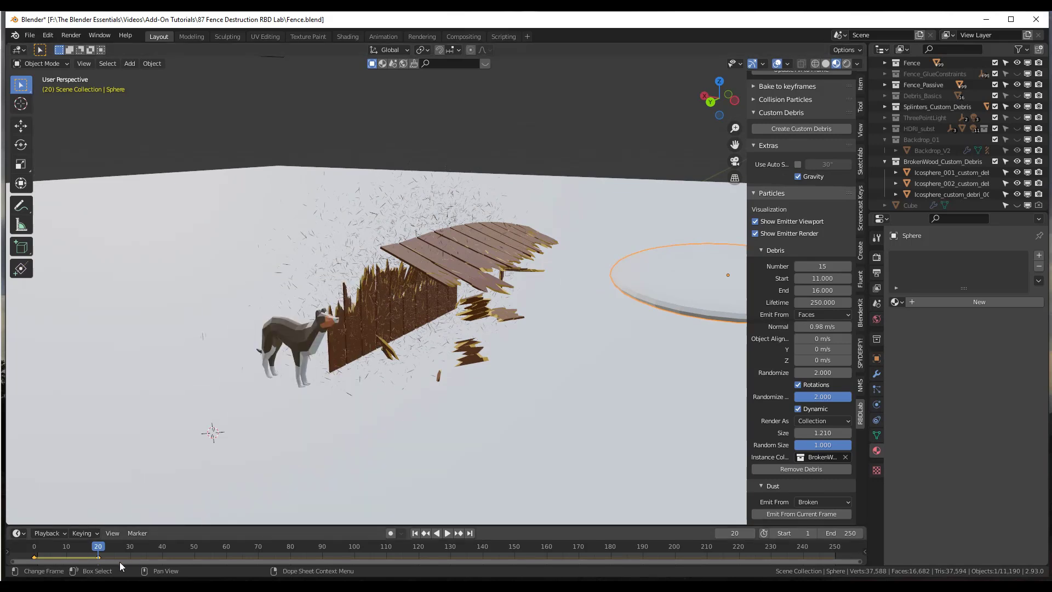
Return to frame 0 and play the simulation with the new sphere motion, stopping at frame 31.
{"action": "left_click_drag", "start_coordinate": [96, 547], "coordinate": [40, 557]}
{"action": "scroll", "coordinate": [287, 262], "scroll_direction": "up", "scroll_amount": 2}
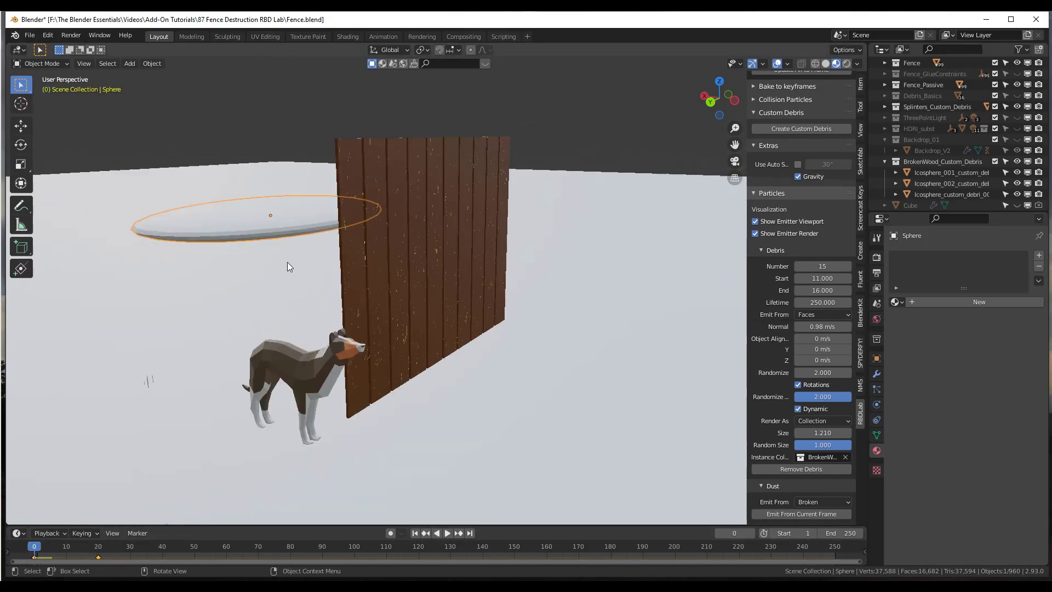
{"action": "left_click", "coordinate": [447, 533]}
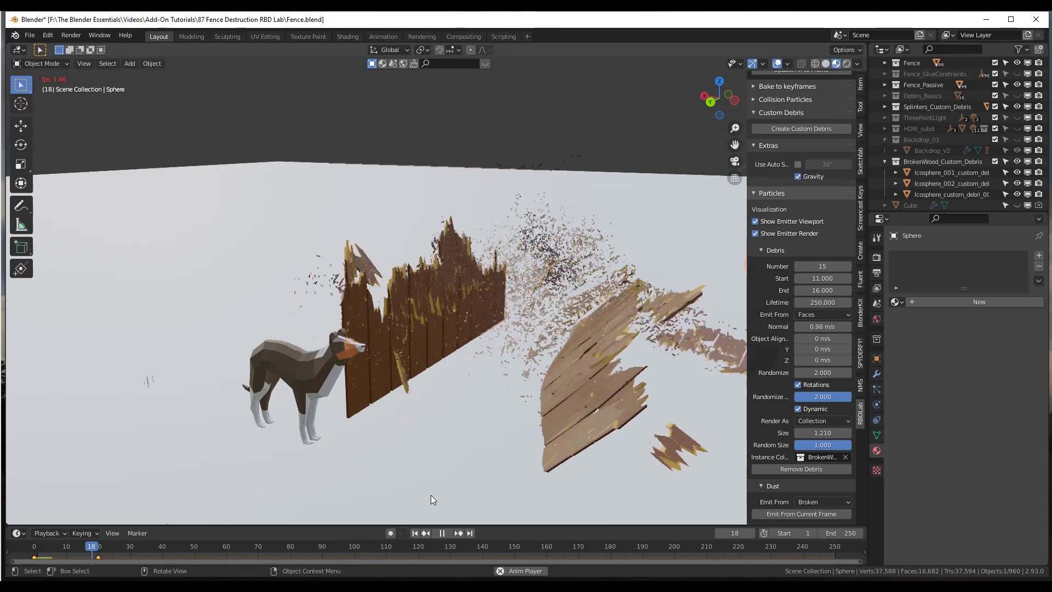
{"action": "left_click", "coordinate": [442, 532]}
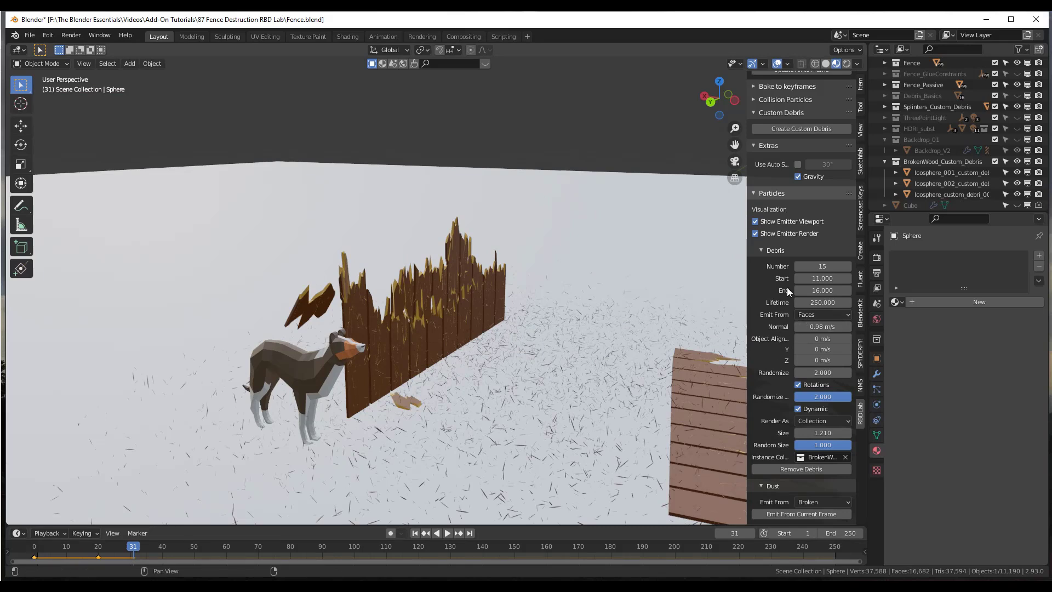
Go to frame 30, set the rigid body cache end to 30, and bake the simulation.
{"action": "scroll", "coordinate": [787, 288], "scroll_direction": "up", "scroll_amount": 6}
{"action": "scroll", "coordinate": [789, 285], "scroll_direction": "up", "scroll_amount": 3}
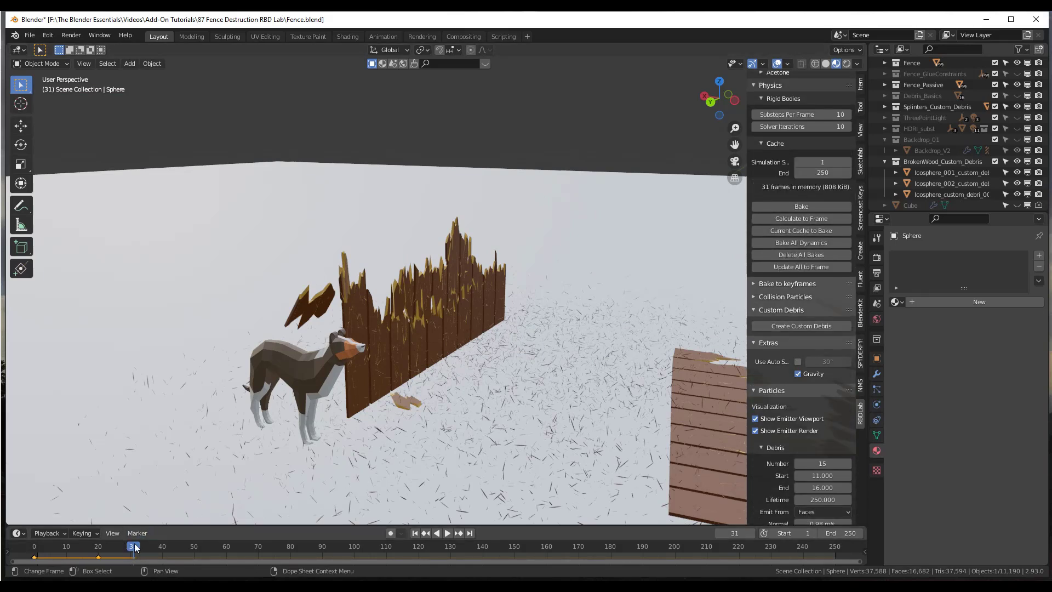
{"action": "left_click_drag", "start_coordinate": [135, 546], "coordinate": [130, 546]}
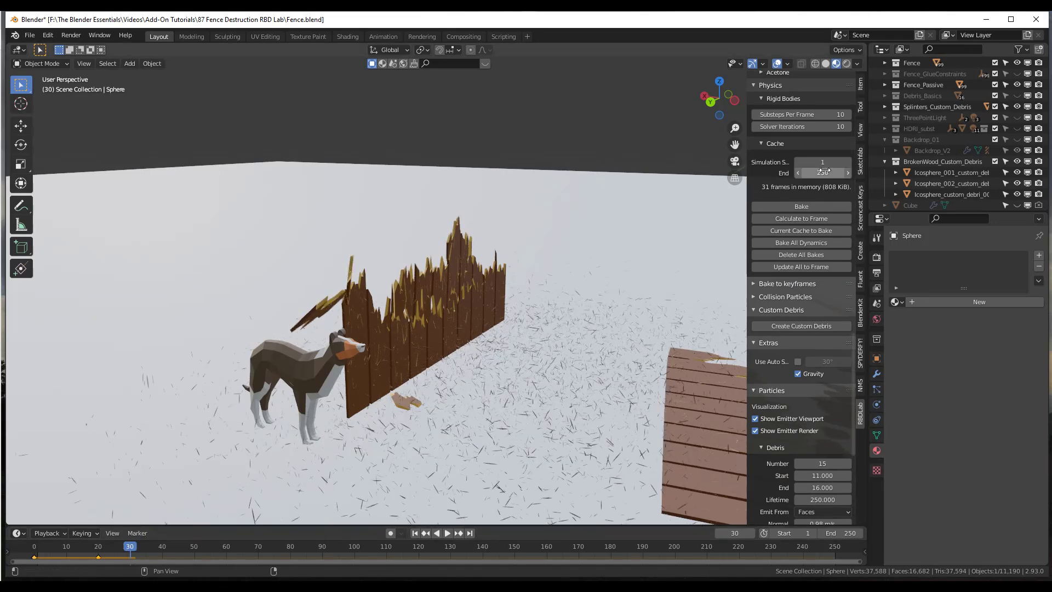
{"action": "double_click", "coordinate": [826, 170]}
{"action": "type", "text": "30"}
{"action": "key", "text": "Return"}
{"action": "left_click", "coordinate": [802, 206]}
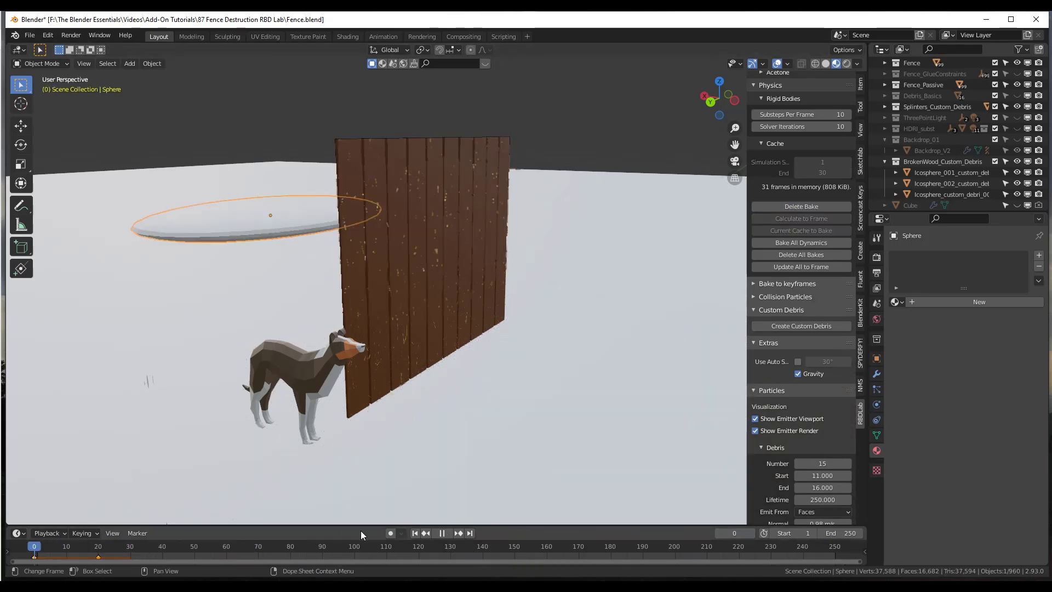
Play back the baked simulation, stop at frame 50, and look closer at the fence and scattered debris.
{"action": "left_click", "coordinate": [447, 533]}
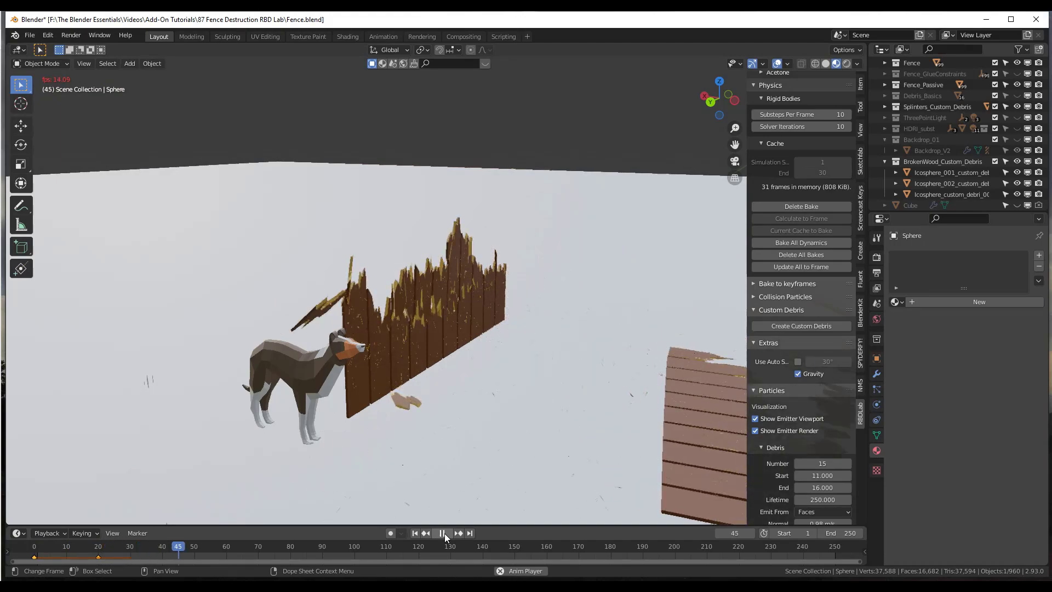
{"action": "left_click", "coordinate": [445, 534]}
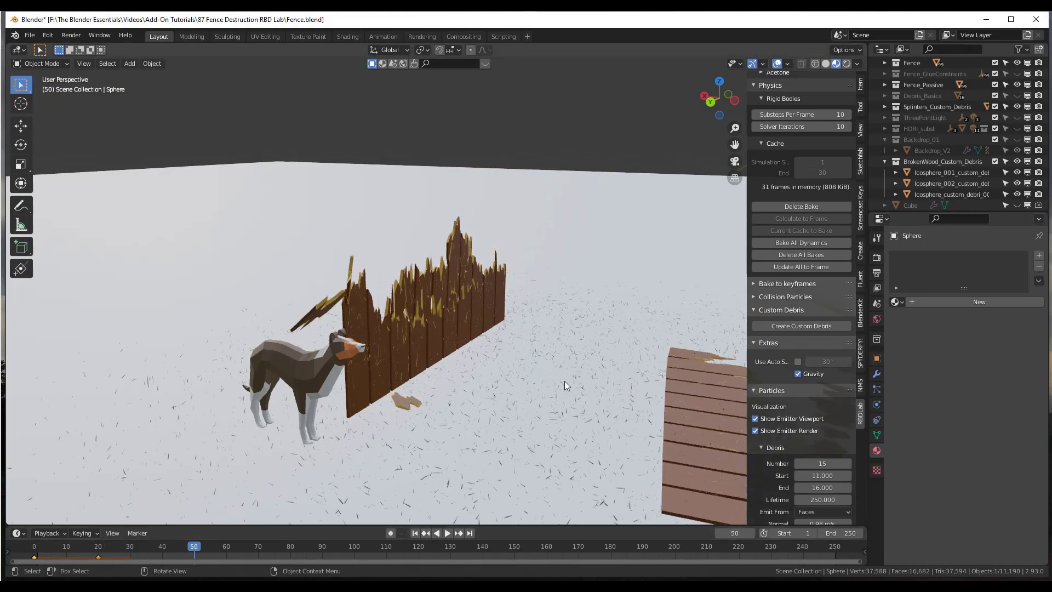
{"action": "middle_click_drag", "start_coordinate": [564, 385], "coordinate": [364, 353]}
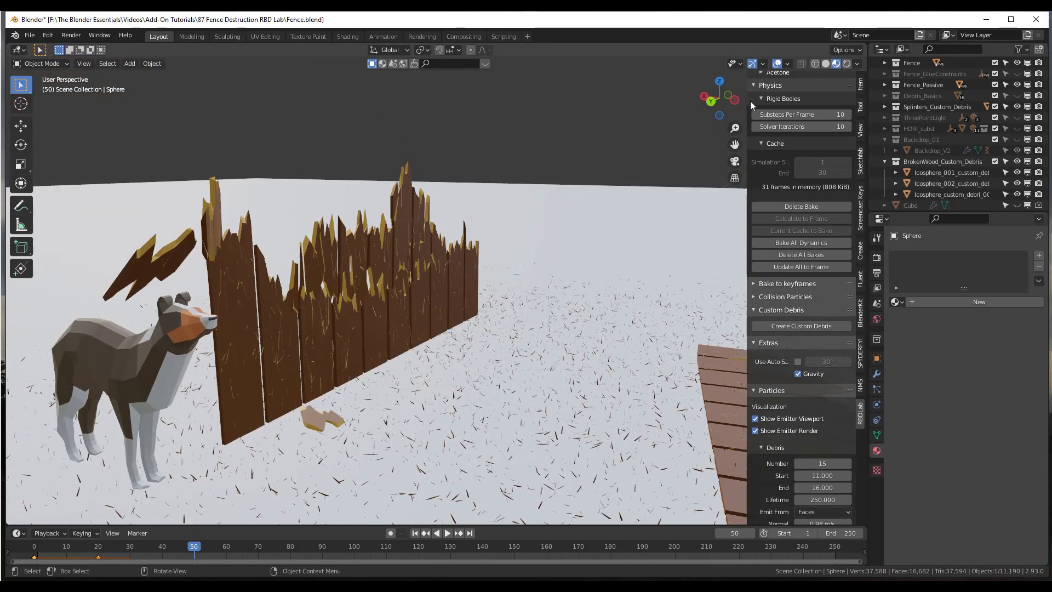
Switch the viewport to rendered shading and show the Backdrop_01, HDRI_subst and ThreePointLight collections.
{"action": "left_click", "coordinate": [847, 64]}
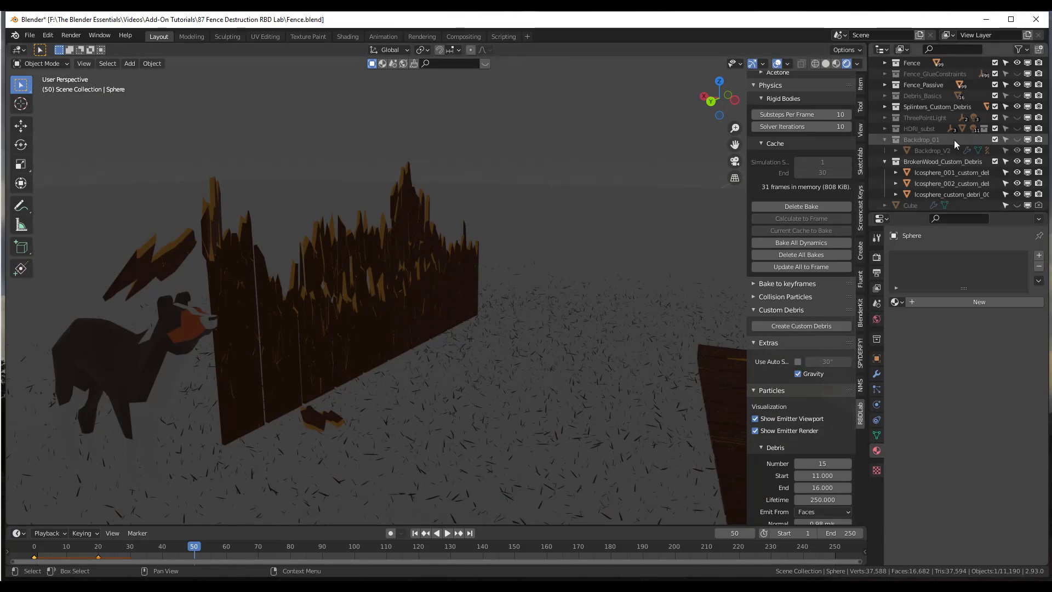
{"action": "left_click", "coordinate": [1017, 139]}
{"action": "left_click", "coordinate": [1017, 130]}
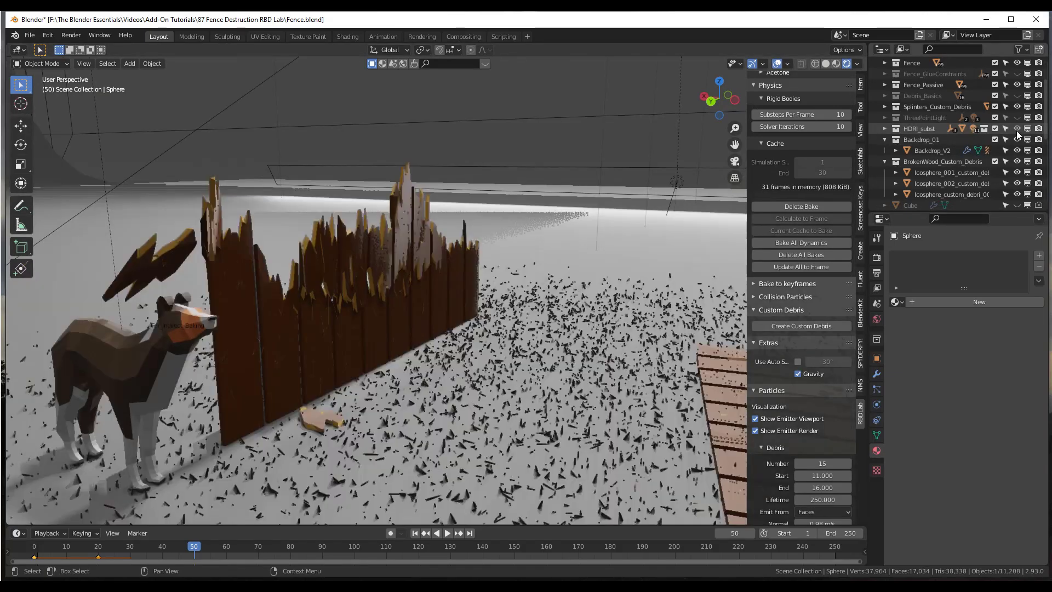
{"action": "left_click", "coordinate": [1017, 117]}
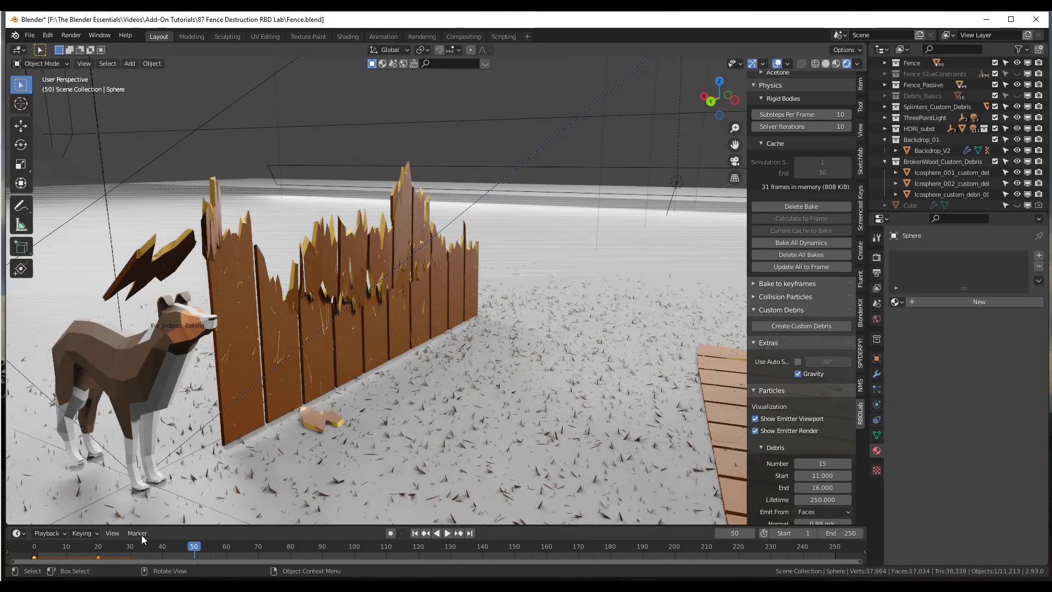
Play the baked destruction from the start in rendered shading and stop at frame 28.
{"action": "key", "text": "space"}
{"action": "left_click", "coordinate": [24, 553]}
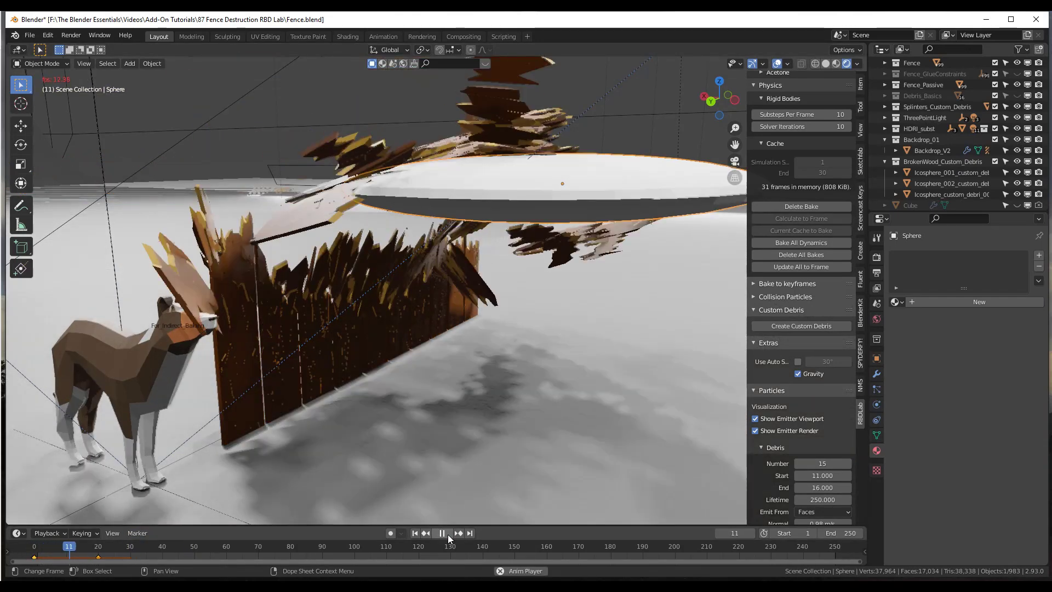
{"action": "left_click", "coordinate": [448, 534]}
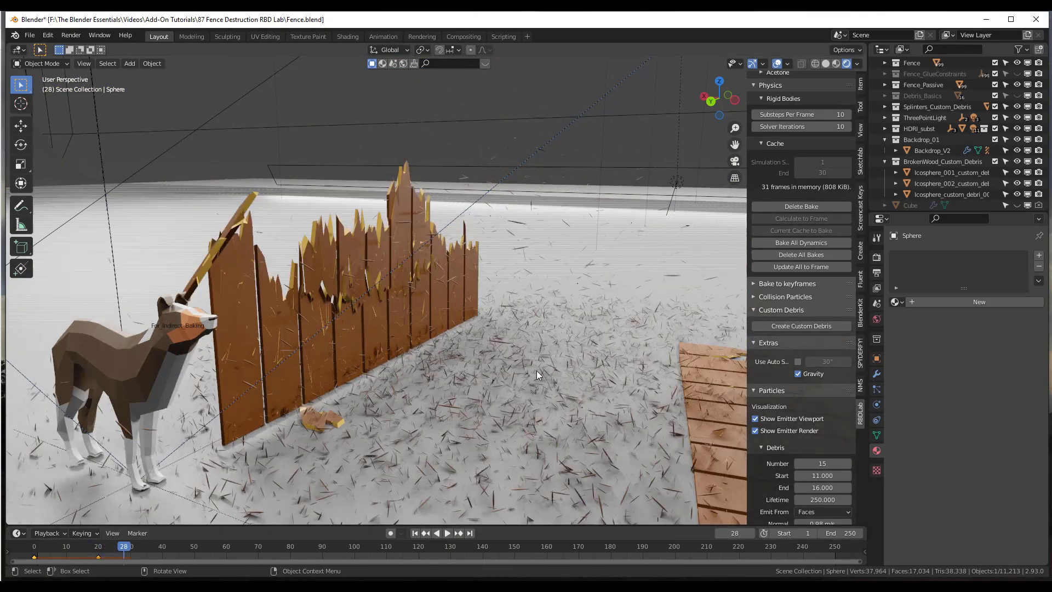